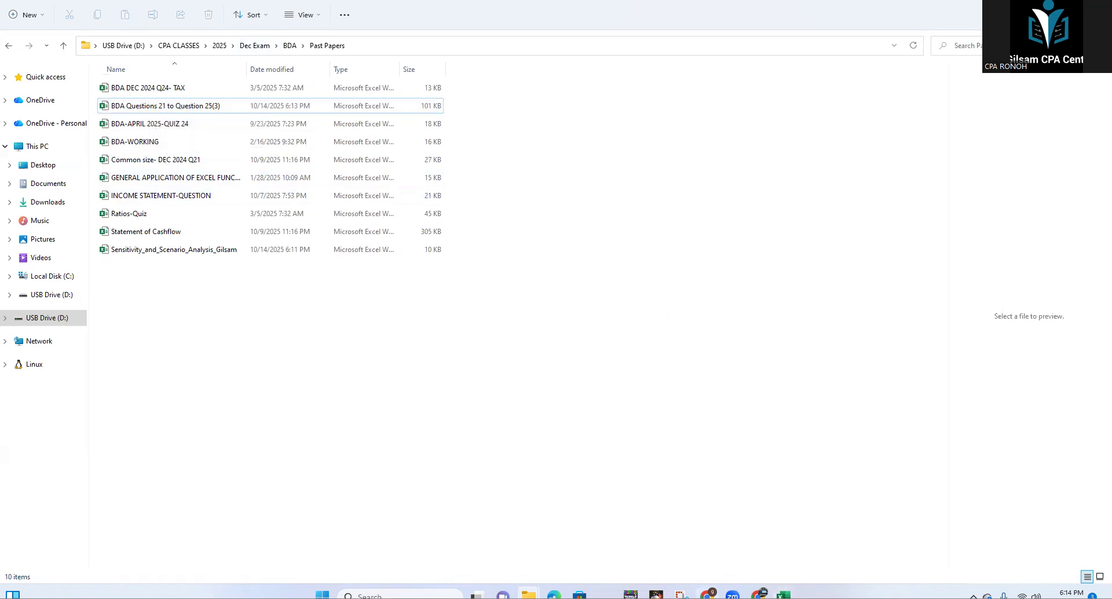
Step: Switch to the browser's syllabus PDF and copy the line "Prepare forecast financial statements under specified assumptions"
{"action": "mouse_move", "coordinate": [707, 594]}
{"action": "left_click", "coordinate": [704, 554]}
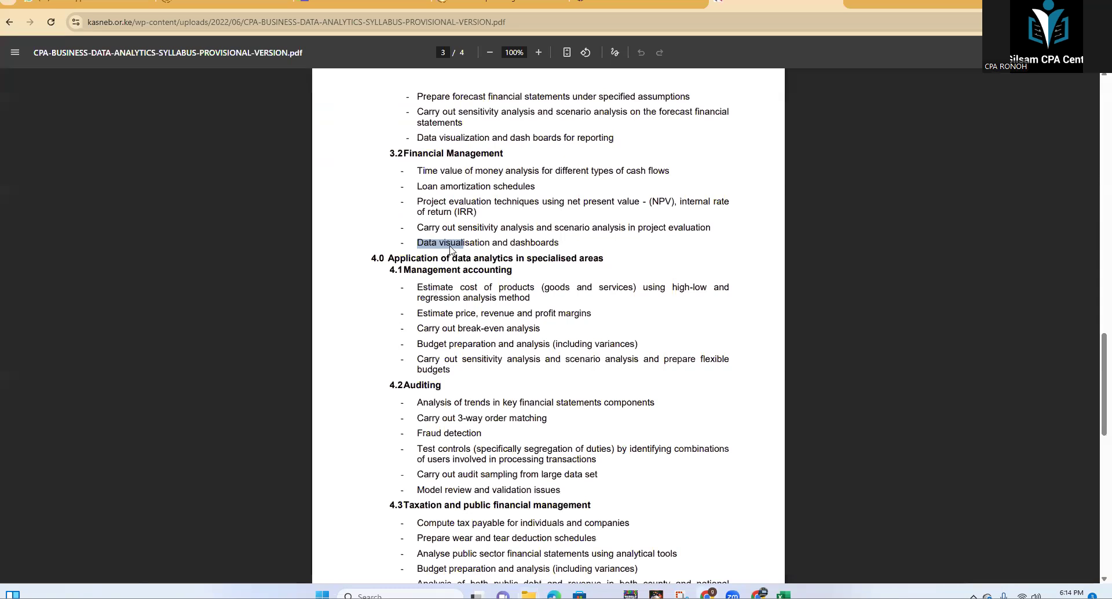
{"action": "scroll", "coordinate": [461, 228], "scroll_direction": "up", "scroll_amount": 1}
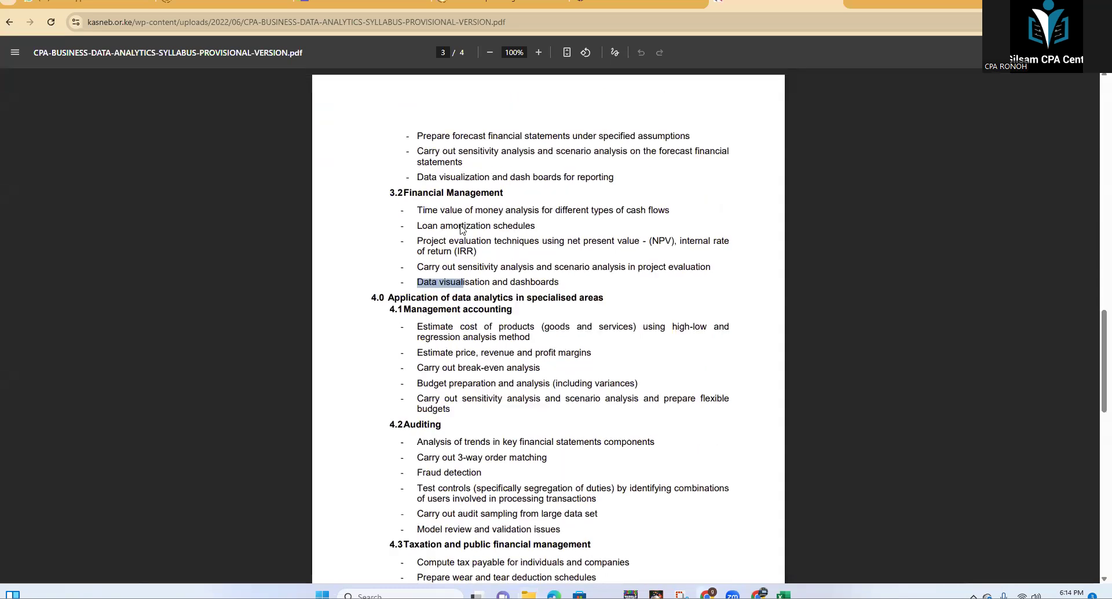
{"action": "scroll", "coordinate": [462, 229], "scroll_direction": "up", "scroll_amount": 2}
{"action": "left_click_drag", "start_coordinate": [418, 212], "coordinate": [498, 213]}
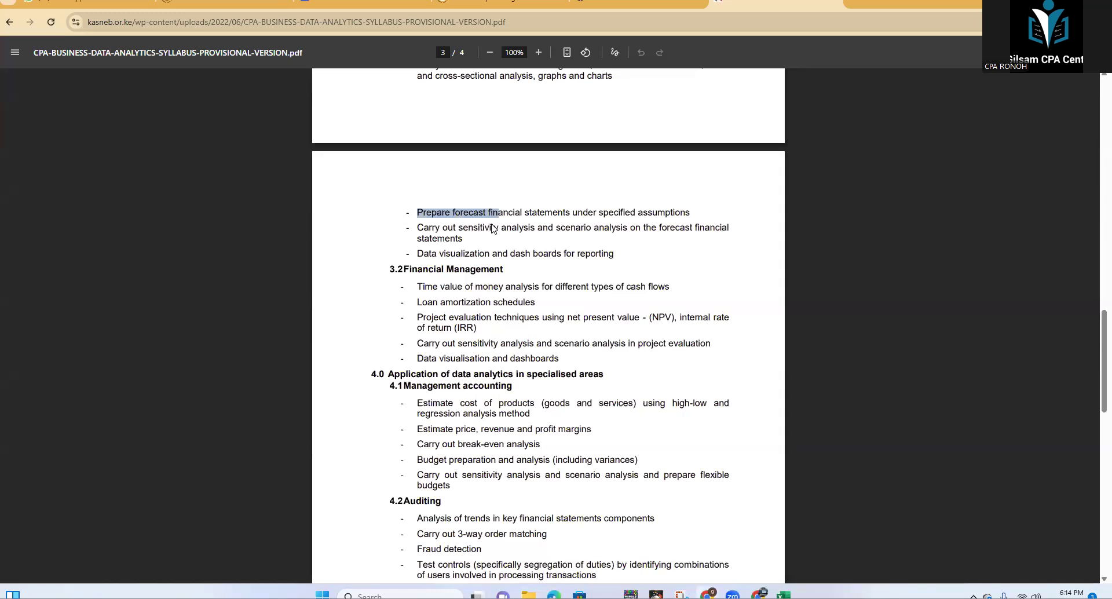
{"action": "left_click_drag", "start_coordinate": [690, 212], "coordinate": [608, 213]}
{"action": "left_click_drag", "start_coordinate": [452, 231], "coordinate": [404, 219]}
{"action": "key", "text": "ctrl+c"}
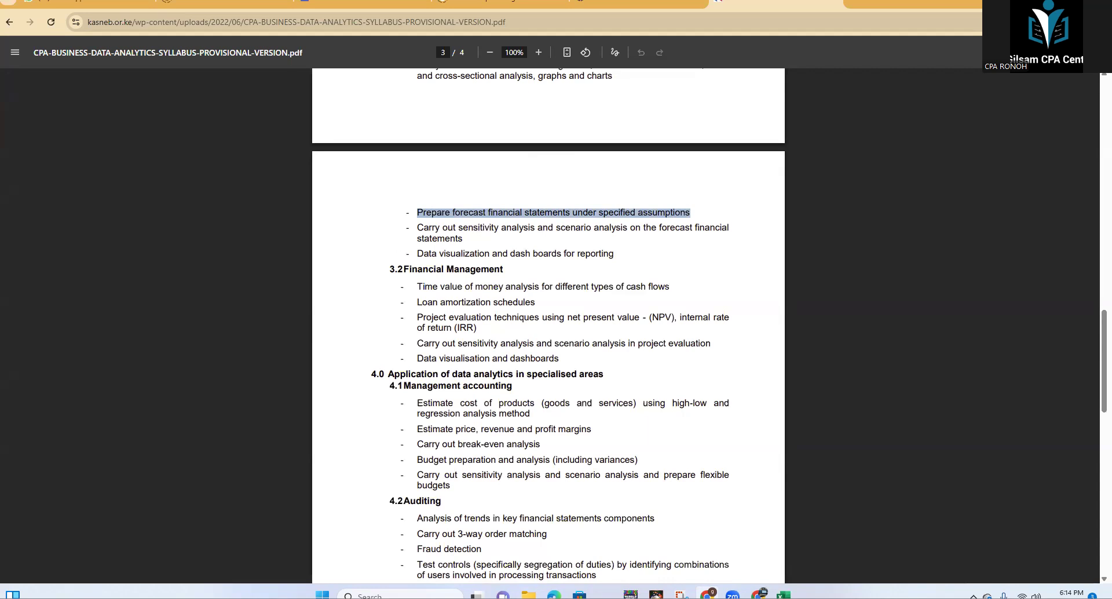
Step: Switch to the Excel workbook, add a new worksheet and paste the copied syllabus line into cell C5
{"action": "left_click", "coordinate": [783, 594]}
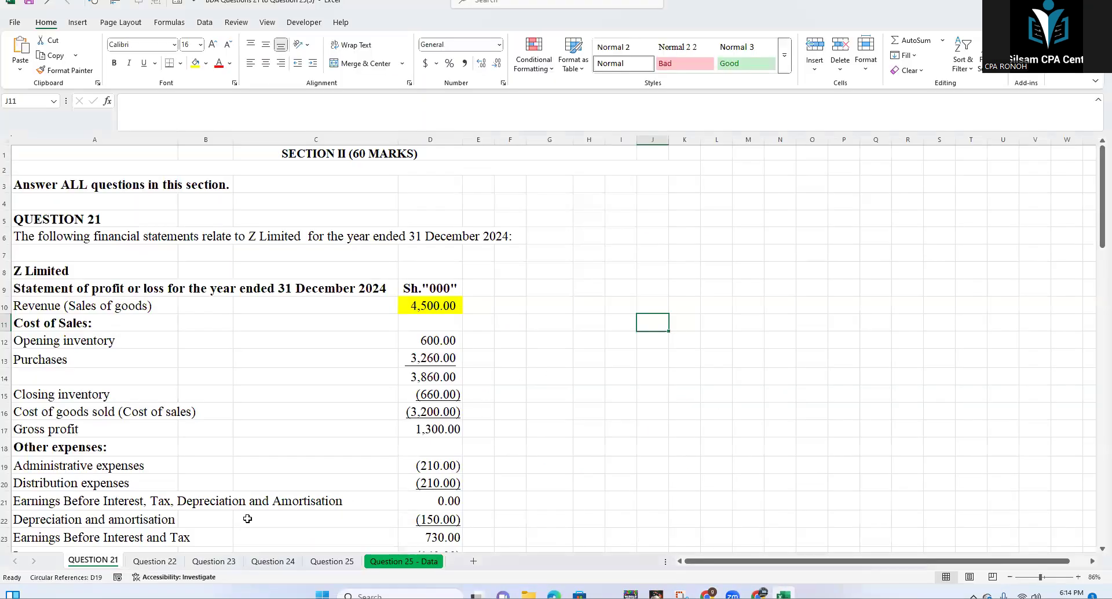
{"action": "left_click", "coordinate": [473, 560]}
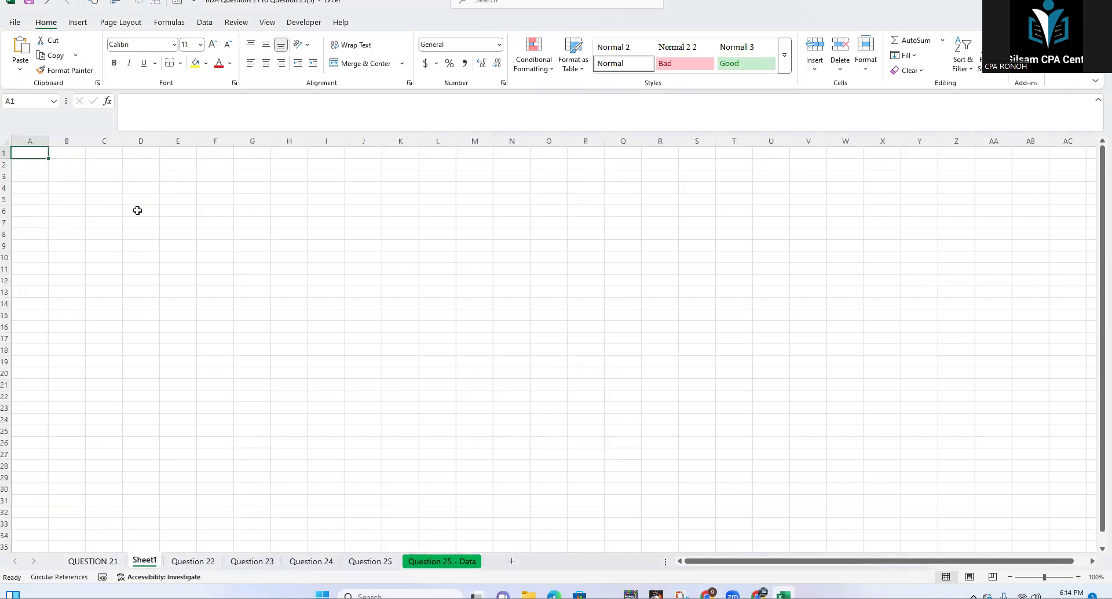
{"action": "left_click", "coordinate": [119, 198]}
{"action": "key", "text": "ctrl+v"}
{"action": "left_click", "coordinate": [138, 269]}
{"action": "left_click", "coordinate": [105, 197]}
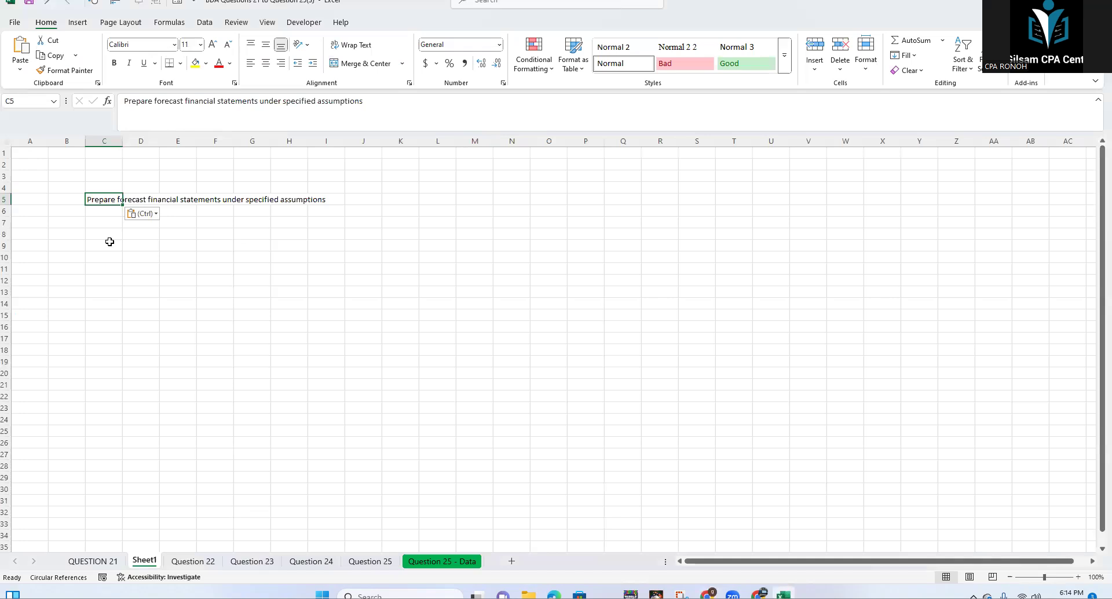
Step: Copy the entire QUESTION 21 sheet and paste it into a new worksheet starting at cell A1
{"action": "left_click", "coordinate": [102, 566]}
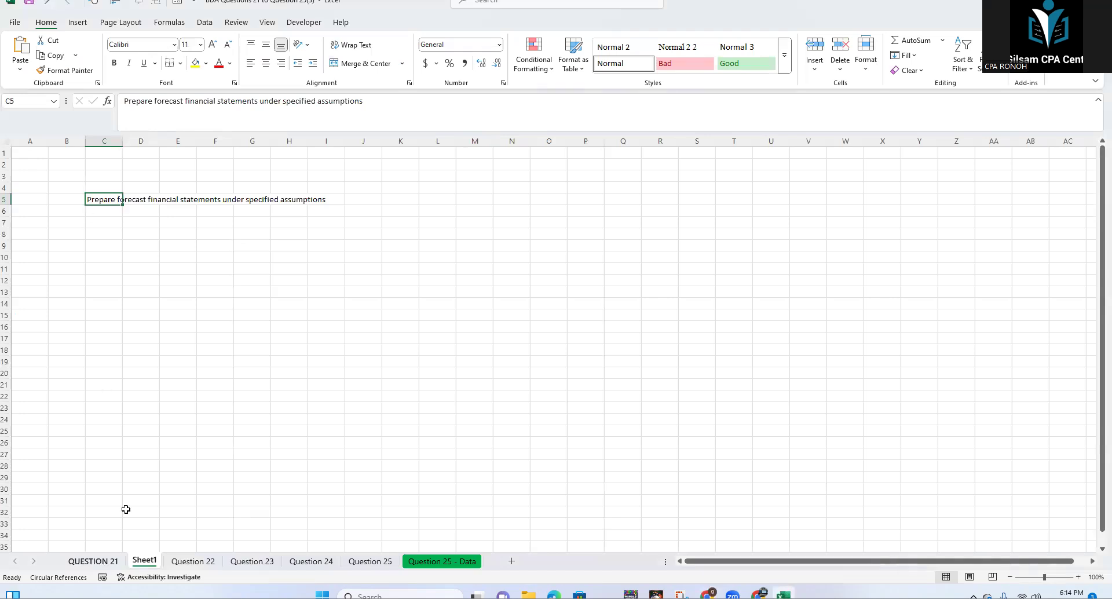
{"action": "left_click", "coordinate": [7, 139]}
{"action": "key", "text": "ctrl+c"}
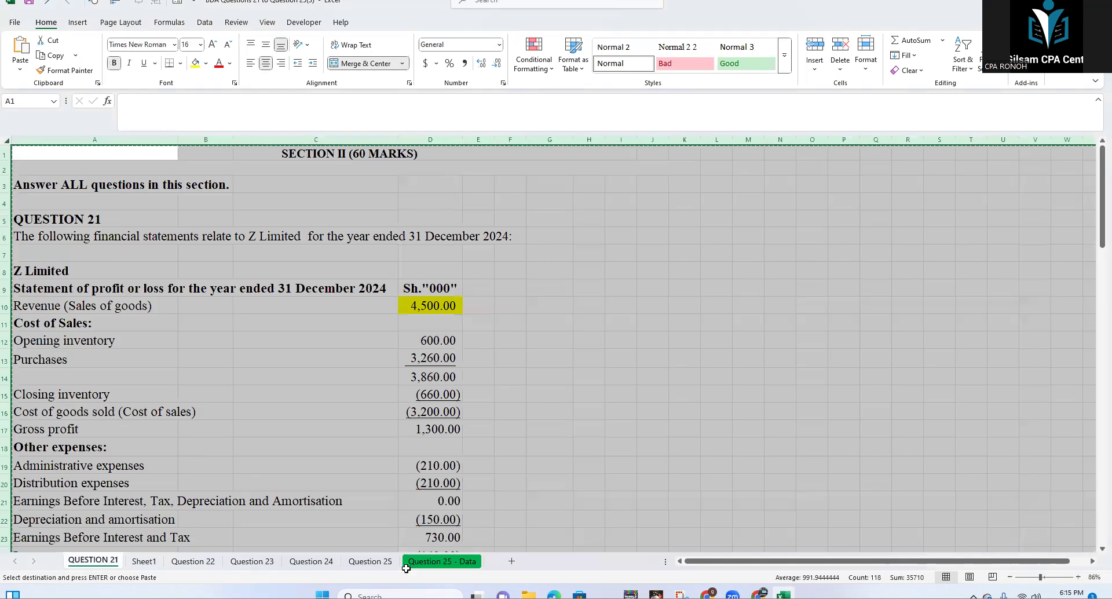
{"action": "left_click", "coordinate": [512, 562]}
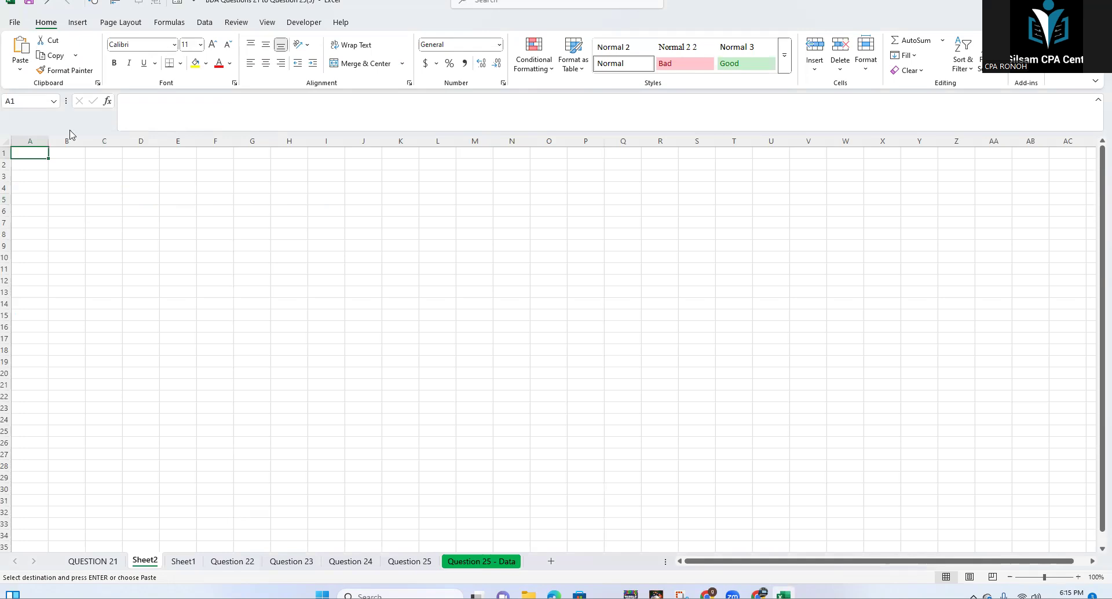
{"action": "key", "text": "ctrl+v"}
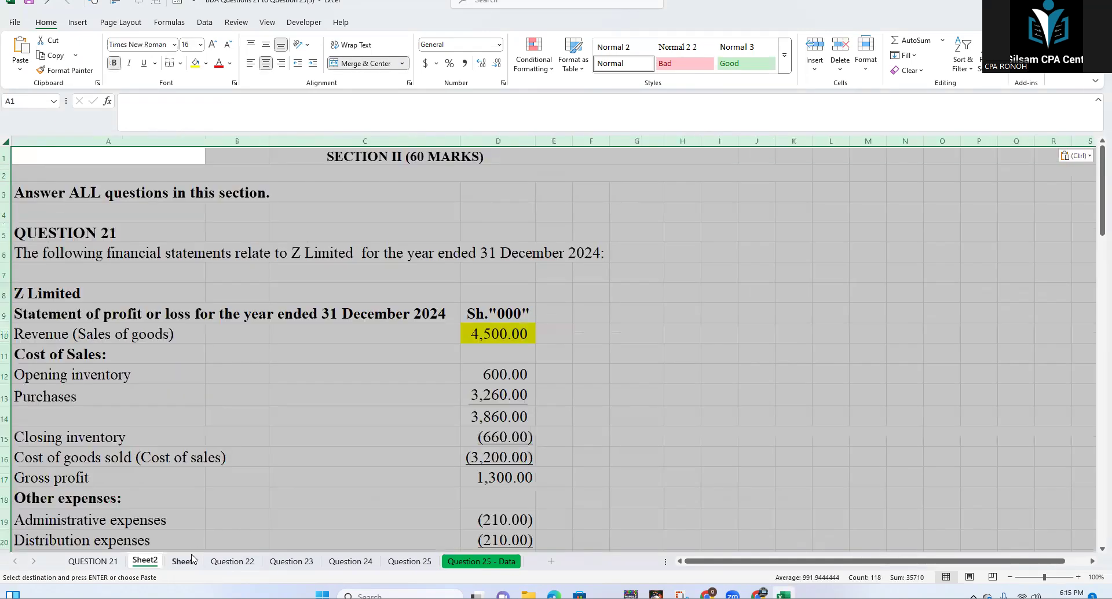
Step: Delete Sheet1, the worksheet holding the pasted syllabus line
{"action": "left_click", "coordinate": [184, 560]}
{"action": "right_click", "coordinate": [187, 559]}
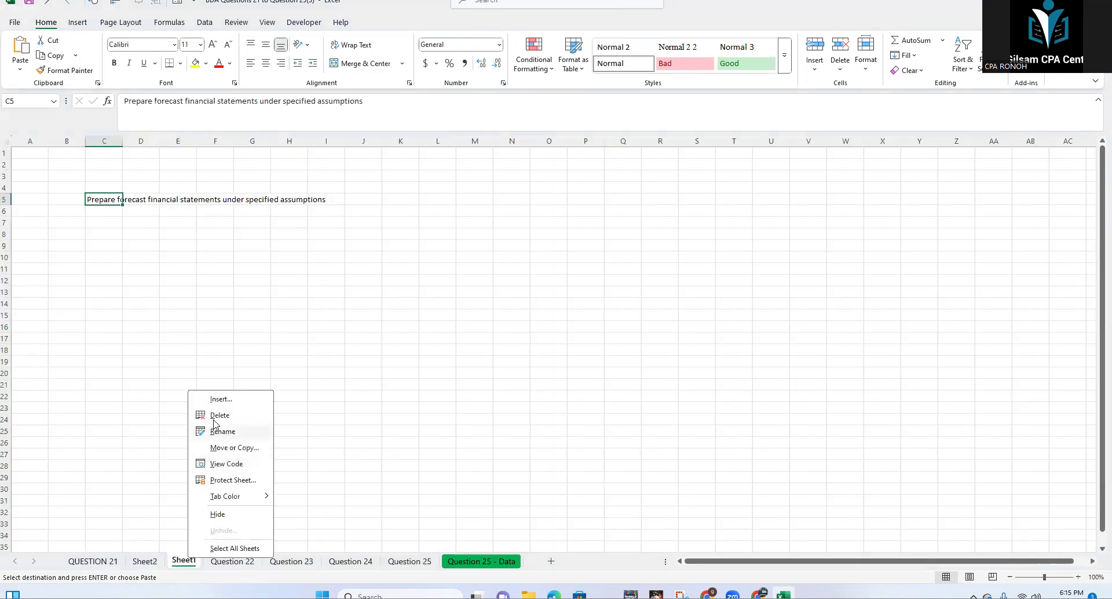
{"action": "left_click", "coordinate": [214, 414]}
{"action": "left_click", "coordinate": [526, 322]}
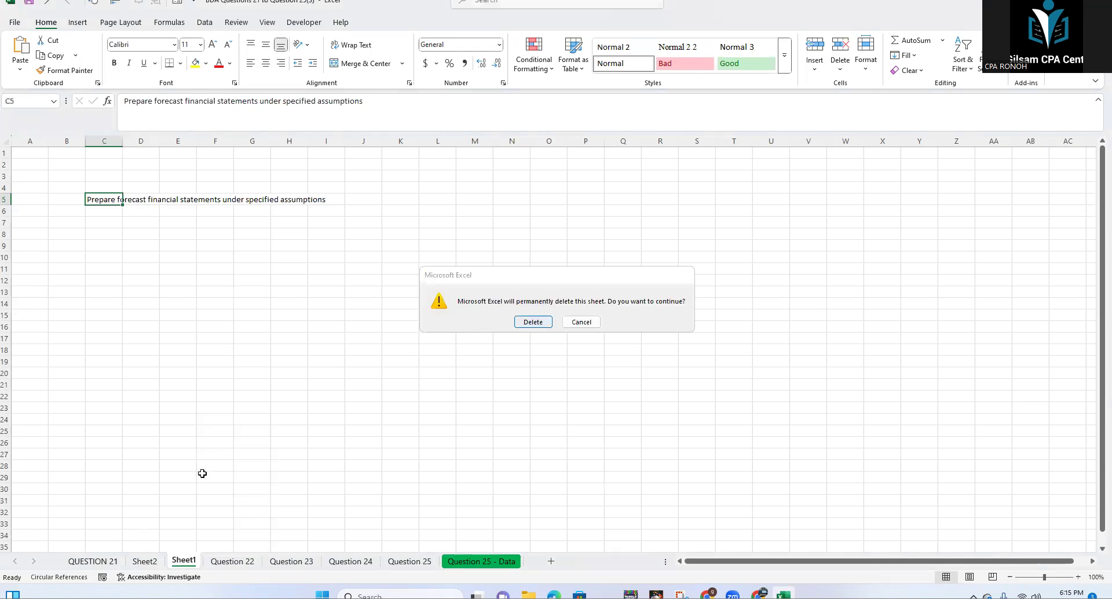
Step: Look through Z Limited's 2024 statements of profit or loss and financial position on Sheet2
{"action": "left_click", "coordinate": [145, 560]}
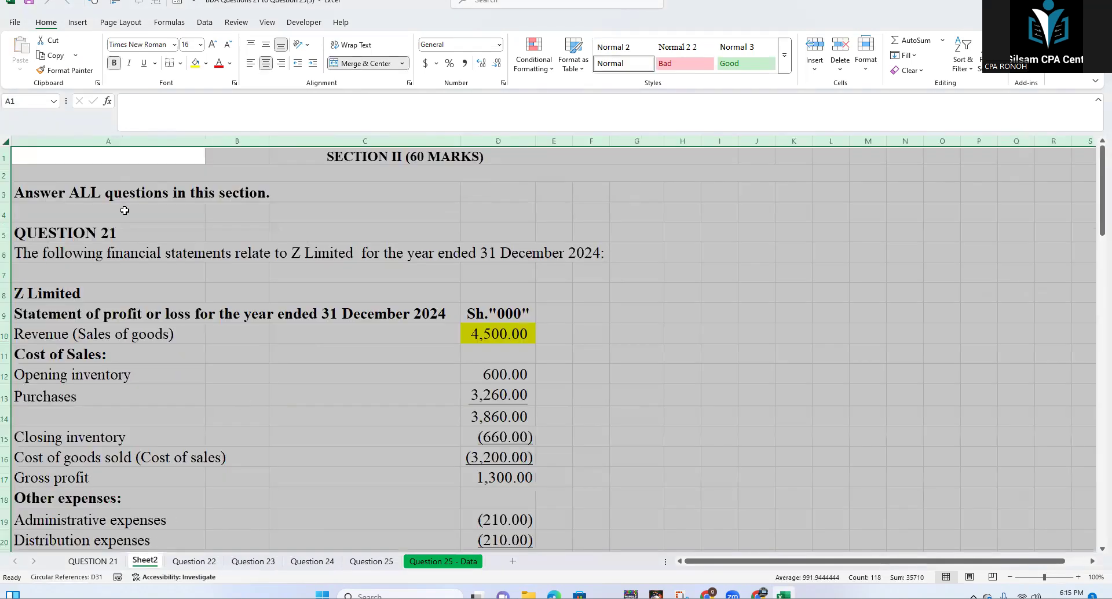
{"action": "scroll", "coordinate": [120, 265], "scroll_direction": "down", "scroll_amount": 1}
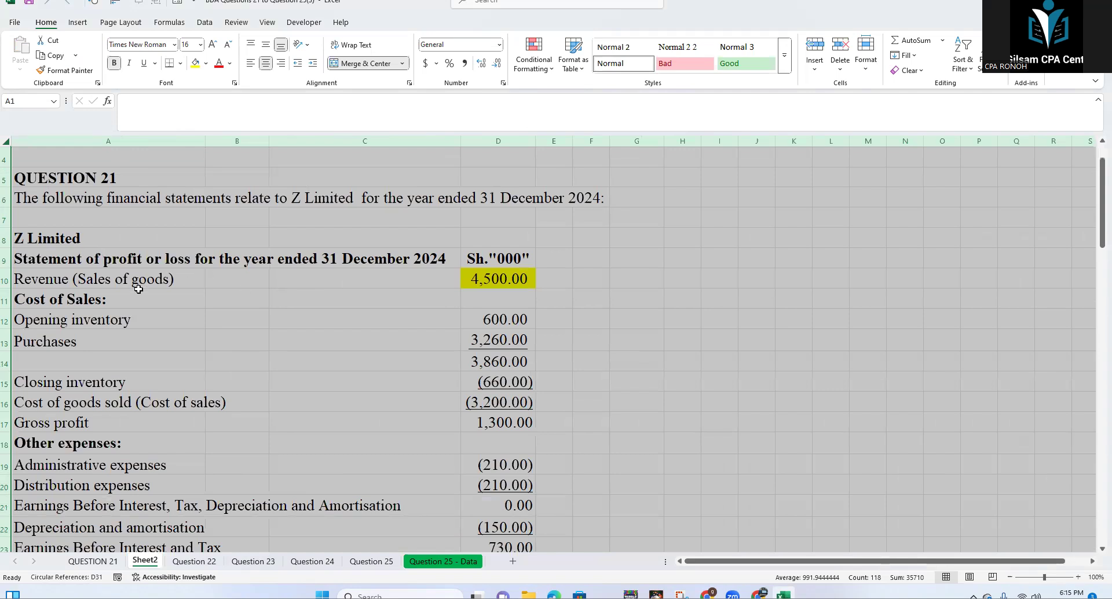
{"action": "scroll", "coordinate": [138, 288], "scroll_direction": "down", "scroll_amount": 10}
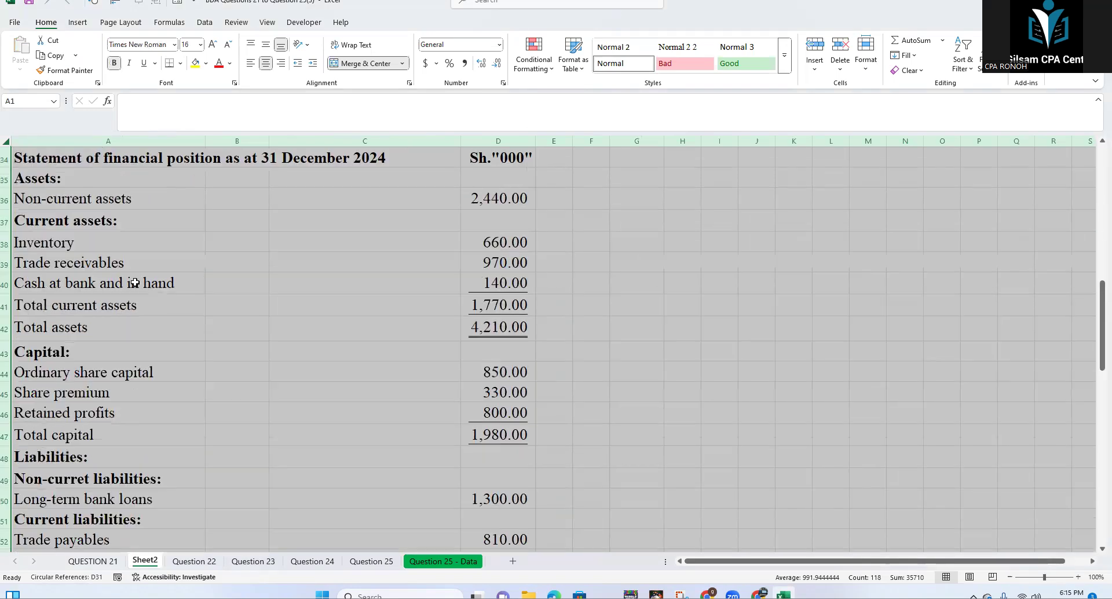
{"action": "scroll", "coordinate": [67, 237], "scroll_direction": "up", "scroll_amount": 1}
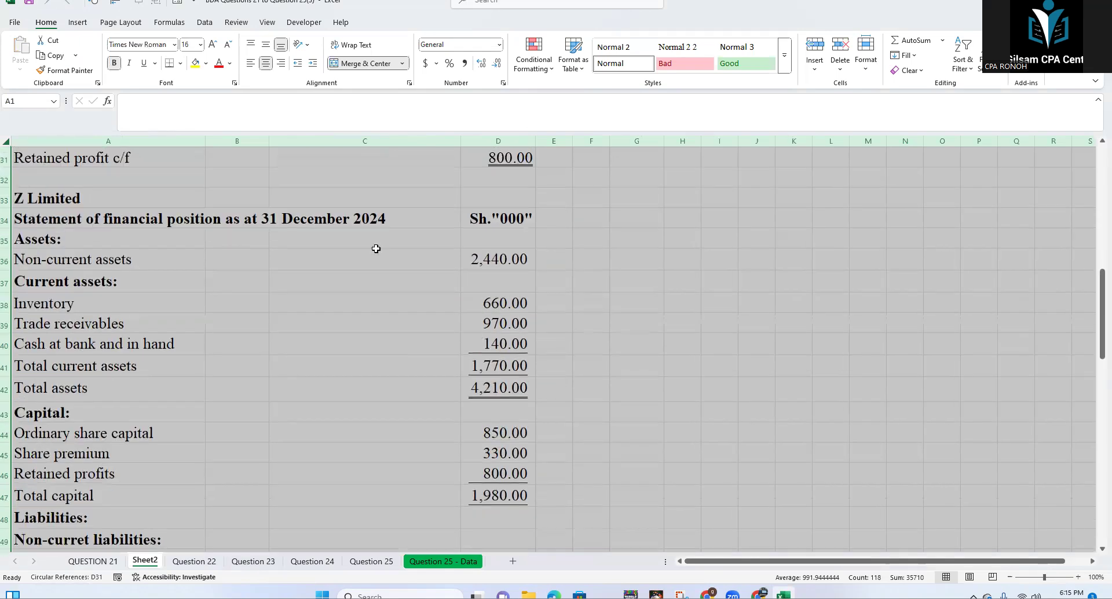
{"action": "scroll", "coordinate": [373, 258], "scroll_direction": "down", "scroll_amount": 7}
{"action": "left_click", "coordinate": [239, 295]}
{"action": "scroll", "coordinate": [239, 295], "scroll_direction": "up", "scroll_amount": 8}
{"action": "scroll", "coordinate": [239, 295], "scroll_direction": "up", "scroll_amount": 4}
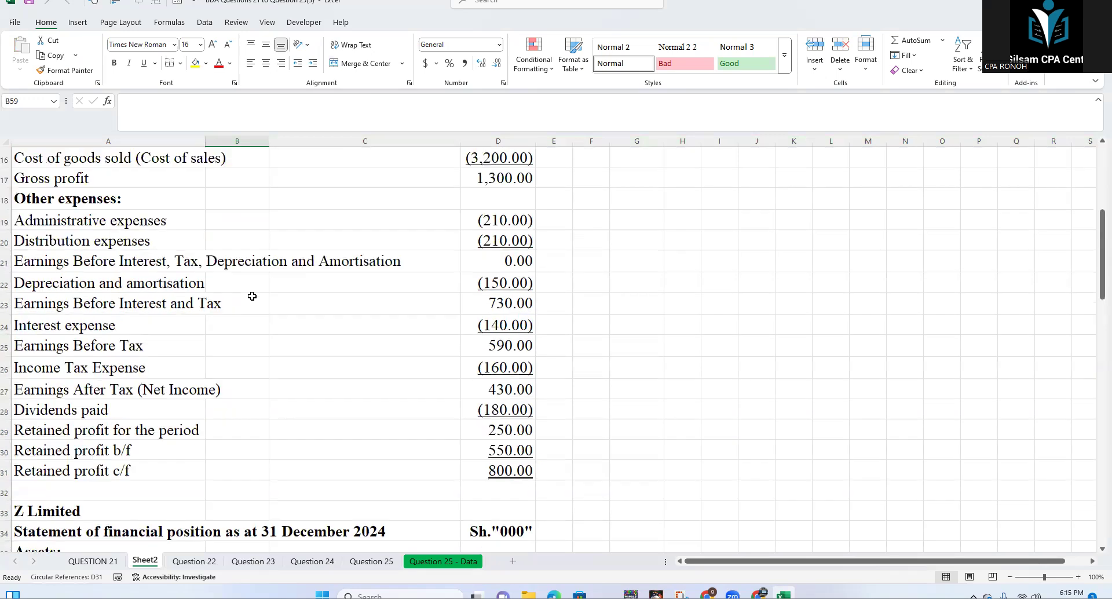
{"action": "scroll", "coordinate": [250, 295], "scroll_direction": "up", "scroll_amount": 4}
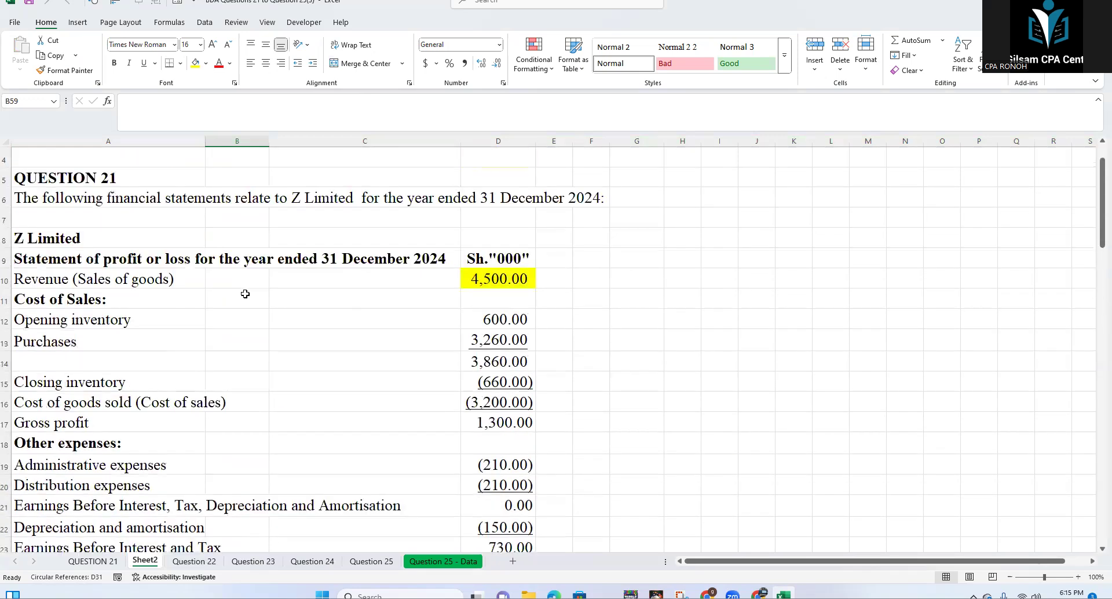
{"action": "scroll", "coordinate": [247, 294], "scroll_direction": "up", "scroll_amount": 1}
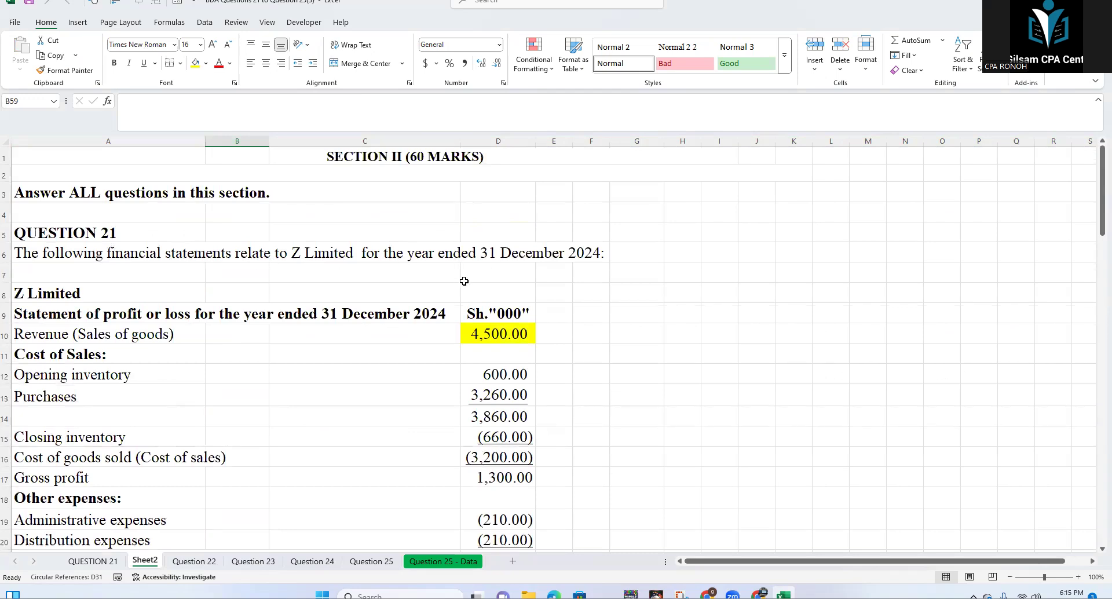
Step: Read the requirement below the statements on Sheet2 about preparing five-year forecast financial statements commencing 2025
{"action": "scroll", "coordinate": [69, 299], "scroll_direction": "down", "scroll_amount": 2}
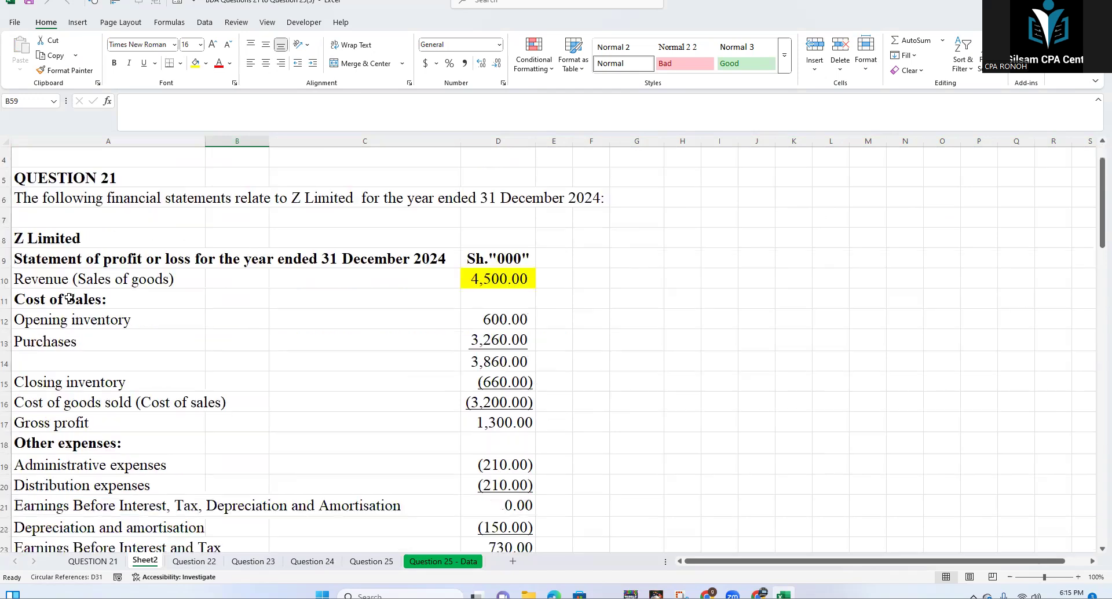
{"action": "scroll", "coordinate": [69, 297], "scroll_direction": "down", "scroll_amount": 7}
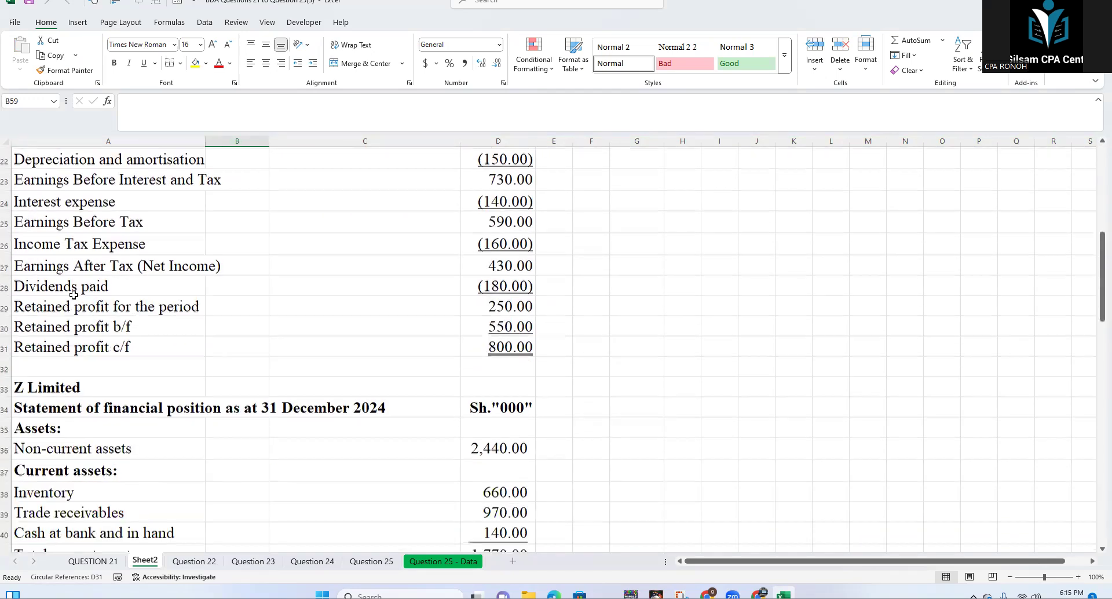
{"action": "scroll", "coordinate": [73, 296], "scroll_direction": "down", "scroll_amount": 6}
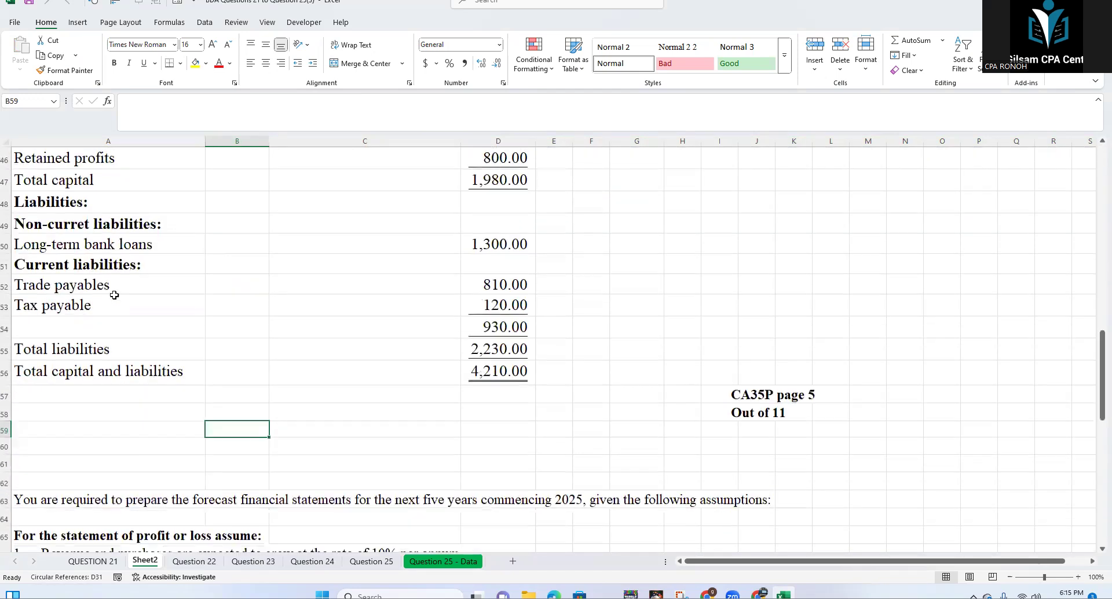
{"action": "scroll", "coordinate": [126, 297], "scroll_direction": "down", "scroll_amount": 4}
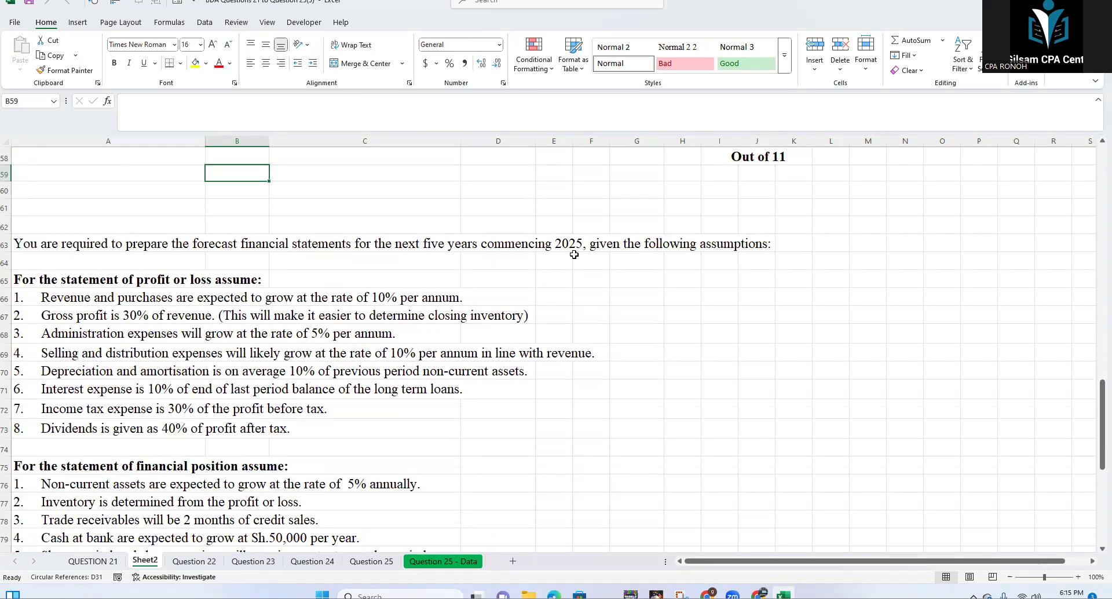
{"action": "left_click_drag", "start_coordinate": [558, 242], "coordinate": [711, 243]}
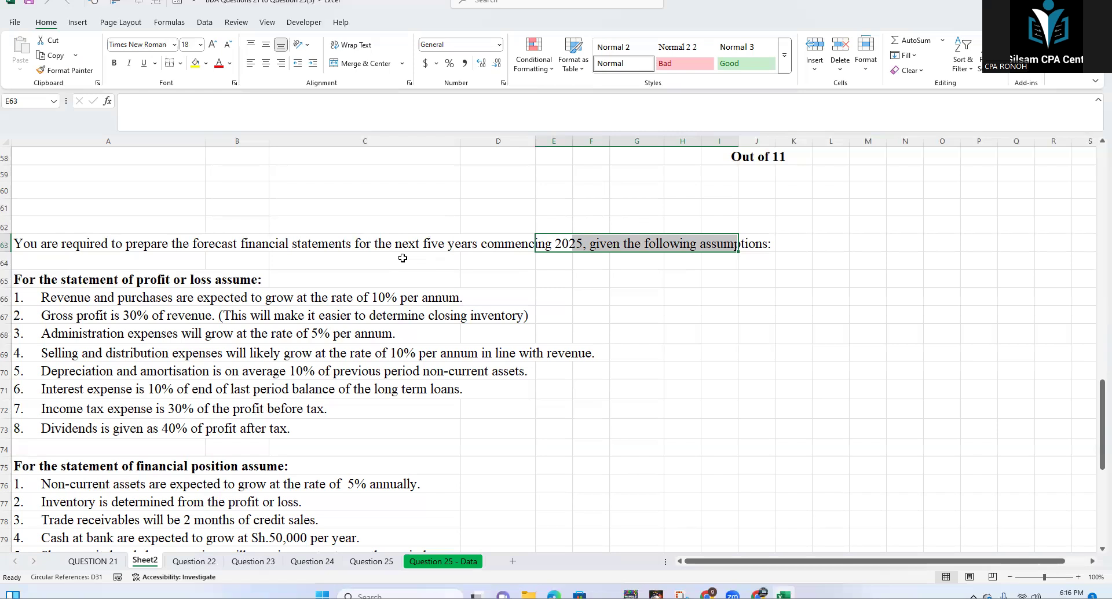
Step: Examine the statement of profit or loss assumptions on revenue, purchases, gross profit, administration and distribution expenses in rows 66 to 69
{"action": "left_click", "coordinate": [55, 318]}
{"action": "left_click_drag", "start_coordinate": [109, 305], "coordinate": [87, 430]}
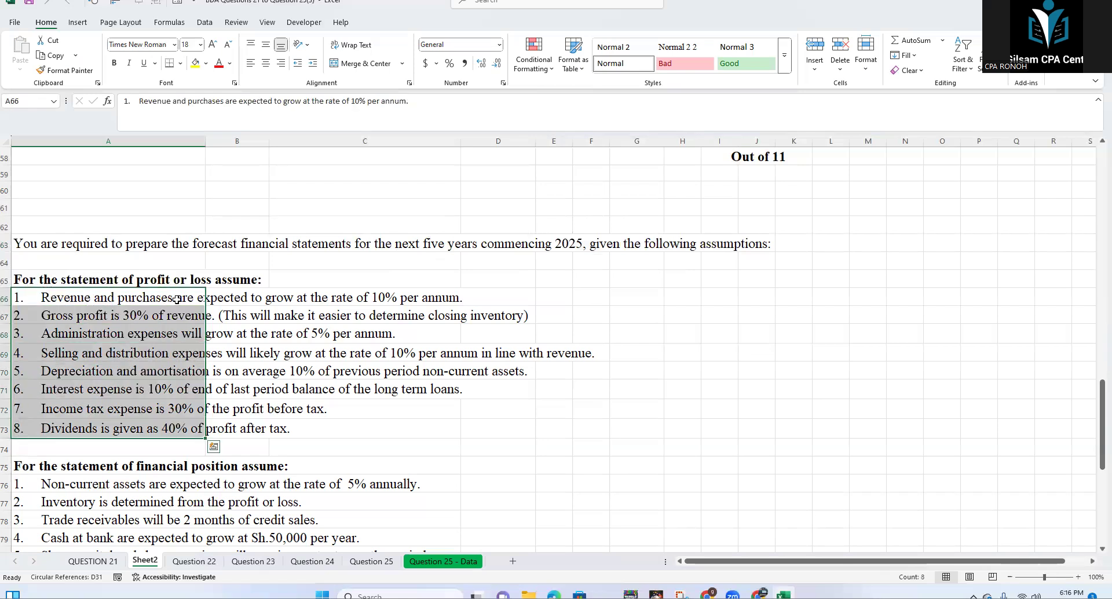
{"action": "left_click", "coordinate": [290, 299]}
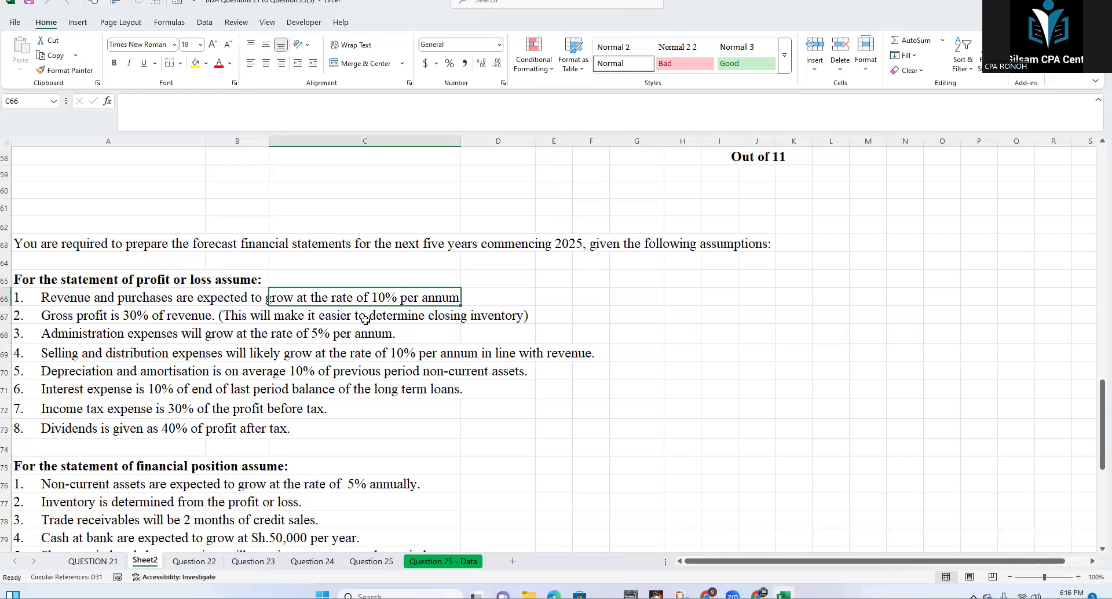
{"action": "left_click", "coordinate": [466, 318]}
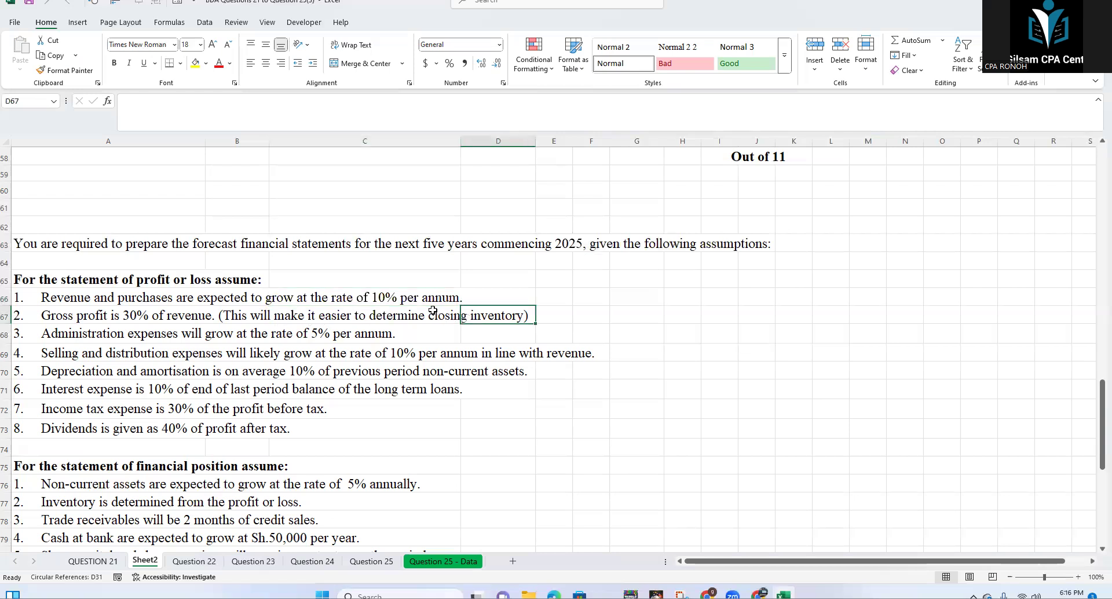
{"action": "left_click_drag", "start_coordinate": [438, 319], "coordinate": [493, 322]}
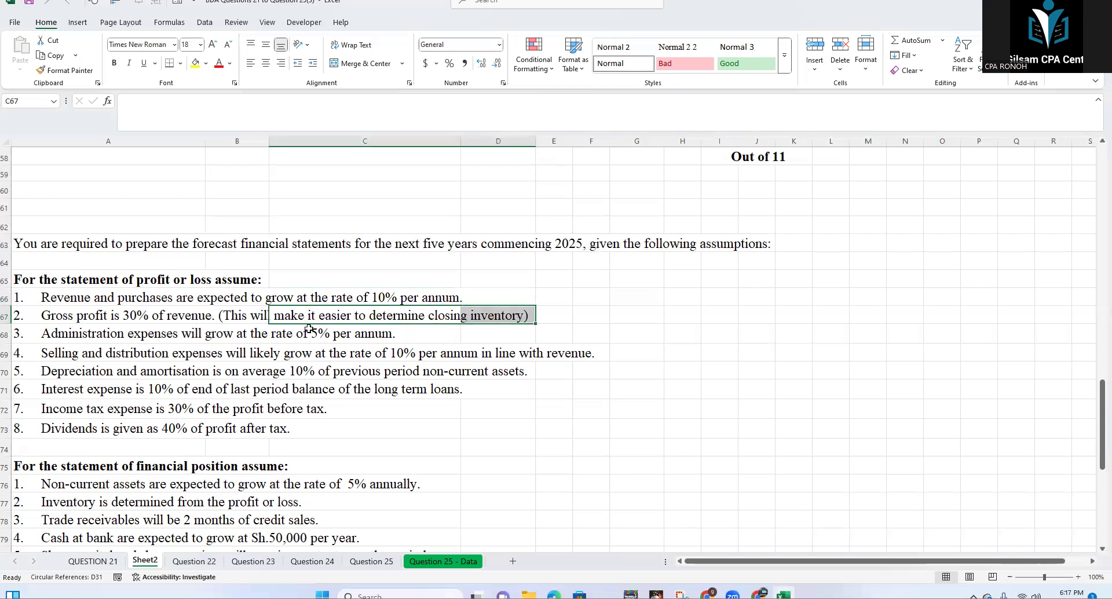
{"action": "left_click_drag", "start_coordinate": [229, 313], "coordinate": [498, 324]}
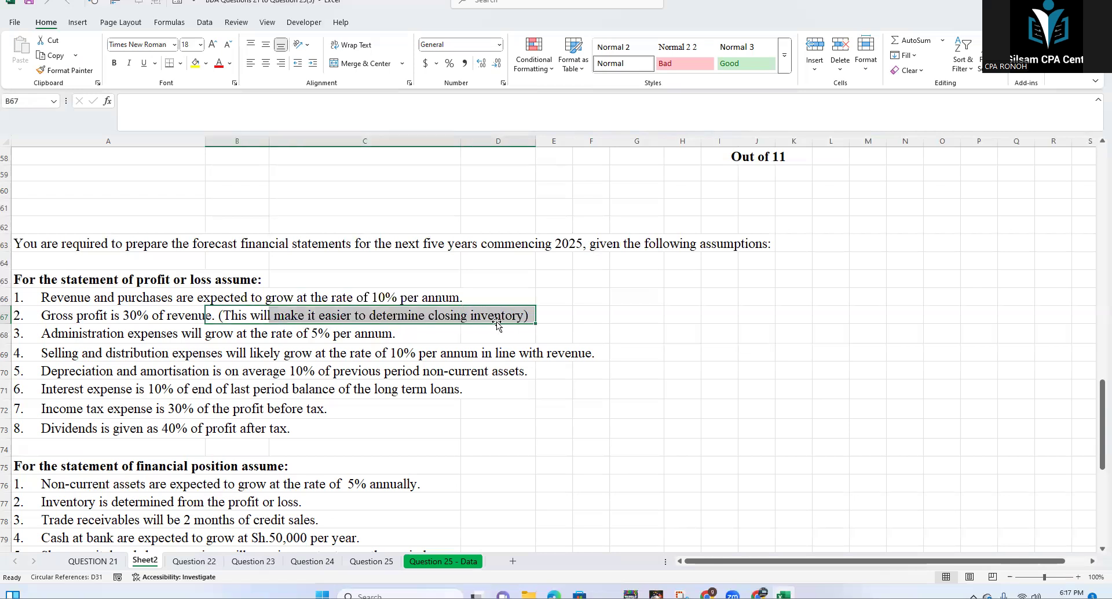
{"action": "left_click", "coordinate": [95, 318]}
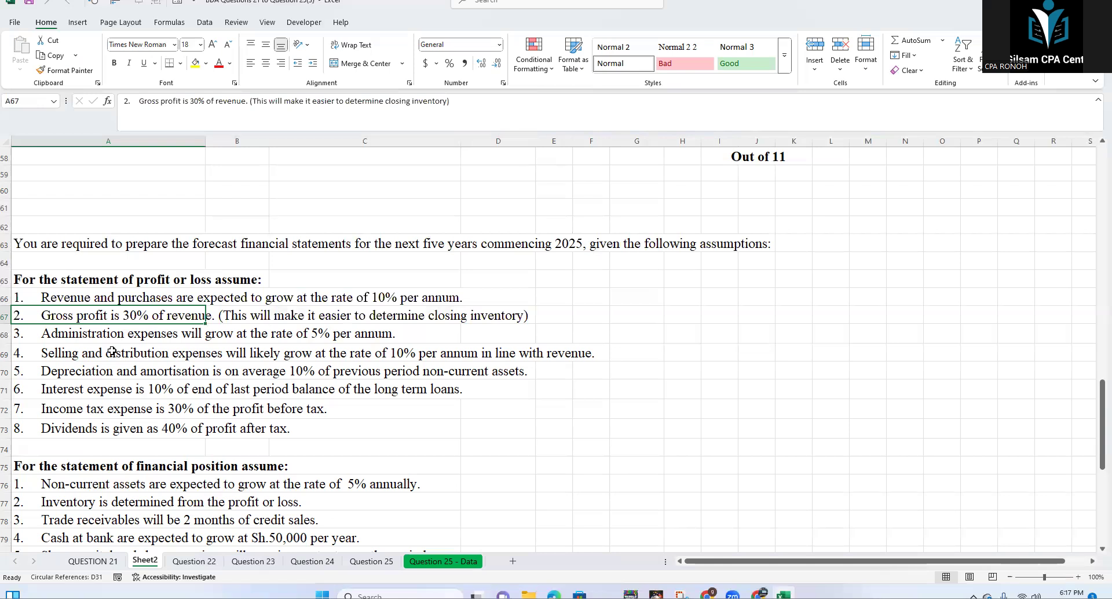
{"action": "left_click", "coordinate": [50, 333]}
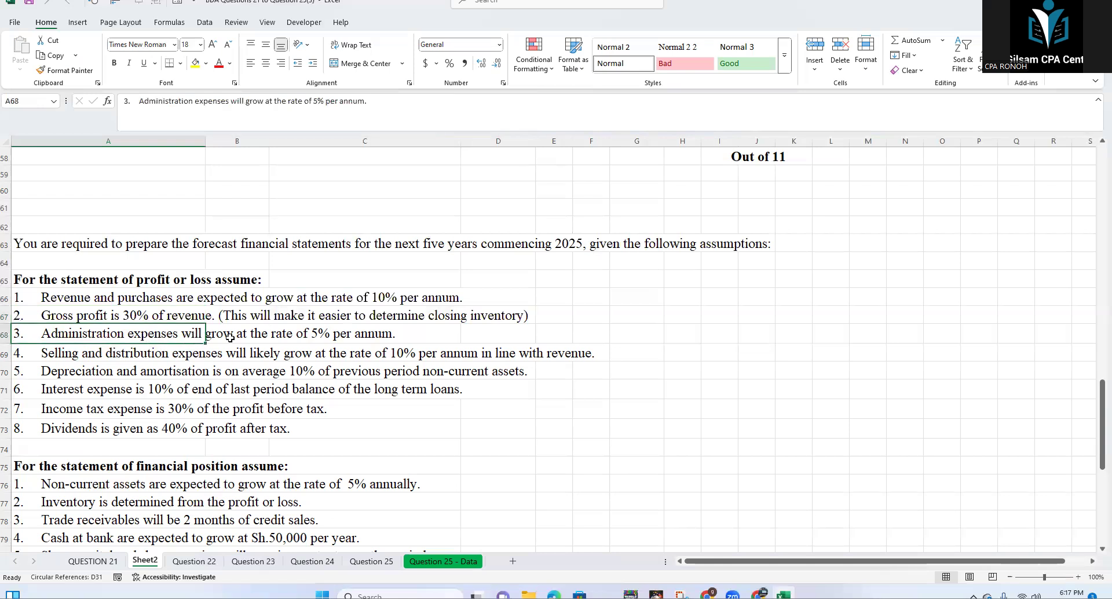
{"action": "left_click", "coordinate": [351, 337]}
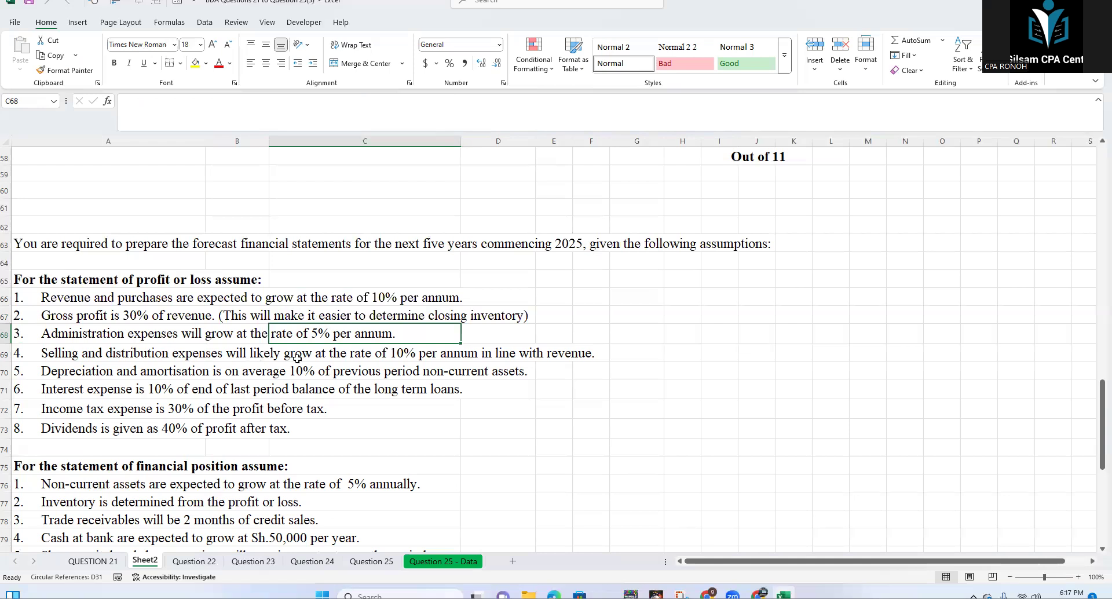
{"action": "left_click", "coordinate": [395, 353]}
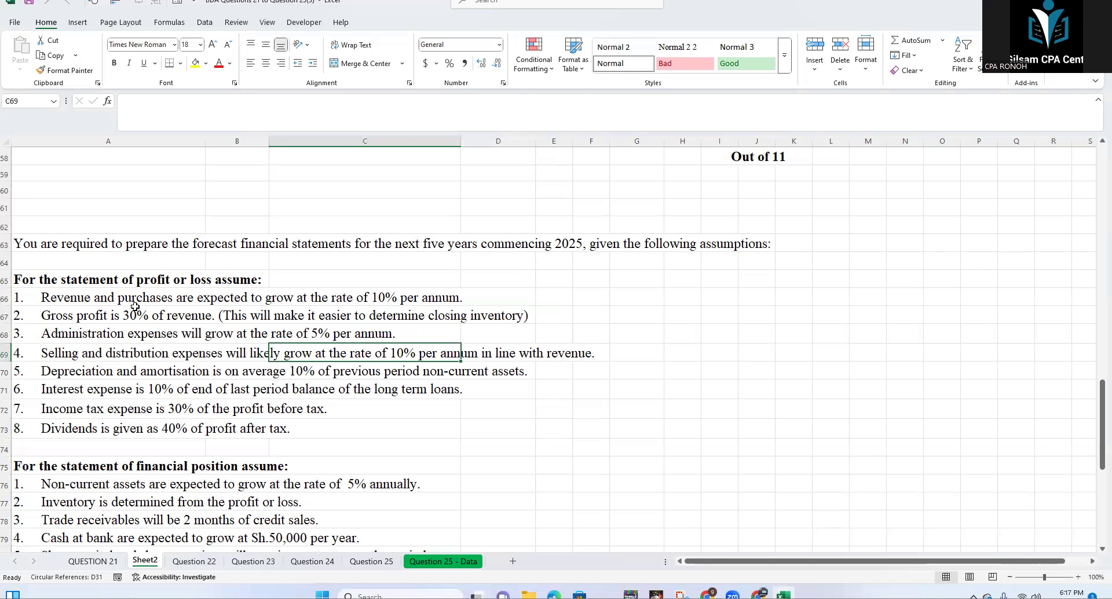
{"action": "left_click", "coordinate": [380, 300]}
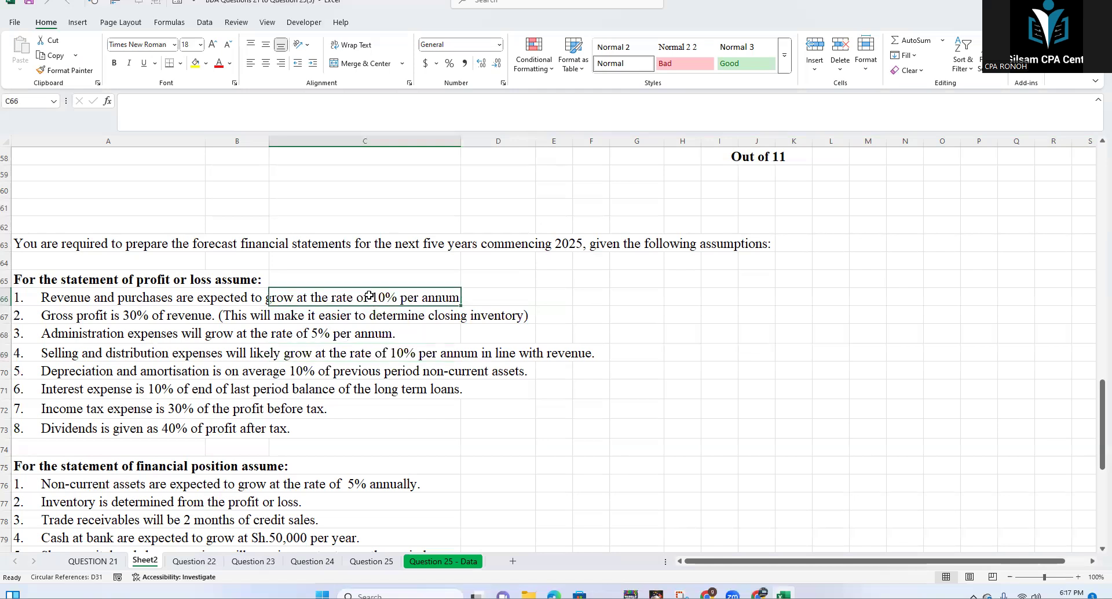
Step: Examine the profit or loss assumptions on distribution expenses, depreciation, interest, income tax and dividends in rows 69 to 73
{"action": "left_click", "coordinate": [377, 351]}
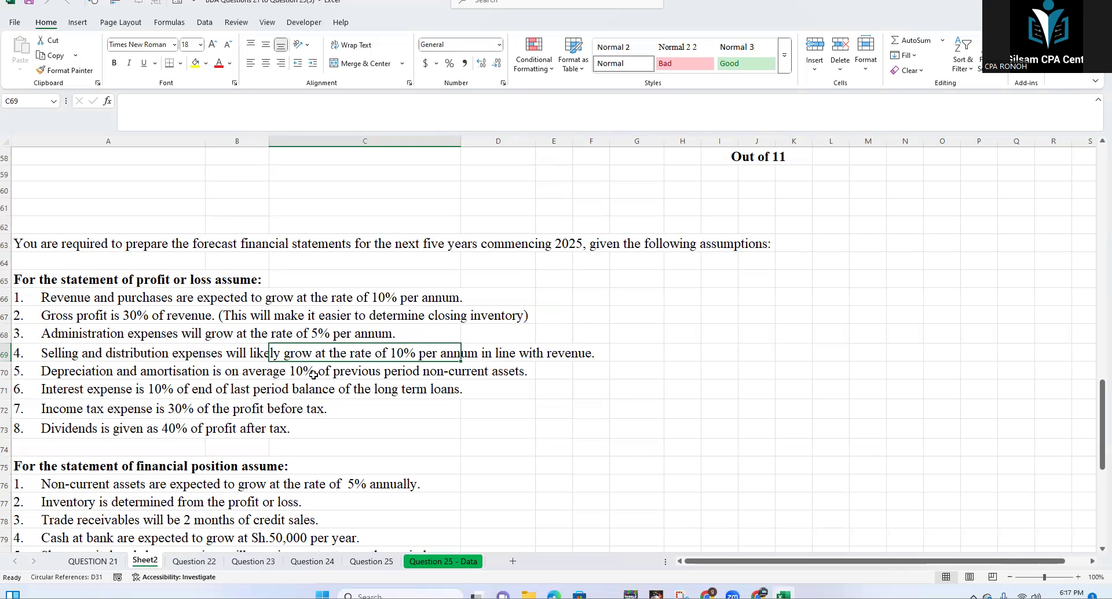
{"action": "left_click", "coordinate": [424, 372]}
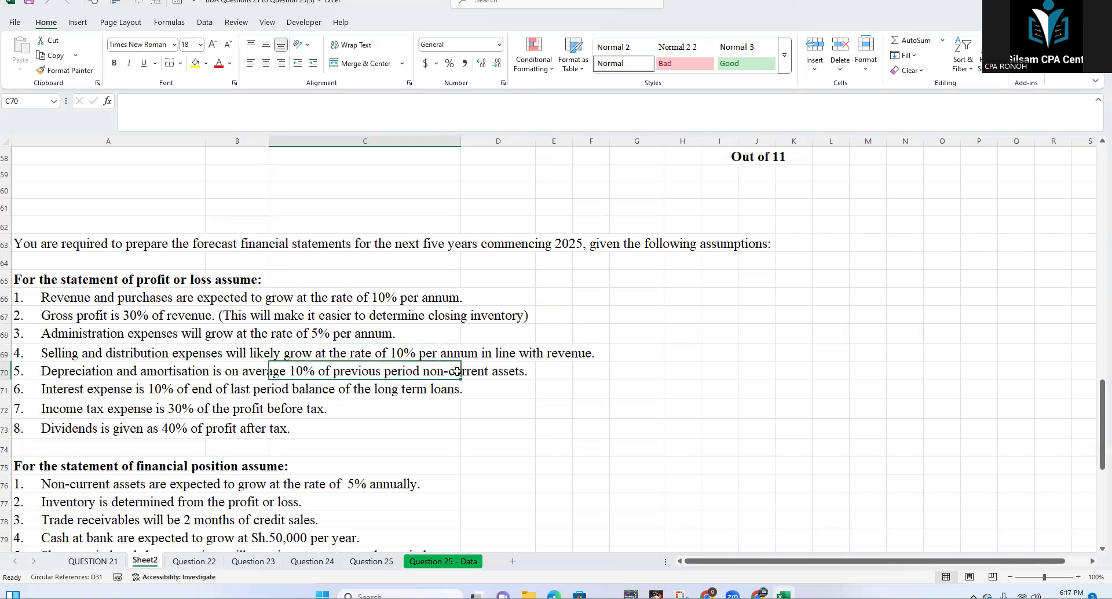
{"action": "left_click", "coordinate": [517, 372]}
{"action": "left_click", "coordinate": [316, 371]}
{"action": "left_click", "coordinate": [366, 394]}
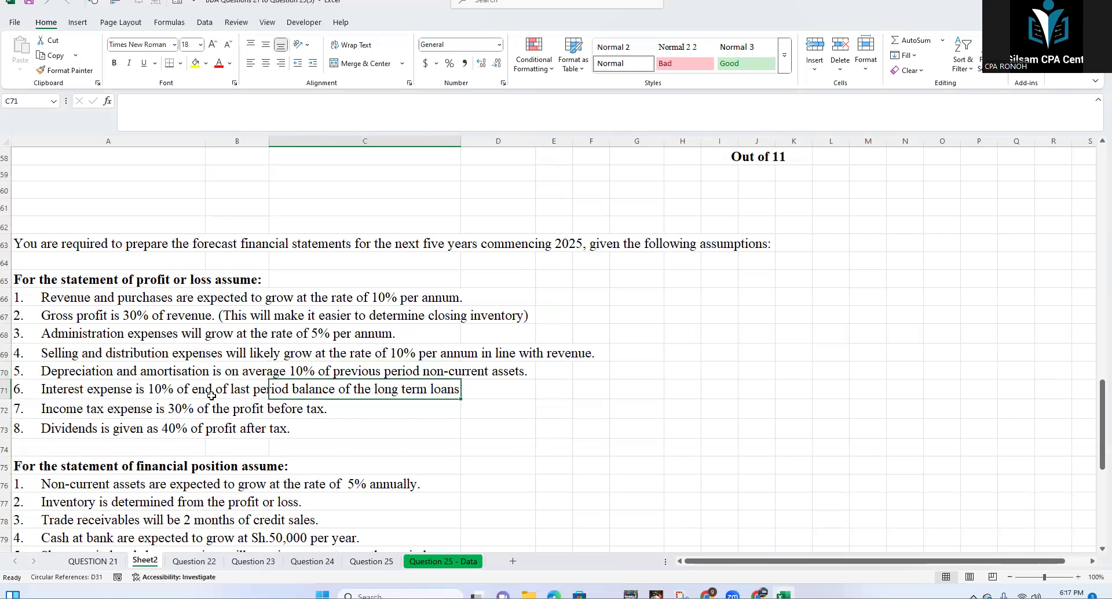
{"action": "mouse_move", "coordinate": [181, 411]}
{"action": "left_mouse_down"}
{"action": "mouse_move", "coordinate": [285, 410]}
{"action": "mouse_move", "coordinate": [273, 410]}
{"action": "left_mouse_up"}
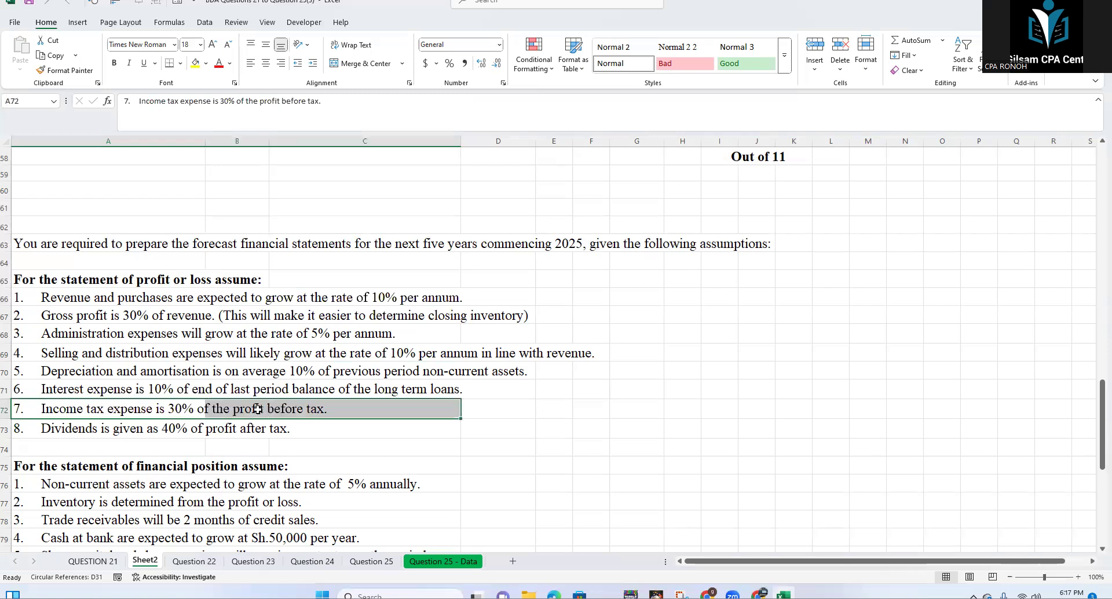
{"action": "left_click", "coordinate": [143, 430]}
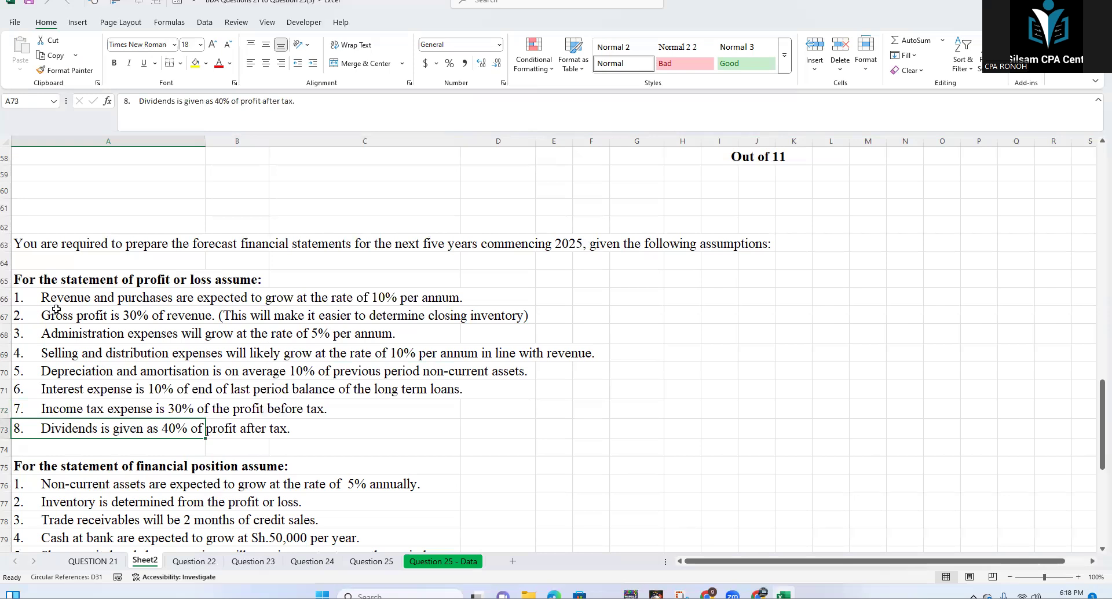
{"action": "left_click_drag", "start_coordinate": [56, 303], "coordinate": [73, 413]}
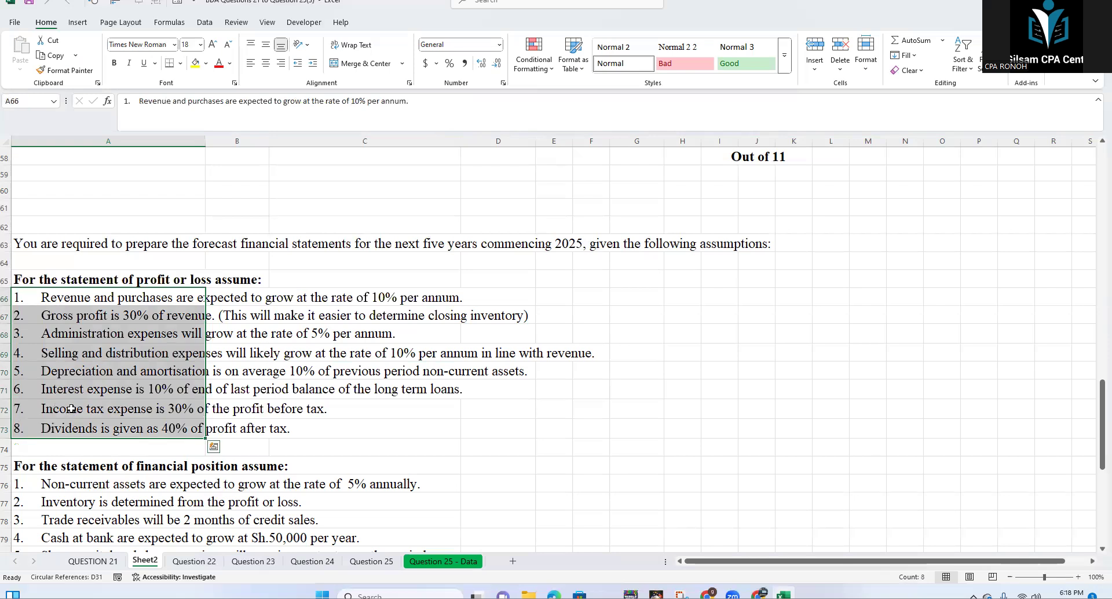
Step: Examine the financial position assumptions on non-current assets, inventory, receivables, cash, share capital and the bank loan in rows 76 to 81
{"action": "scroll", "coordinate": [71, 409], "scroll_direction": "down", "scroll_amount": 2}
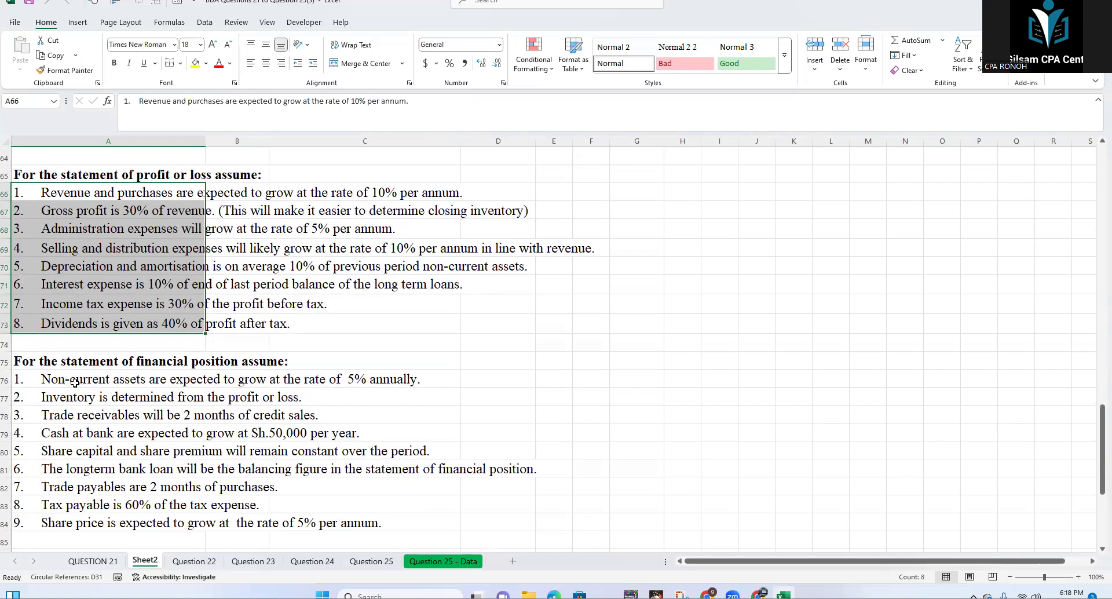
{"action": "left_click", "coordinate": [232, 380]}
{"action": "left_click", "coordinate": [351, 381]}
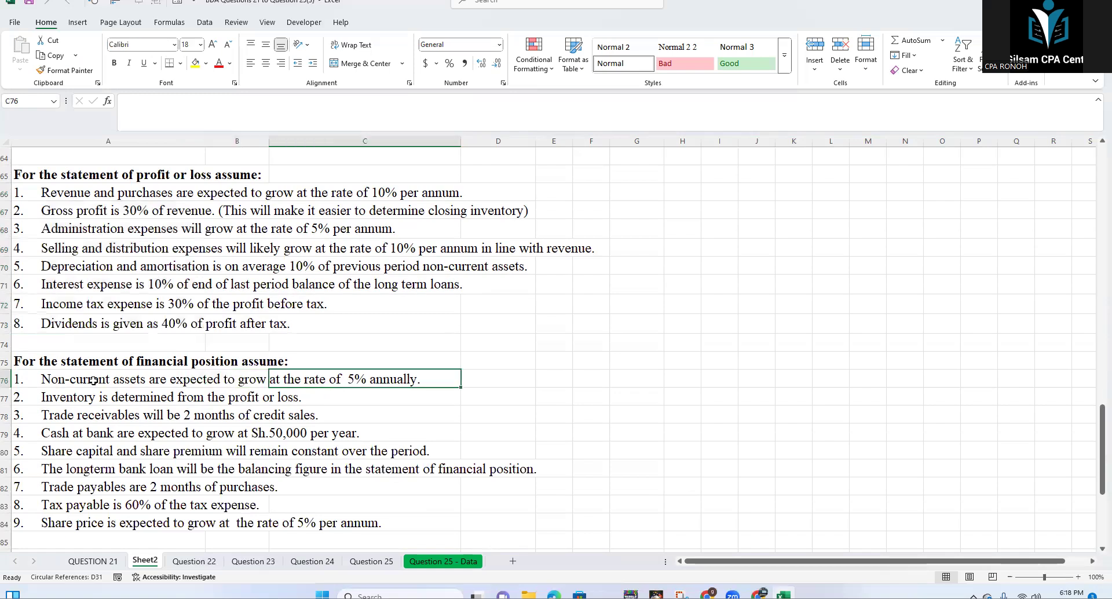
{"action": "left_click", "coordinate": [238, 398]}
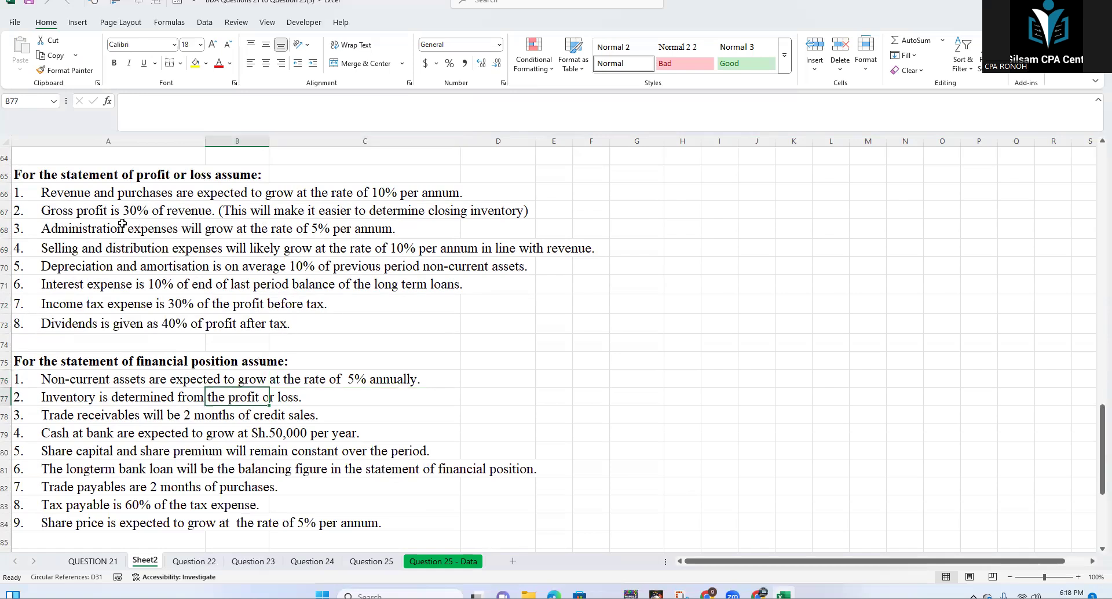
{"action": "left_click", "coordinate": [95, 212]}
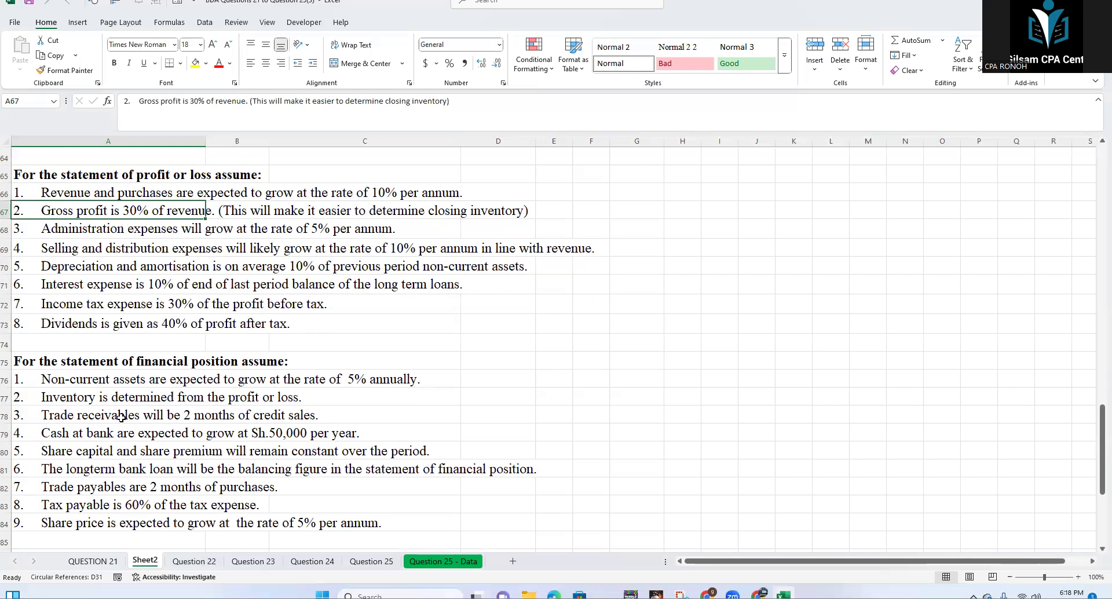
{"action": "left_click_drag", "start_coordinate": [305, 413], "coordinate": [174, 411]}
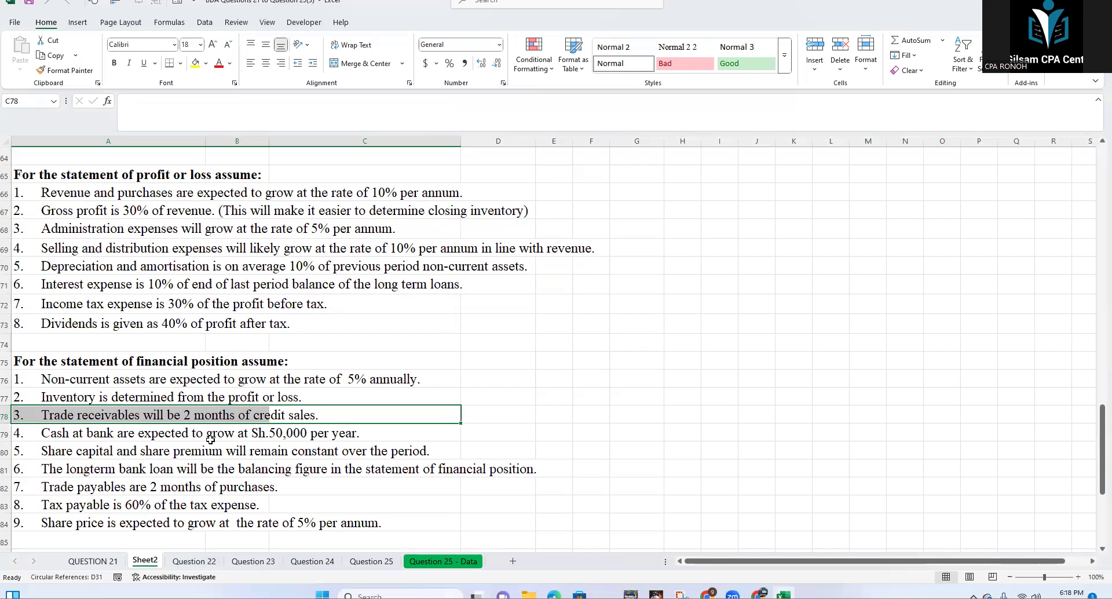
{"action": "left_click", "coordinate": [245, 433]}
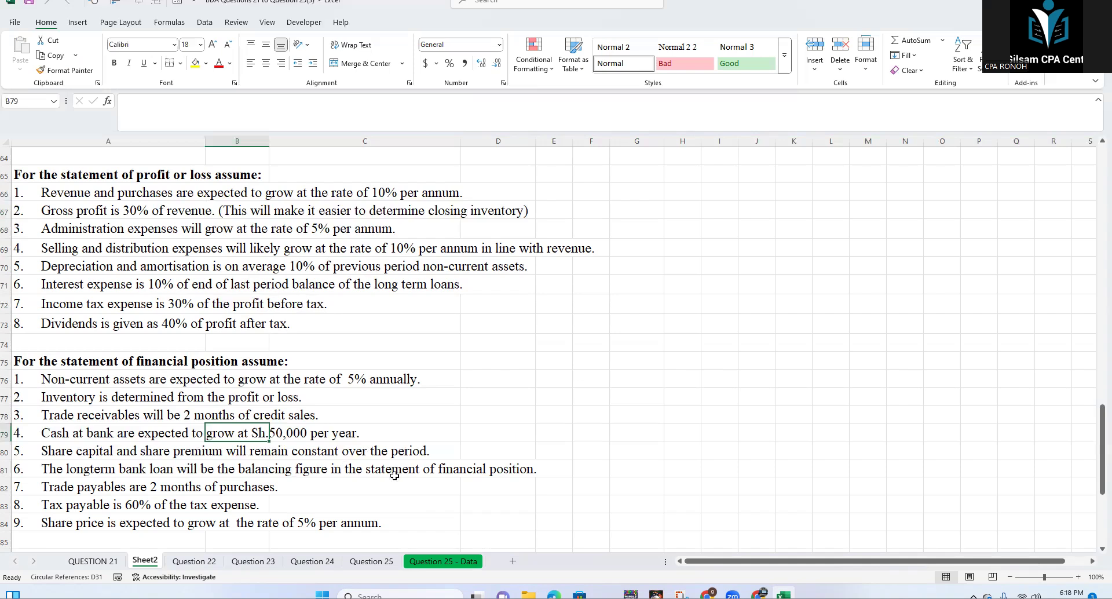
{"action": "left_click", "coordinate": [501, 470]}
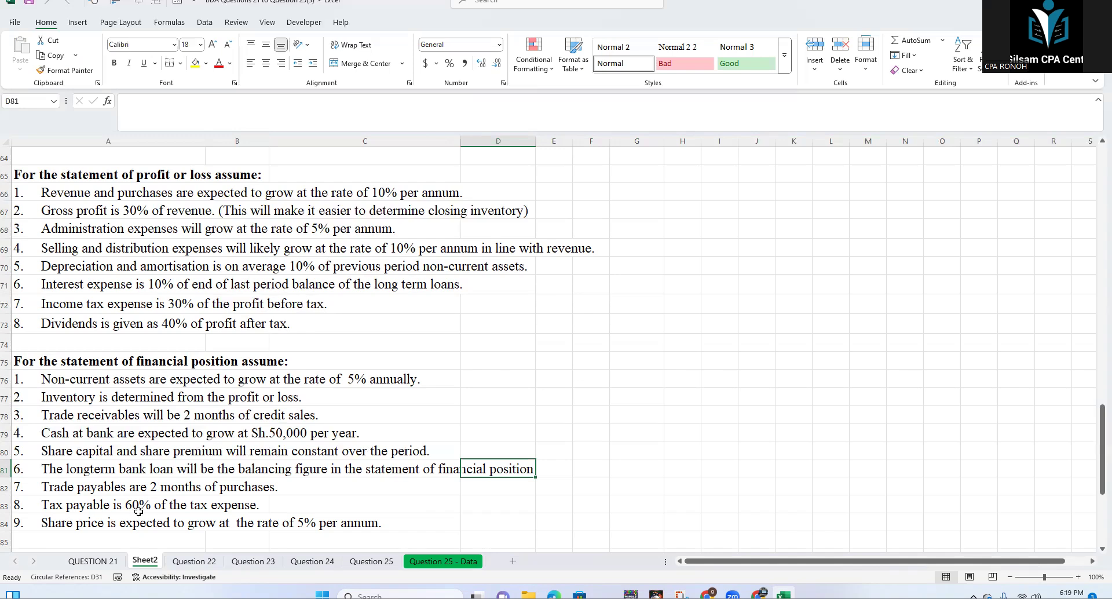
Step: Examine the assumptions on trade payables, tax payable and share price in rows 82 to 84
{"action": "left_click_drag", "start_coordinate": [244, 506], "coordinate": [138, 501]}
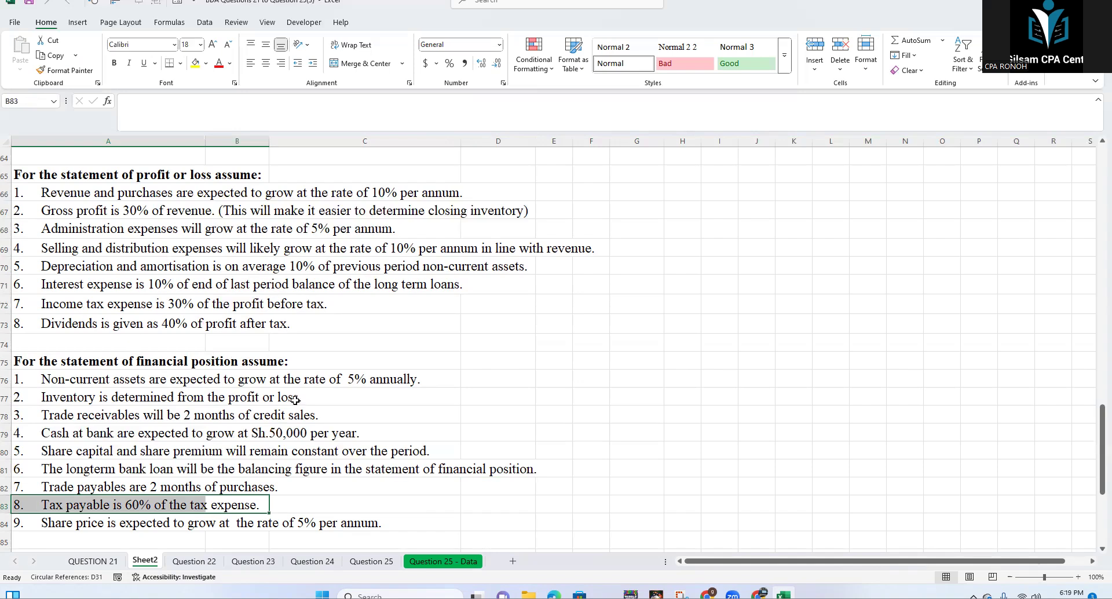
{"action": "left_click", "coordinate": [579, 435]}
{"action": "left_click", "coordinate": [60, 499]}
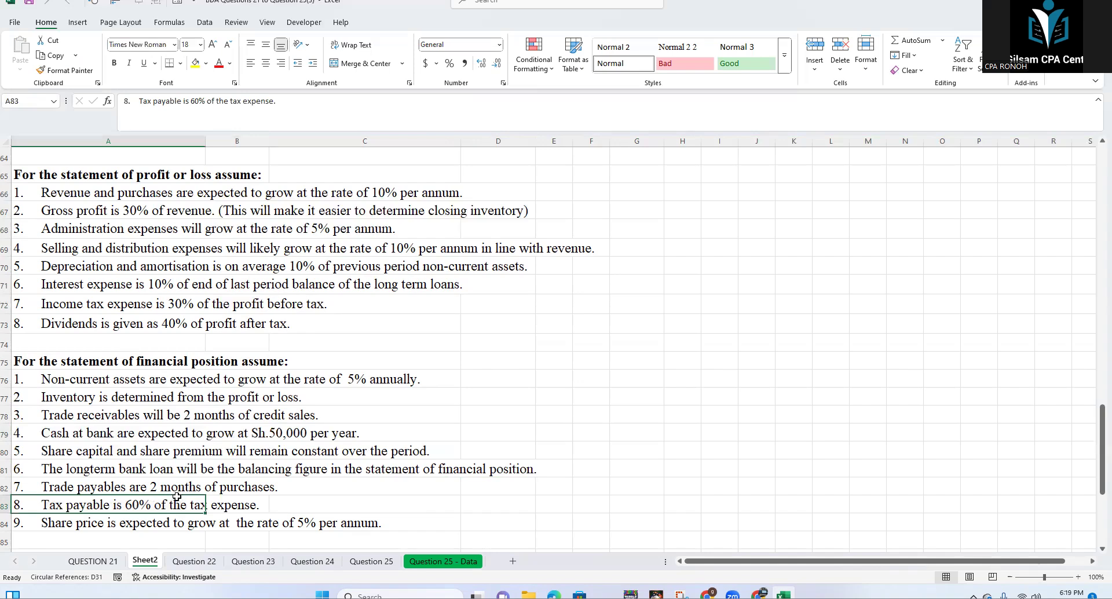
{"action": "left_click", "coordinate": [315, 492]}
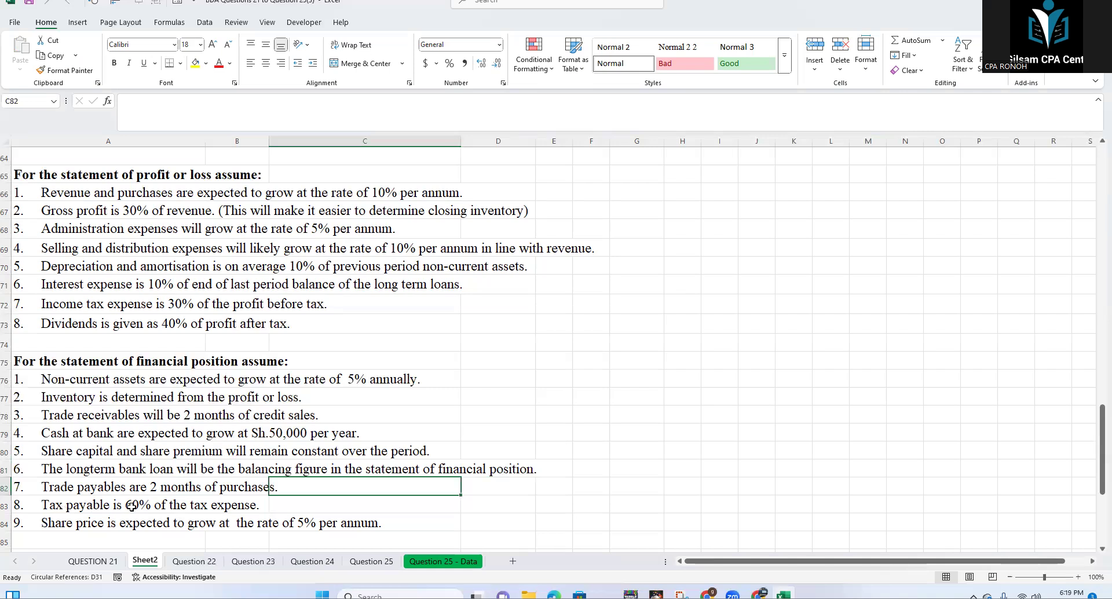
{"action": "left_click", "coordinate": [209, 505]}
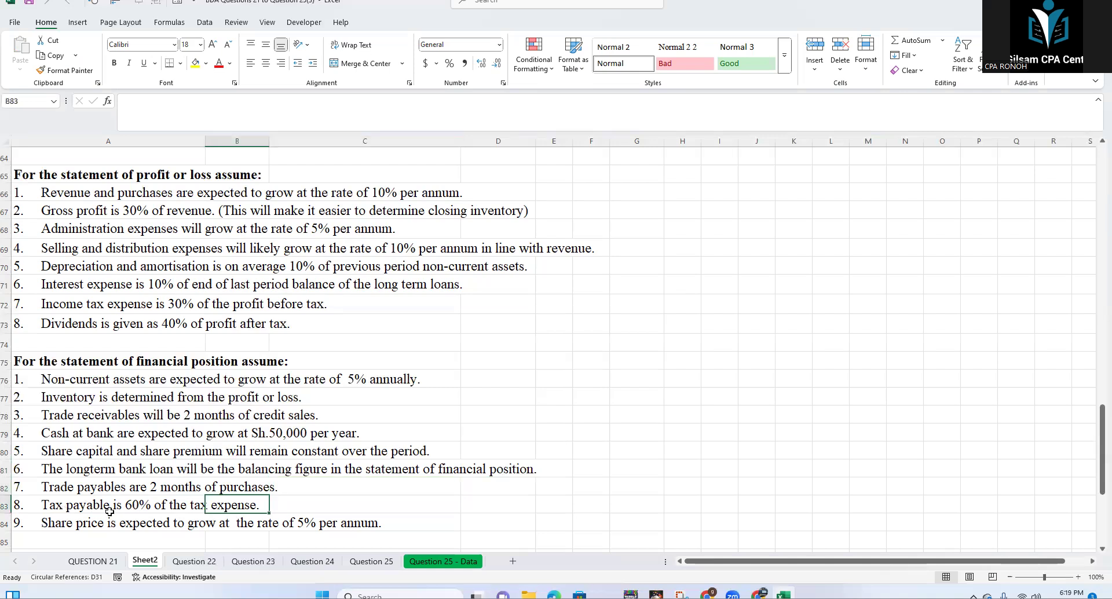
{"action": "left_click", "coordinate": [78, 511]}
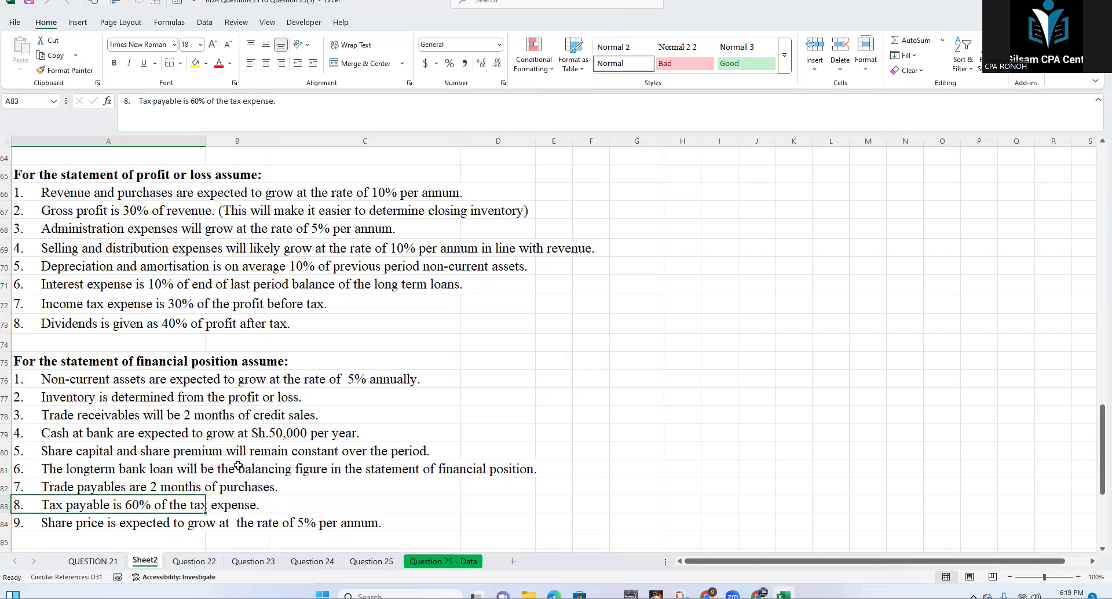
{"action": "scroll", "coordinate": [93, 518], "scroll_direction": "down", "scroll_amount": 1}
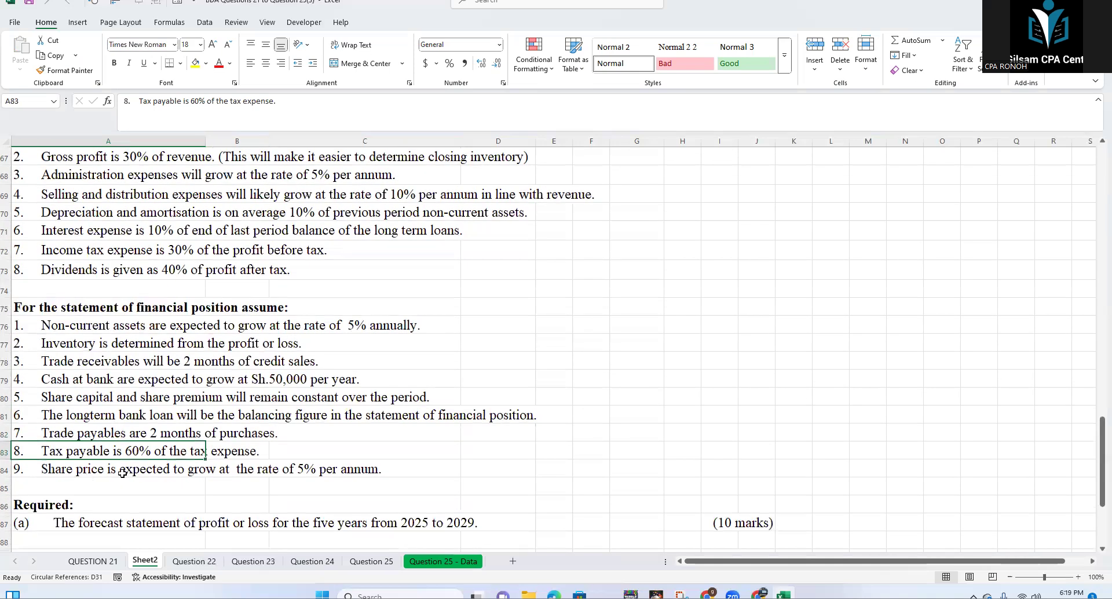
{"action": "left_click", "coordinate": [287, 471]}
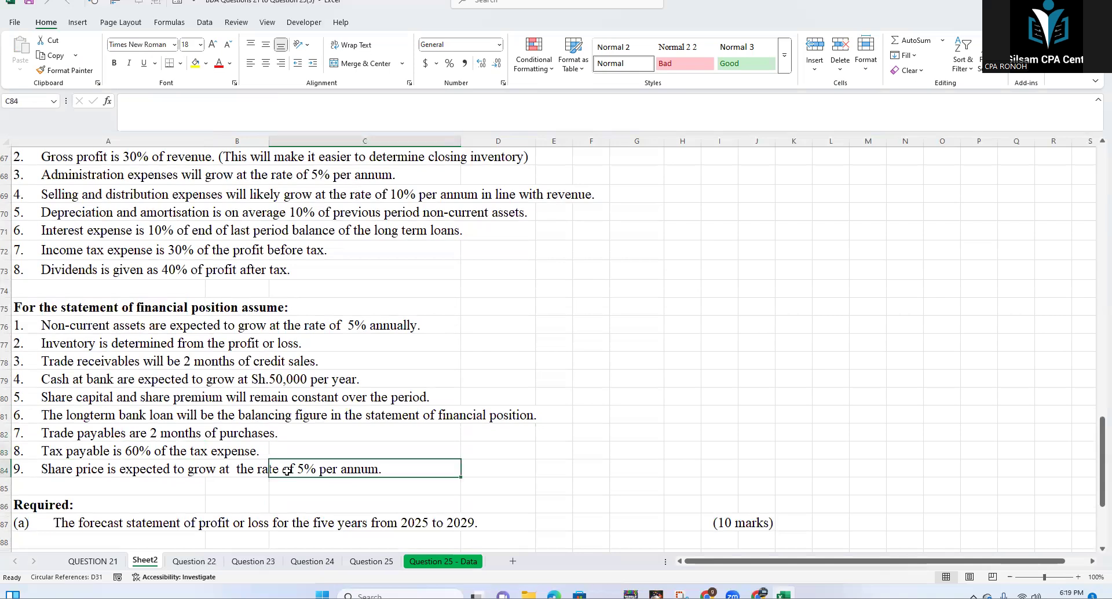
Step: Read required parts (a) and (b) on the forecast statements for 2025 to 2029 in rows 87 and 89
{"action": "scroll", "coordinate": [87, 492], "scroll_direction": "down", "scroll_amount": 1}
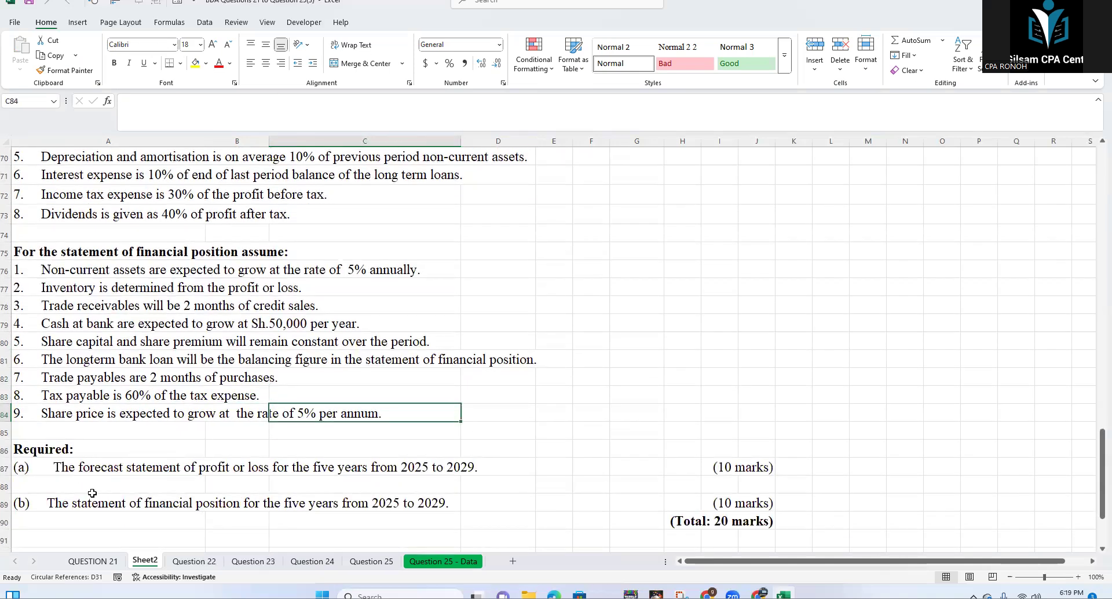
{"action": "left_click", "coordinate": [126, 471]}
{"action": "left_click", "coordinate": [107, 505]}
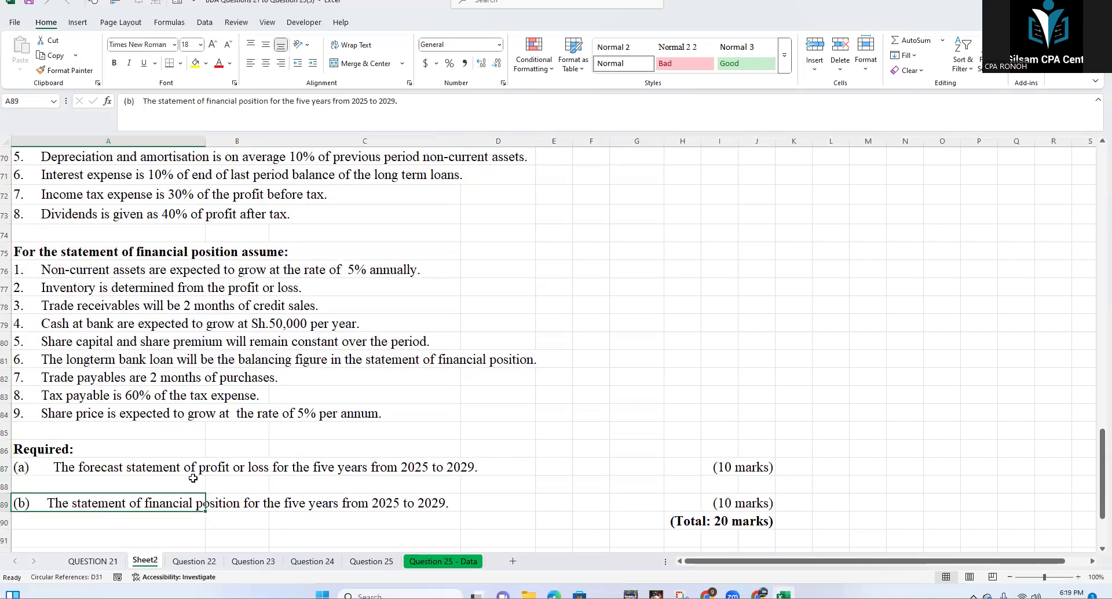
Step: Look over Z Limited's 2024 statements on Sheet2 and the empty columns beside them
{"action": "scroll", "coordinate": [193, 477], "scroll_direction": "up", "scroll_amount": 18}
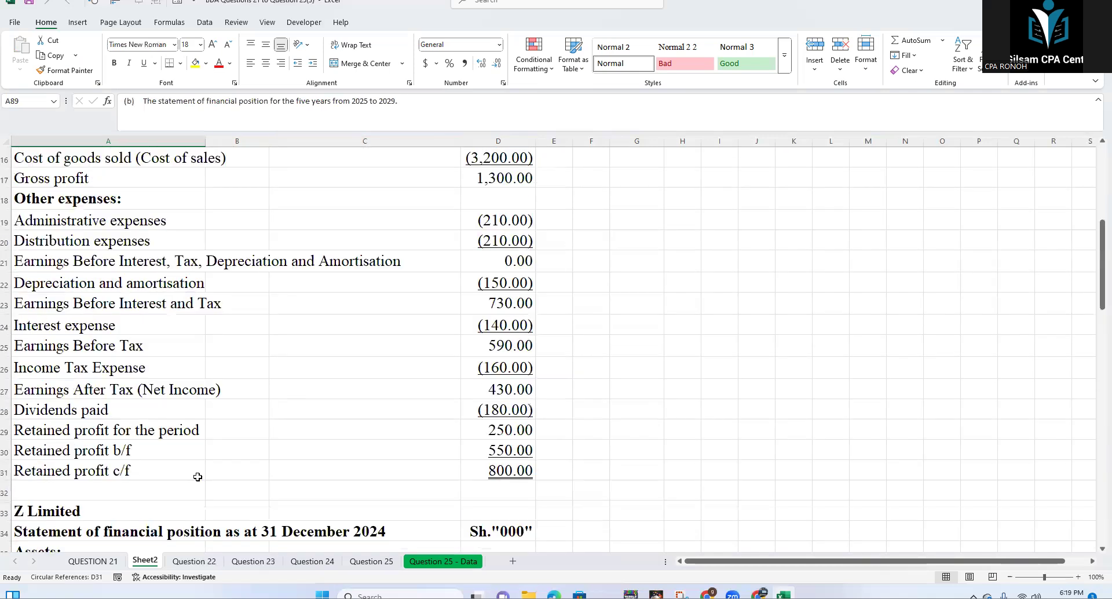
{"action": "scroll", "coordinate": [197, 476], "scroll_direction": "up", "scroll_amount": 5}
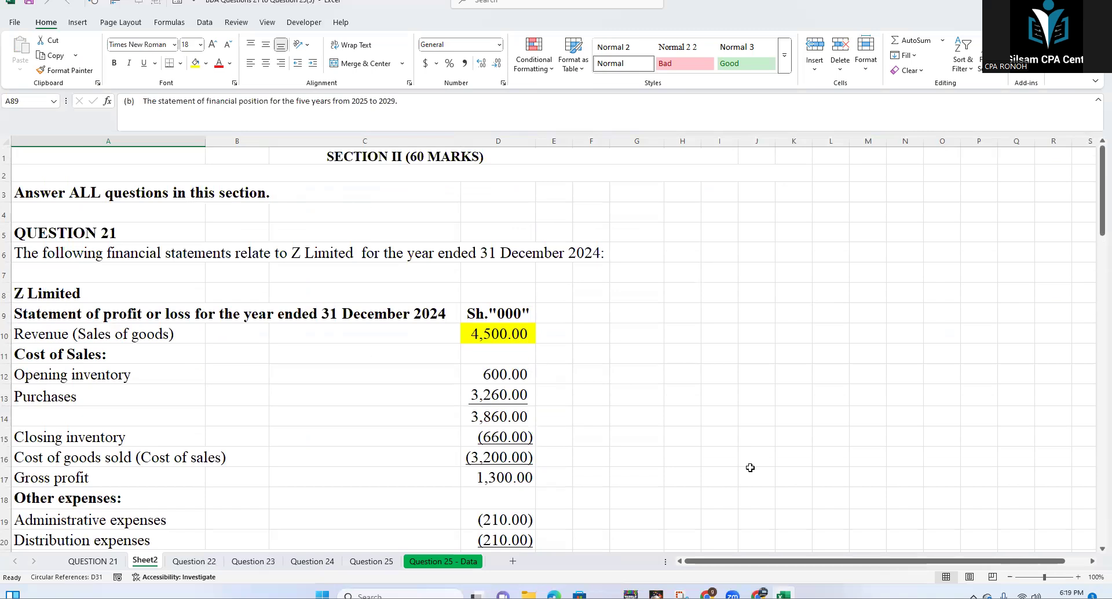
{"action": "scroll", "coordinate": [750, 467], "scroll_direction": "down", "scroll_amount": 19}
{"action": "scroll", "coordinate": [747, 243], "scroll_direction": "up", "scroll_amount": 5}
{"action": "left_click_drag", "start_coordinate": [762, 561], "coordinate": [814, 564]}
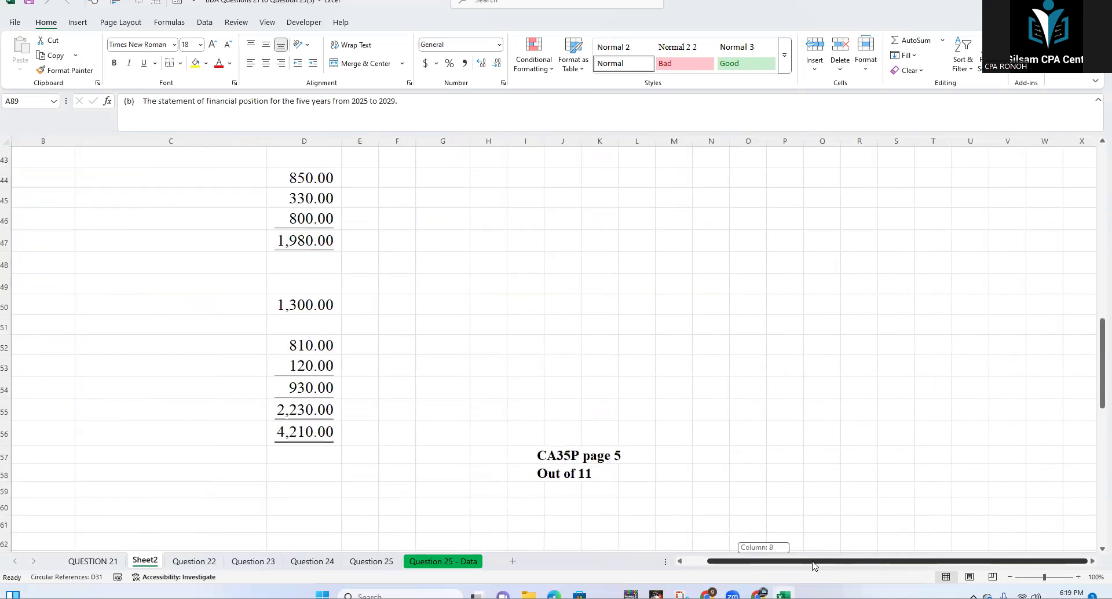
{"action": "scroll", "coordinate": [757, 487], "scroll_direction": "up", "scroll_amount": 14}
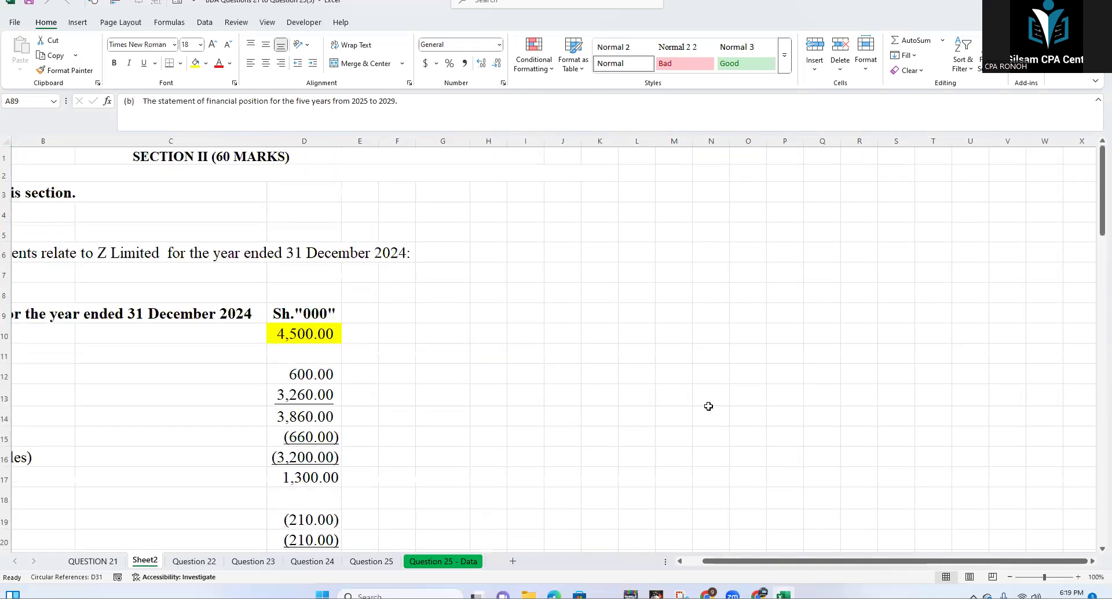
{"action": "left_click_drag", "start_coordinate": [762, 561], "coordinate": [760, 560]}
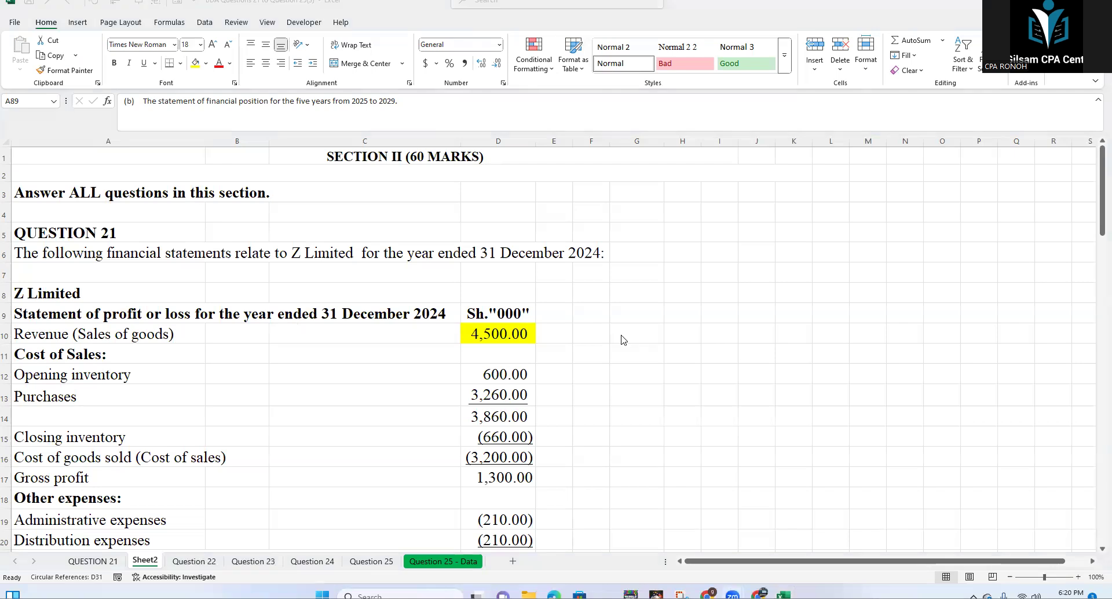
{"action": "left_click", "coordinate": [19, 293]}
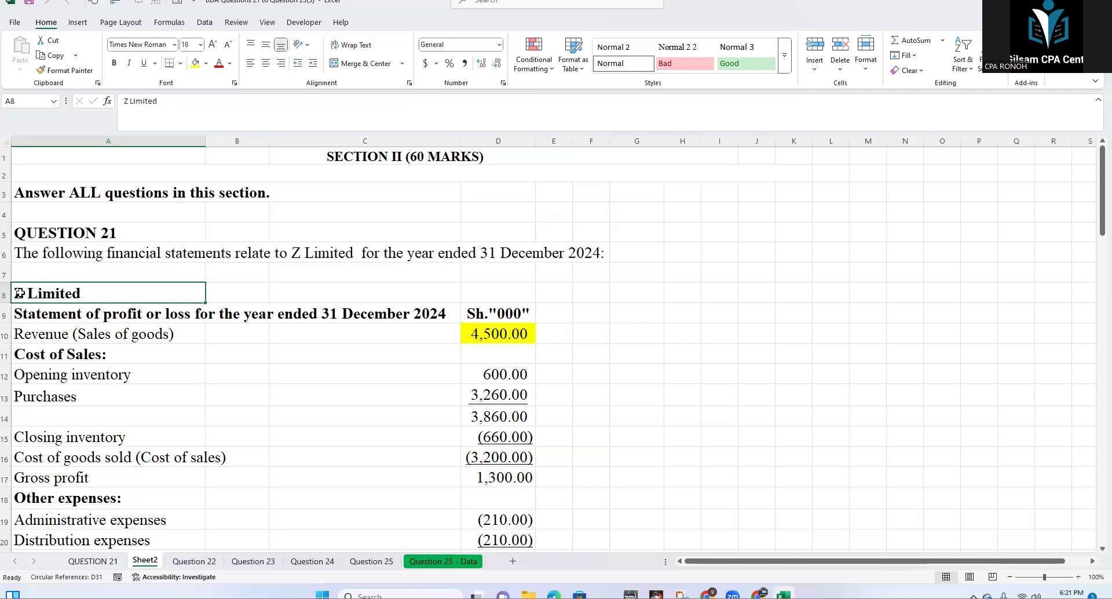
{"action": "left_click_drag", "start_coordinate": [19, 293], "coordinate": [487, 286]}
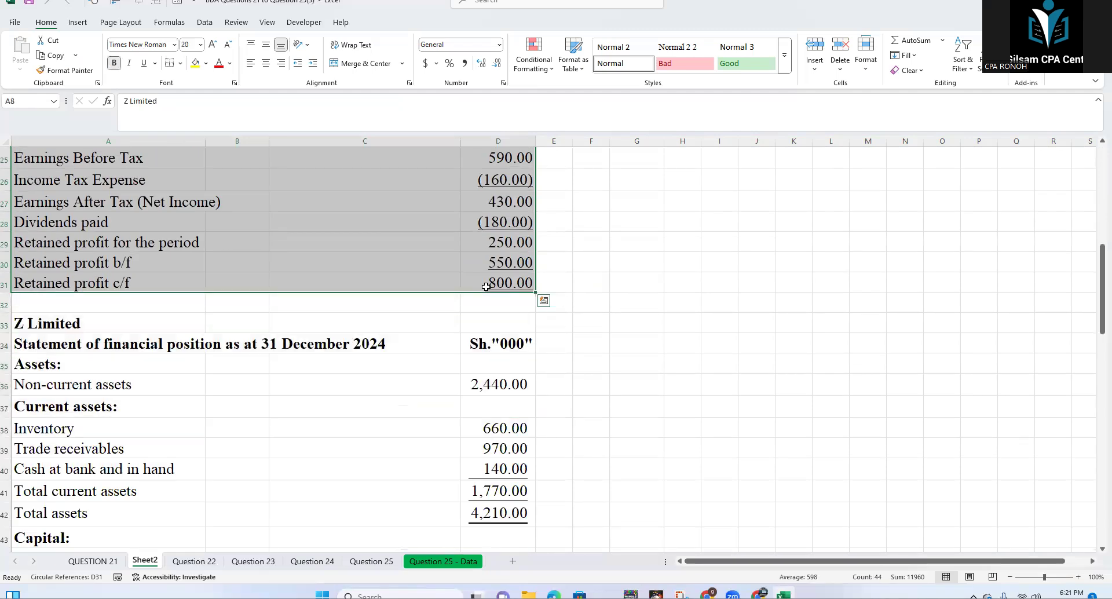
{"action": "key", "text": "ctrl+c"}
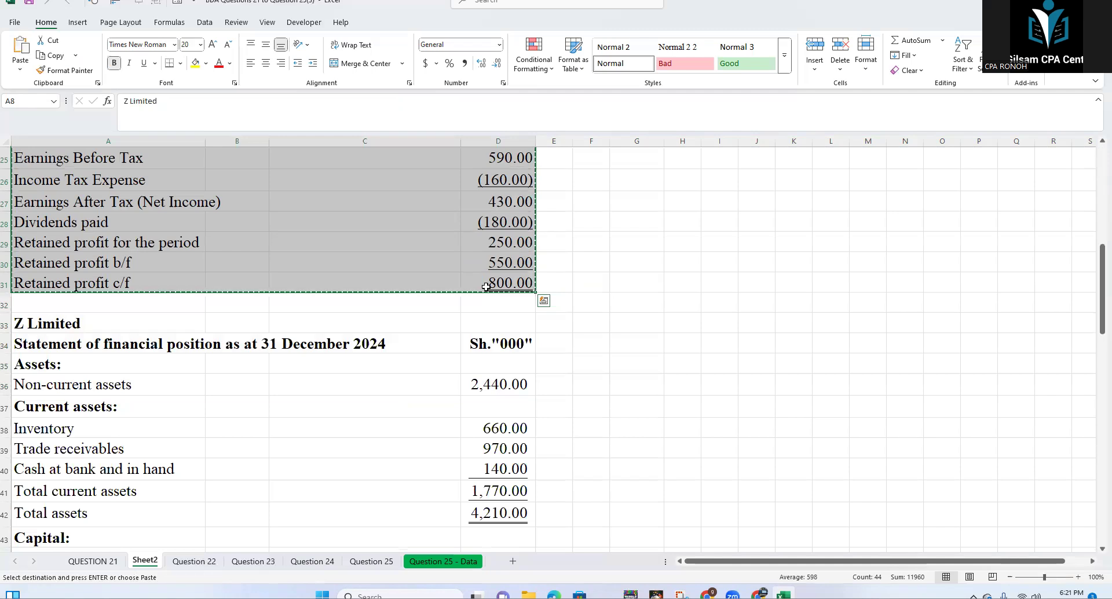
{"action": "scroll", "coordinate": [550, 333], "scroll_direction": "up", "scroll_amount": 8}
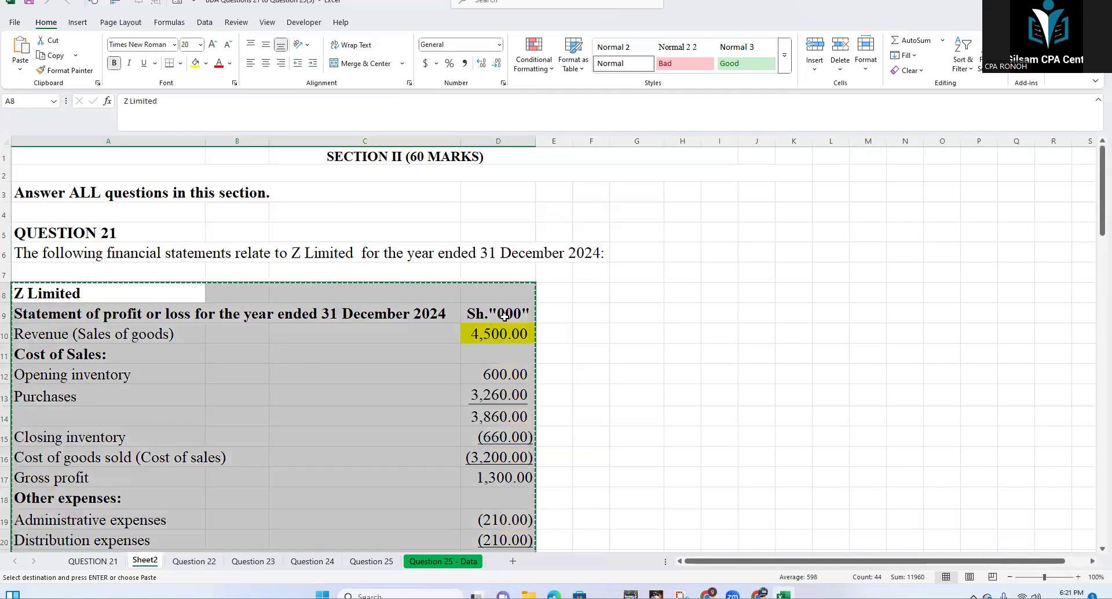
{"action": "scroll", "coordinate": [379, 323], "scroll_direction": "down", "scroll_amount": 5}
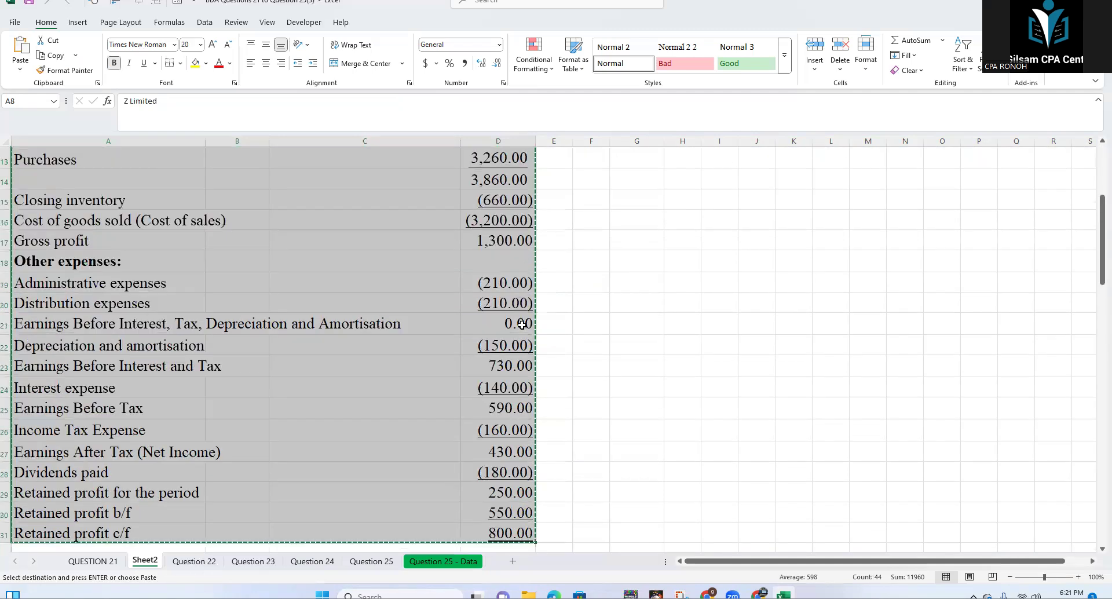
{"action": "left_click", "coordinate": [630, 344]}
{"action": "key", "text": "Escape"}
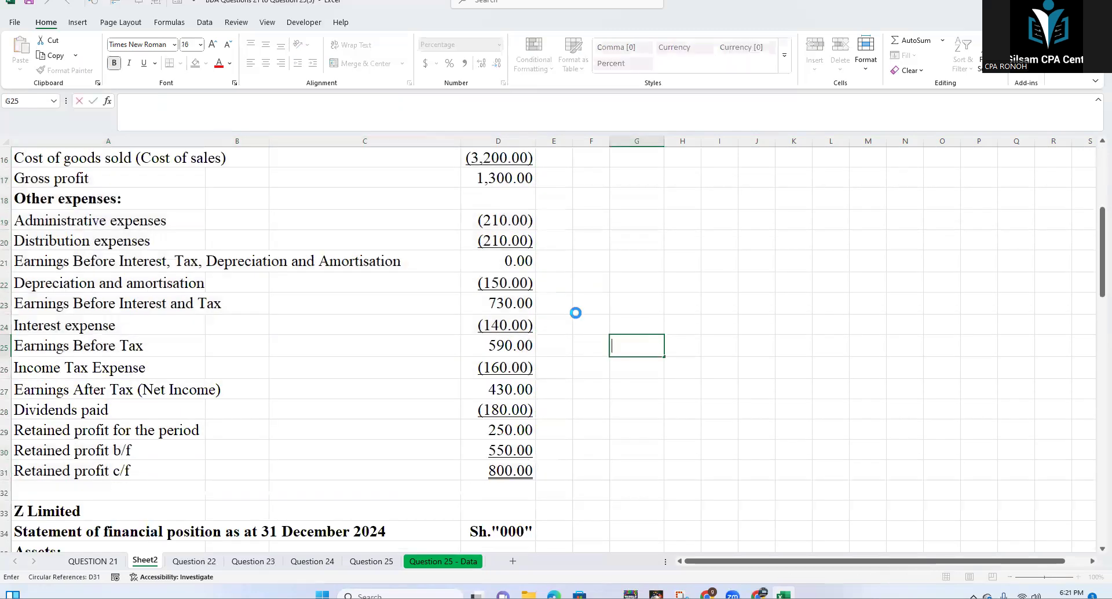
{"action": "left_click", "coordinate": [579, 304]}
{"action": "scroll", "coordinate": [570, 353], "scroll_direction": "up", "scroll_amount": 3}
{"action": "scroll", "coordinate": [525, 268], "scroll_direction": "up", "scroll_amount": 2}
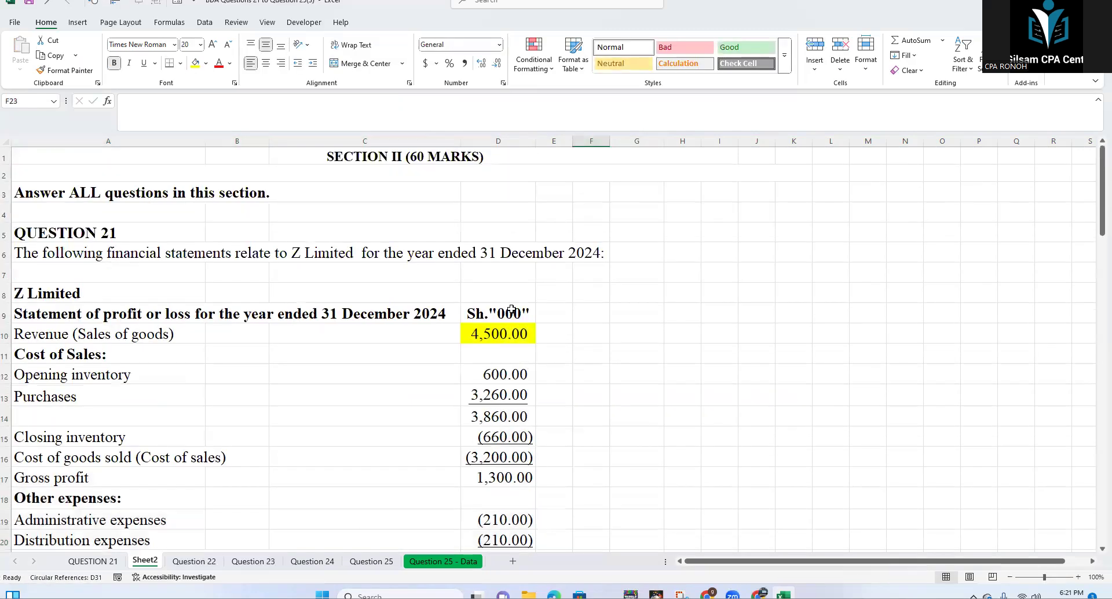
{"action": "left_click", "coordinate": [511, 316]}
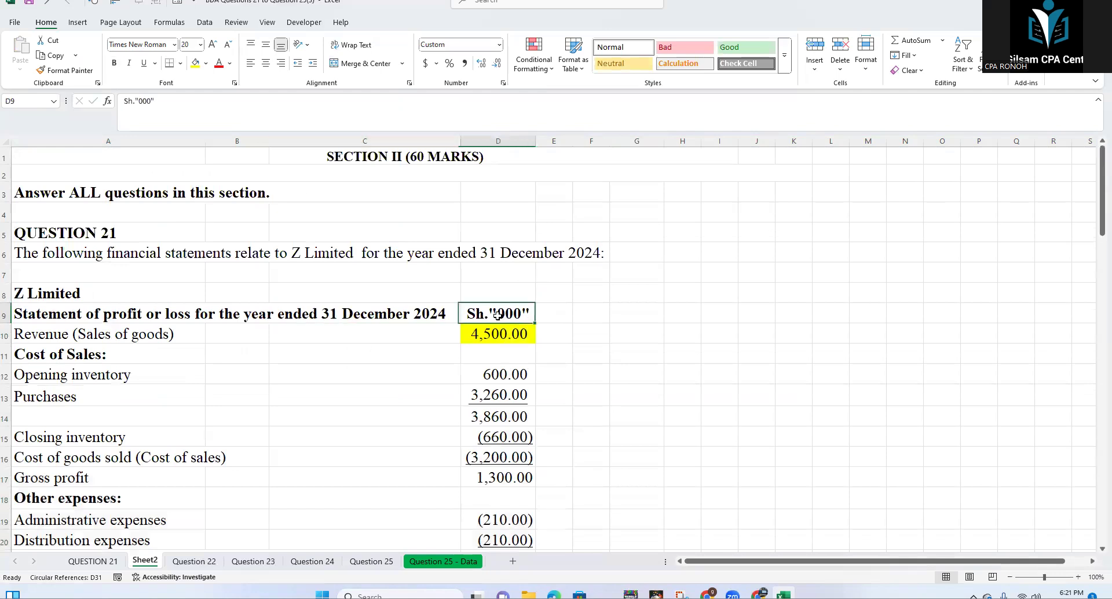
{"action": "left_click", "coordinate": [557, 313]}
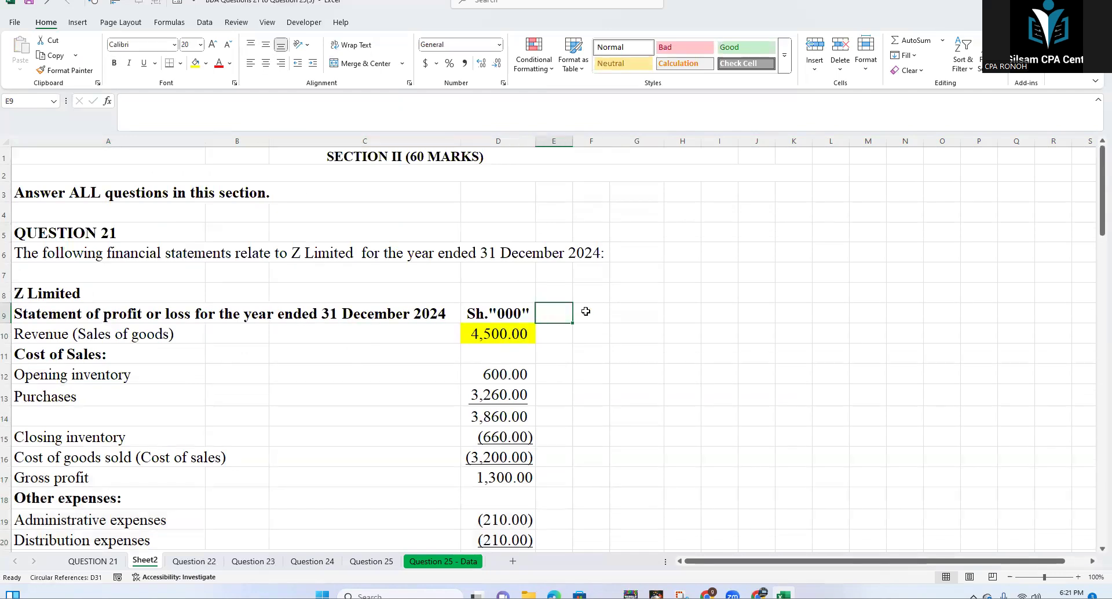
{"action": "left_click", "coordinate": [586, 311]}
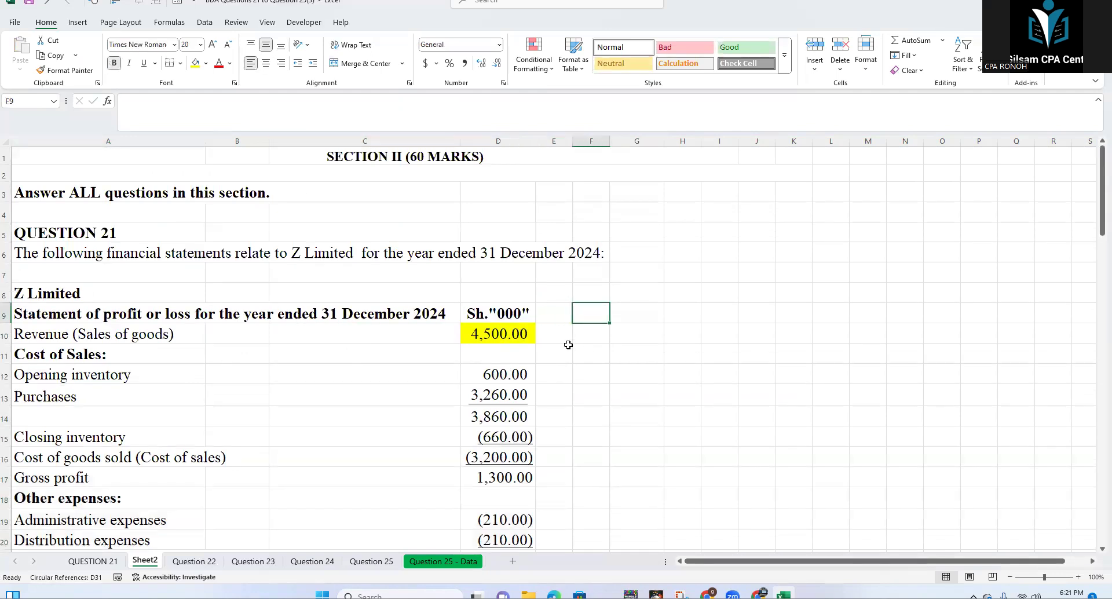
{"action": "left_click", "coordinate": [432, 307]}
{"action": "left_click", "coordinate": [501, 311]}
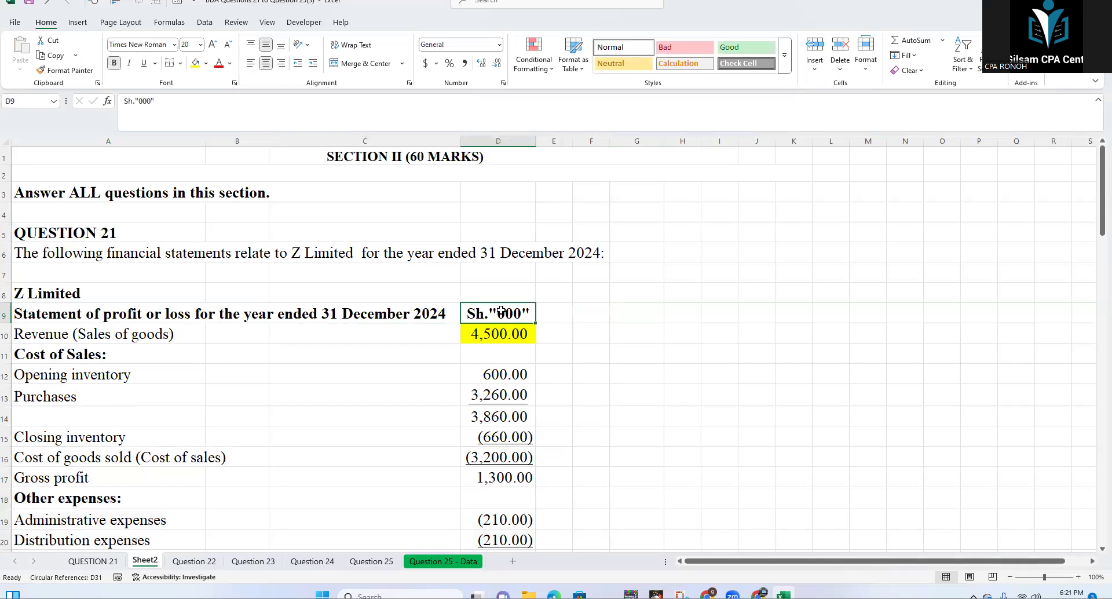
{"action": "left_click", "coordinate": [497, 293]}
{"action": "left_click", "coordinate": [490, 312]}
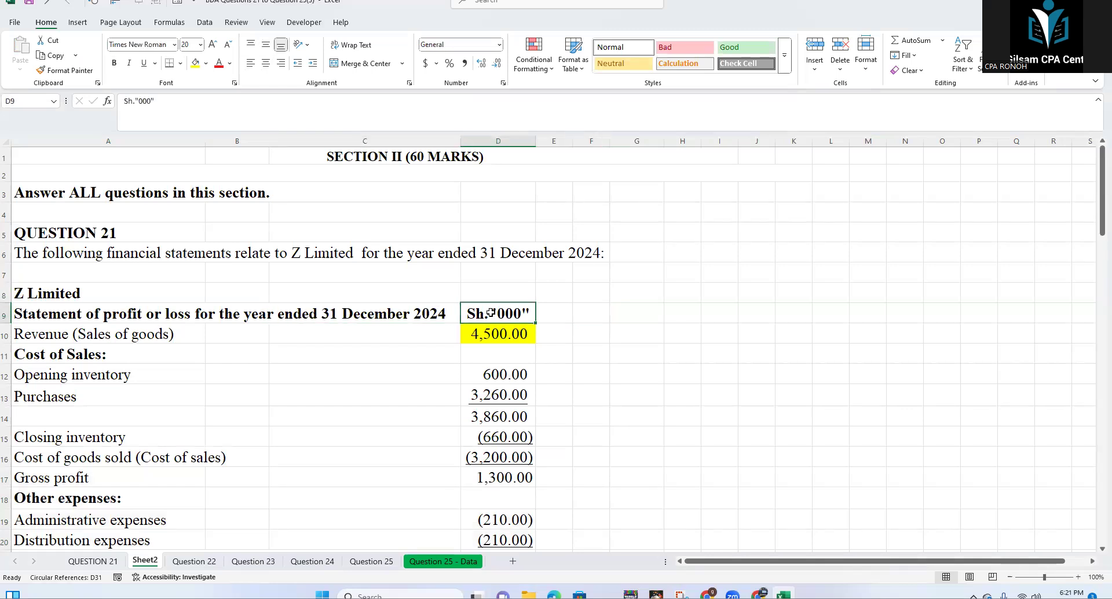
{"action": "key", "text": "ctrl+c"}
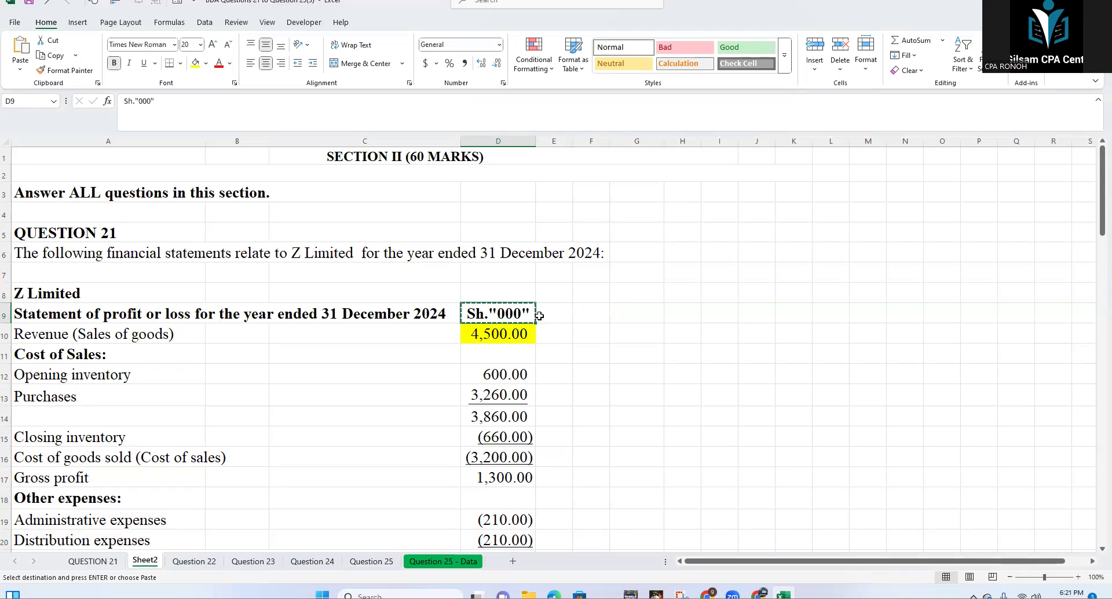
Step: Copy the year 2024 from the profit or loss statement's title into D8, above the Sh."000" heading
{"action": "left_click", "coordinate": [407, 308]}
{"action": "left_click", "coordinate": [62, 308]}
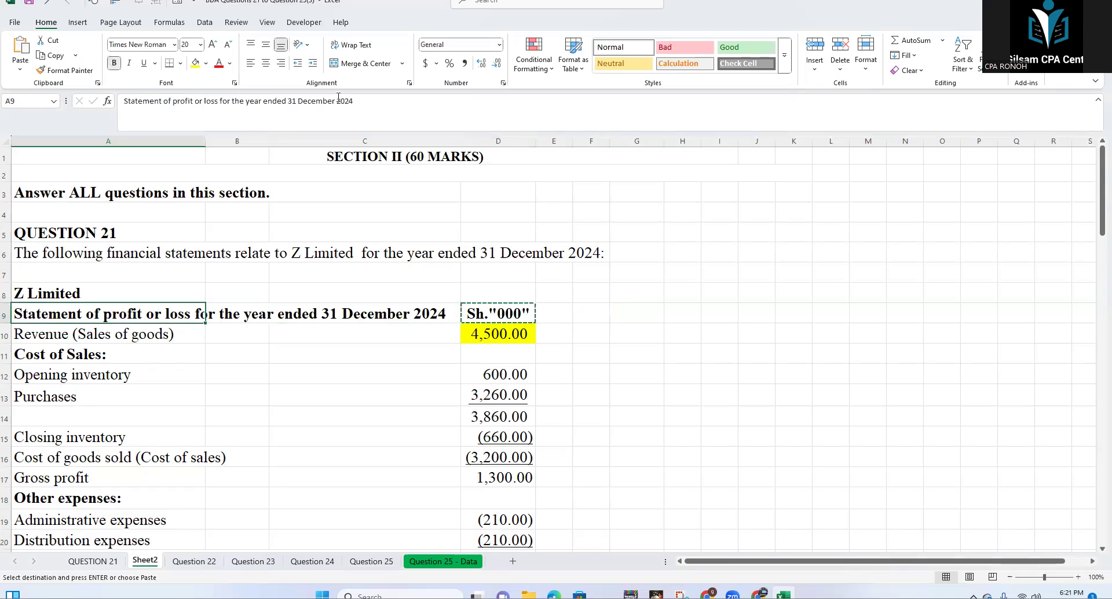
{"action": "double_click", "coordinate": [343, 102]}
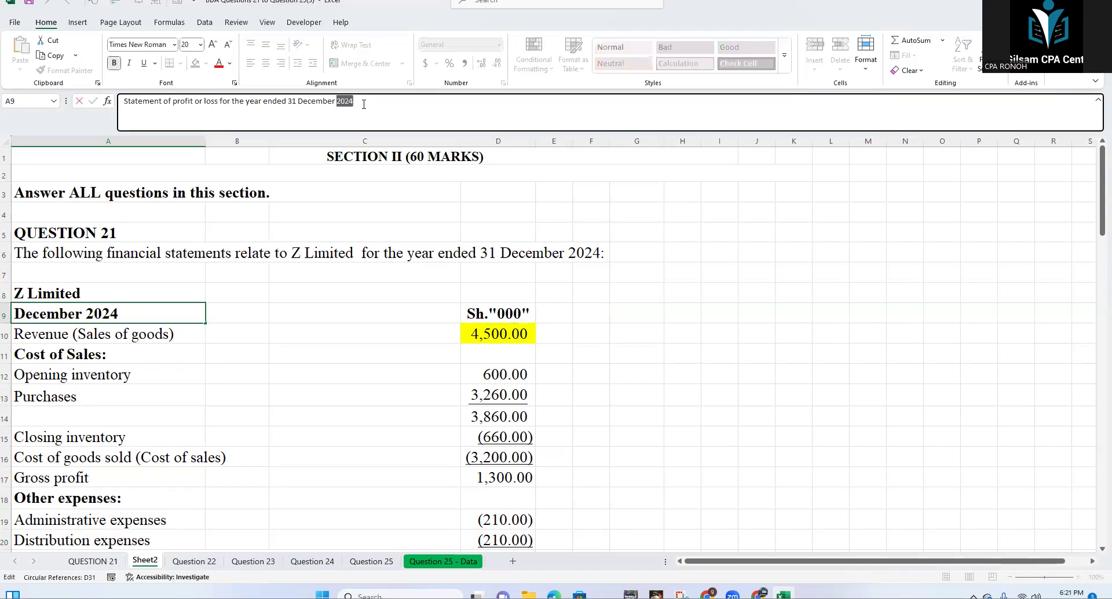
{"action": "left_click", "coordinate": [515, 300]}
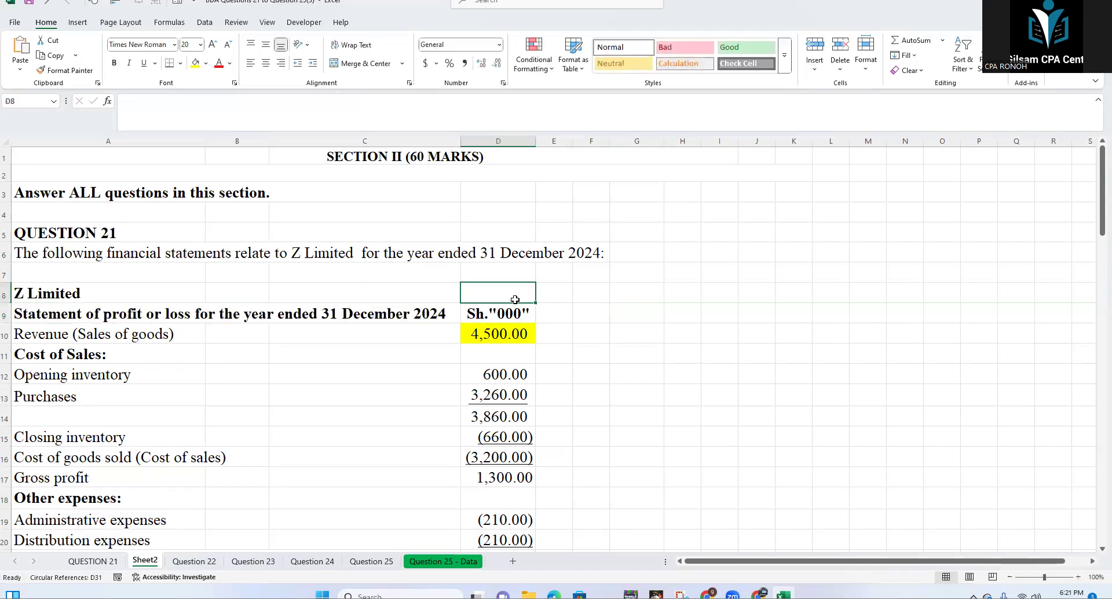
{"action": "key", "text": "ctrl+v"}
{"action": "left_click", "coordinate": [588, 286]}
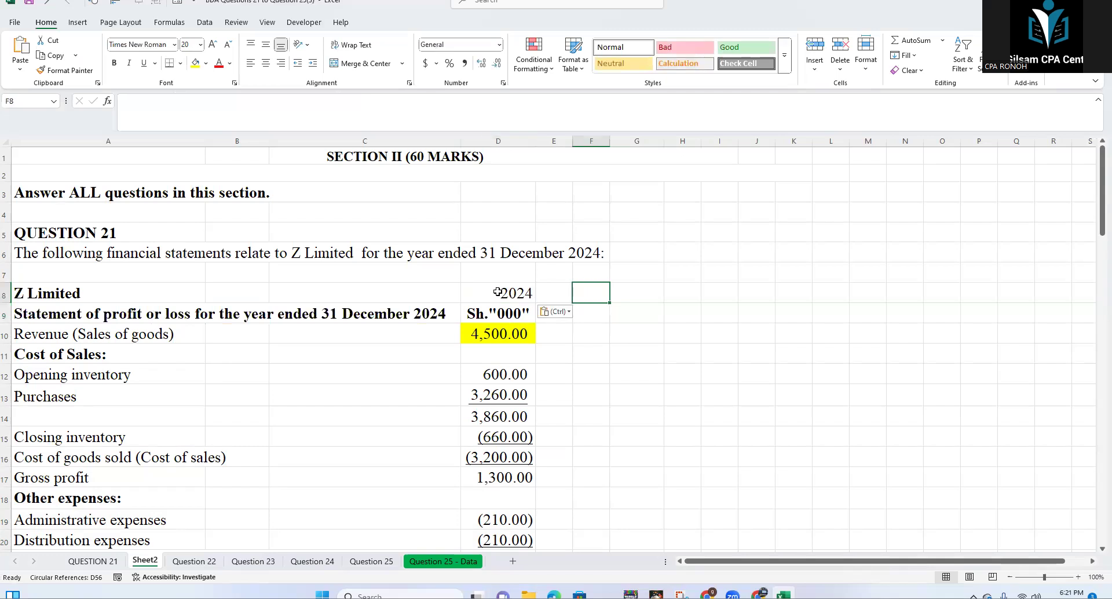
Step: Enter the first forecast year in E8 with the formula =D8+1 and widen column E slightly
{"action": "scroll", "coordinate": [556, 325], "scroll_direction": "down", "scroll_amount": 11}
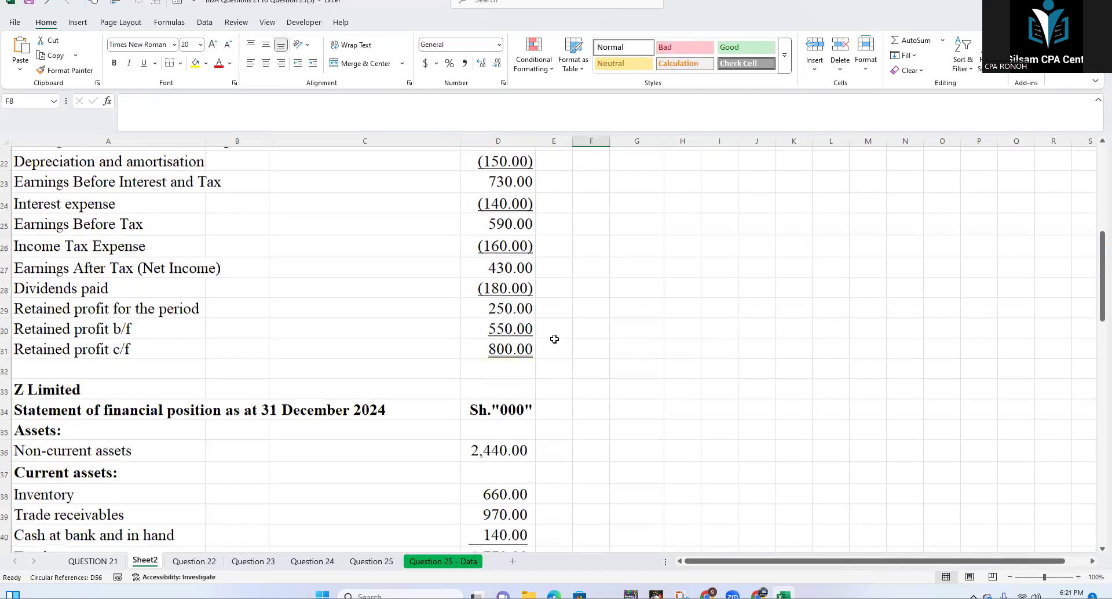
{"action": "scroll", "coordinate": [554, 339], "scroll_direction": "down", "scroll_amount": 7}
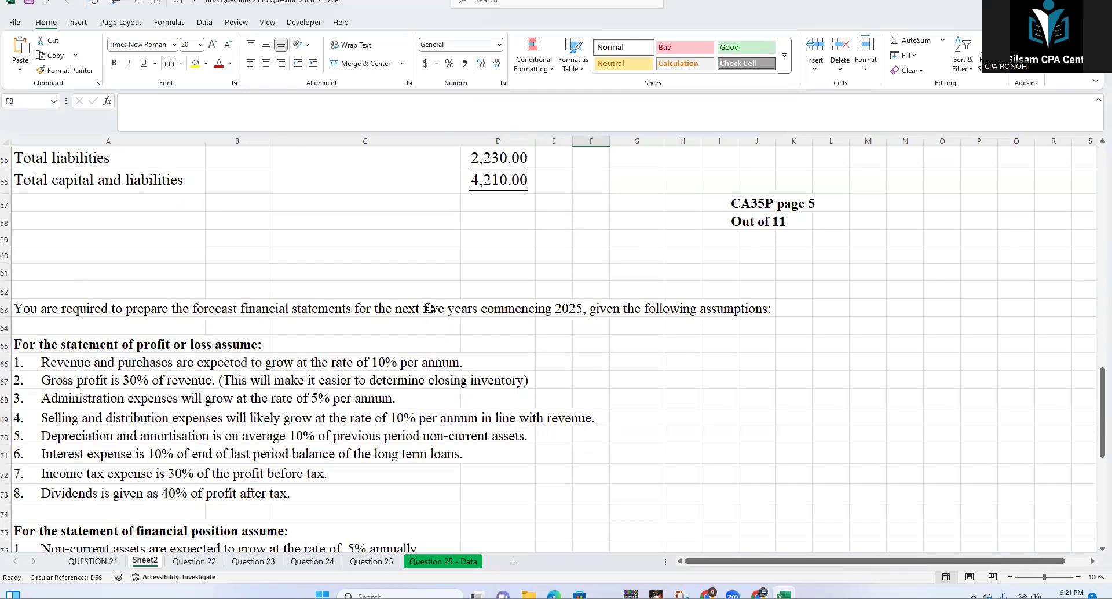
{"action": "scroll", "coordinate": [440, 312], "scroll_direction": "up", "scroll_amount": 17}
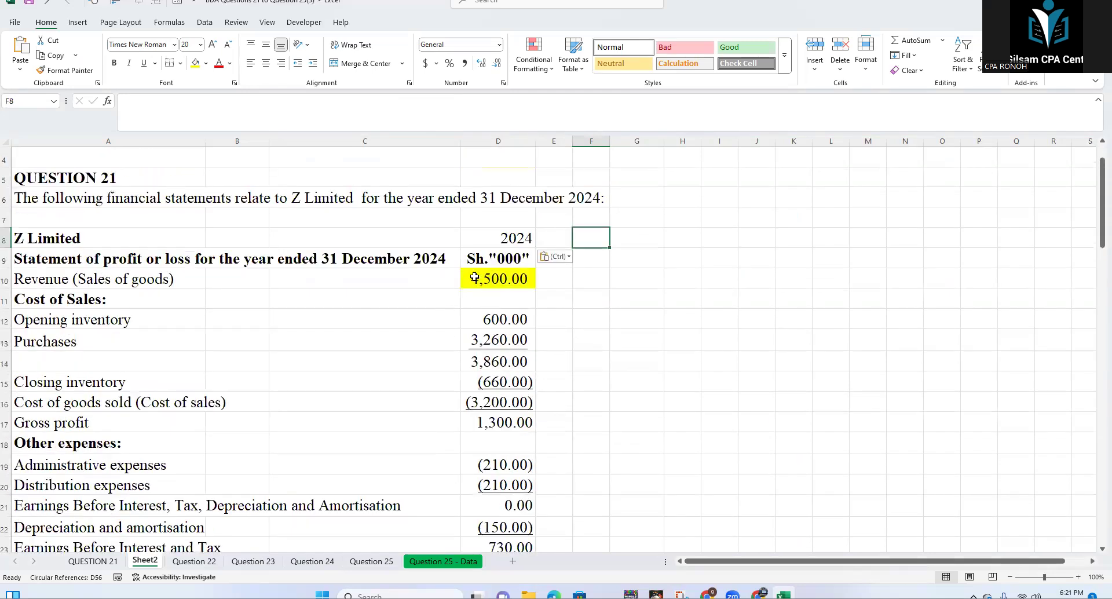
{"action": "left_click", "coordinate": [552, 238]}
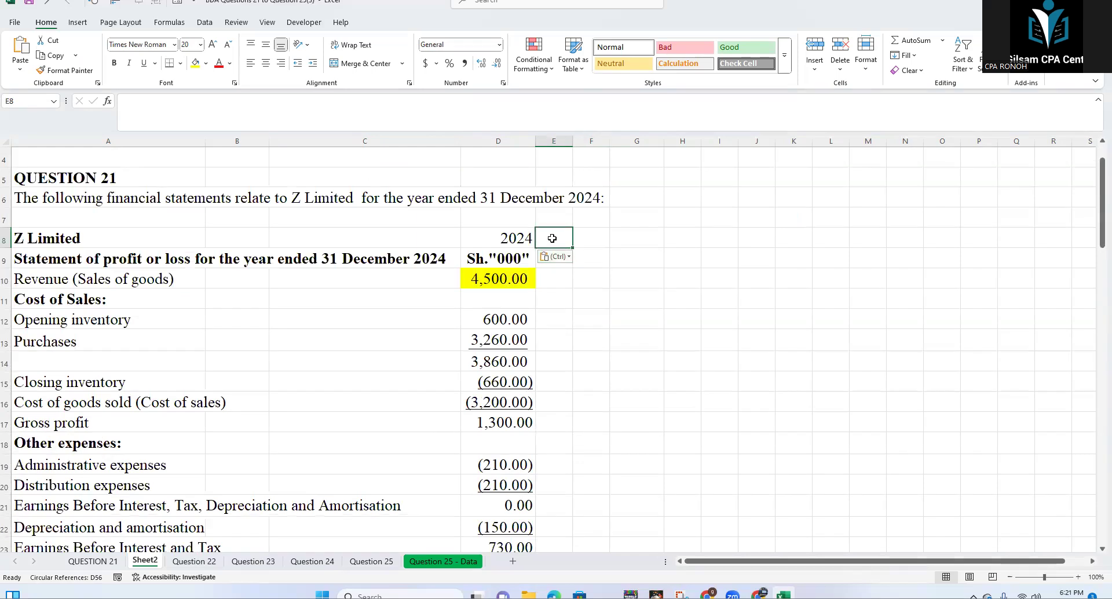
{"action": "type", "text": "="}
{"action": "left_click", "coordinate": [505, 230]}
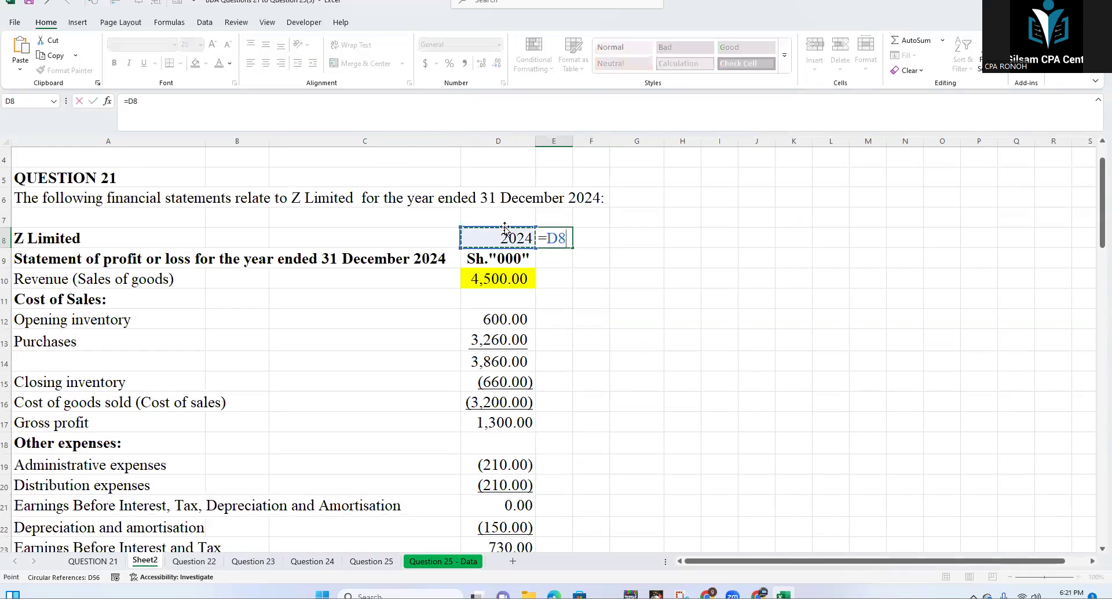
{"action": "type", "text": "+1"}
{"action": "key", "text": "Return"}
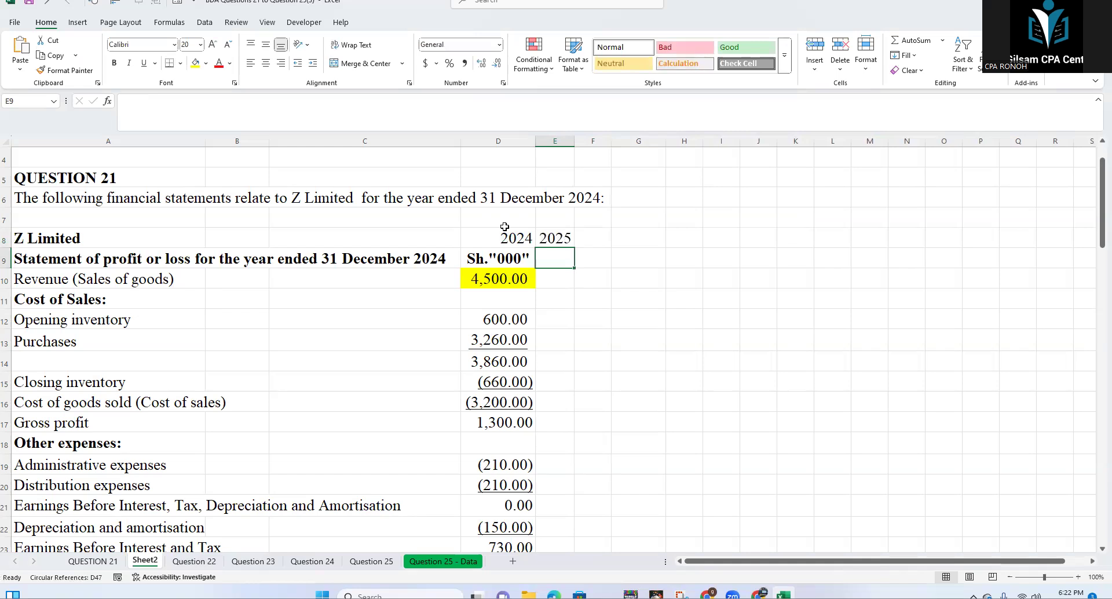
{"action": "left_click_drag", "start_coordinate": [580, 142], "coordinate": [582, 143]}
{"action": "left_click", "coordinate": [652, 266]}
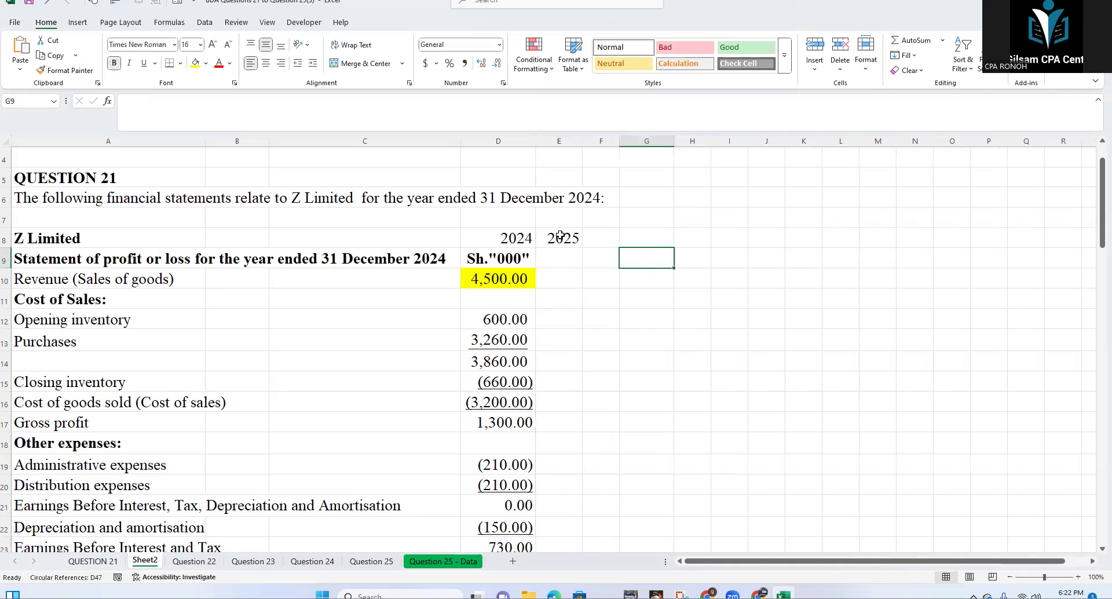
Step: Extend the year formula across row 8 to 2029 in I8, widening columns F to I and deleting the surplus column J
{"action": "left_click_drag", "start_coordinate": [561, 237], "coordinate": [755, 240]}
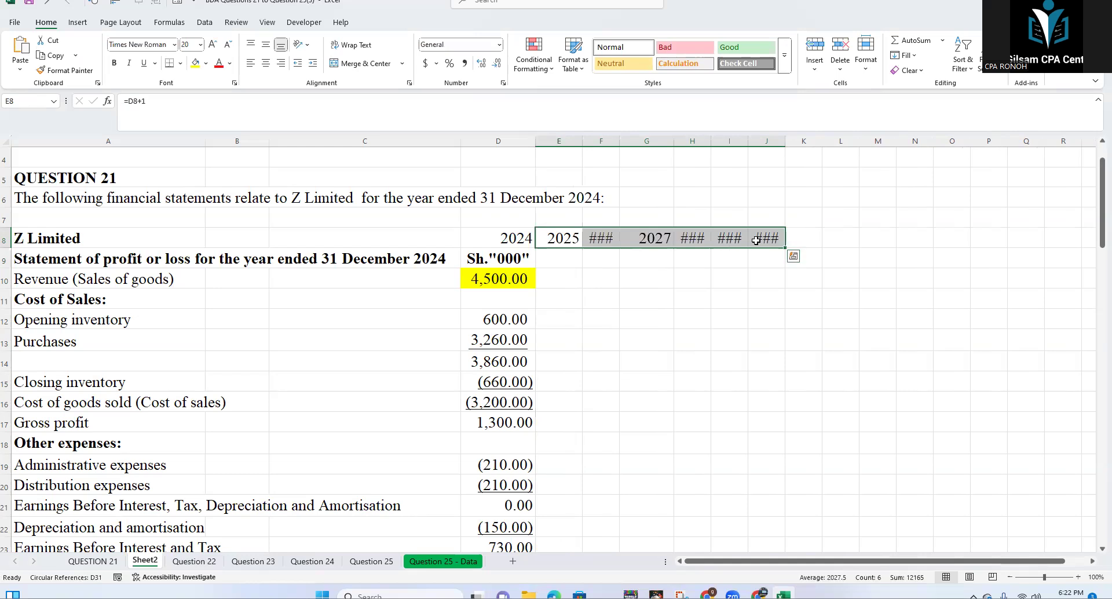
{"action": "left_click_drag", "start_coordinate": [619, 142], "coordinate": [824, 148]}
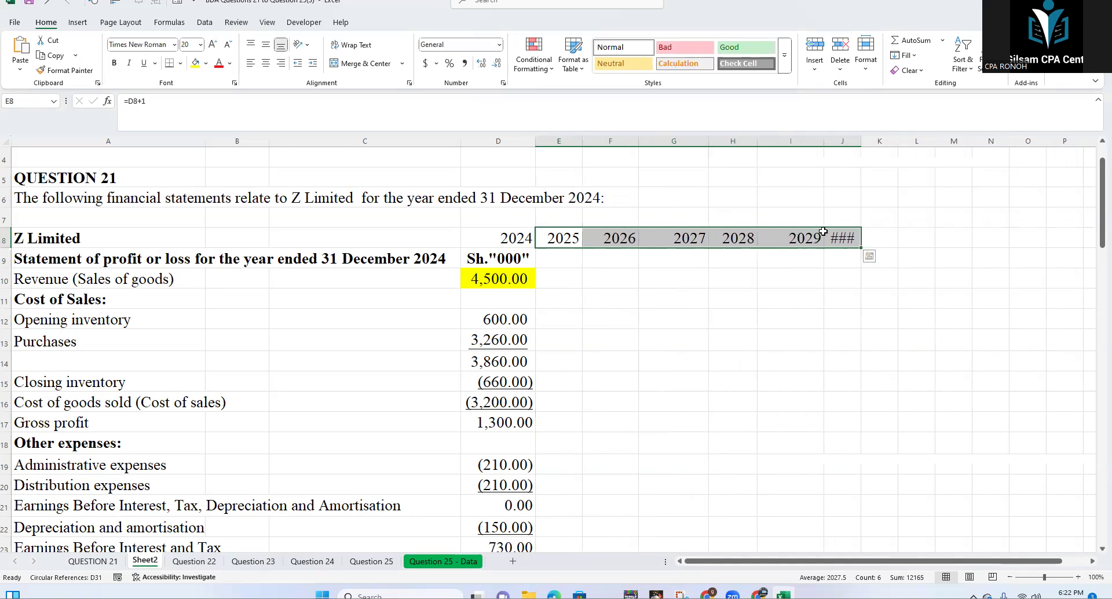
{"action": "left_click", "coordinate": [789, 240]}
{"action": "left_click", "coordinate": [852, 145]}
{"action": "right_click", "coordinate": [854, 146]}
{"action": "key", "text": "d"}
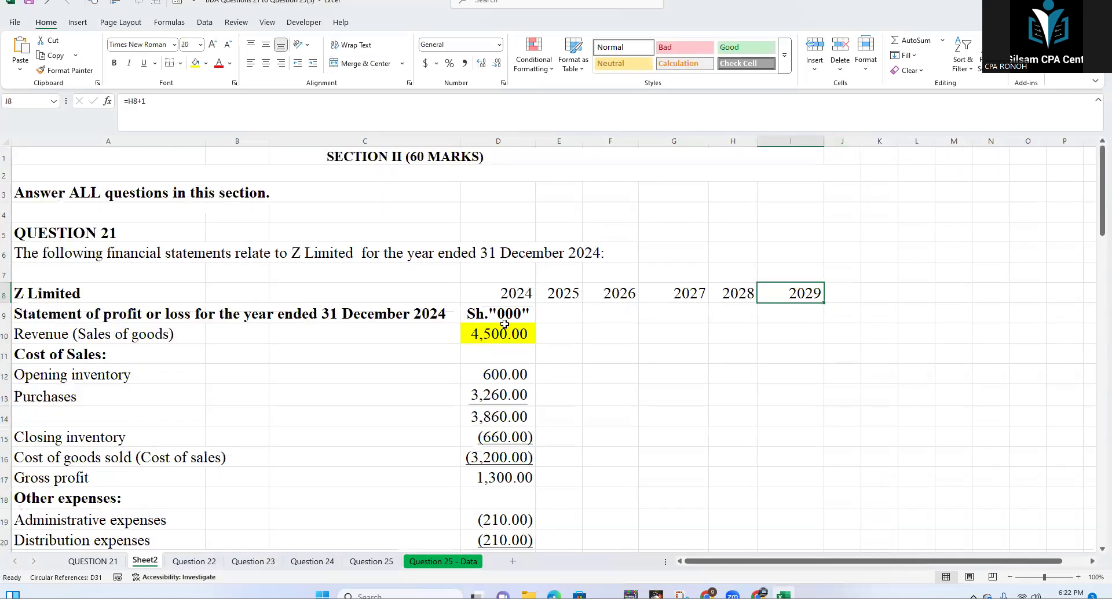
Step: Add the heading "Forecast" above the years 2025 to 2029, merged and centred across E7:I7
{"action": "left_click", "coordinate": [564, 273]}
{"action": "left_click_drag", "start_coordinate": [628, 271], "coordinate": [714, 269]}
{"action": "left_click", "coordinate": [569, 267]}
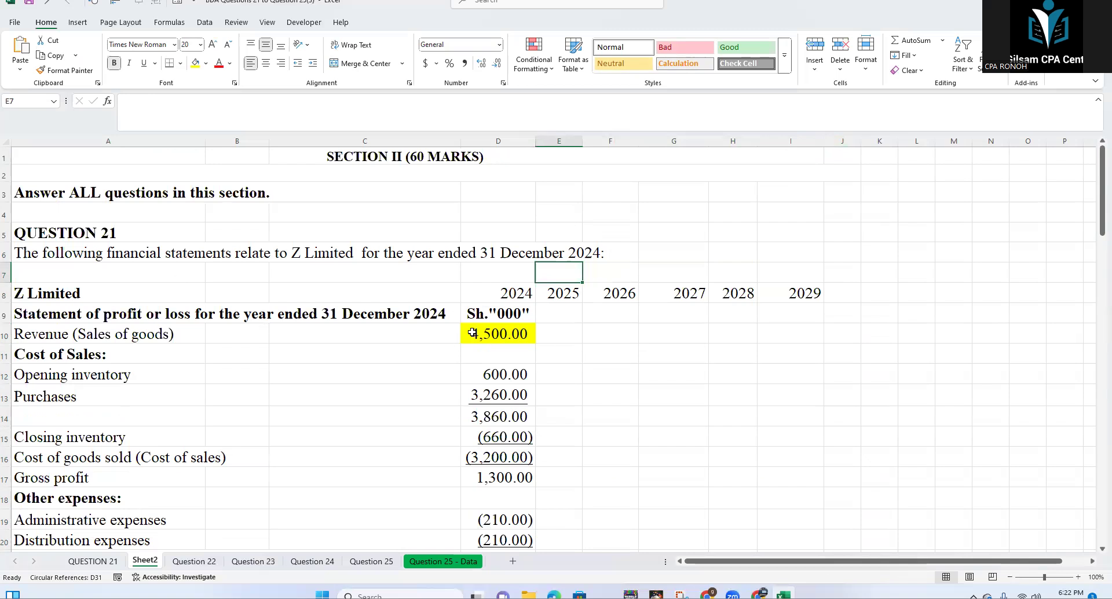
{"action": "type", "text": "Fo"}
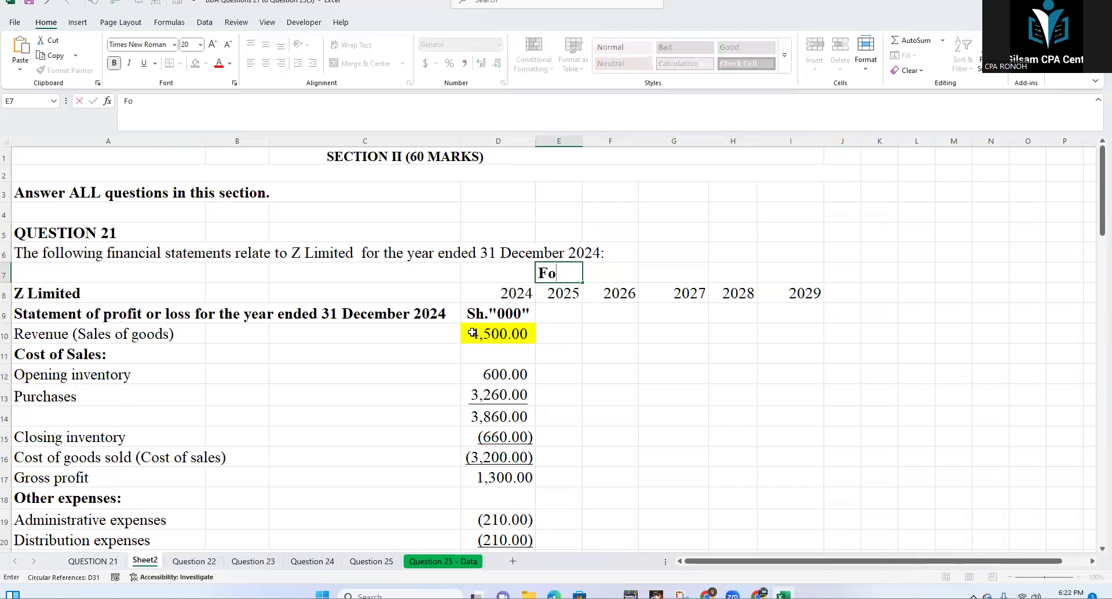
{"action": "type", "text": "recasr"}
{"action": "type", "text": "t"}
{"action": "left_click_drag", "start_coordinate": [558, 273], "coordinate": [807, 271]}
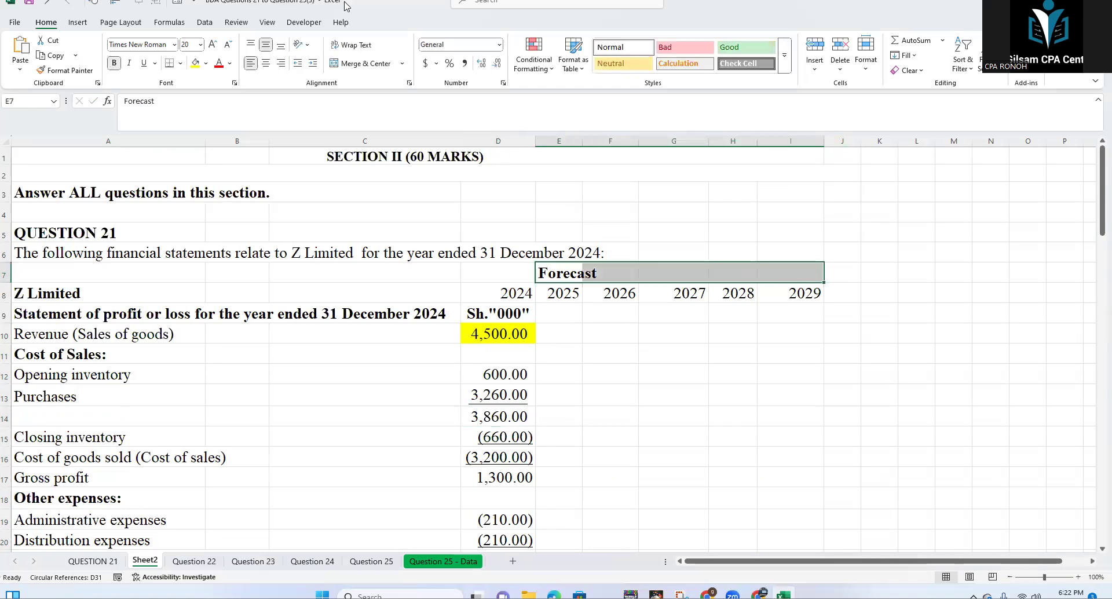
{"action": "left_click", "coordinate": [360, 63]}
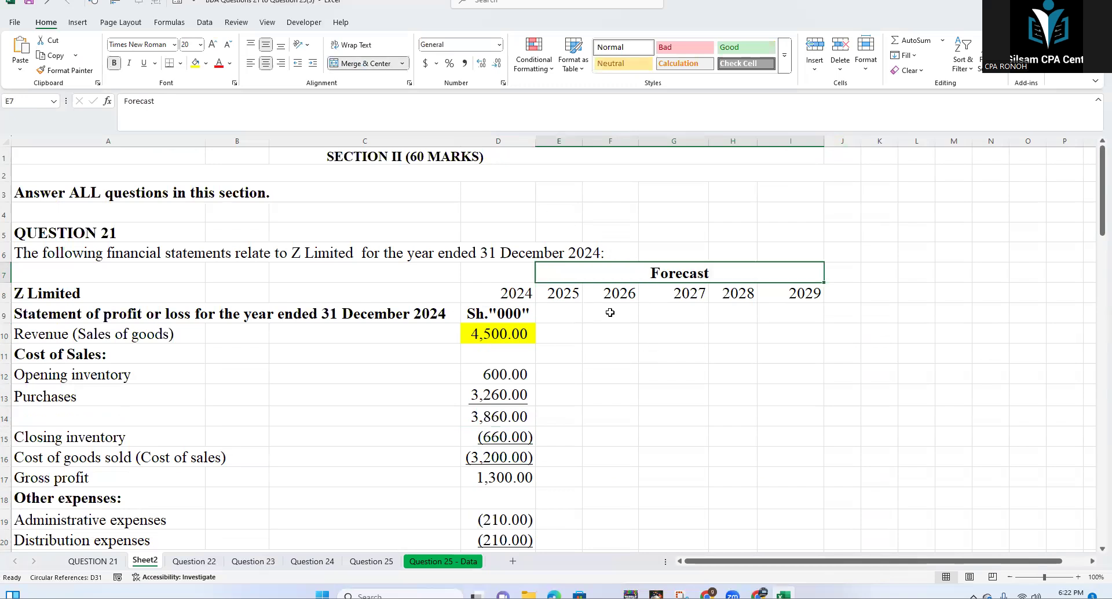
Step: Copy the Sh."000" heading from D9 under each forecast year in E9:I9
{"action": "left_click", "coordinate": [651, 352]}
{"action": "left_click", "coordinate": [738, 282]}
{"action": "left_click", "coordinate": [541, 315]}
{"action": "left_click", "coordinate": [501, 315]}
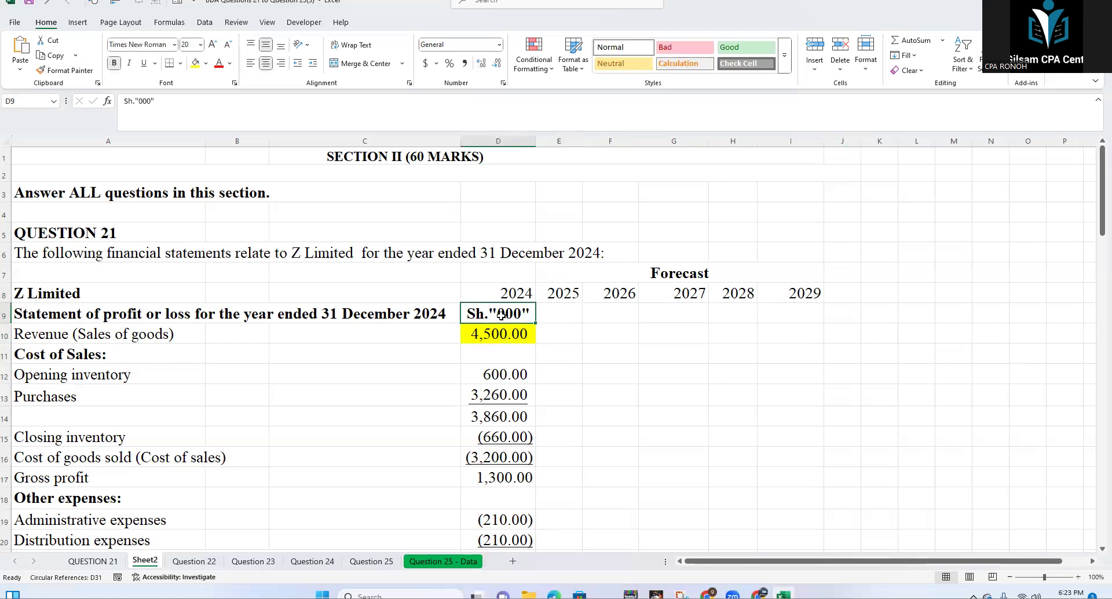
{"action": "key", "text": "ctrl+c"}
{"action": "left_click_drag", "start_coordinate": [544, 315], "coordinate": [768, 307]}
{"action": "key", "text": "ctrl+v"}
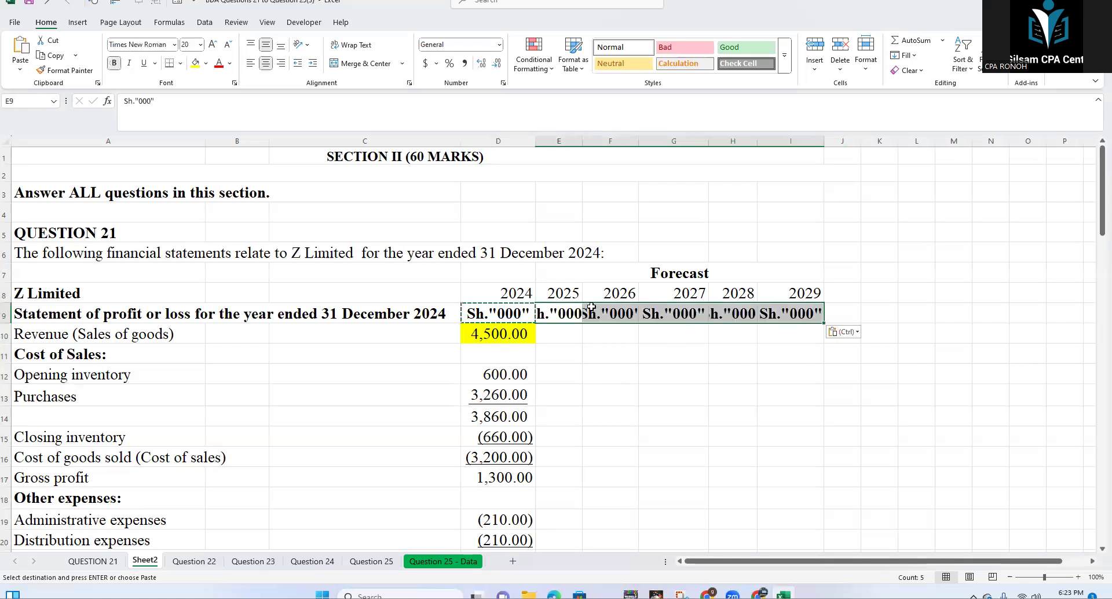
Step: Widen forecast columns E to I so that the Sh."000" headings fit in full
{"action": "left_click", "coordinate": [611, 371]}
{"action": "double_click", "coordinate": [582, 141]}
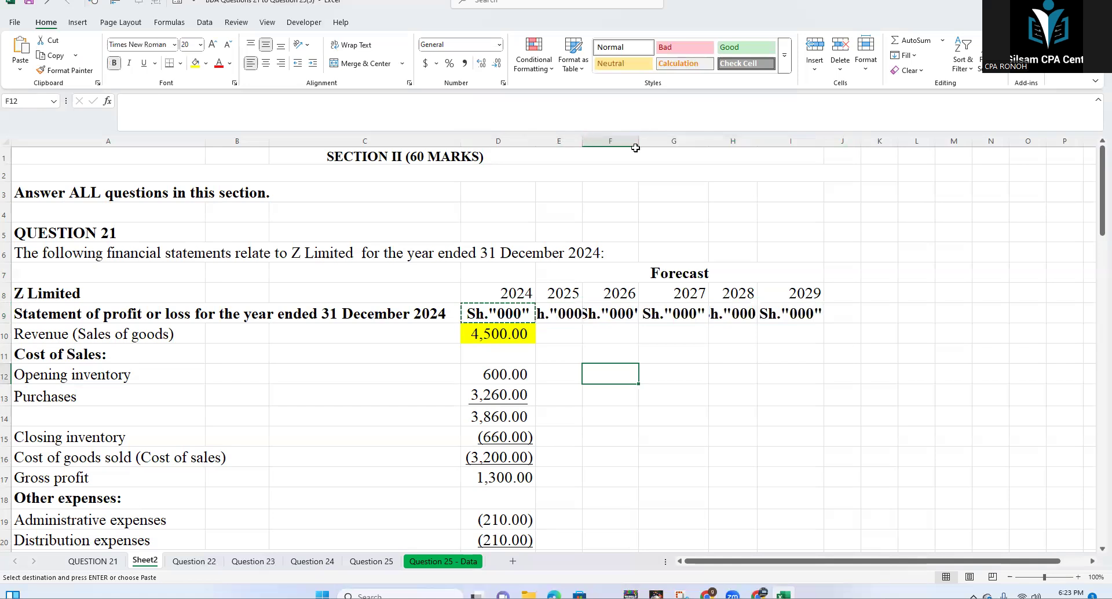
{"action": "double_click", "coordinate": [663, 141]}
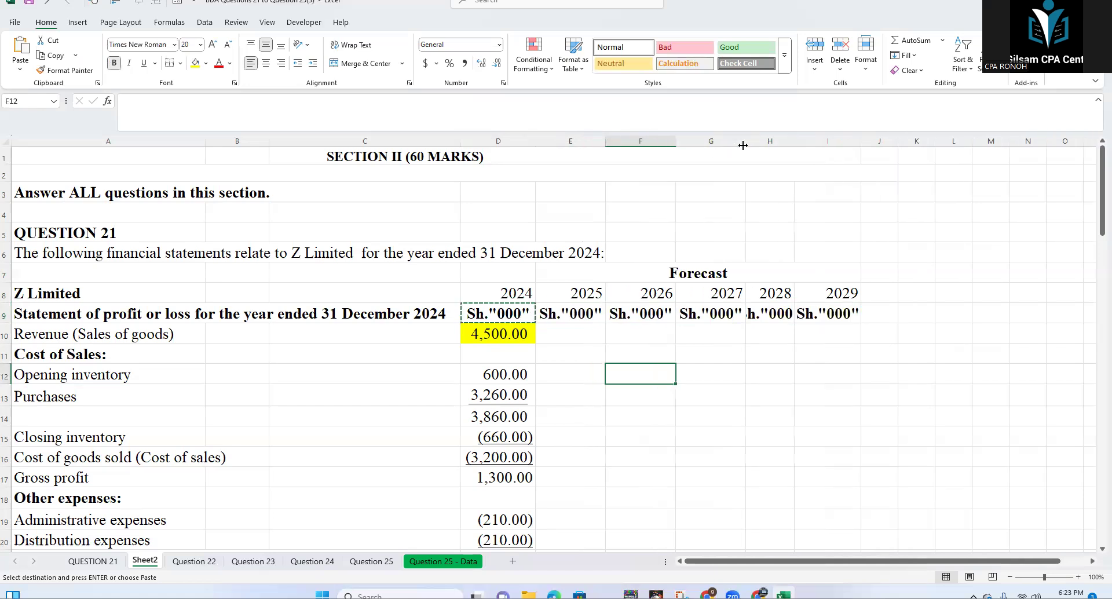
{"action": "left_click", "coordinate": [747, 142]}
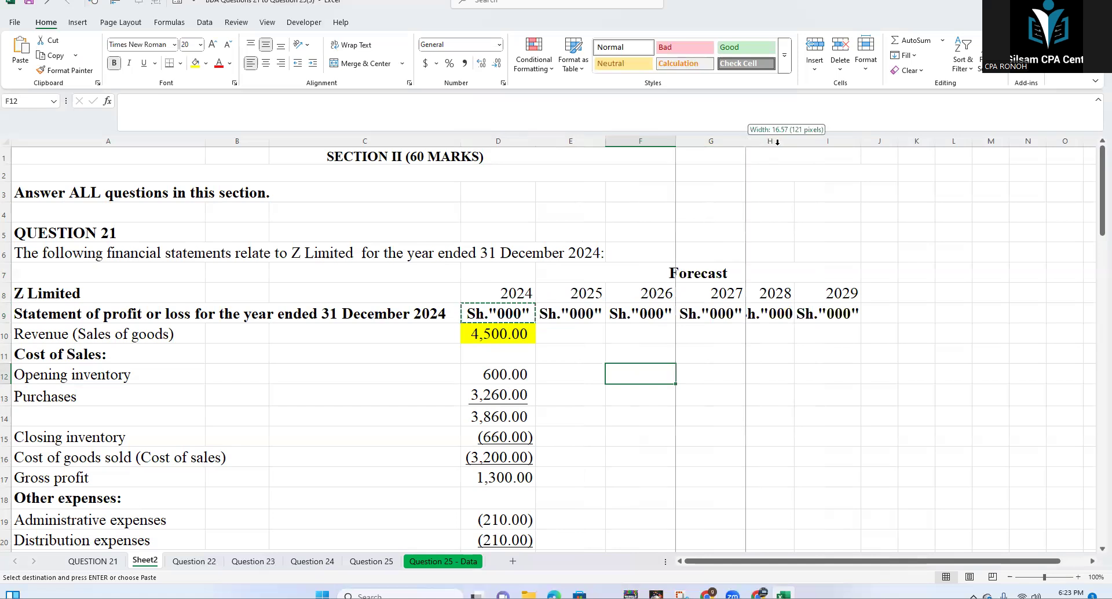
{"action": "left_click_drag", "start_coordinate": [744, 140], "coordinate": [753, 140]}
{"action": "double_click", "coordinate": [803, 142]}
{"action": "left_click_drag", "start_coordinate": [887, 150], "coordinate": [859, 142]}
{"action": "double_click", "coordinate": [926, 144]}
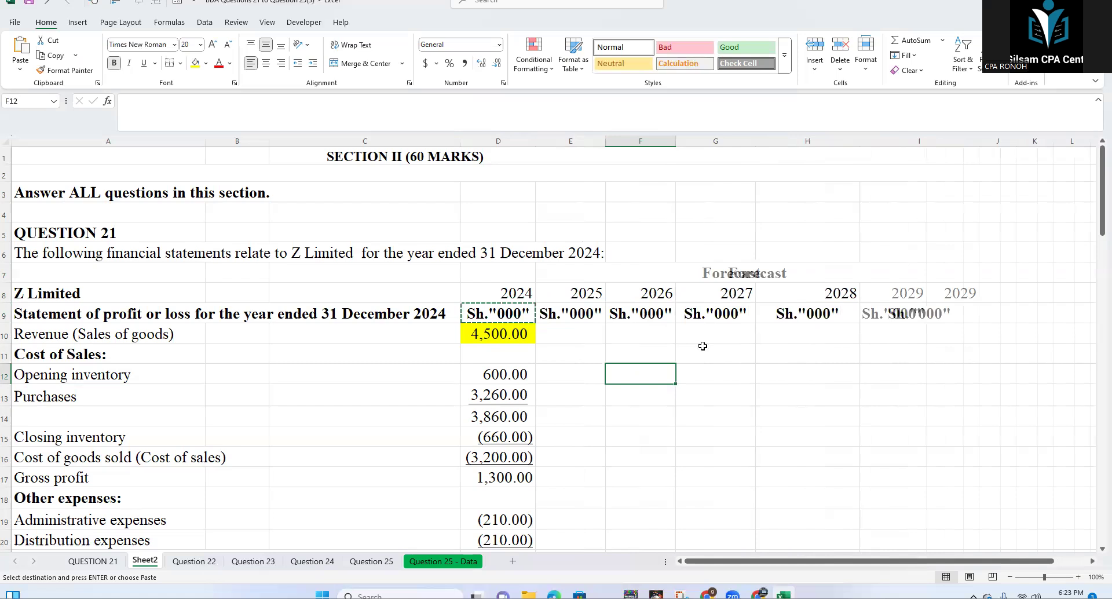
{"action": "left_click", "coordinate": [566, 320]}
{"action": "left_click", "coordinate": [660, 376]}
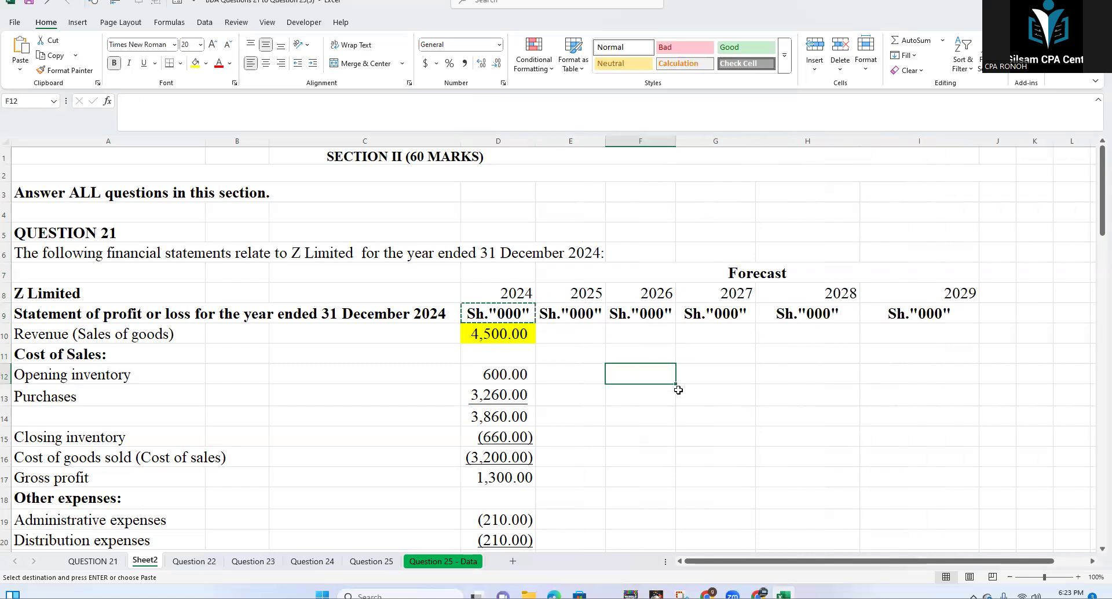
{"action": "left_click", "coordinate": [680, 391]}
{"action": "left_click", "coordinate": [616, 368]}
{"action": "left_click", "coordinate": [595, 350]}
{"action": "left_click", "coordinate": [620, 397]}
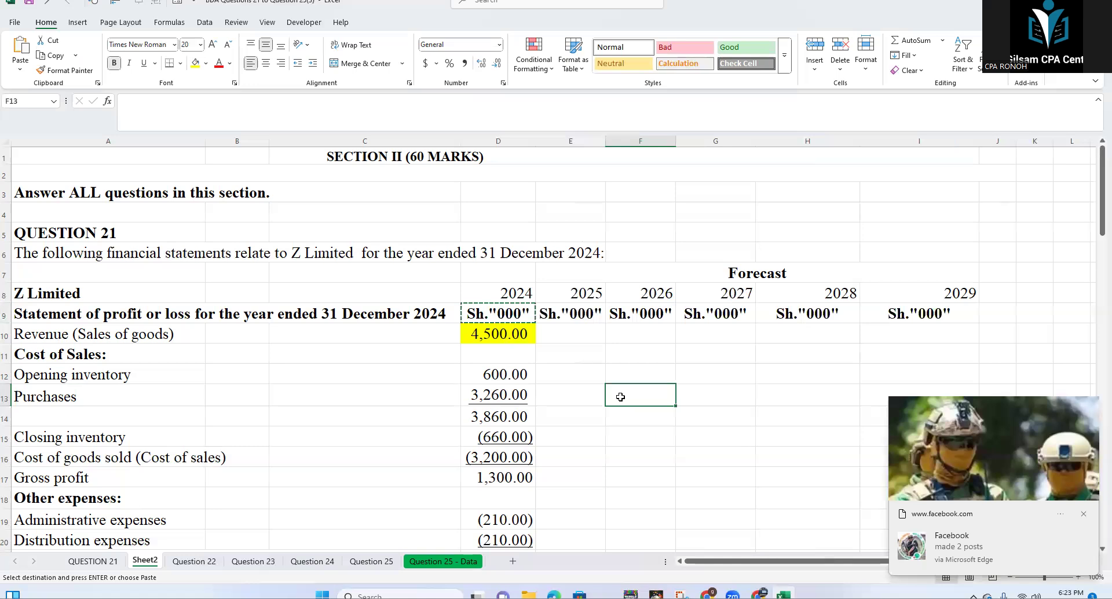
{"action": "left_click", "coordinate": [568, 337]}
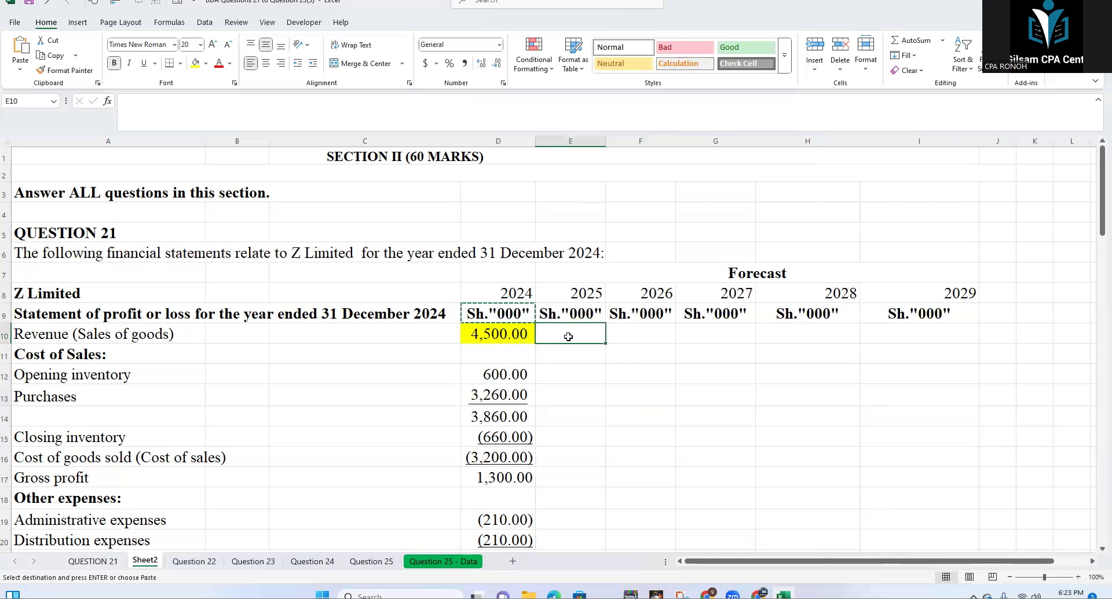
{"action": "left_click", "coordinate": [621, 274]}
{"action": "left_click", "coordinate": [497, 332]}
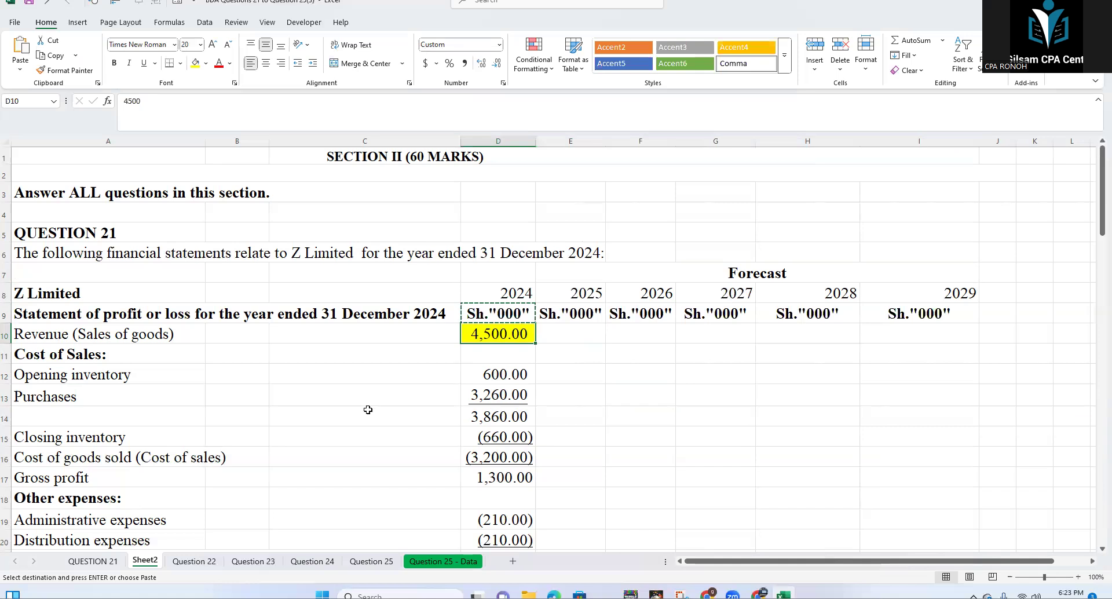
{"action": "scroll", "coordinate": [368, 411], "scroll_direction": "down", "scroll_amount": 2}
{"action": "scroll", "coordinate": [366, 413], "scroll_direction": "down", "scroll_amount": 6}
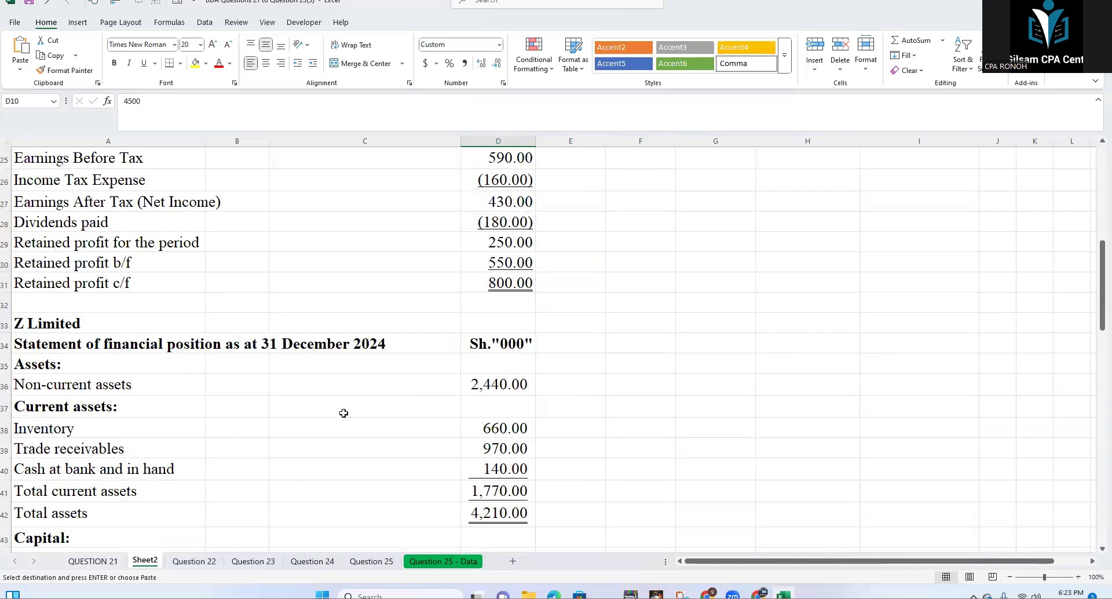
{"action": "scroll", "coordinate": [309, 441], "scroll_direction": "down", "scroll_amount": 9}
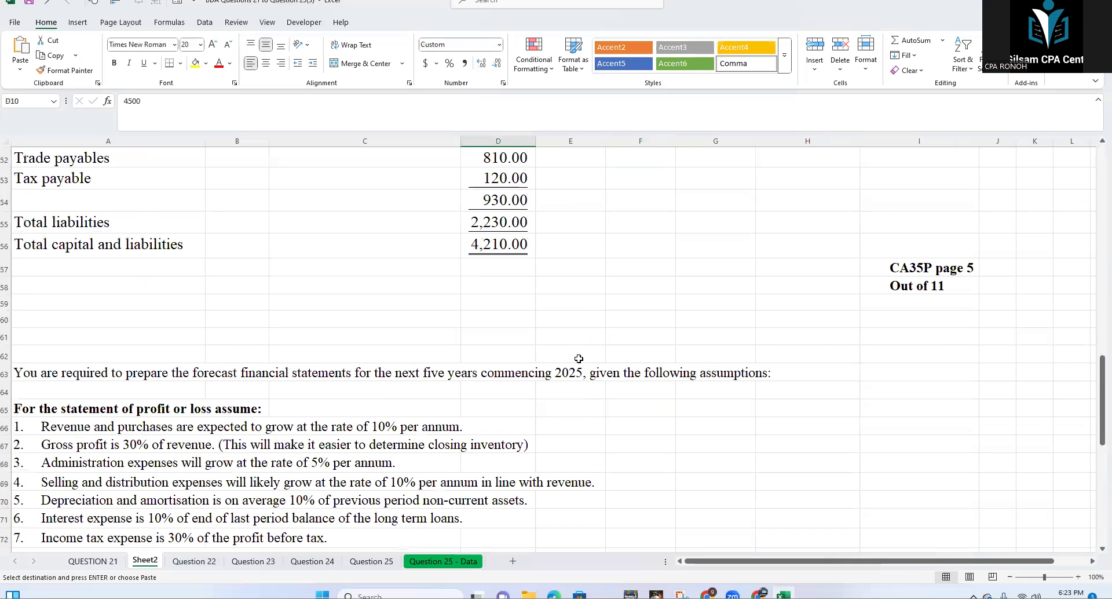
{"action": "scroll", "coordinate": [576, 348], "scroll_direction": "up", "scroll_amount": 8}
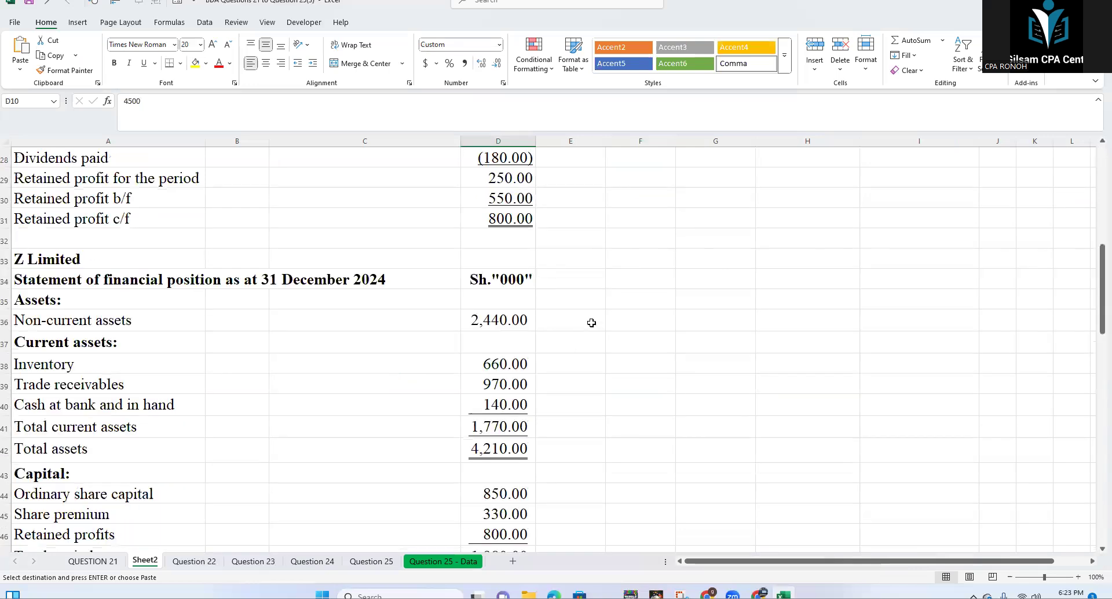
{"action": "scroll", "coordinate": [576, 333], "scroll_direction": "up", "scroll_amount": 9}
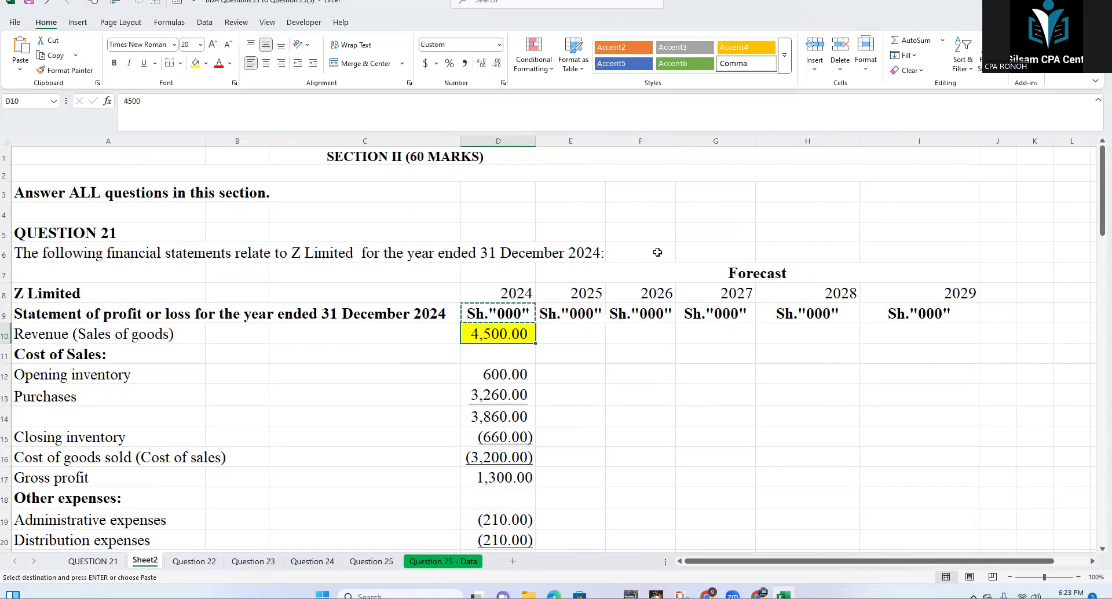
{"action": "left_click", "coordinate": [721, 238]}
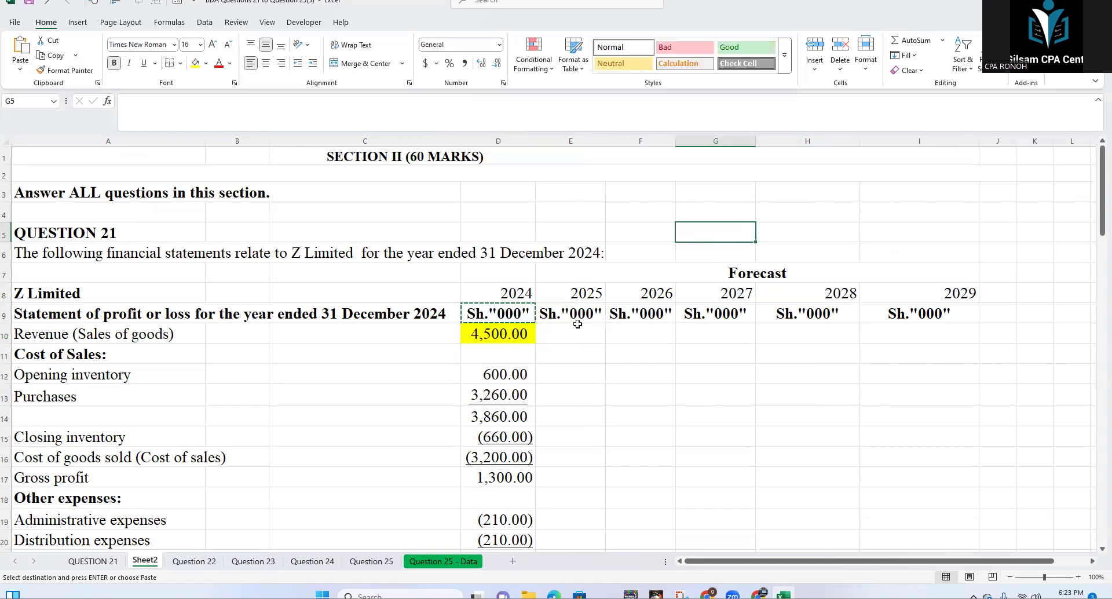
Step: Enter 10% in F66 beside the revenue and purchases growth assumption and 30% in F67 beside the gross profit assumption
{"action": "scroll", "coordinate": [577, 324], "scroll_direction": "down", "scroll_amount": 14}
{"action": "scroll", "coordinate": [338, 273], "scroll_direction": "down", "scroll_amount": 7}
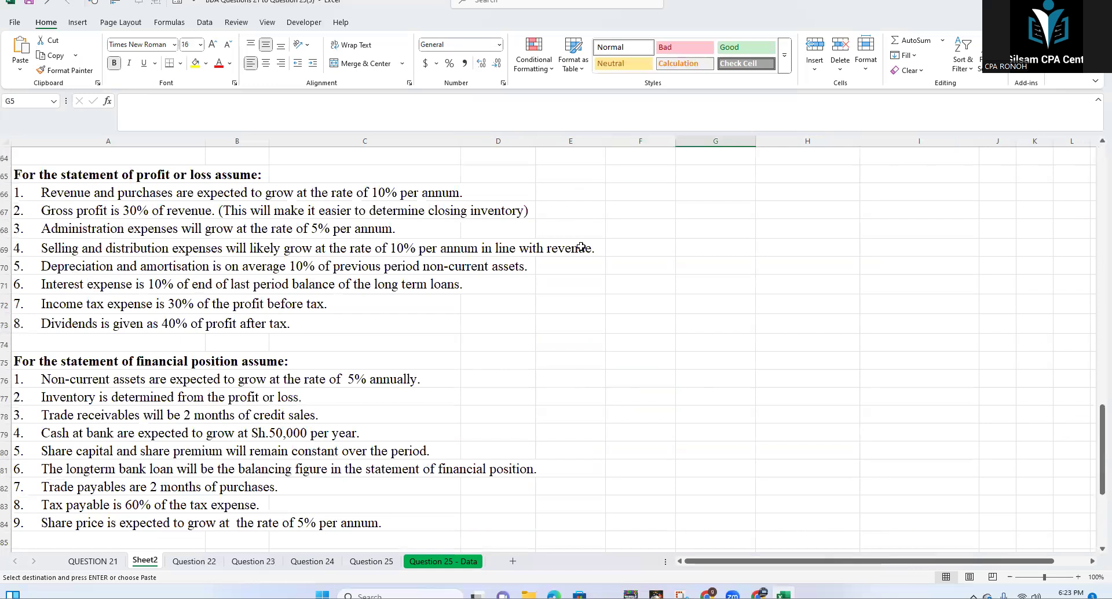
{"action": "scroll", "coordinate": [620, 244], "scroll_direction": "up", "scroll_amount": 1}
{"action": "left_click", "coordinate": [619, 244]}
{"action": "type", "text": "10%"}
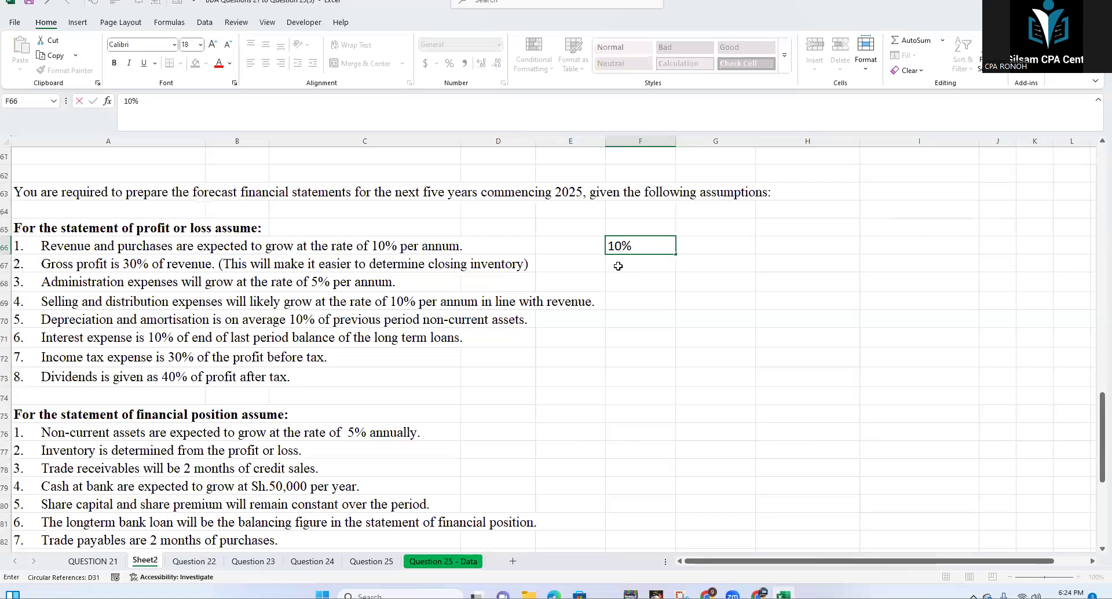
{"action": "key", "text": "Return"}
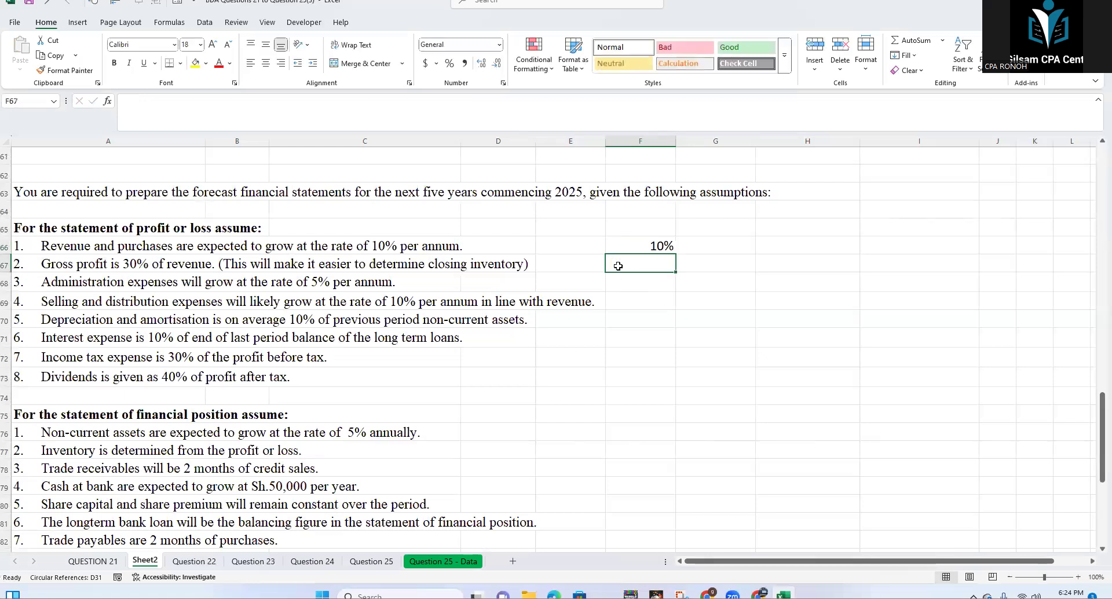
{"action": "type", "text": "30%"}
{"action": "left_click", "coordinate": [617, 247]}
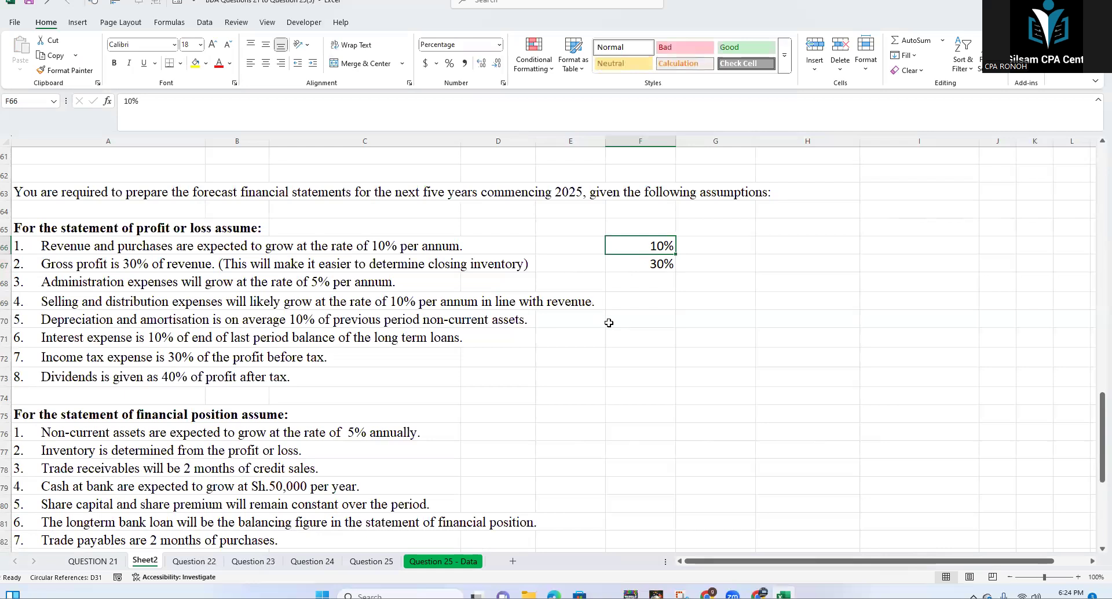
Step: Build the 2025 revenue formula =D10*(1+F66) in E10, using the growth rate entered beside the assumptions
{"action": "scroll", "coordinate": [621, 366], "scroll_direction": "up", "scroll_amount": 5}
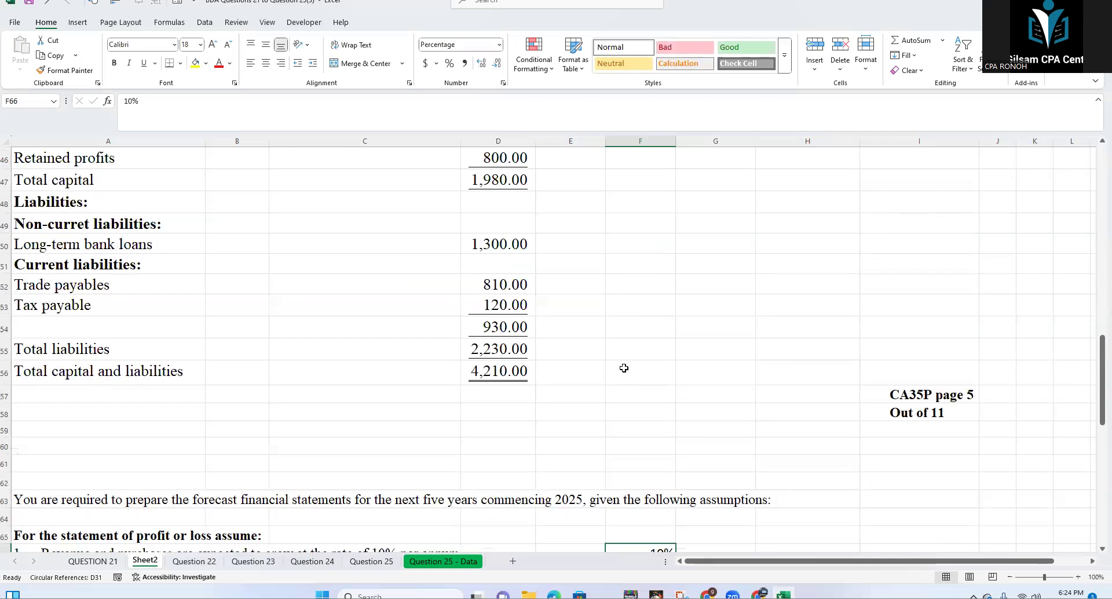
{"action": "scroll", "coordinate": [623, 369], "scroll_direction": "up", "scroll_amount": 13}
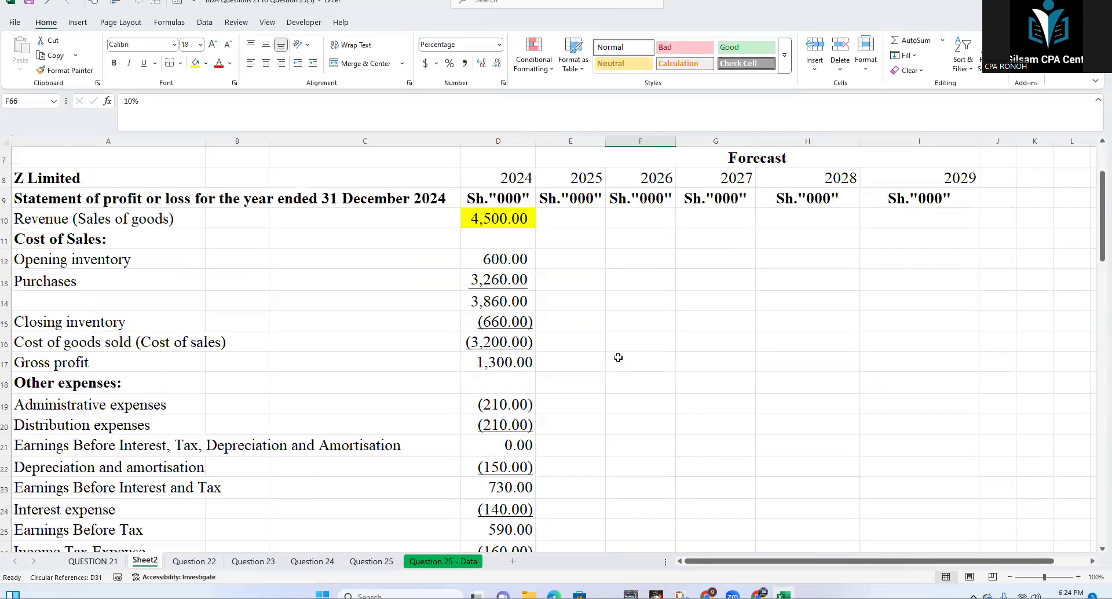
{"action": "scroll", "coordinate": [566, 270], "scroll_direction": "up", "scroll_amount": 1}
{"action": "left_click", "coordinate": [565, 269]}
{"action": "type", "text": "="}
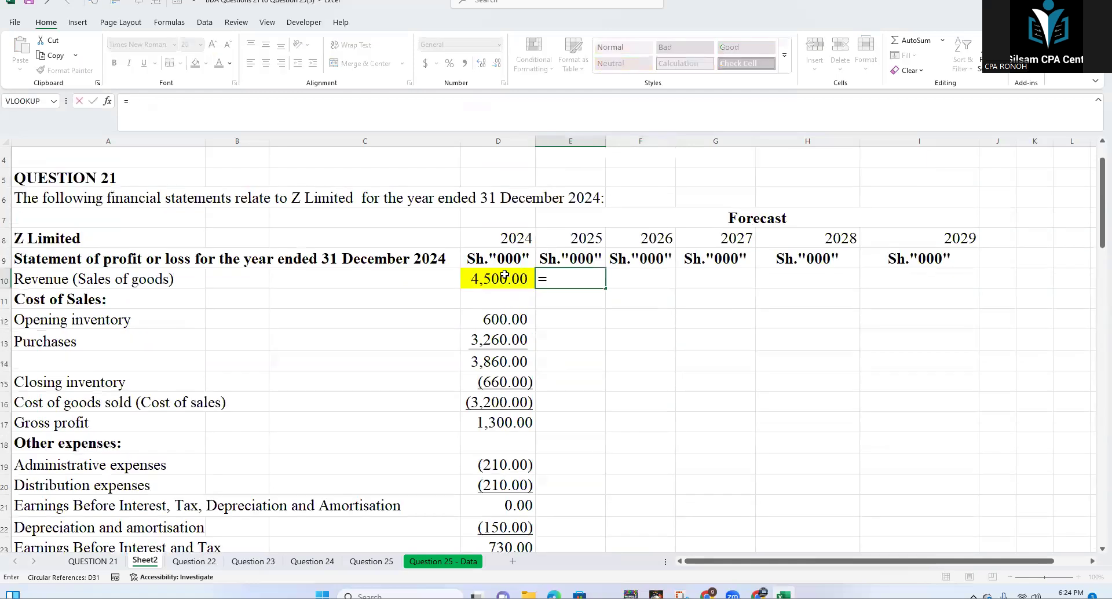
{"action": "left_click", "coordinate": [504, 275]}
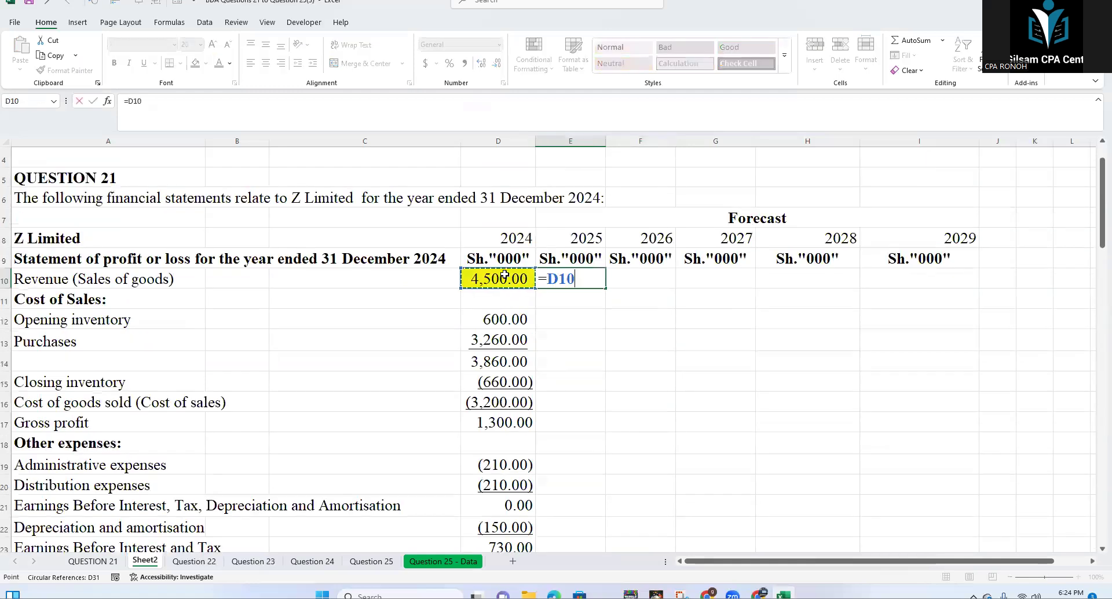
{"action": "type", "text": "*"}
{"action": "scroll", "coordinate": [575, 362], "scroll_direction": "down", "scroll_amount": 4}
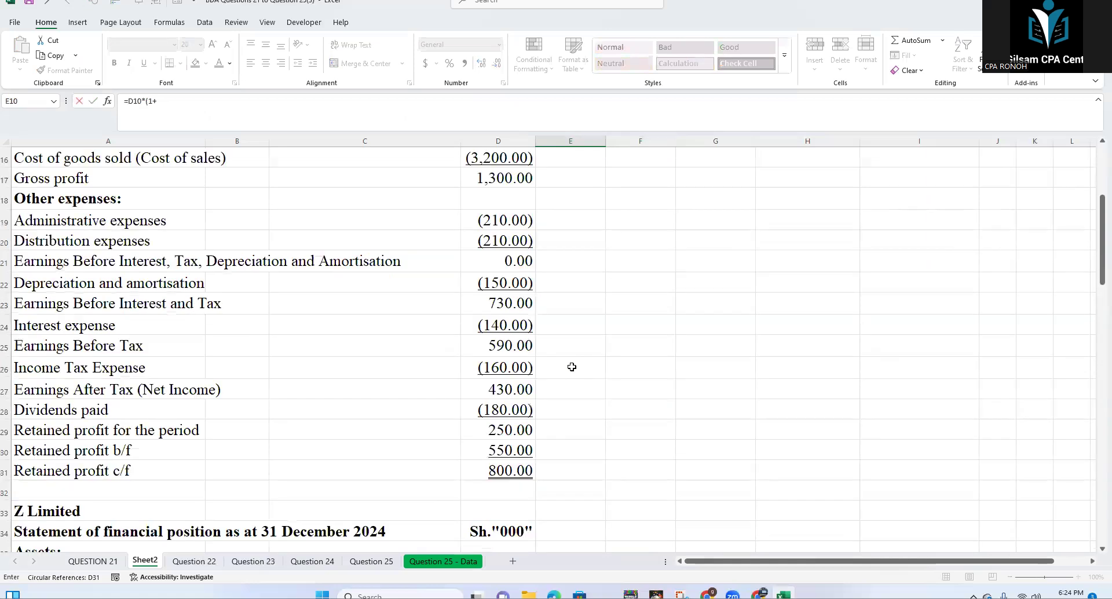
{"action": "scroll", "coordinate": [649, 367], "scroll_direction": "down", "scroll_amount": 13}
{"action": "left_click", "coordinate": [649, 363]}
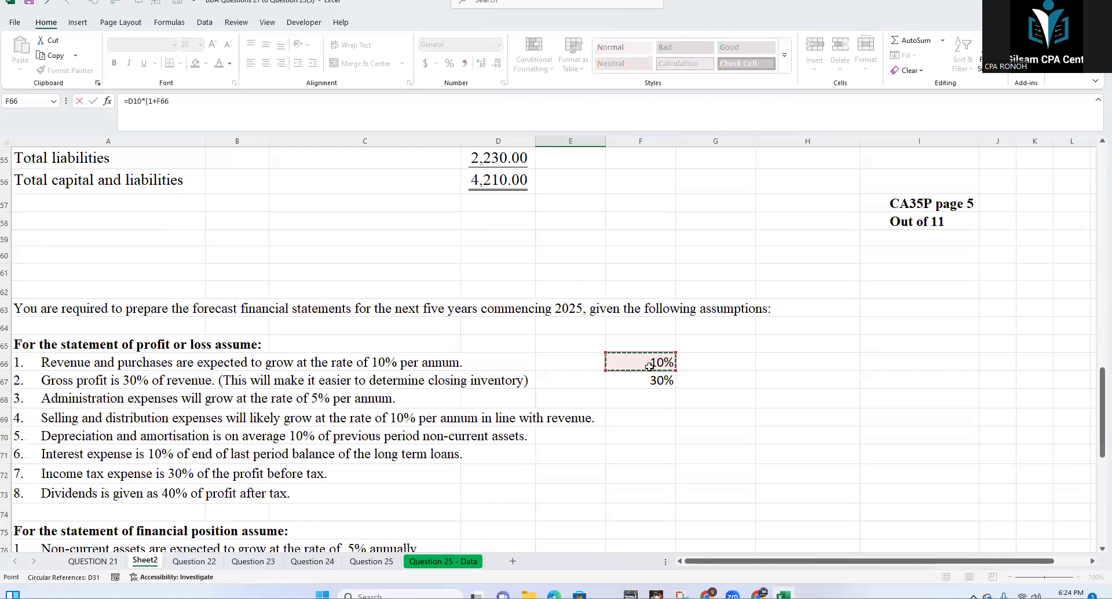
{"action": "type", "text": ")"}
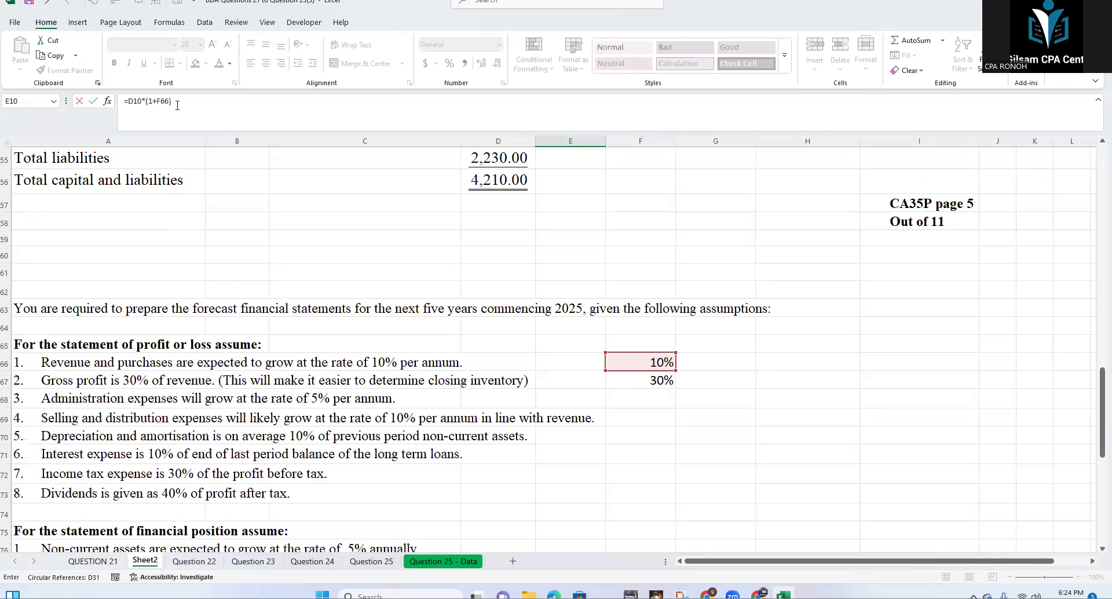
Step: Make the growth rate reference absolute so that the formula in E10 reads =D10*(1+$F$66)
{"action": "left_click", "coordinate": [167, 122]}
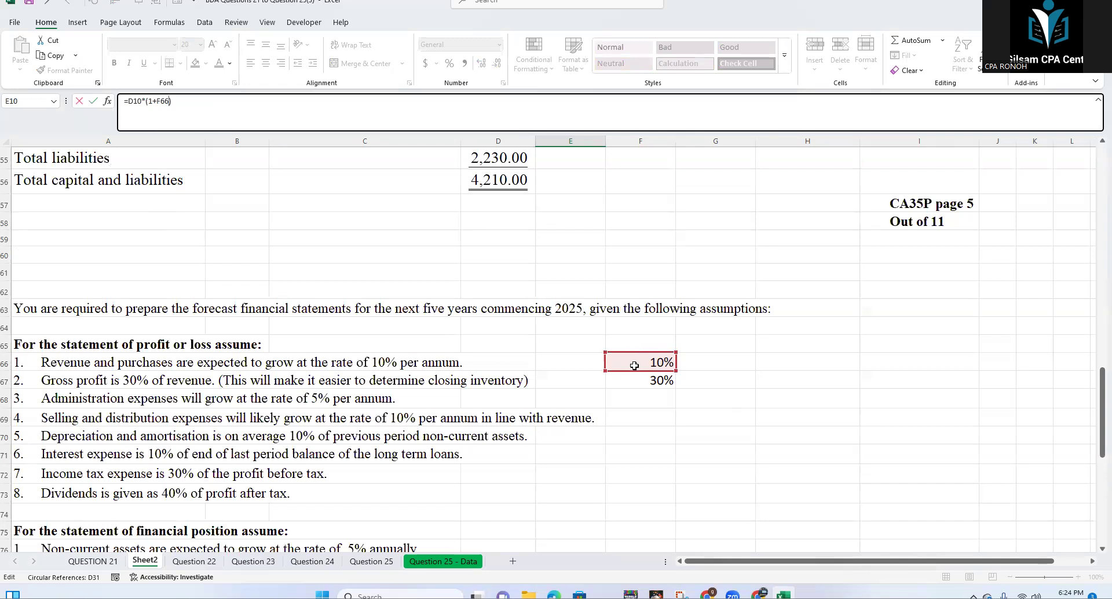
{"action": "double_click", "coordinate": [167, 102]}
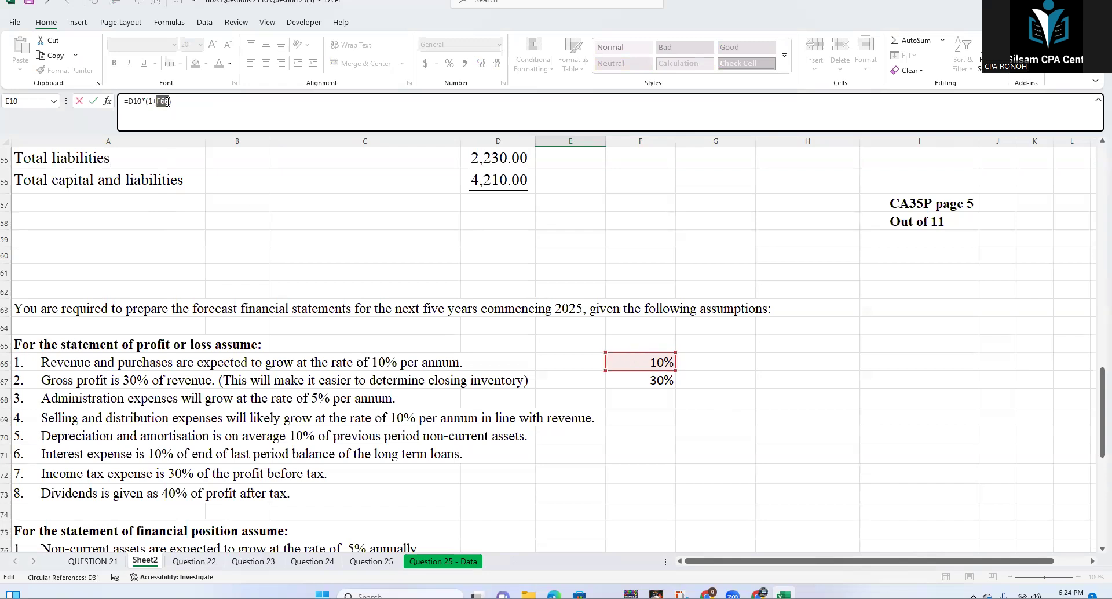
{"action": "left_click", "coordinate": [167, 102]}
{"action": "key", "text": "F4"}
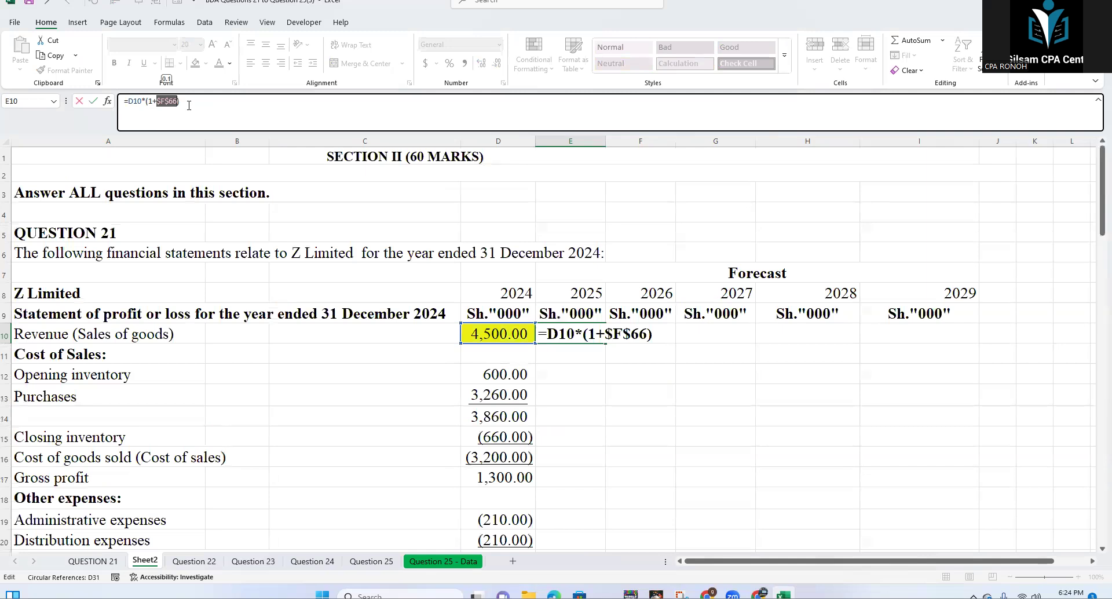
{"action": "key", "text": "Return"}
Step: Remove the yellow fill from the 2024 revenue figure in D10
{"action": "left_click", "coordinate": [549, 330]}
{"action": "left_click", "coordinate": [506, 335]}
{"action": "left_click", "coordinate": [559, 338]}
{"action": "left_click", "coordinate": [504, 335]}
{"action": "left_click", "coordinate": [559, 339]}
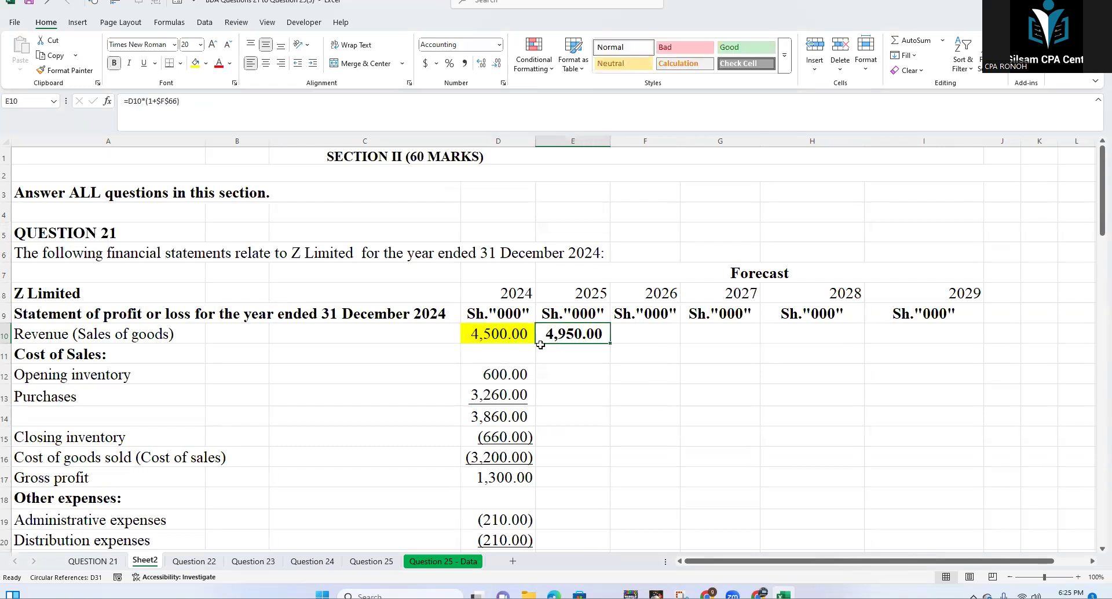
{"action": "left_click", "coordinate": [498, 336]}
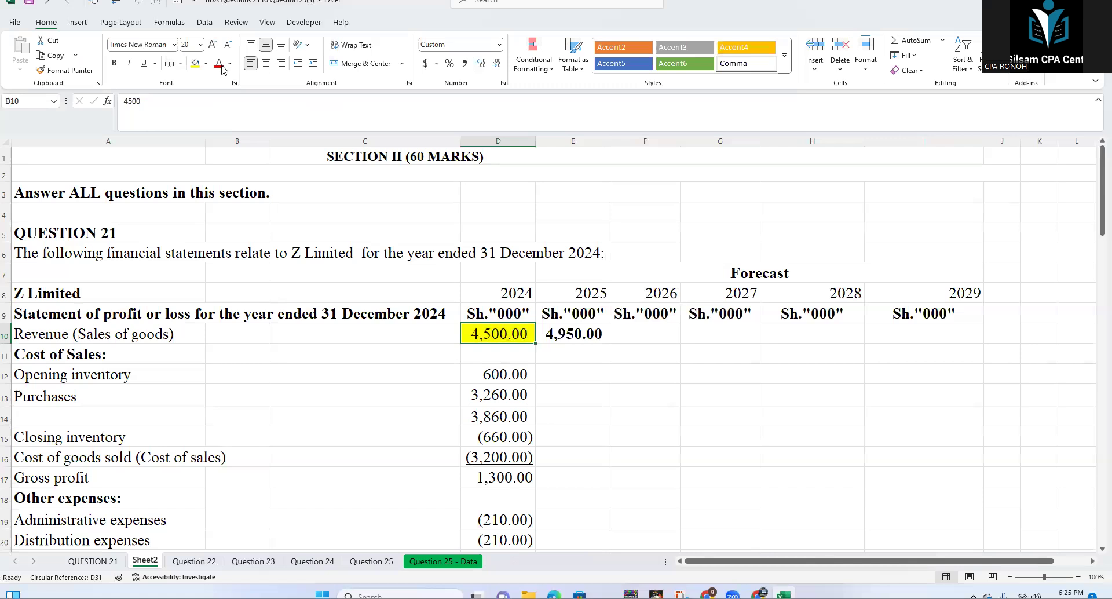
{"action": "left_click", "coordinate": [206, 63]}
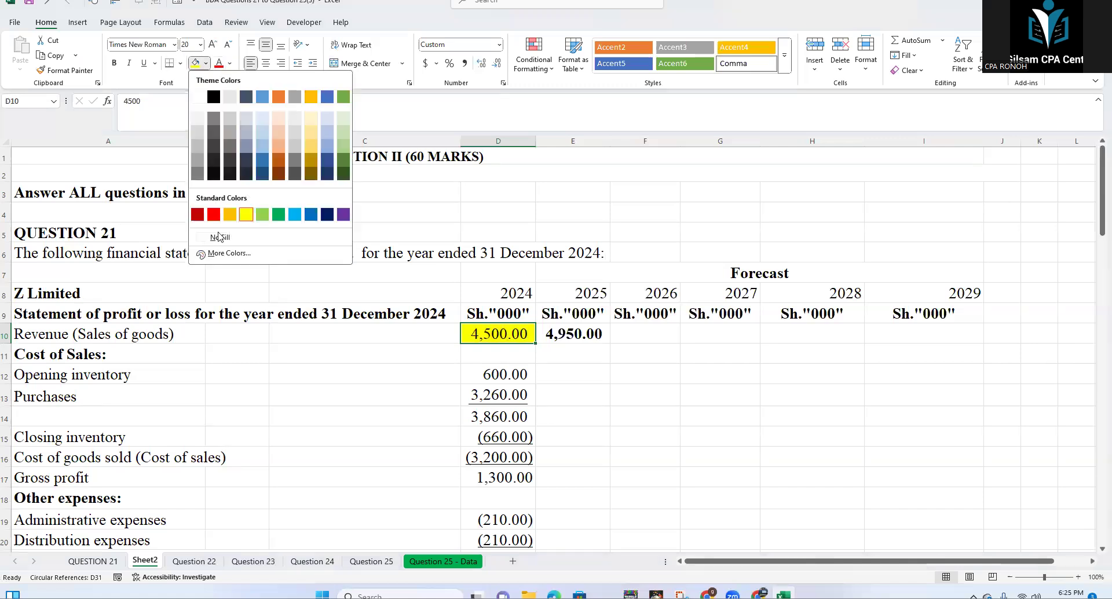
{"action": "left_click", "coordinate": [220, 237]}
Step: Fill the 2025 revenue formula from E10 across to 2029 in I10 and widen column F slightly
{"action": "left_click", "coordinate": [595, 341]}
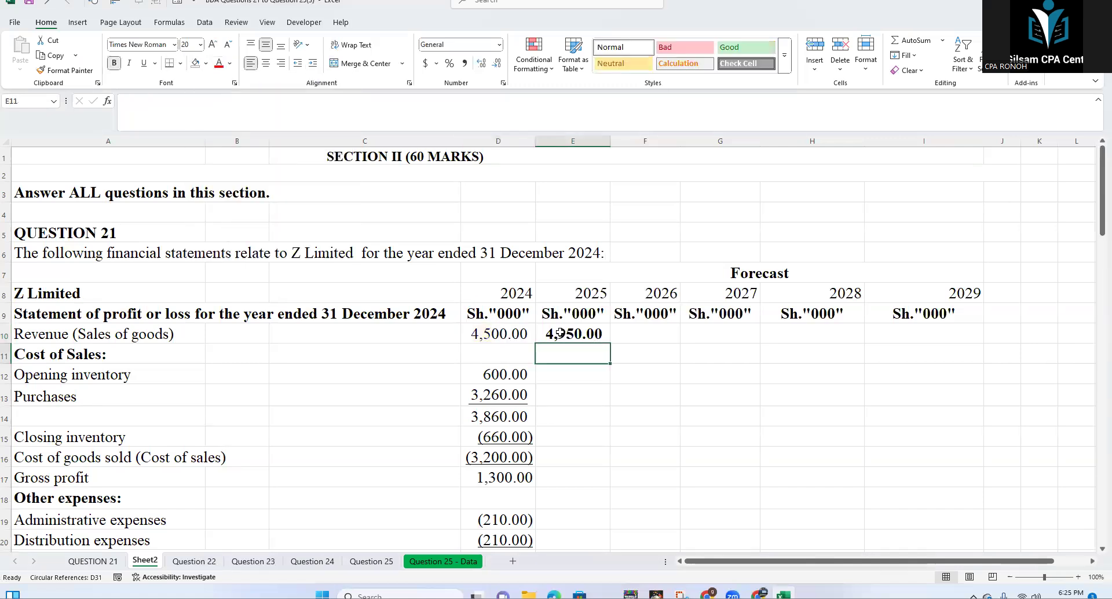
{"action": "left_click_drag", "start_coordinate": [585, 333], "coordinate": [894, 339]}
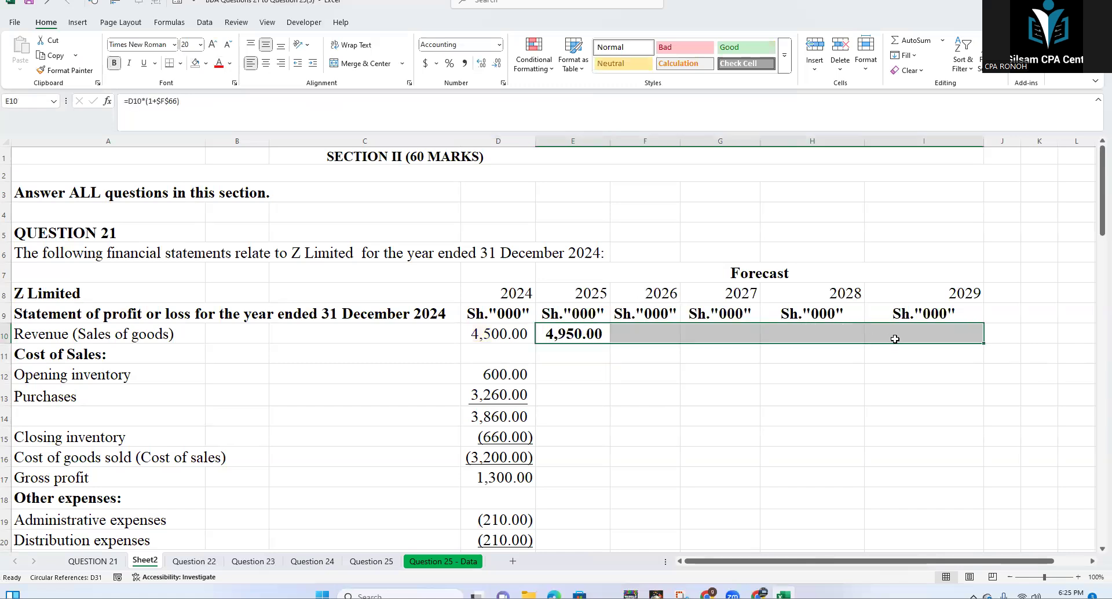
{"action": "key", "text": "ctrl+r"}
{"action": "left_click_drag", "start_coordinate": [681, 138], "coordinate": [685, 138]}
Step: Copy the cell formatting of the 2024 revenue in D10 onto the forecast revenues in E10:I10
{"action": "left_click", "coordinate": [503, 328]}
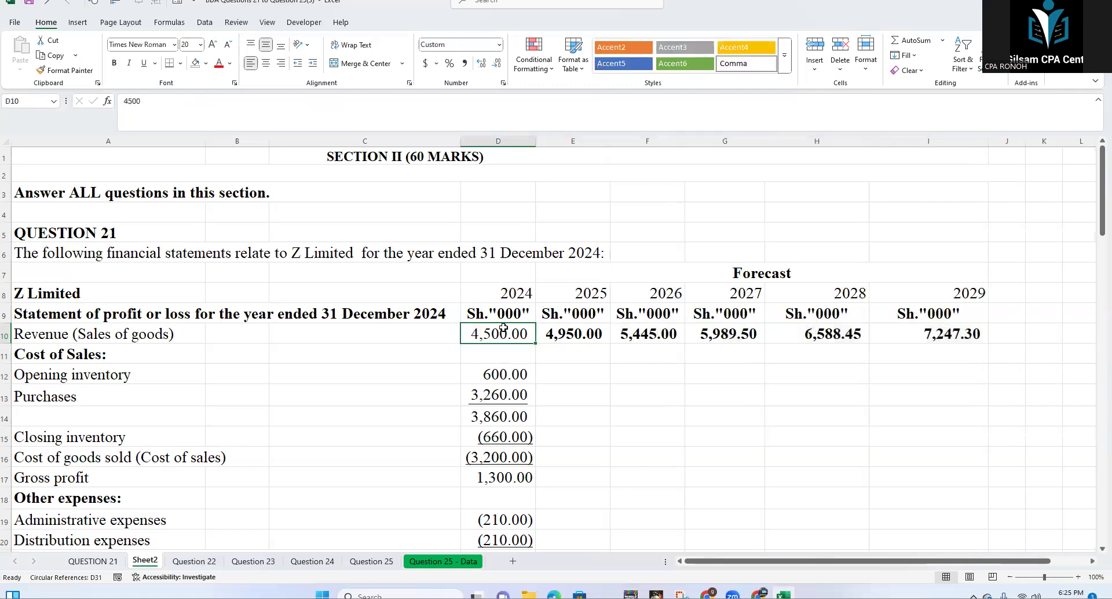
{"action": "key", "text": "ctrl+c"}
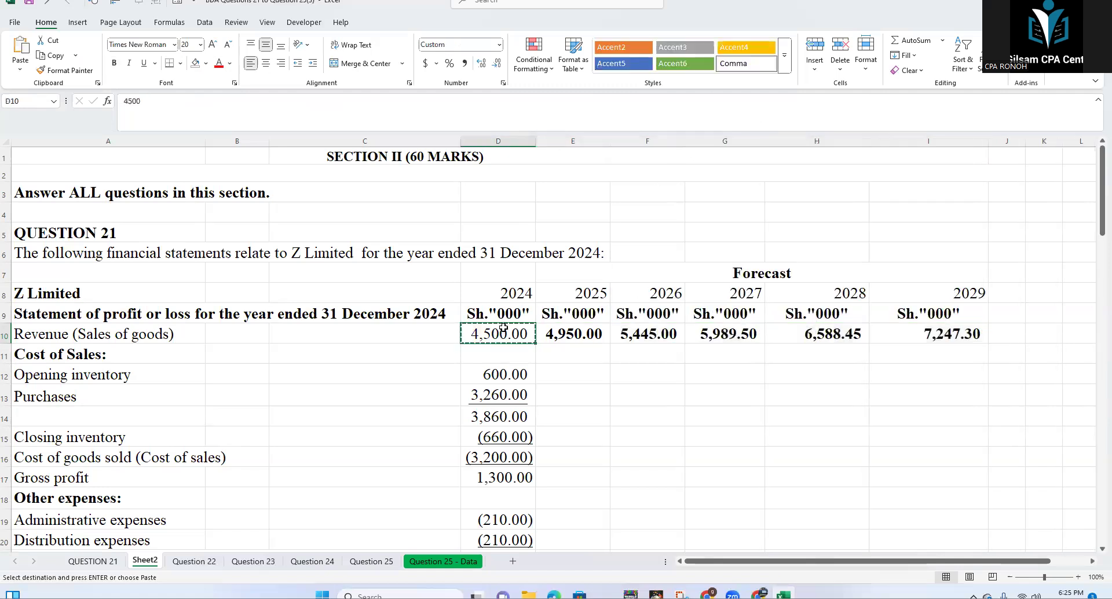
{"action": "left_click_drag", "start_coordinate": [556, 335], "coordinate": [929, 340]}
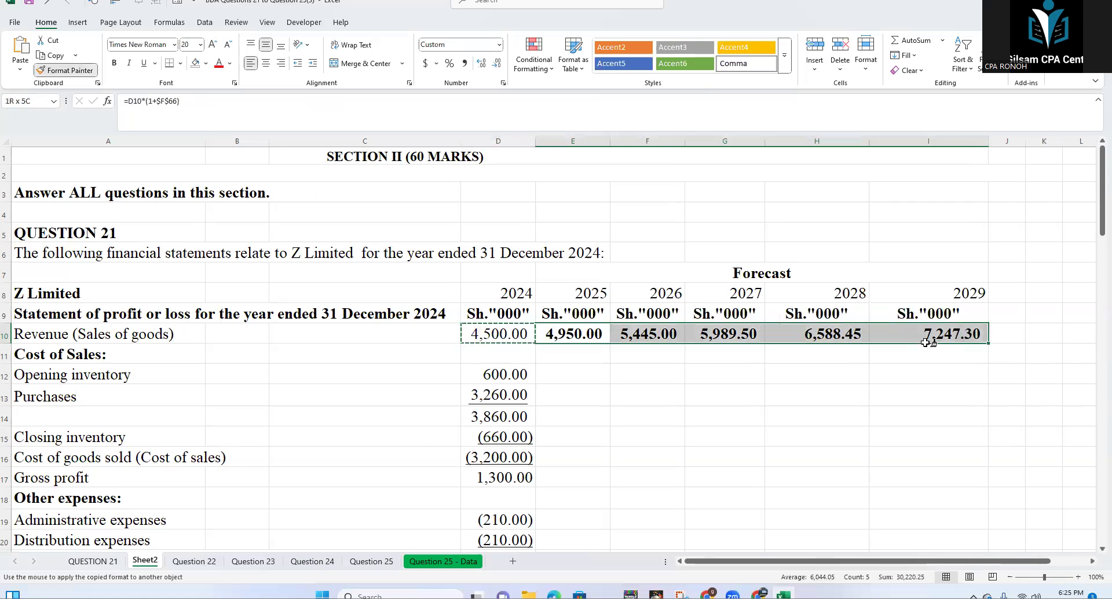
{"action": "left_click", "coordinate": [625, 378]}
Step: Check the revenue formulas for 2025 to 2029 in E10:I10, including their references to the prior year and the growth rate
{"action": "left_click", "coordinate": [569, 333]}
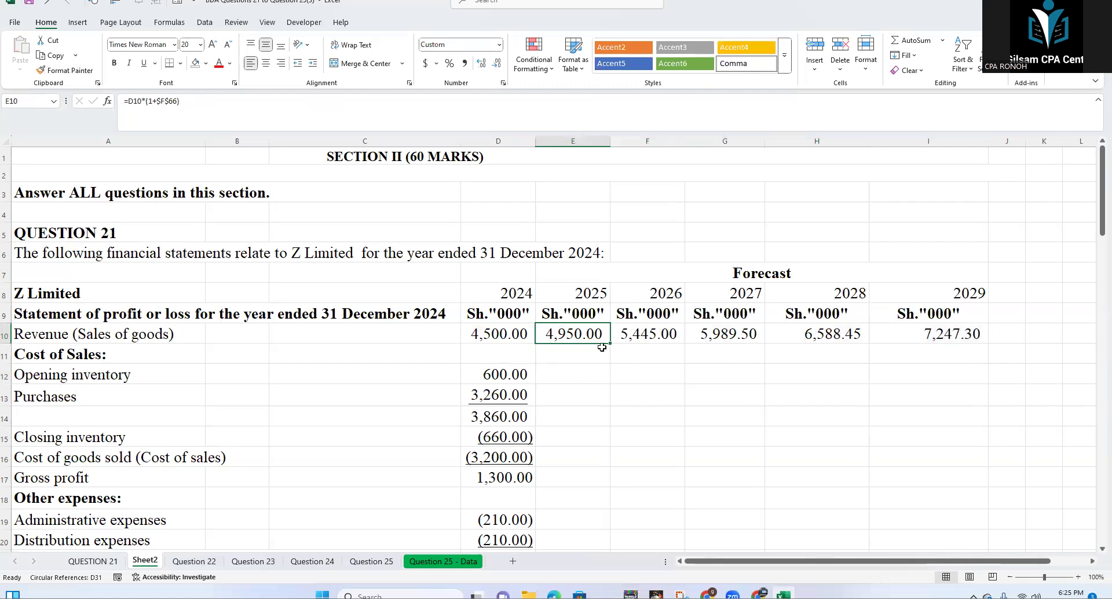
{"action": "left_click", "coordinate": [255, 117]}
{"action": "left_click", "coordinate": [640, 328]}
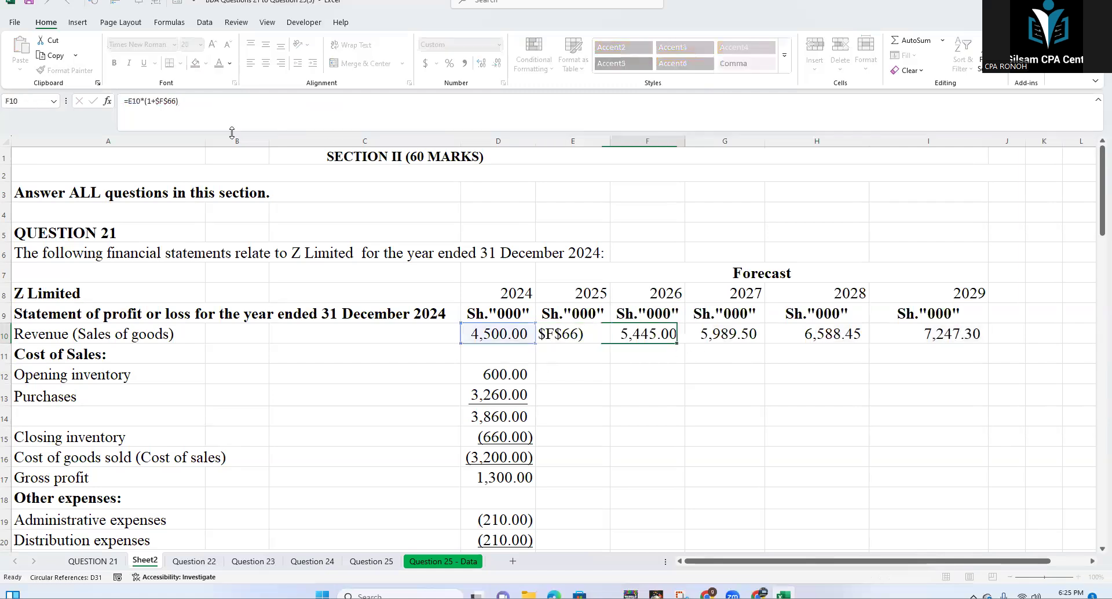
{"action": "left_click", "coordinate": [219, 109]}
{"action": "left_click", "coordinate": [724, 337]}
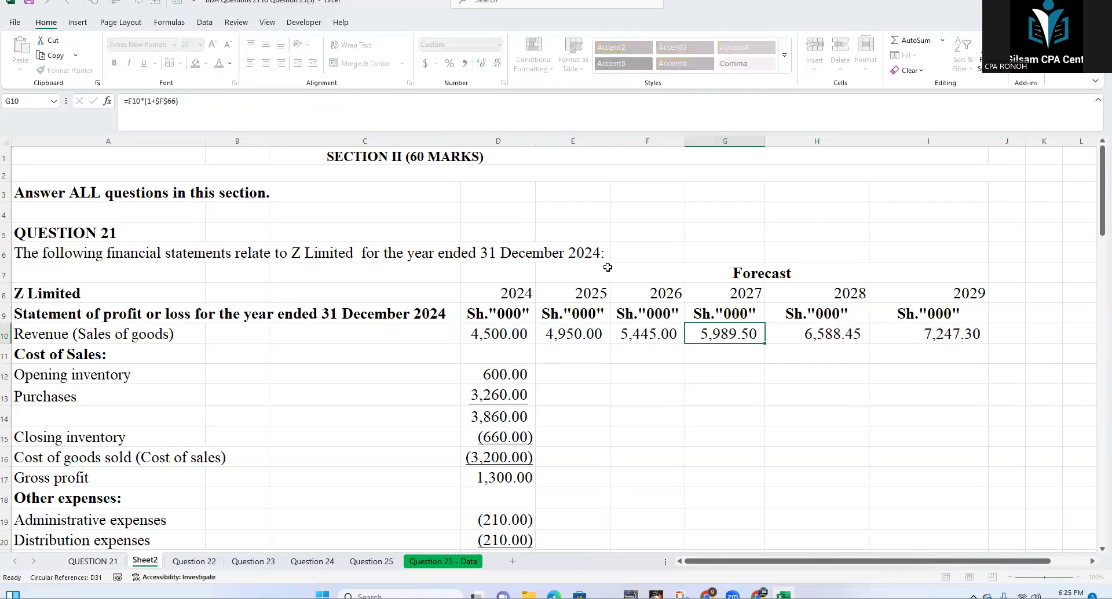
{"action": "left_click", "coordinate": [277, 106]}
{"action": "scroll", "coordinate": [694, 348], "scroll_direction": "down", "scroll_amount": 15}
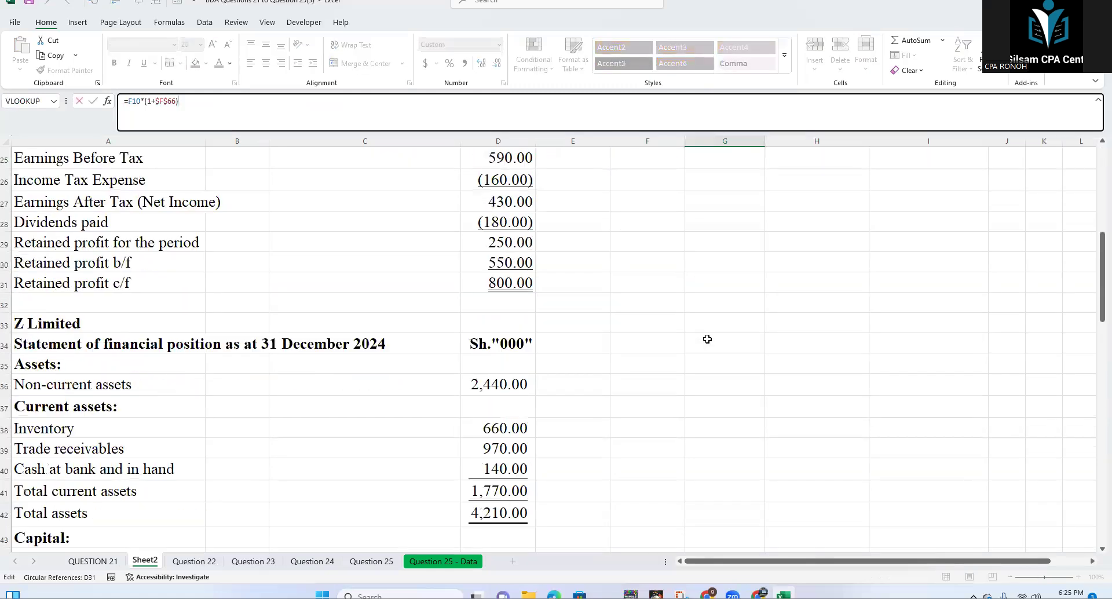
{"action": "scroll", "coordinate": [633, 489], "scroll_direction": "down", "scroll_amount": 4}
{"action": "scroll", "coordinate": [700, 315], "scroll_direction": "up", "scroll_amount": 19}
{"action": "left_click", "coordinate": [757, 384]}
{"action": "left_click", "coordinate": [857, 333]}
{"action": "left_click", "coordinate": [926, 332]}
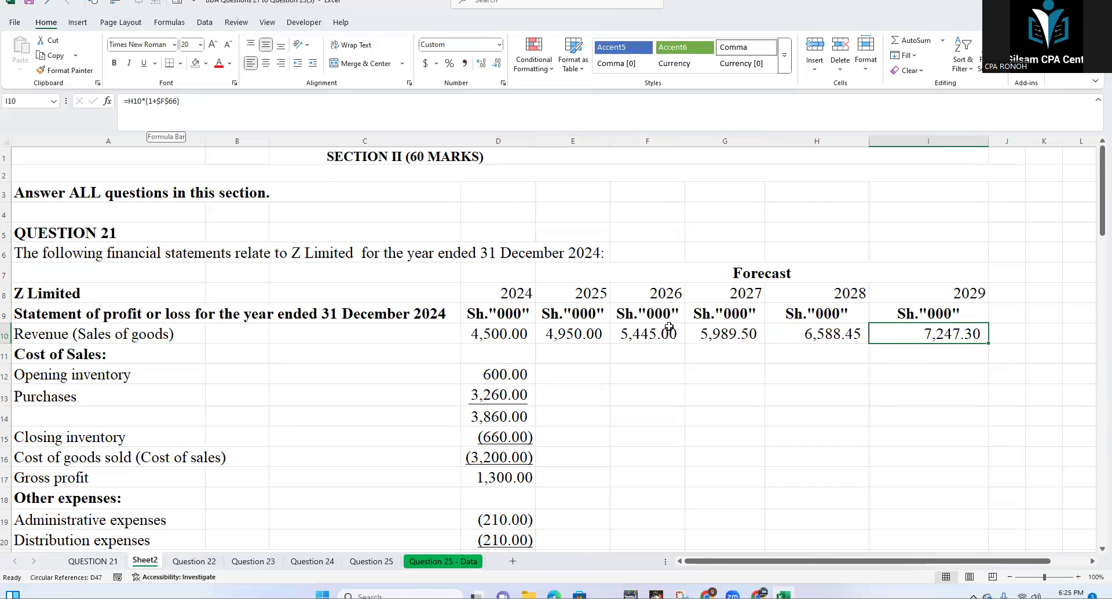
Step: Calculate 10% of the 2024 revenue in G12 with the formula =D10*10%
{"action": "left_click", "coordinate": [692, 376]}
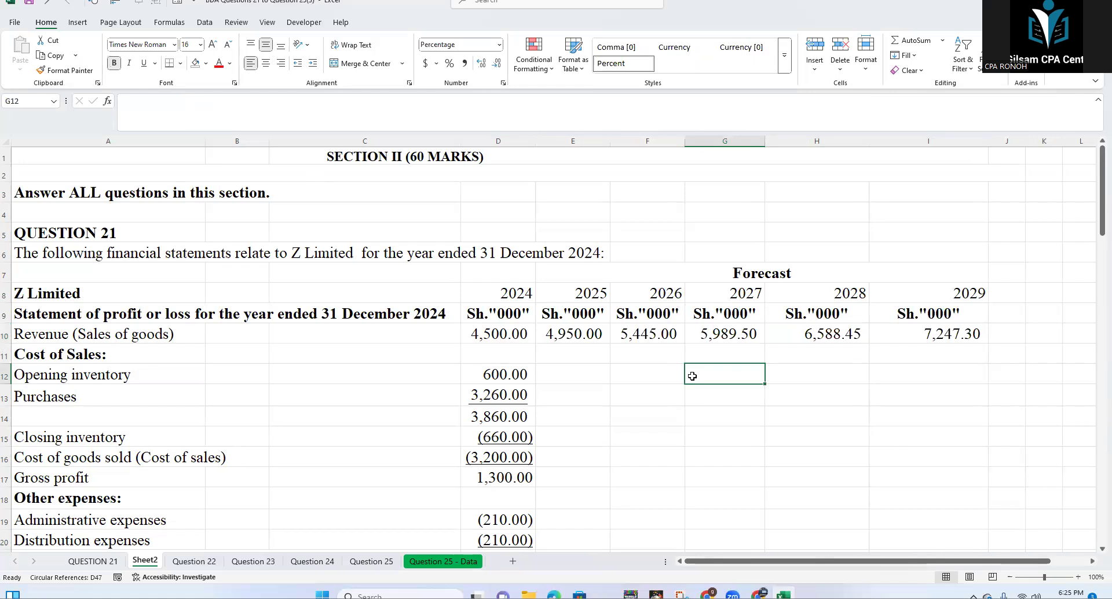
{"action": "type", "text": "="}
{"action": "left_click", "coordinate": [484, 334]}
{"action": "type", "text": "*"}
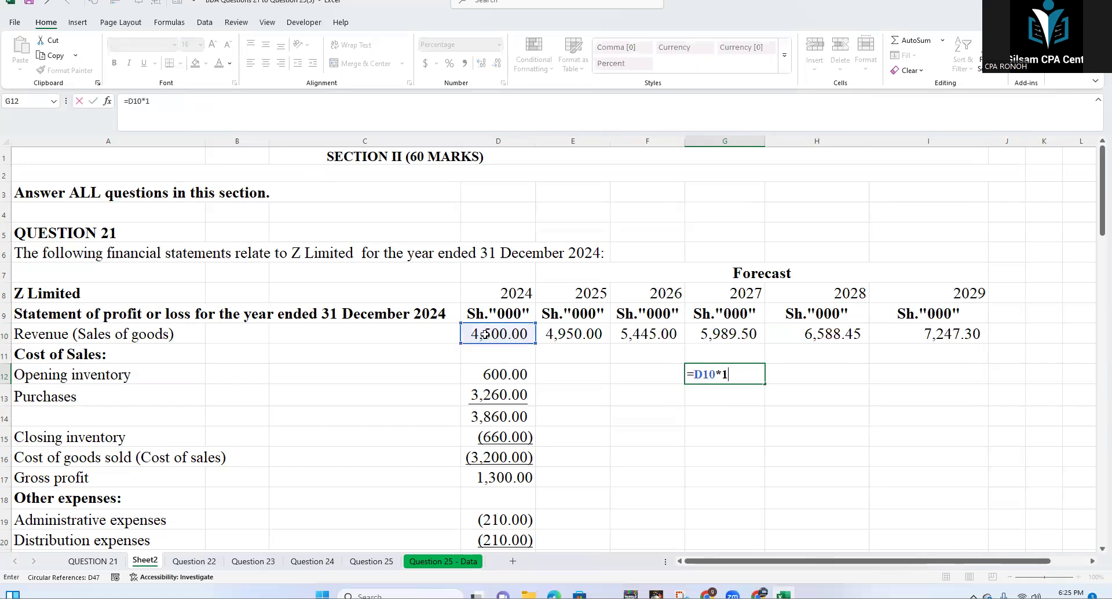
{"action": "type", "text": "10%"}
{"action": "key", "text": "ctrl+Return"}
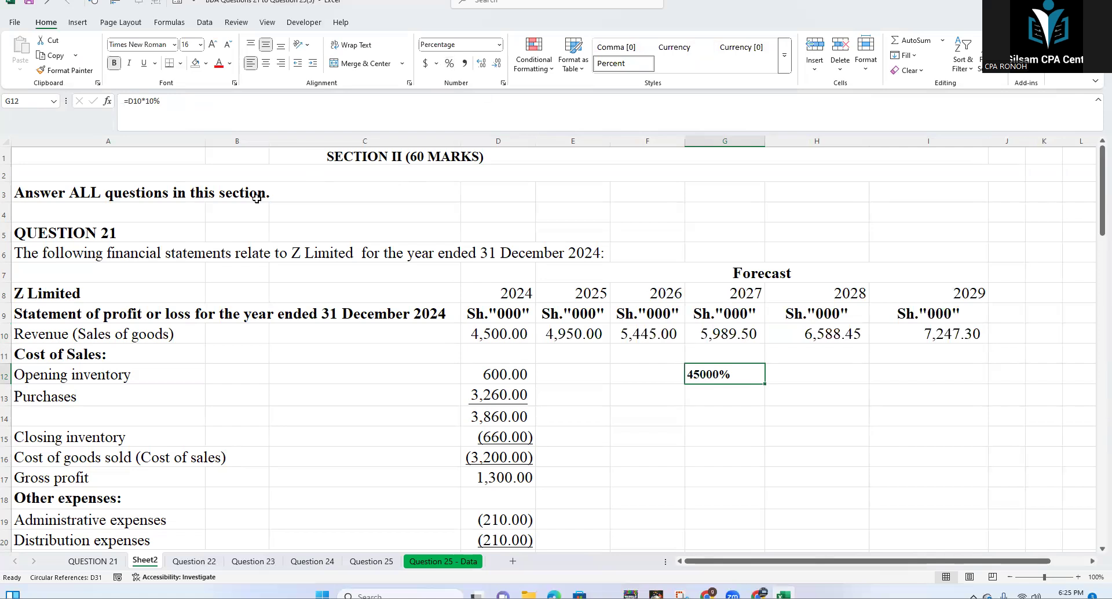
Step: Try dividing the trial 10% calculation in G12 by 100%, and clear the cell
{"action": "left_click", "coordinate": [163, 104]}
{"action": "type", "text": "/100%"}
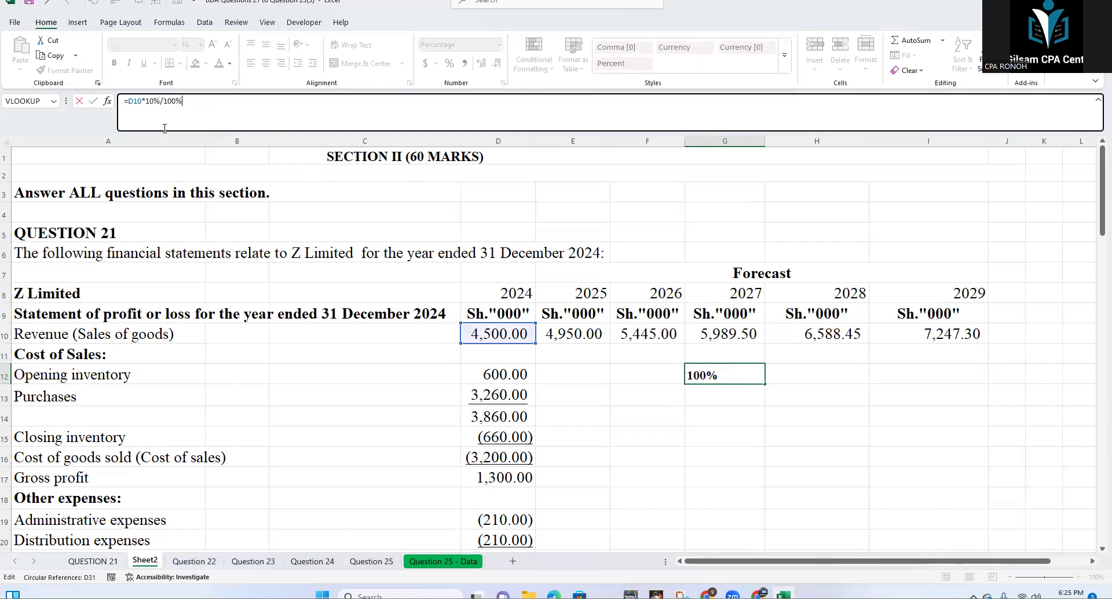
{"action": "key", "text": "Return"}
{"action": "left_click", "coordinate": [737, 358]}
{"action": "left_click", "coordinate": [716, 371]}
{"action": "key", "text": "Delete"}
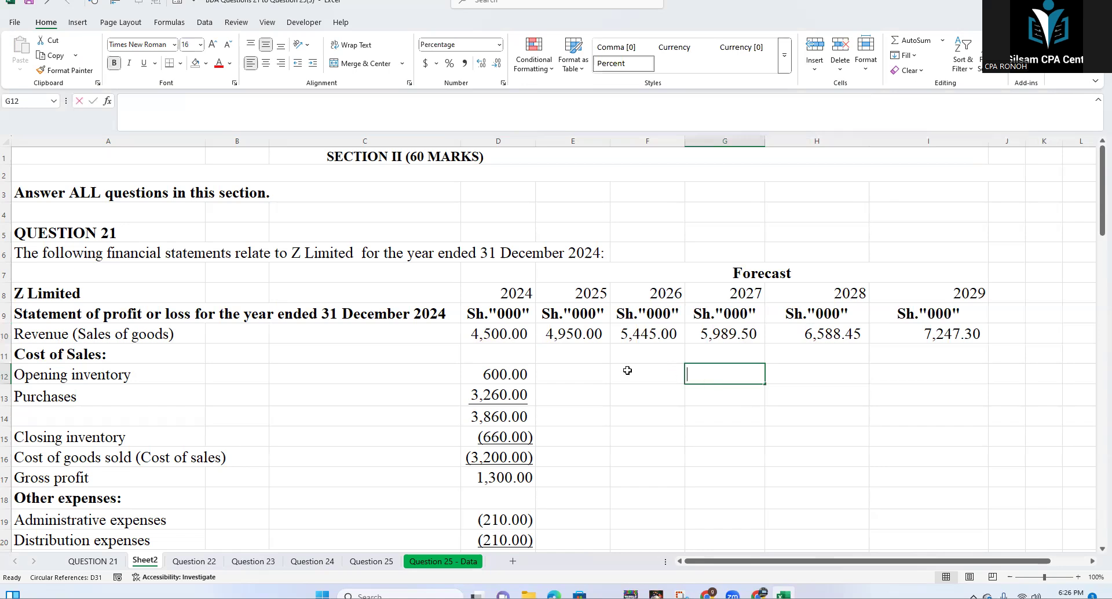
Step: Calculate a tenth of the 2024 revenue in G12 with the decimal formula =D10*.1
{"action": "type", "text": "="}
{"action": "left_click", "coordinate": [493, 331]}
{"action": "type", "text": "*."}
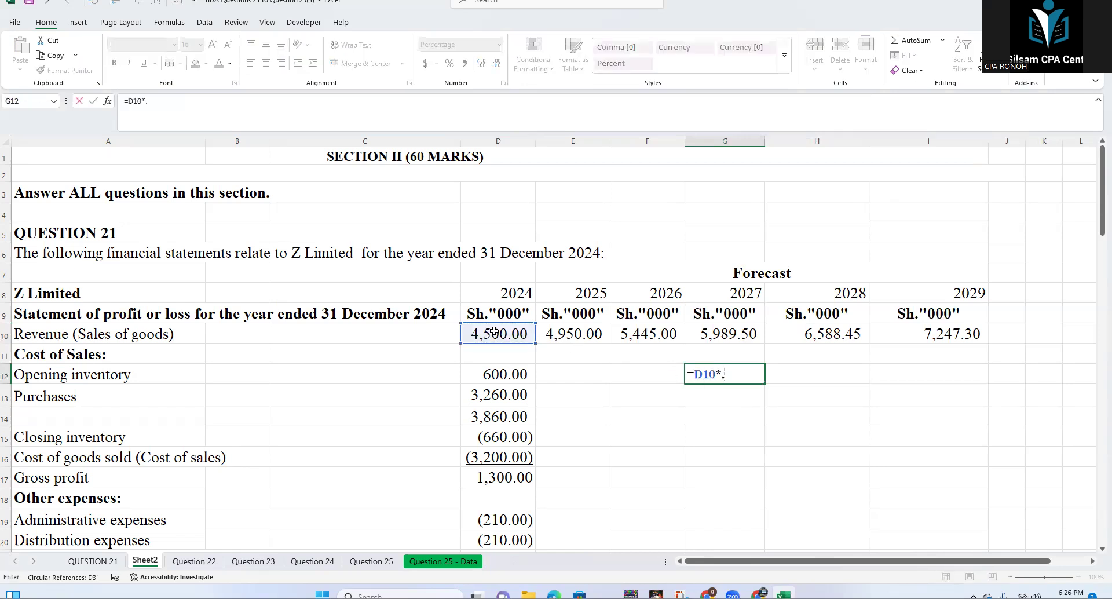
{"action": "type", "text": "1"}
{"action": "key", "text": "Return"}
Step: Try the formula =D10*.1 in G15 as well, and clear the trial cells G12:G15
{"action": "left_click", "coordinate": [736, 433]}
{"action": "type", "text": "="}
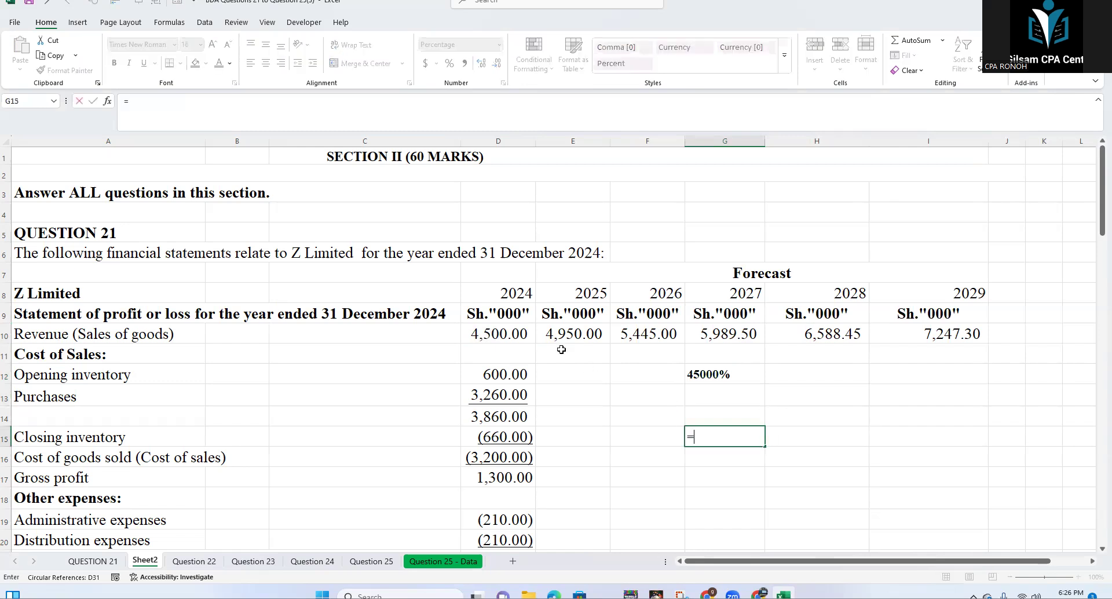
{"action": "left_click", "coordinate": [502, 332]}
{"action": "type", "text": "*"}
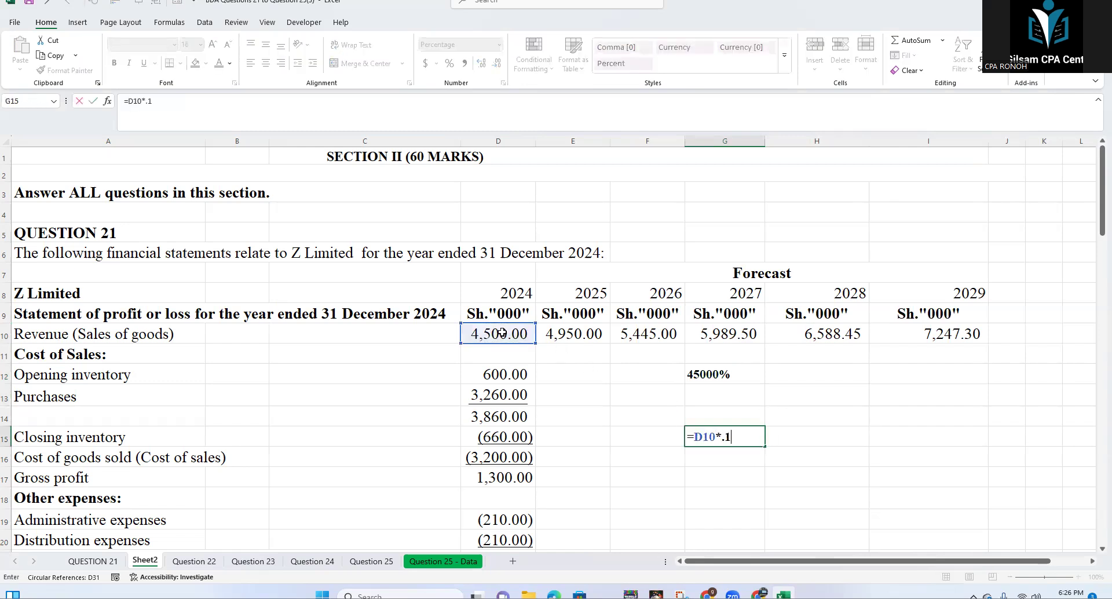
{"action": "key", "text": "Return"}
{"action": "left_click_drag", "start_coordinate": [727, 373], "coordinate": [719, 434]}
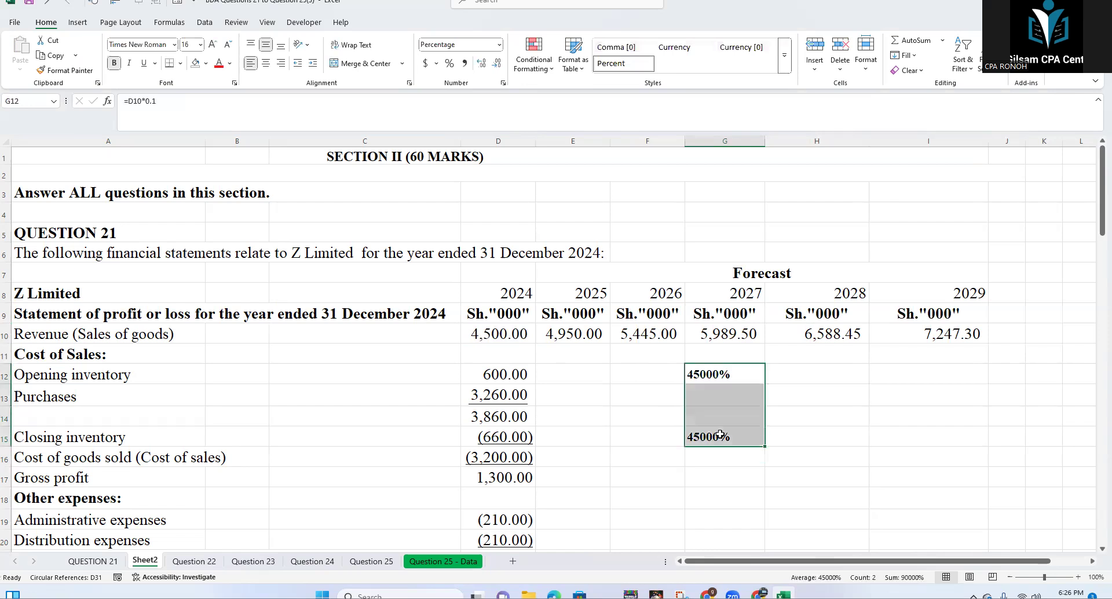
{"action": "key", "text": "Delete"}
Step: Calculate a tenth of the 2024 revenue in the empty cell I4 with =D10*0.1
{"action": "left_click", "coordinate": [502, 335]}
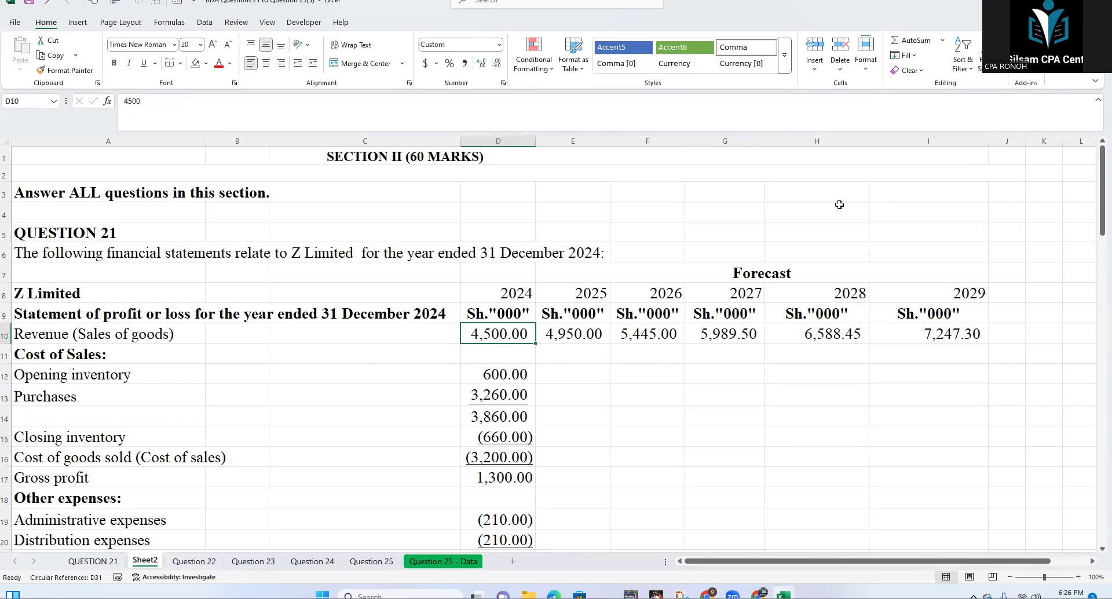
{"action": "left_click", "coordinate": [926, 212]}
{"action": "type", "text": "="}
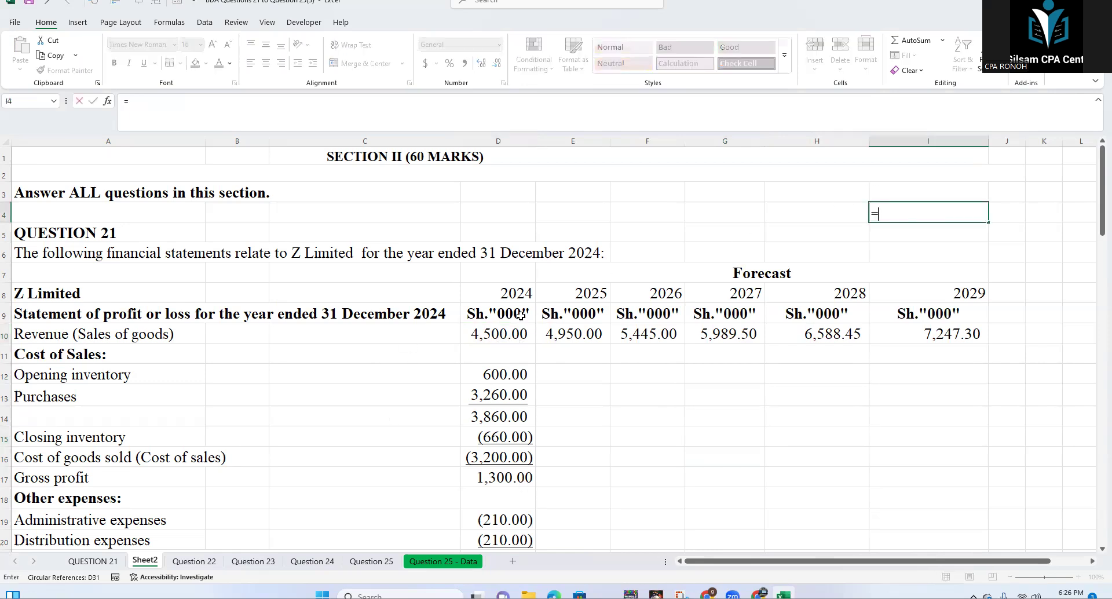
{"action": "left_click", "coordinate": [496, 331]}
{"action": "type", "text": "*"}
{"action": "key", "text": "Return"}
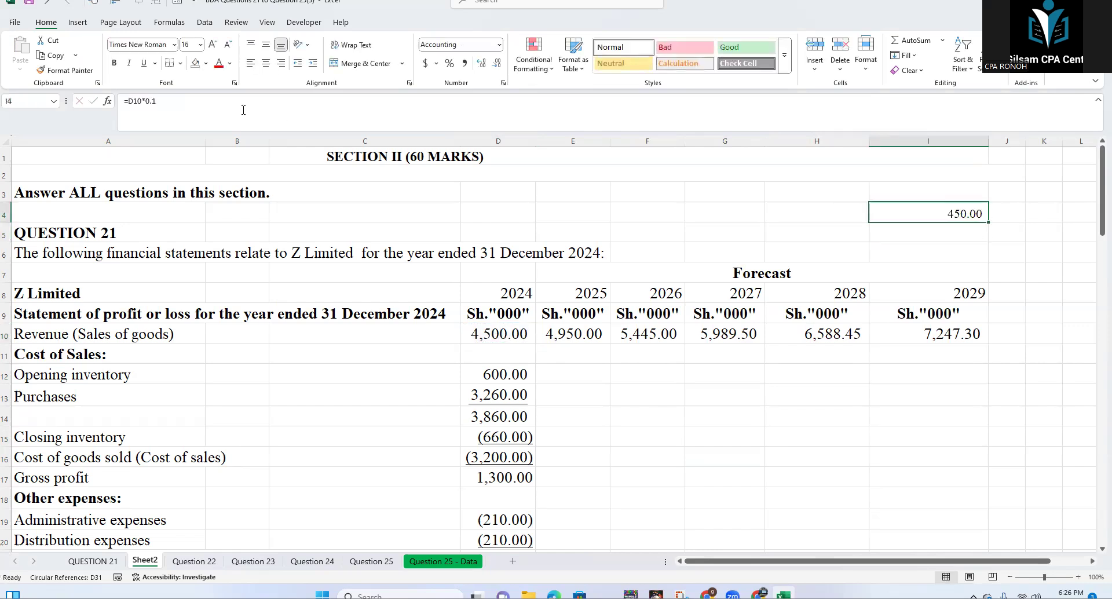
Step: Extend the trial formula in I4 to =D10*0.1+D10 so it adds the growth to the 2024 revenue
{"action": "left_click", "coordinate": [201, 109]}
{"action": "type", "text": "+"}
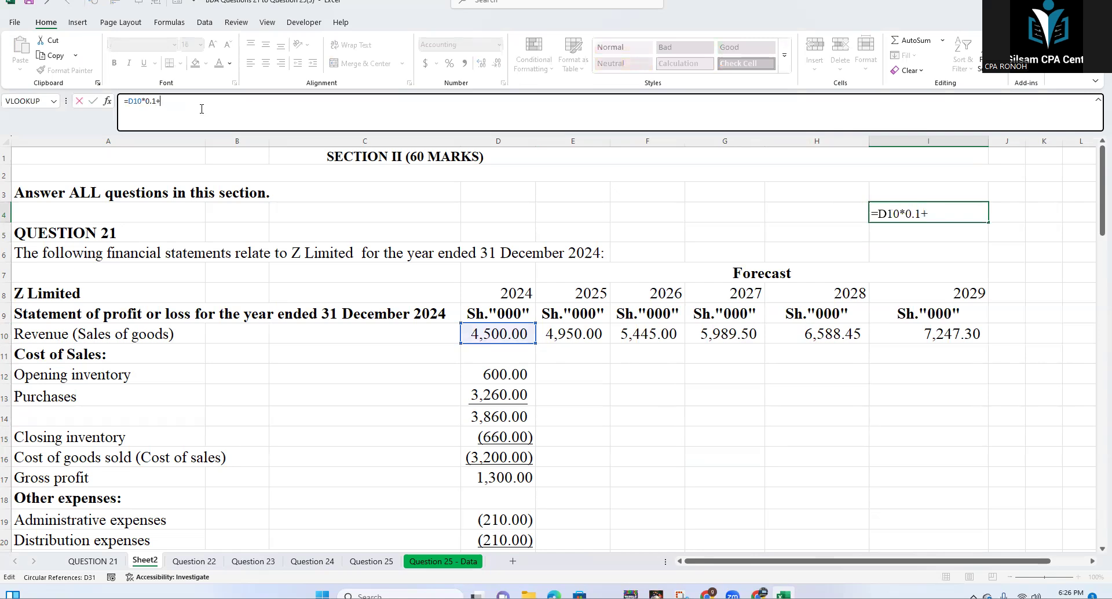
{"action": "left_click", "coordinate": [505, 329]}
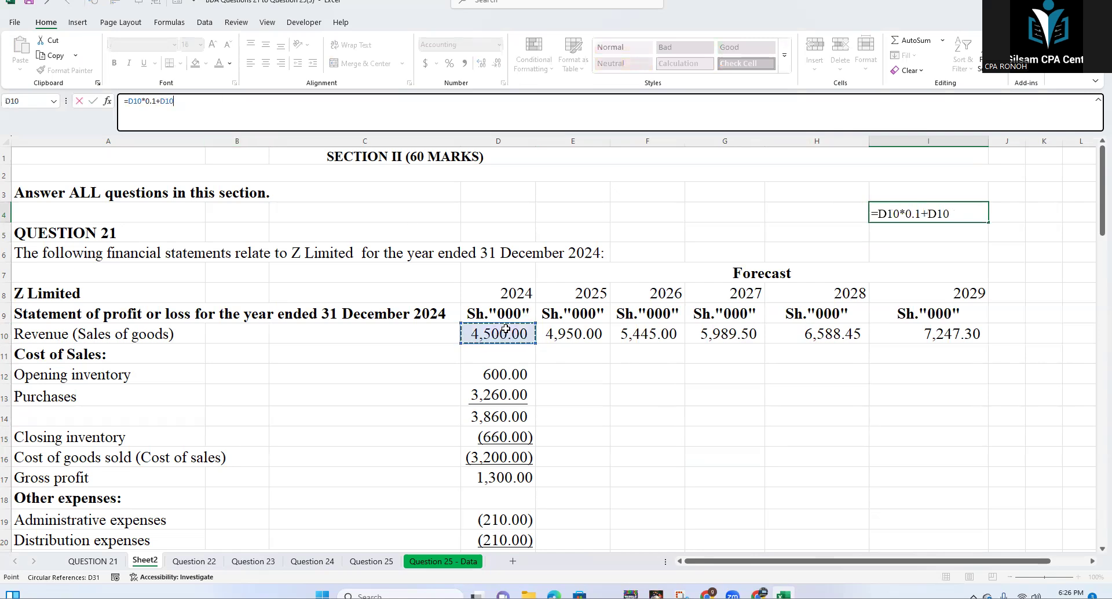
{"action": "key", "text": "Return"}
Step: Fill the trial growth formula from I4 into J4 and widen column J to fit the amount
{"action": "left_click", "coordinate": [964, 212]}
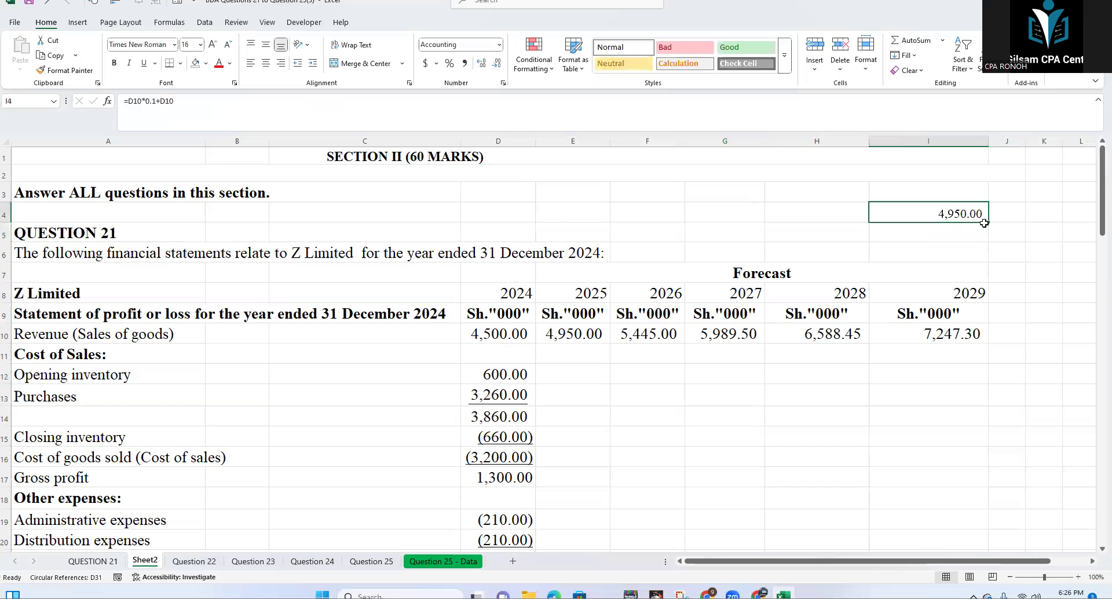
{"action": "left_click_drag", "start_coordinate": [1027, 222], "coordinate": [1026, 223]}
{"action": "left_click", "coordinate": [1008, 217]}
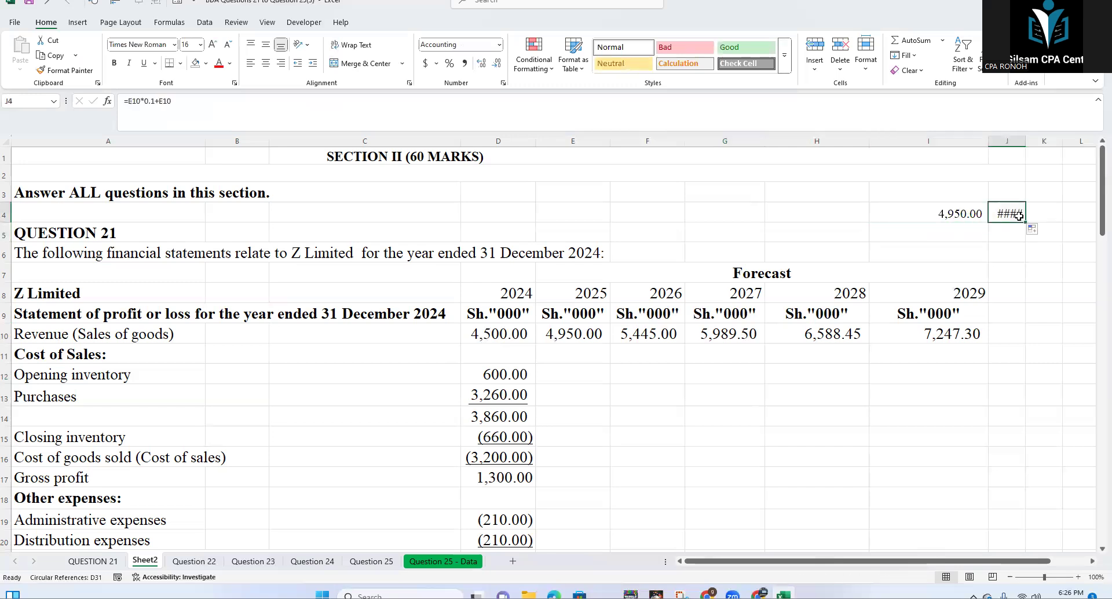
{"action": "left_click_drag", "start_coordinate": [1026, 144], "coordinate": [1063, 144]}
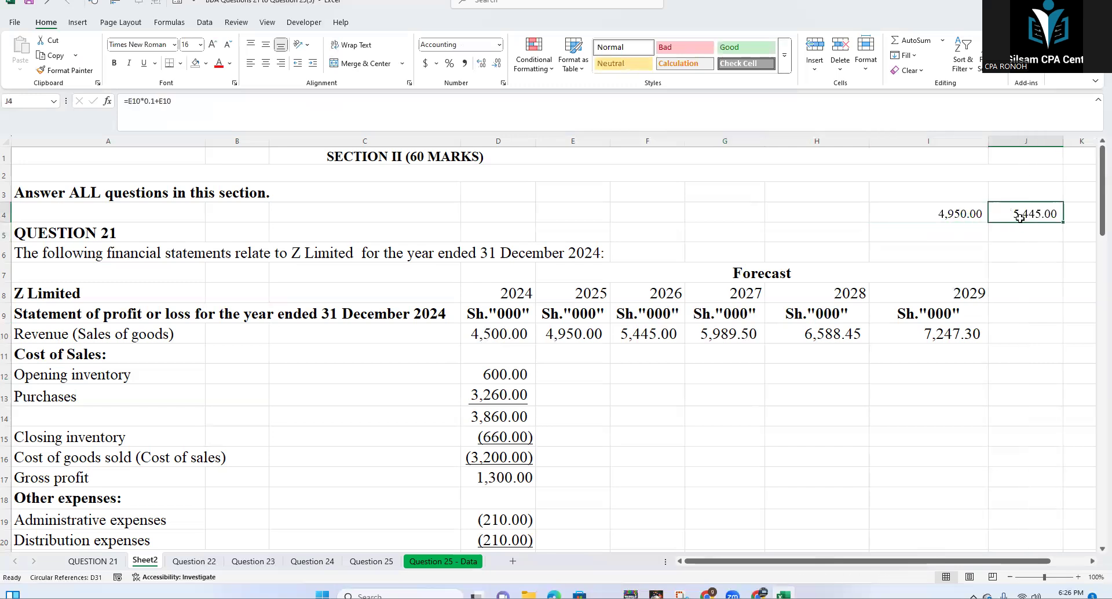
Step: Compare the trial growth formulas in I4:J4 with the 2025 and 2026 revenue cells, and clear I4:J4
{"action": "left_click", "coordinate": [659, 334]}
{"action": "left_click", "coordinate": [1048, 211]}
{"action": "left_click", "coordinate": [880, 208]}
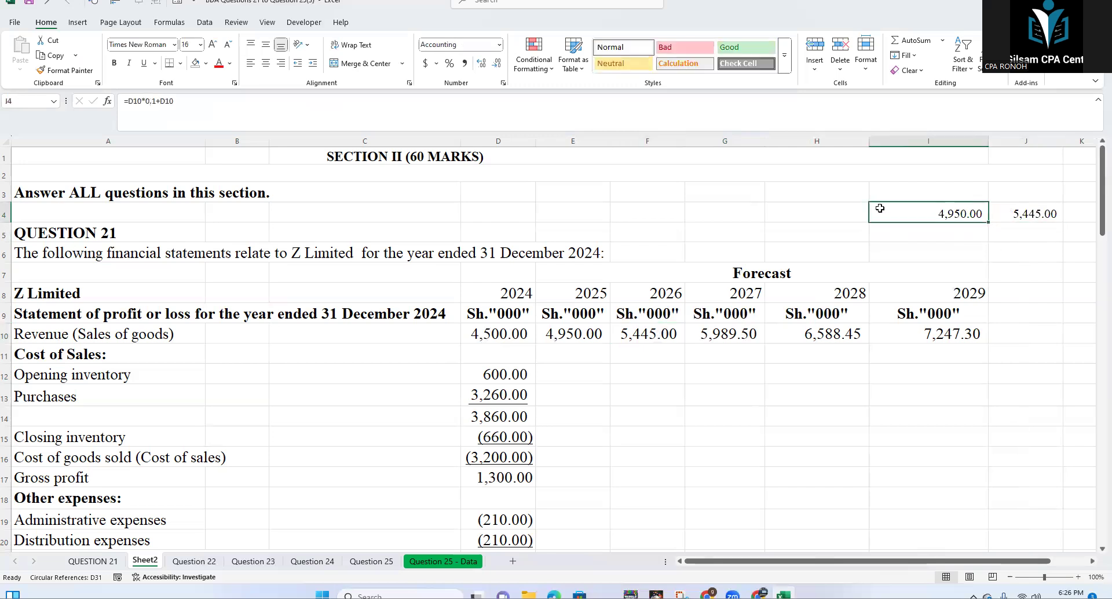
{"action": "left_click", "coordinate": [548, 335]}
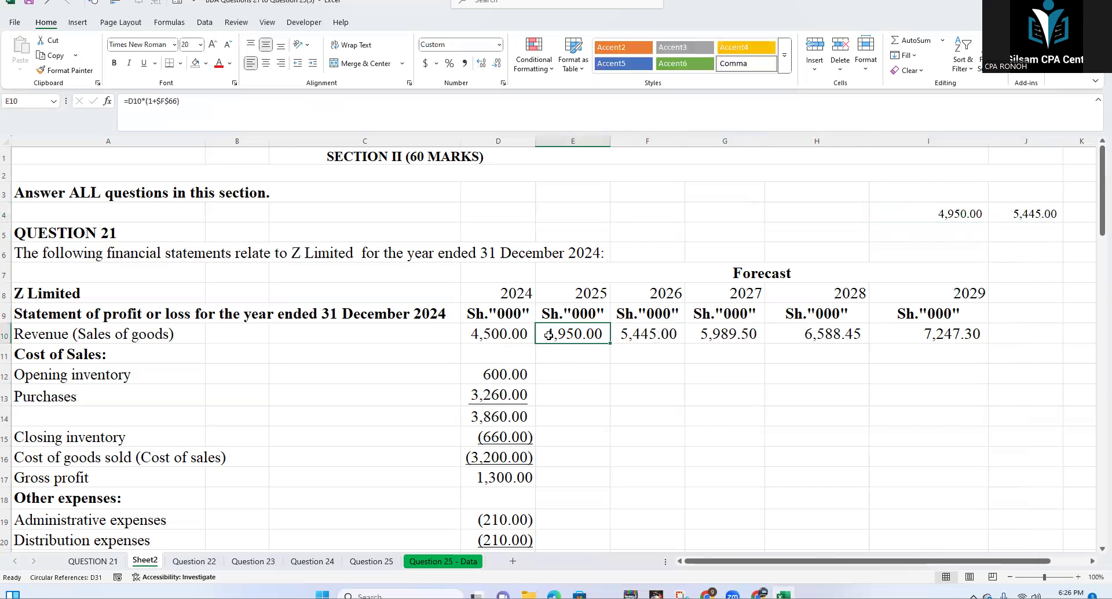
{"action": "left_click", "coordinate": [932, 218]}
{"action": "left_click", "coordinate": [268, 124]}
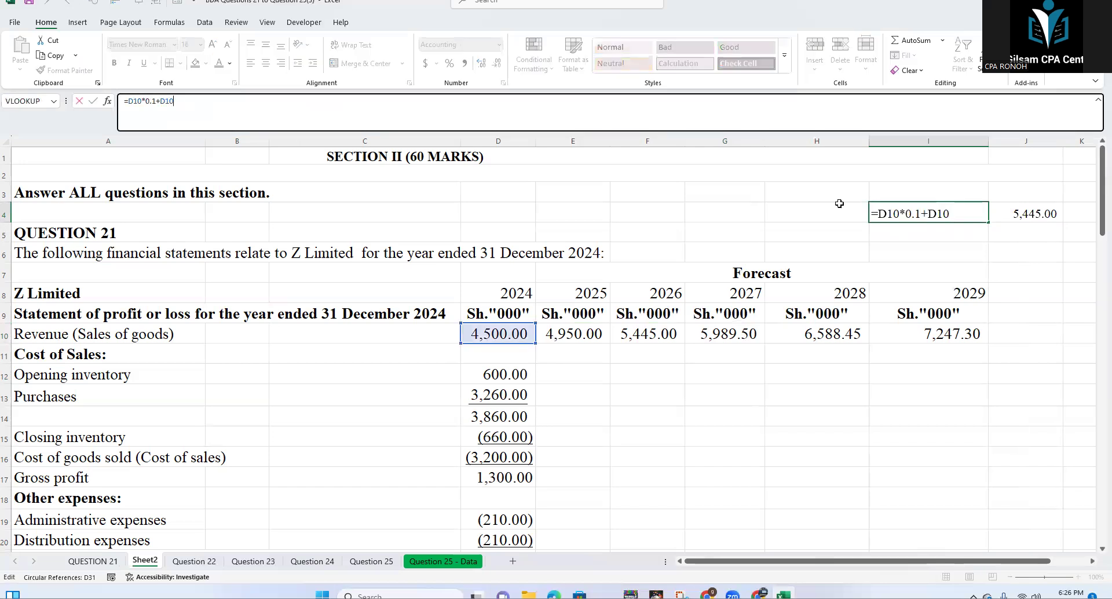
{"action": "left_click", "coordinate": [991, 390]}
{"action": "left_click_drag", "start_coordinate": [908, 216], "coordinate": [1017, 223]}
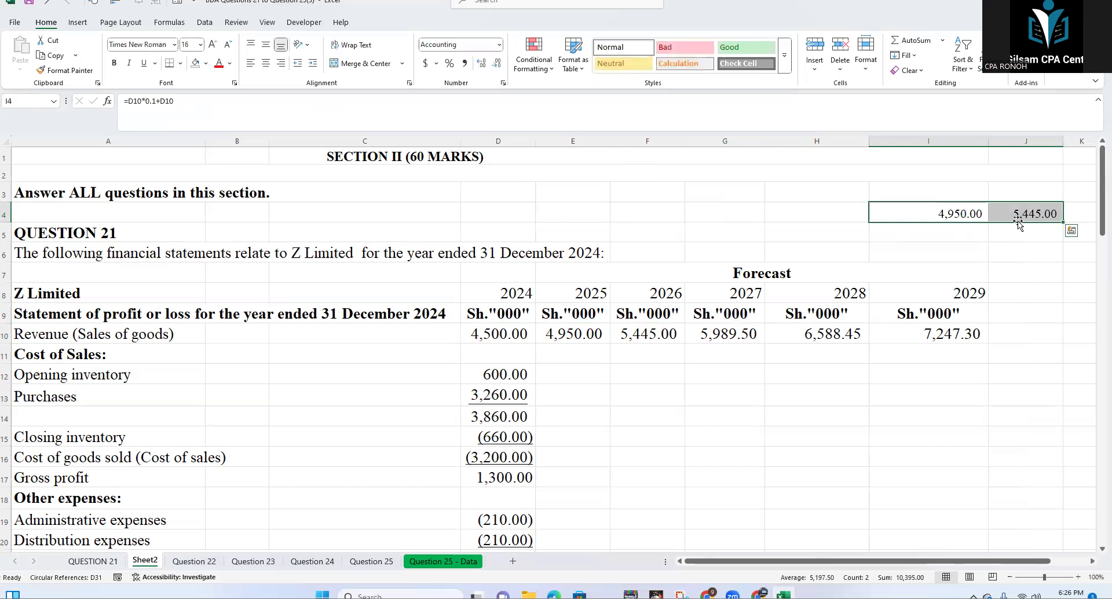
{"action": "key", "text": "Delete"}
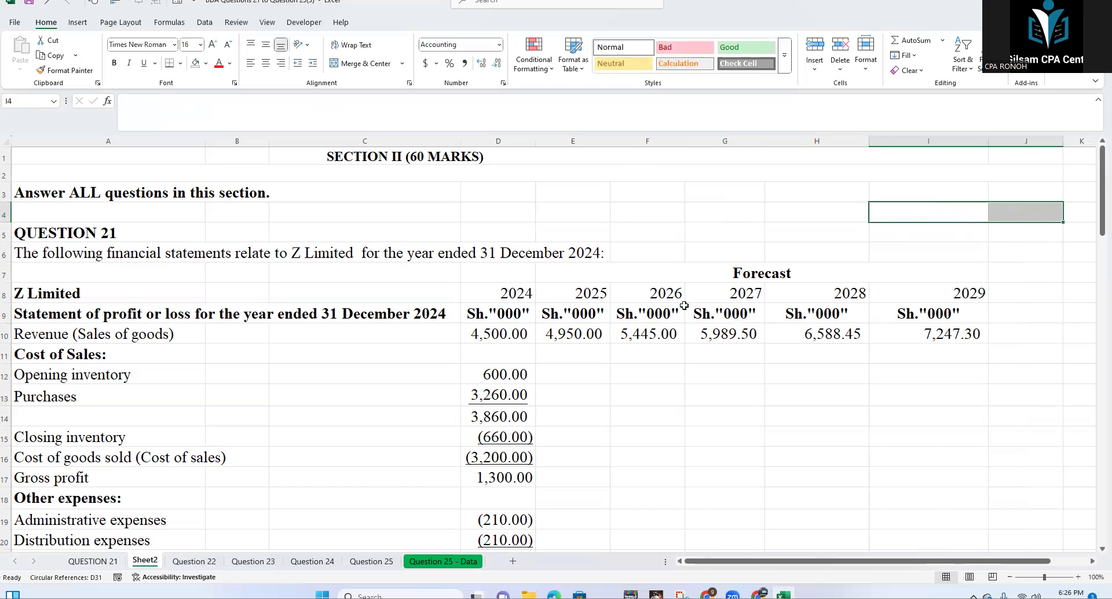
Step: Copy the 2025 revenue formula from E10 into the 2025 purchases cell E13
{"action": "left_click_drag", "start_coordinate": [61, 394], "coordinate": [510, 397]}
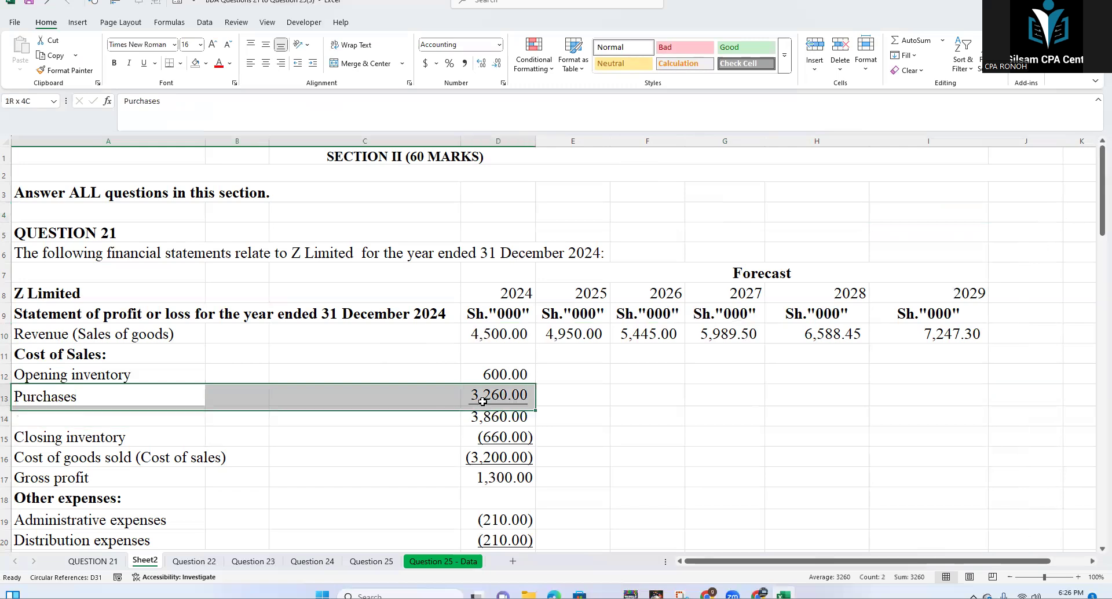
{"action": "left_click", "coordinate": [574, 334]}
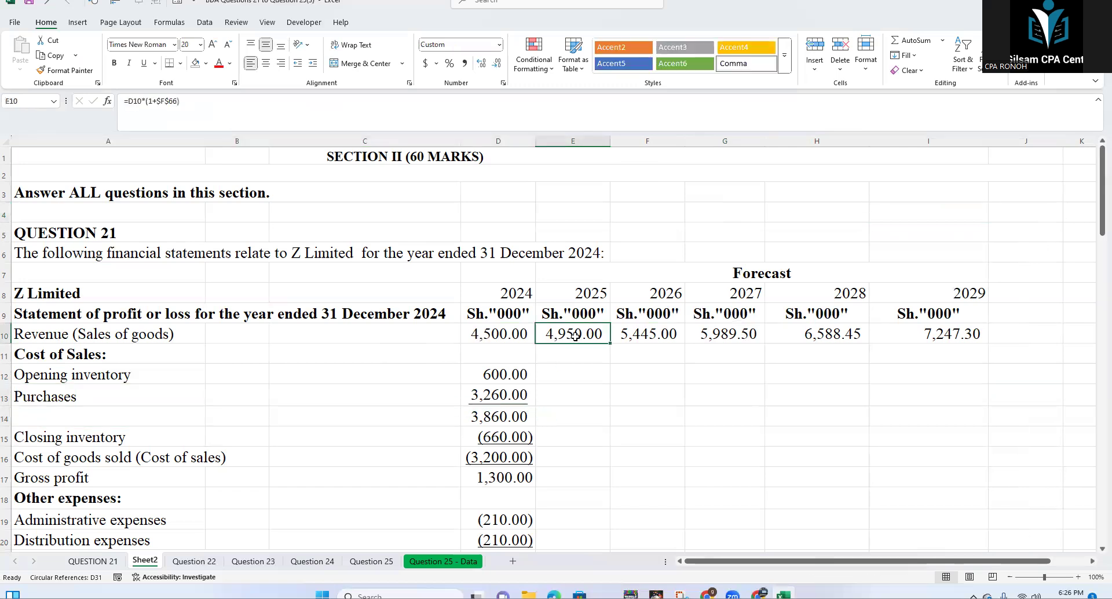
{"action": "key", "text": "ctrl+c"}
{"action": "left_click", "coordinate": [557, 390]}
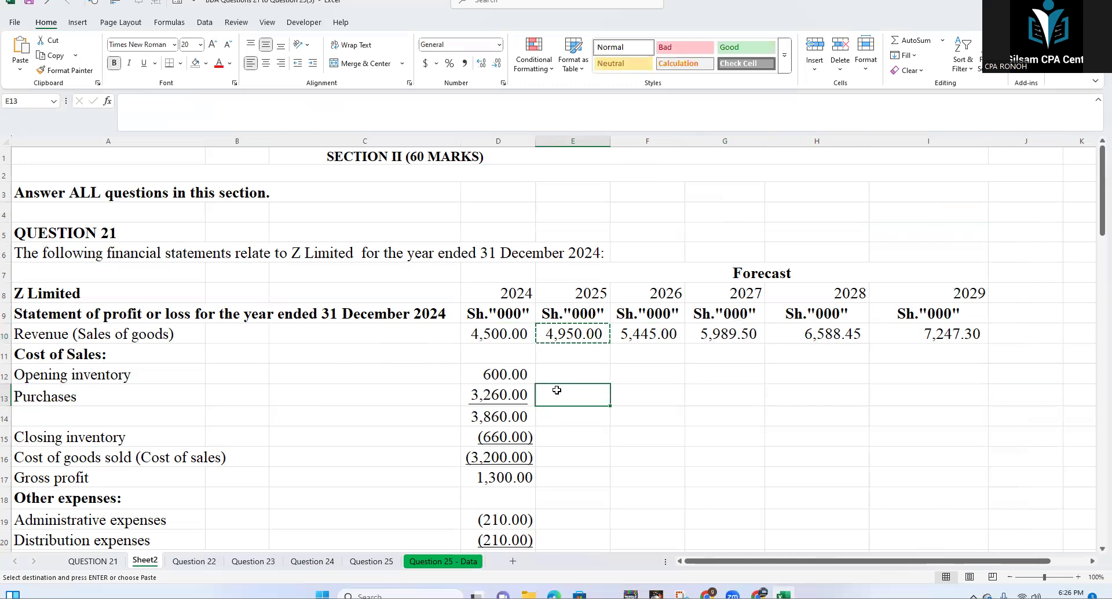
{"action": "key", "text": "ctrl+v"}
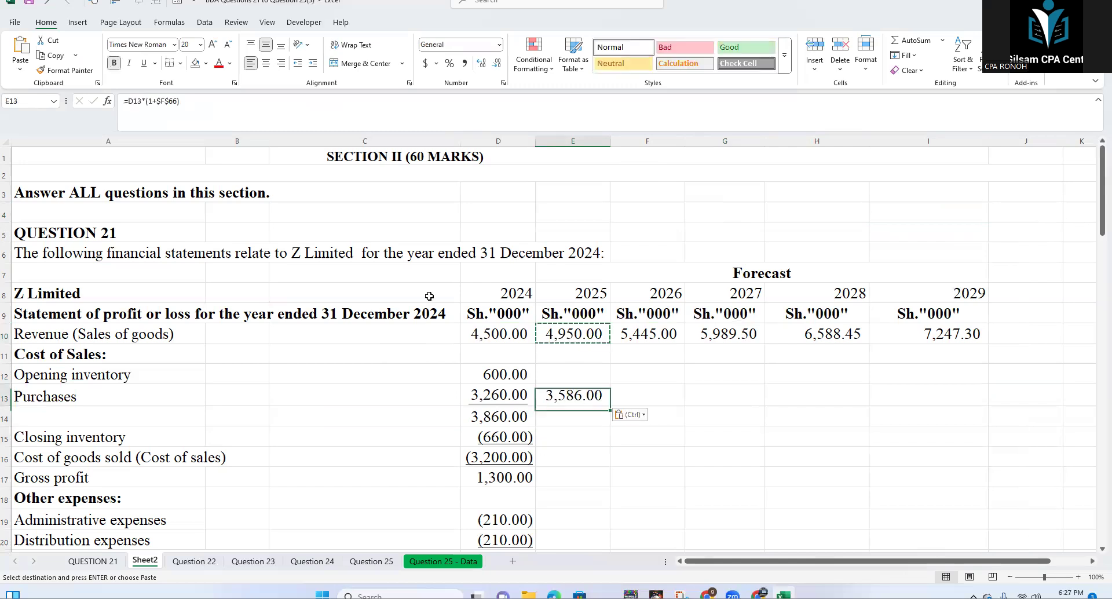
Step: Check that the 2025 purchases formula refers to the growth rate in F66, and fill it across to 2029 in I13
{"action": "left_click", "coordinate": [205, 114]}
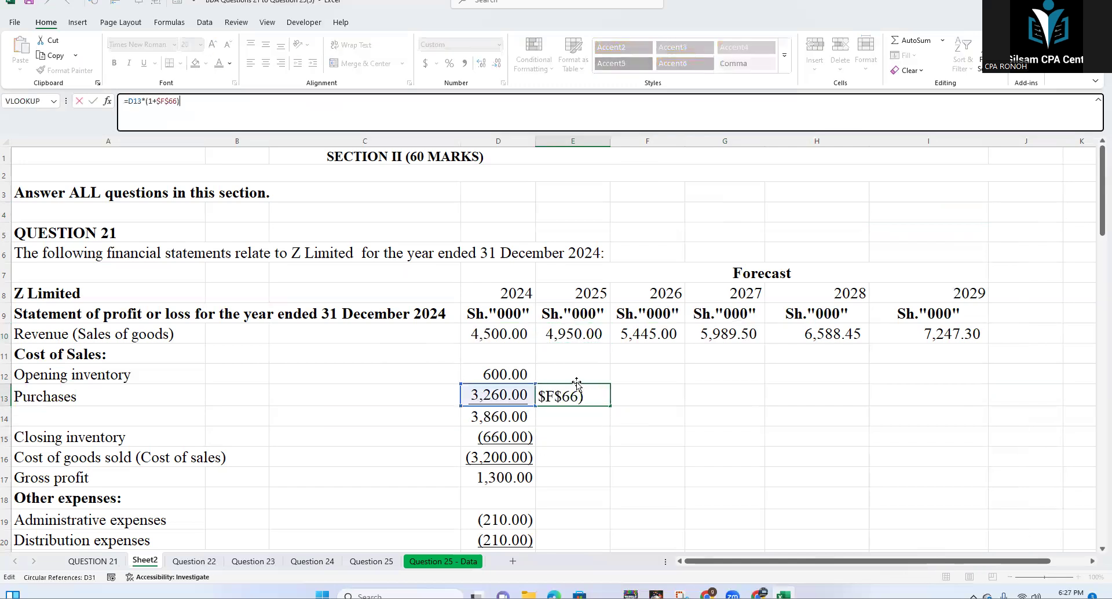
{"action": "scroll", "coordinate": [577, 390], "scroll_direction": "down", "scroll_amount": 6}
{"action": "scroll", "coordinate": [578, 389], "scroll_direction": "down", "scroll_amount": 14}
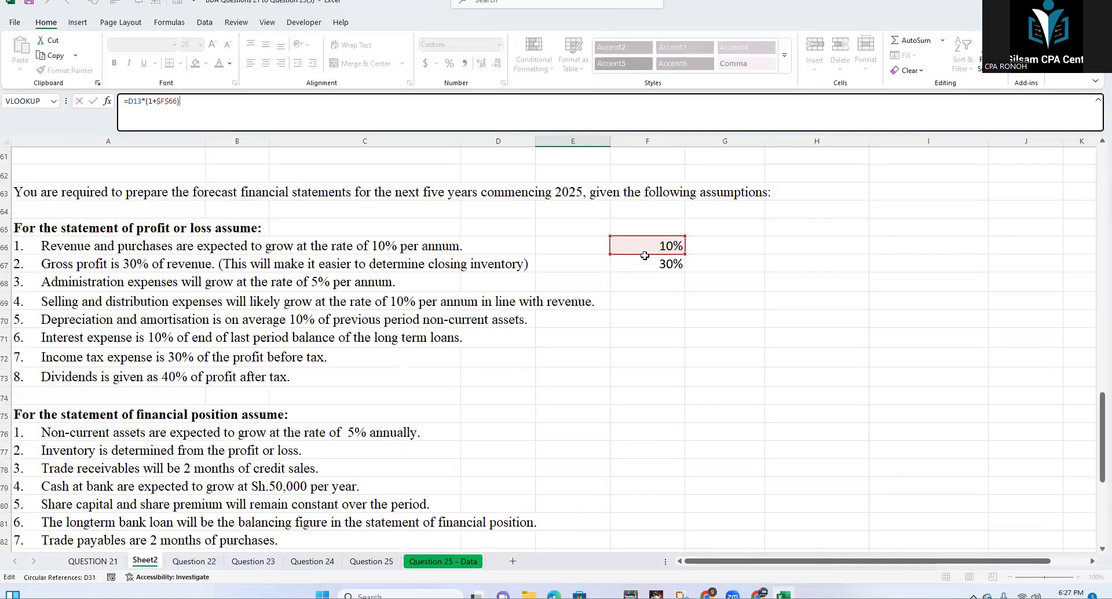
{"action": "scroll", "coordinate": [637, 266], "scroll_direction": "up", "scroll_amount": 20}
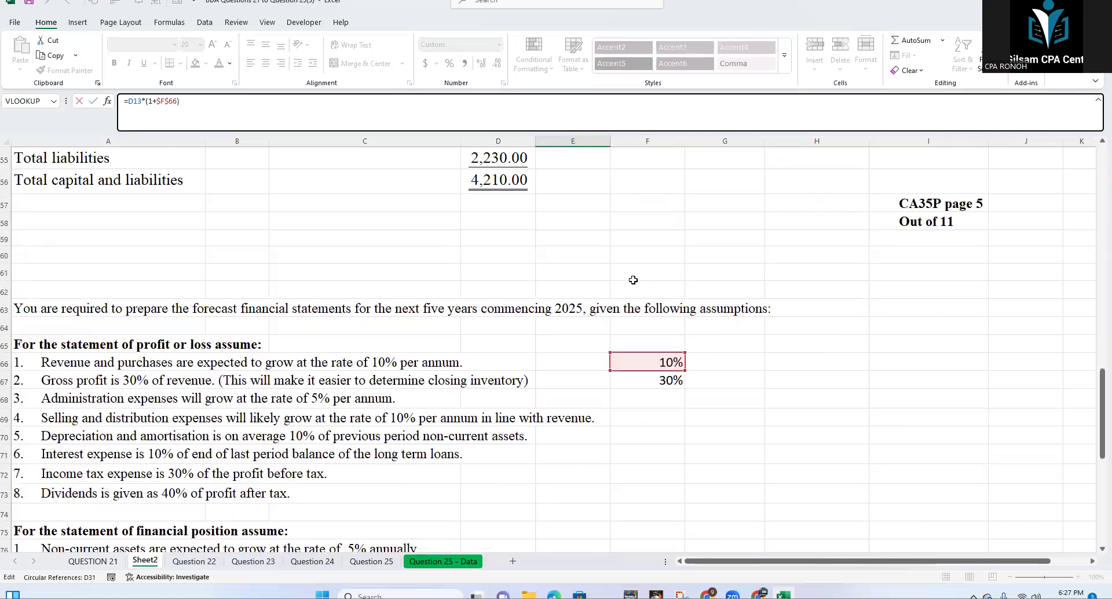
{"action": "left_click", "coordinate": [636, 391]}
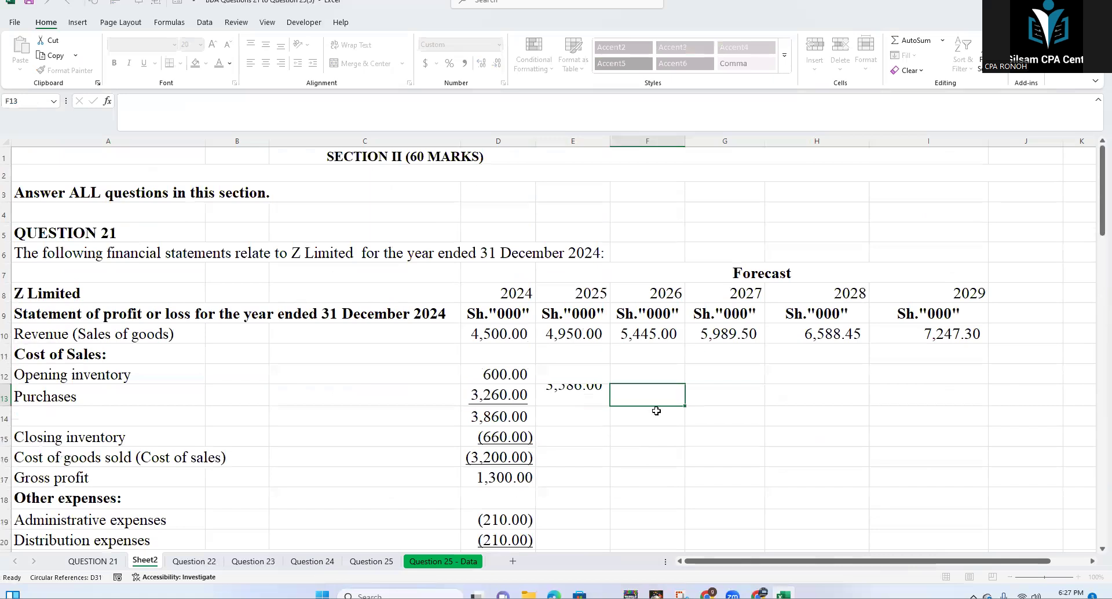
{"action": "key", "text": "Left"}
{"action": "left_click_drag", "start_coordinate": [610, 405], "coordinate": [903, 399]}
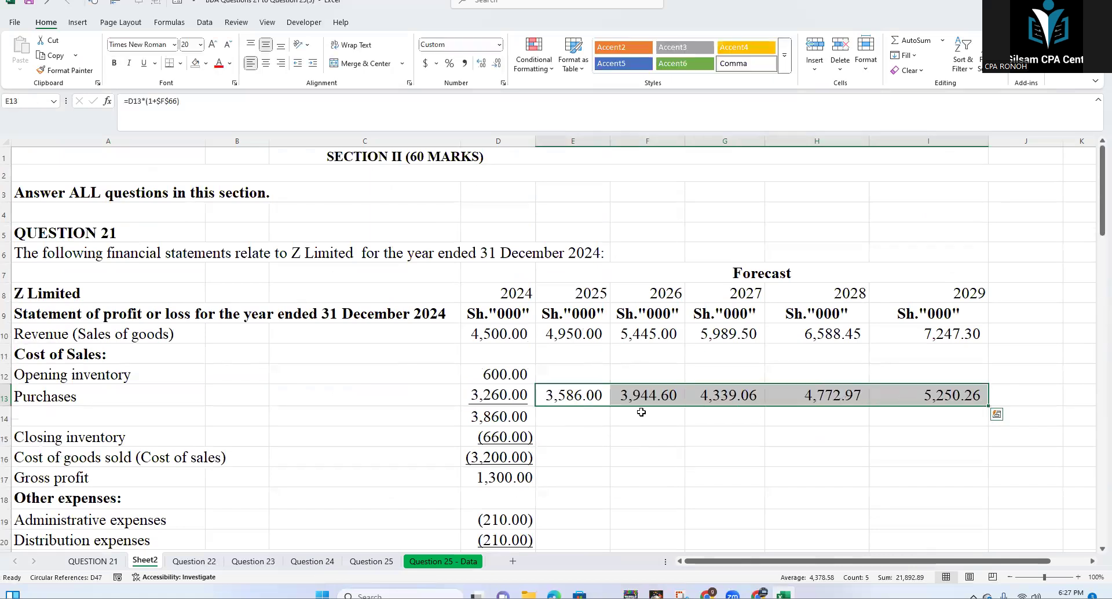
Step: Copy the underlined cell formatting of the 2024 purchases in D13 onto the forecast purchases in E13:I13
{"action": "left_click", "coordinate": [508, 394]}
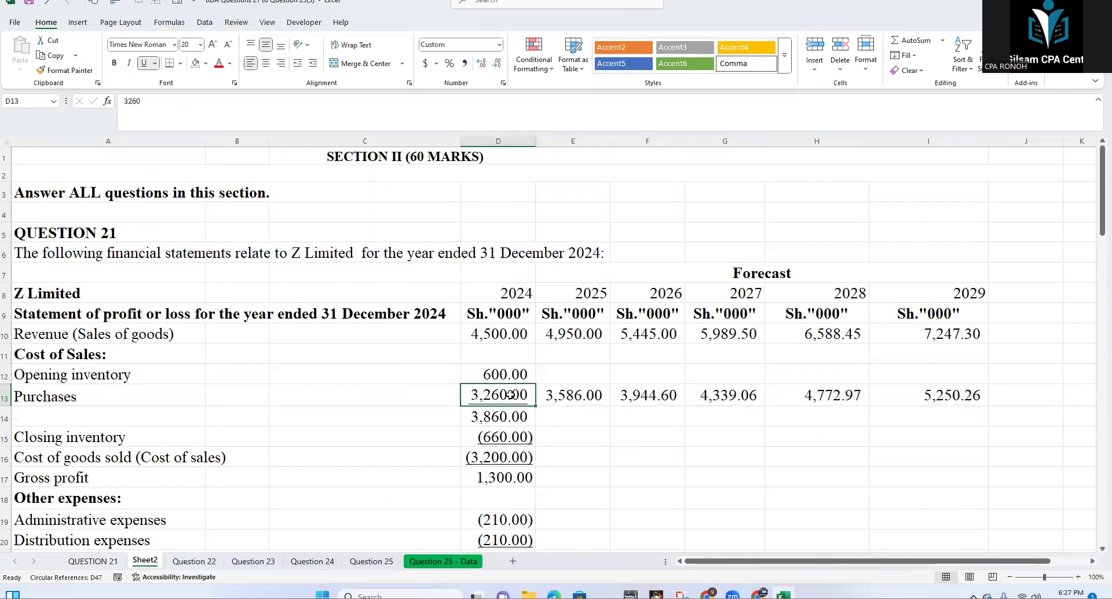
{"action": "key", "text": "ctrl+c"}
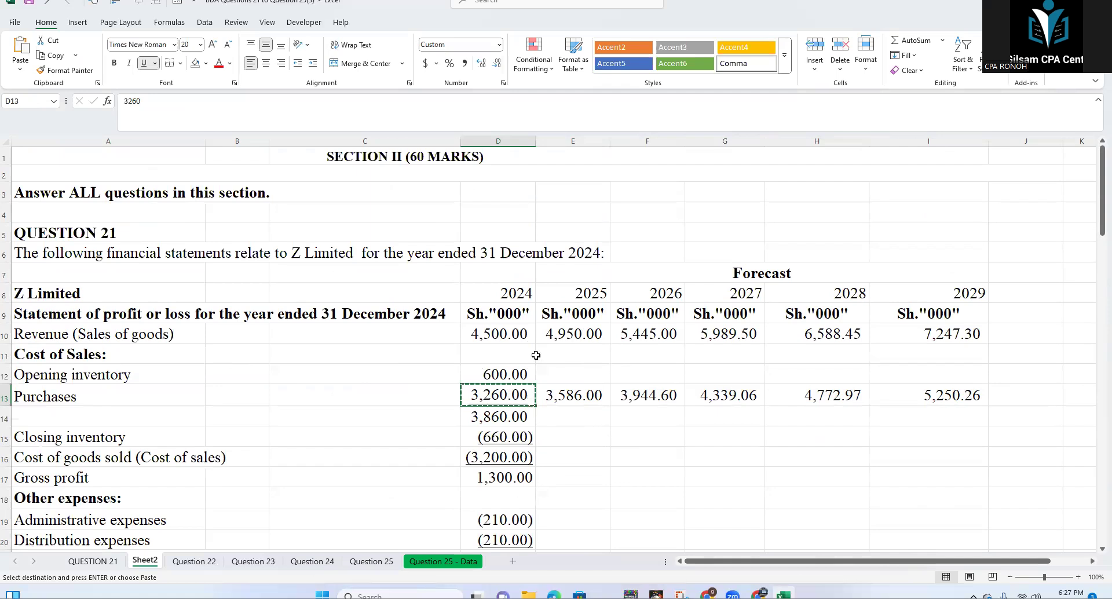
{"action": "left_click", "coordinate": [65, 70]}
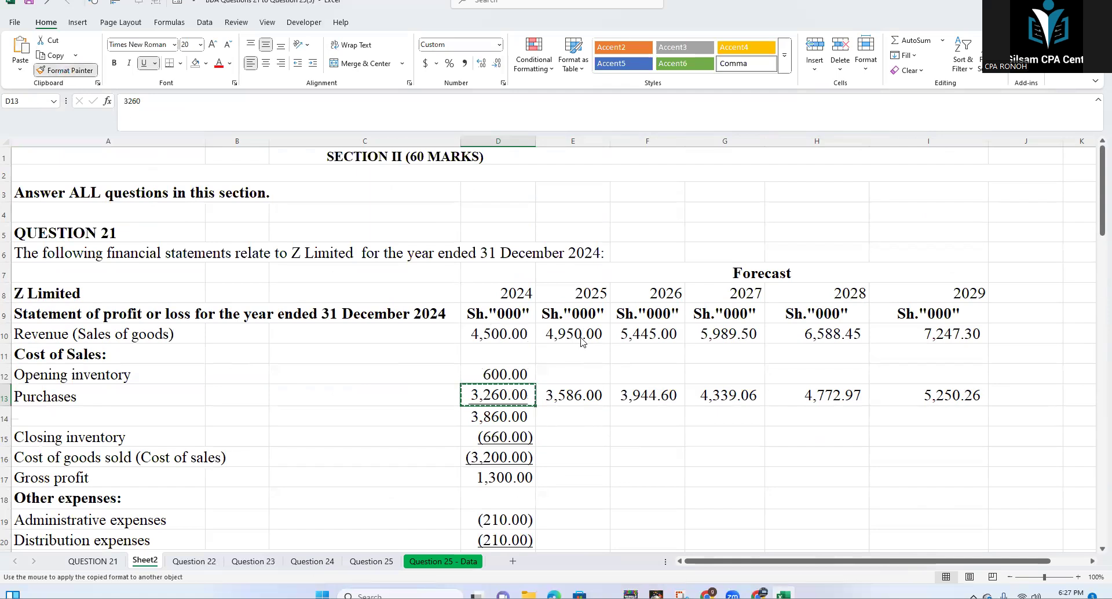
{"action": "left_click_drag", "start_coordinate": [553, 394], "coordinate": [934, 395]}
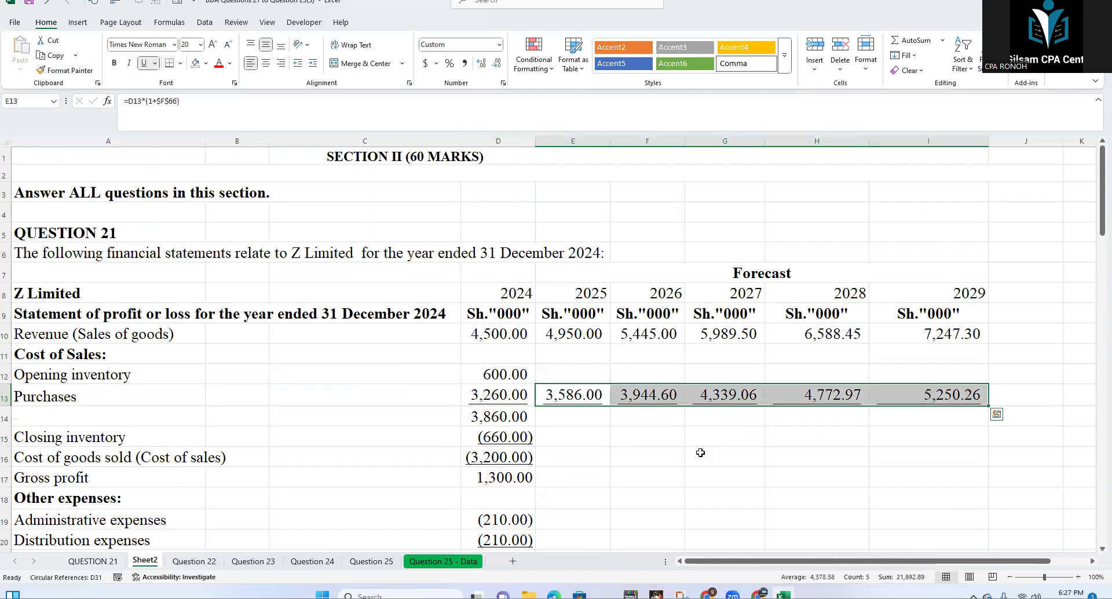
{"action": "left_click", "coordinate": [700, 453]}
Step: Review the 2025 purchases formula and the 2024 opening and closing inventory entries in D12 and D15
{"action": "left_click", "coordinate": [581, 398]}
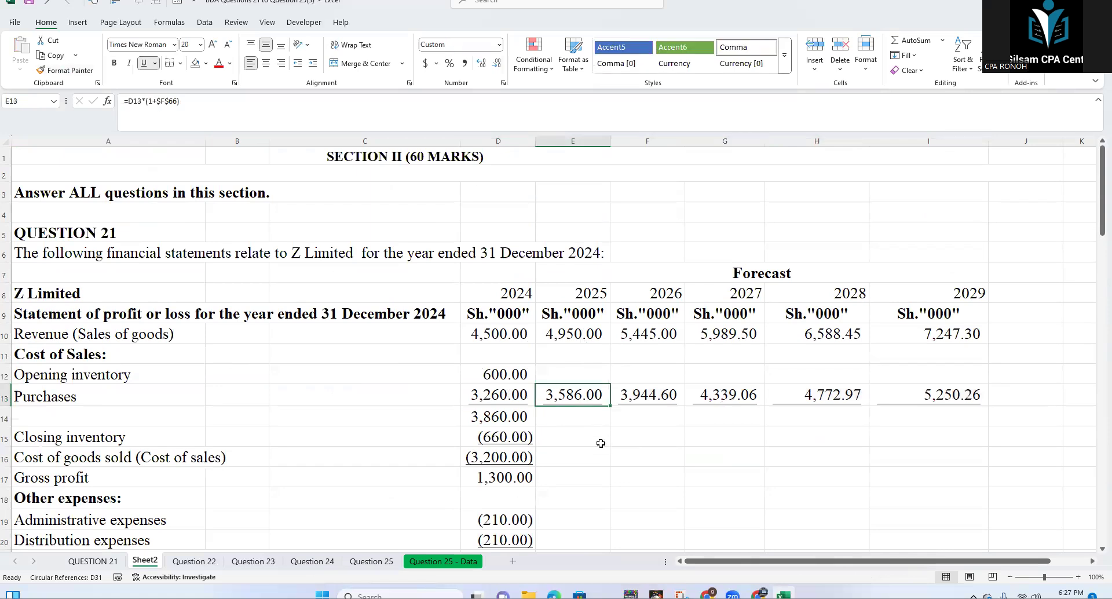
{"action": "left_click", "coordinate": [551, 415]}
{"action": "left_click_drag", "start_coordinate": [69, 371], "coordinate": [458, 374]}
{"action": "left_click", "coordinate": [500, 377]}
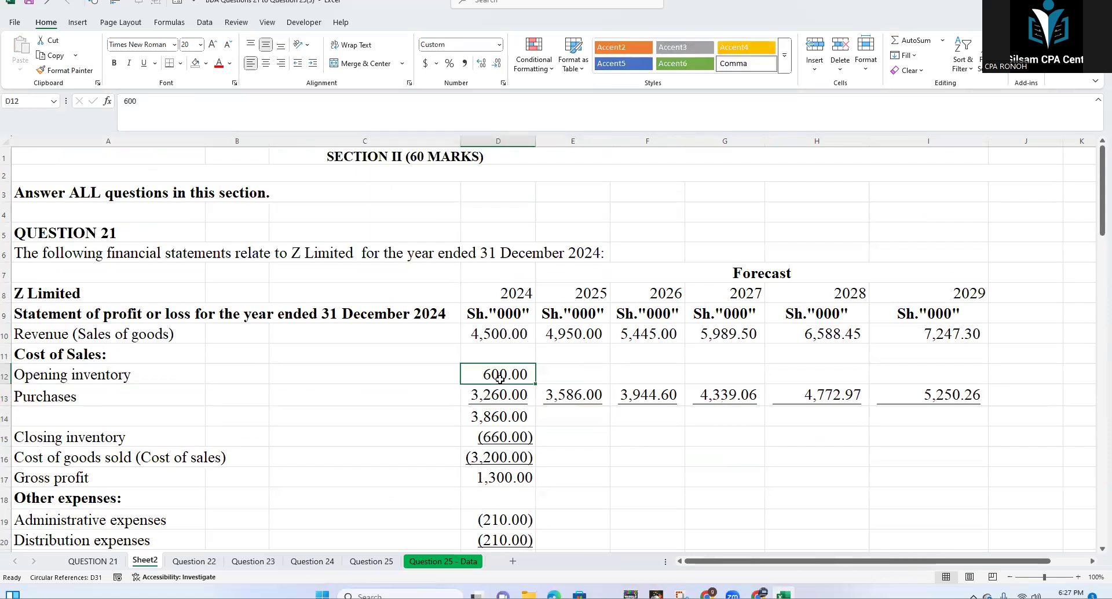
{"action": "left_click", "coordinate": [505, 436]}
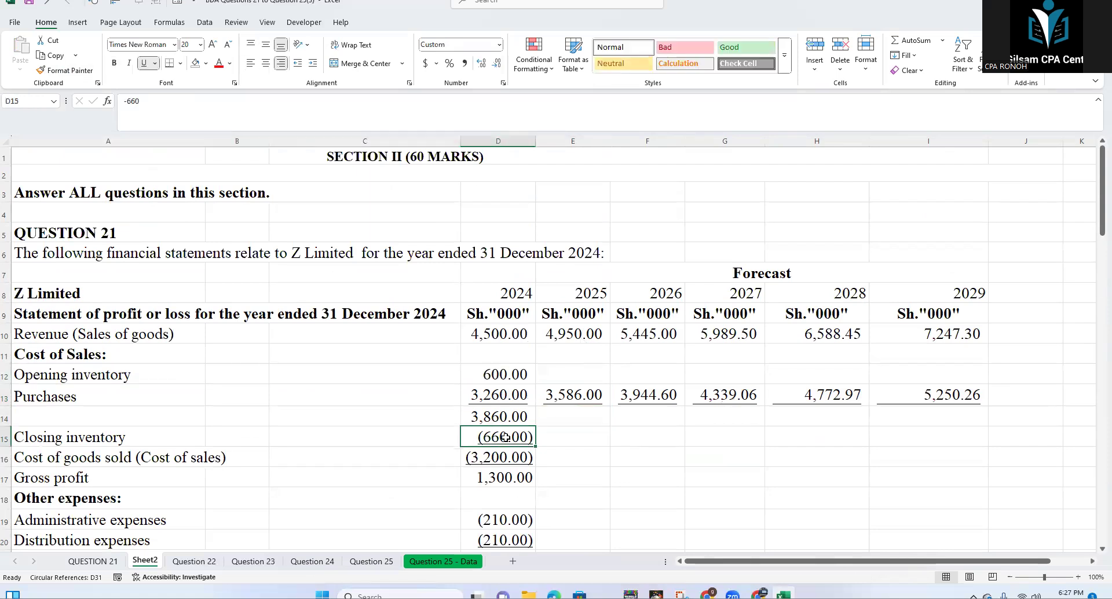
Step: Enter the 2025 opening inventory in E12 as the 2024 closing inventory with its sign reversed, using the formula =-D15
{"action": "left_click", "coordinate": [571, 372]}
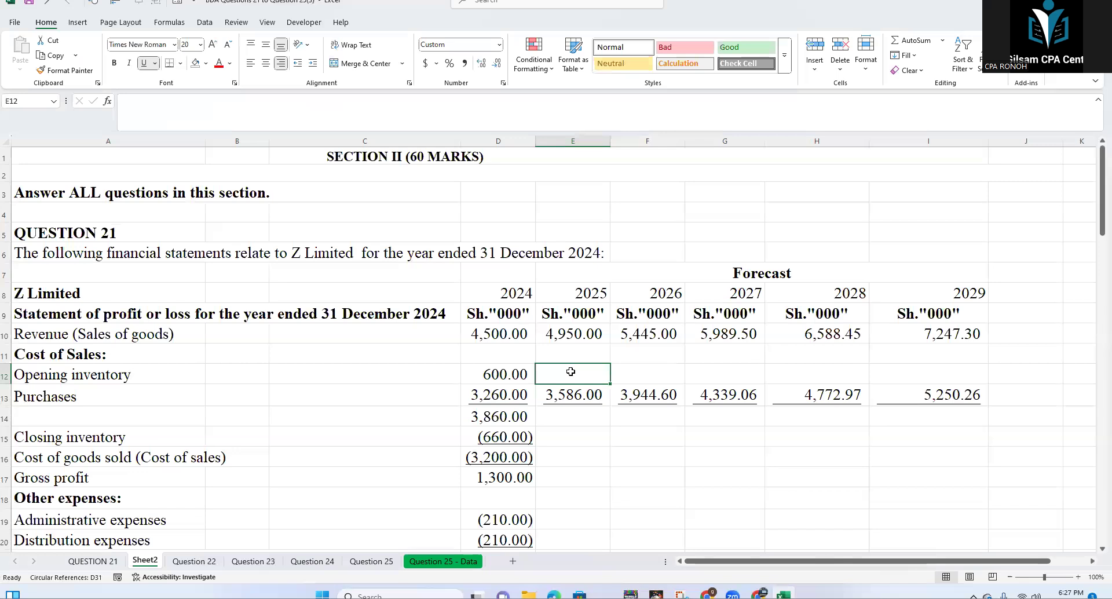
{"action": "left_click_drag", "start_coordinate": [499, 436], "coordinate": [87, 415]}
{"action": "left_click", "coordinate": [502, 313]}
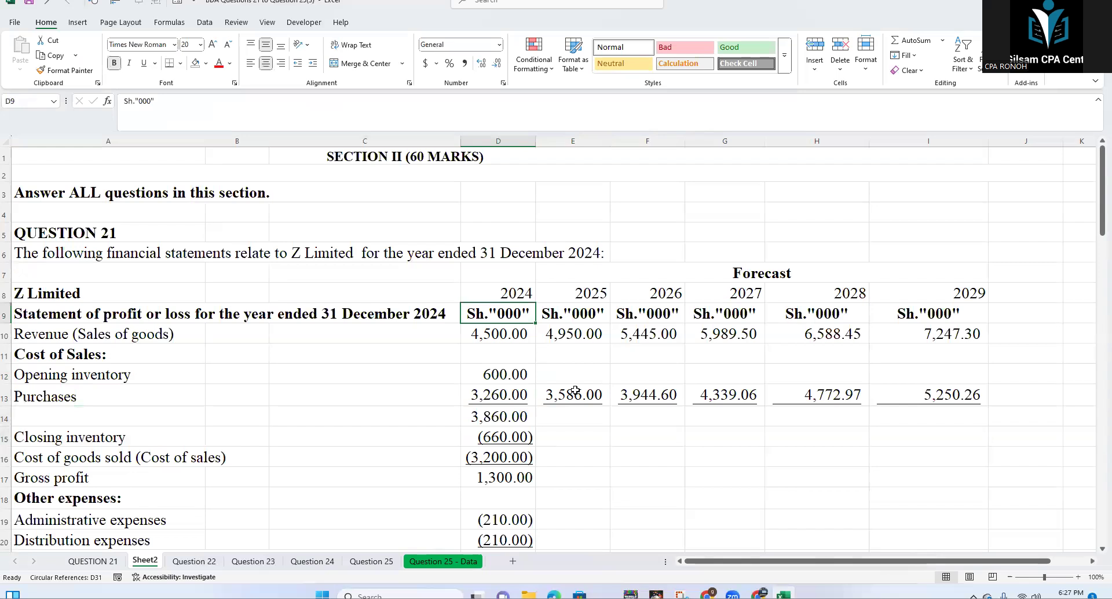
{"action": "left_click", "coordinate": [583, 378]}
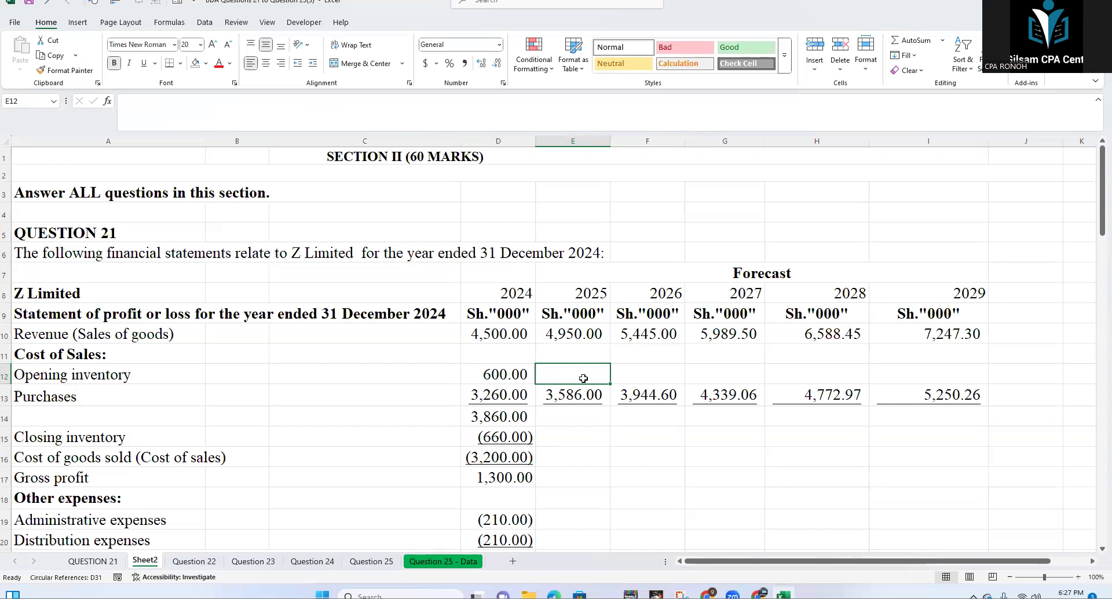
{"action": "left_click", "coordinate": [565, 431]}
{"action": "left_click", "coordinate": [565, 372]}
{"action": "type", "text": "="}
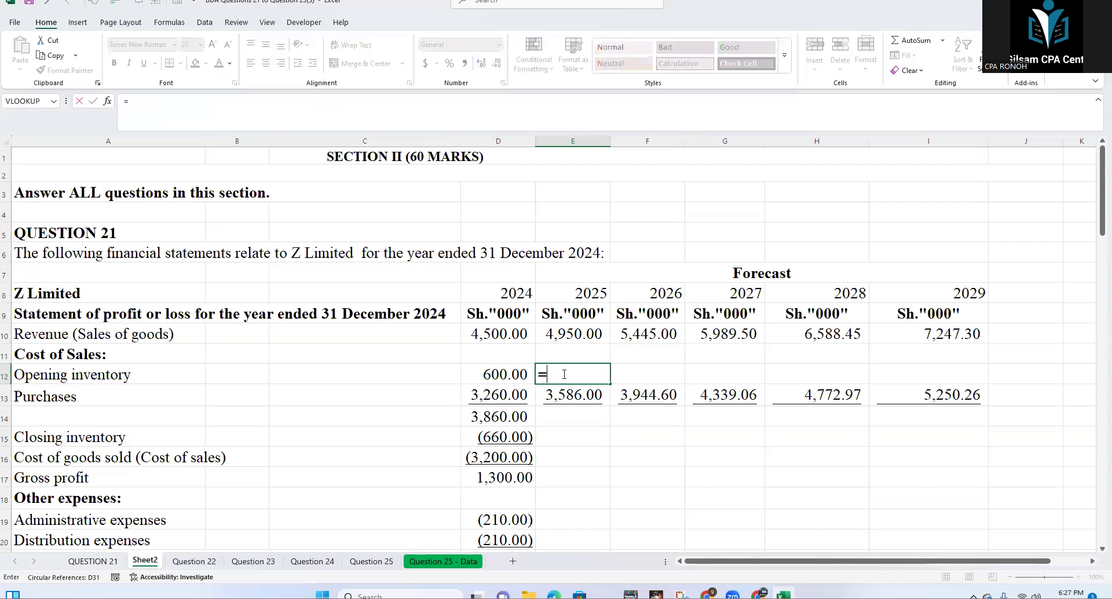
{"action": "left_click", "coordinate": [495, 437]}
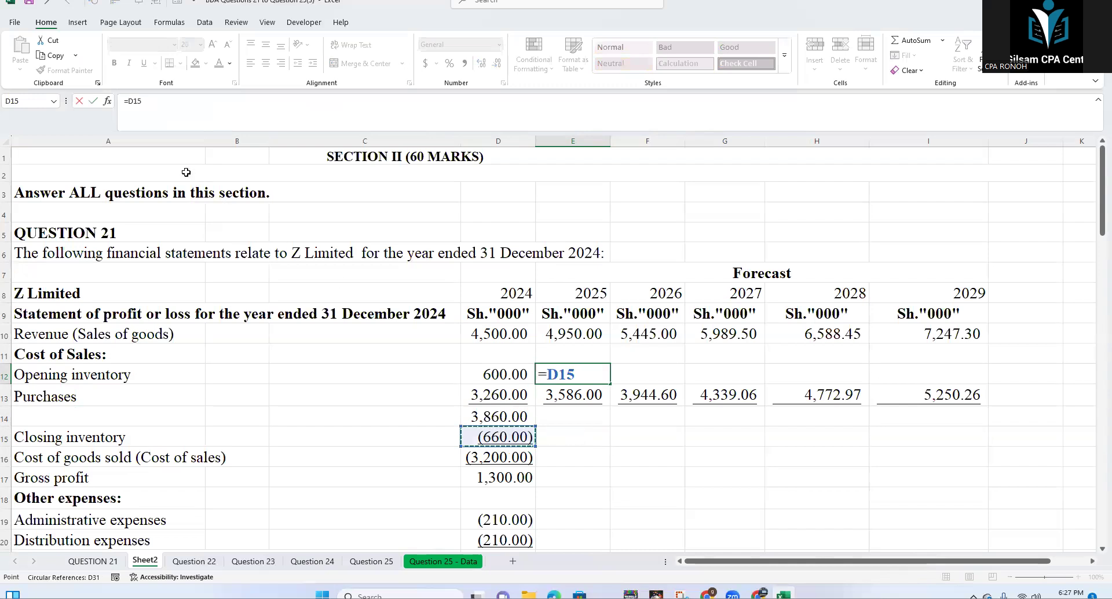
{"action": "left_click", "coordinate": [132, 120]}
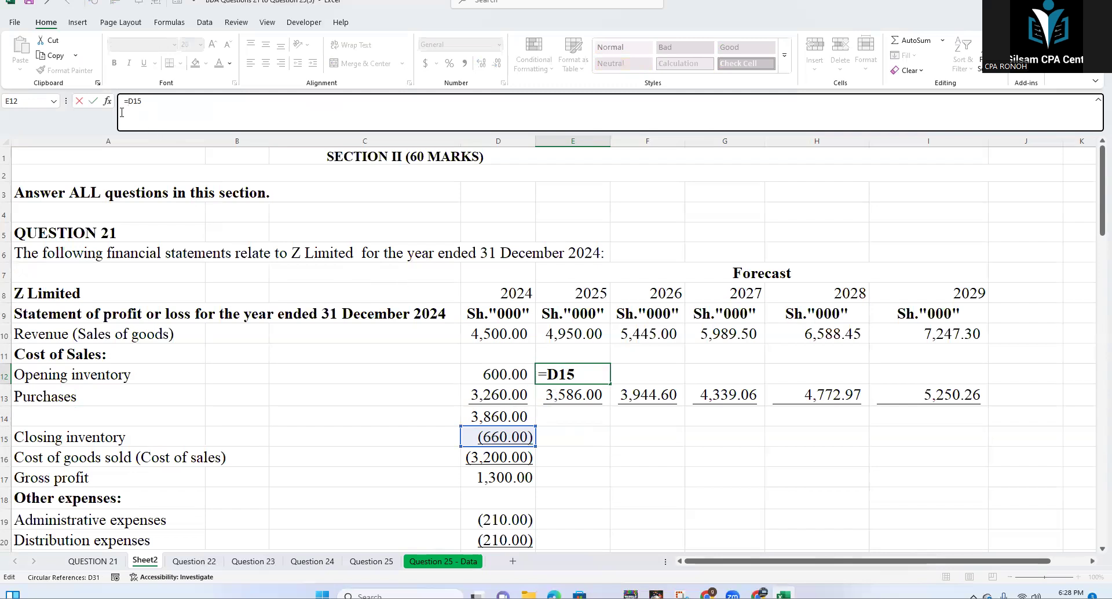
{"action": "key", "text": "Return"}
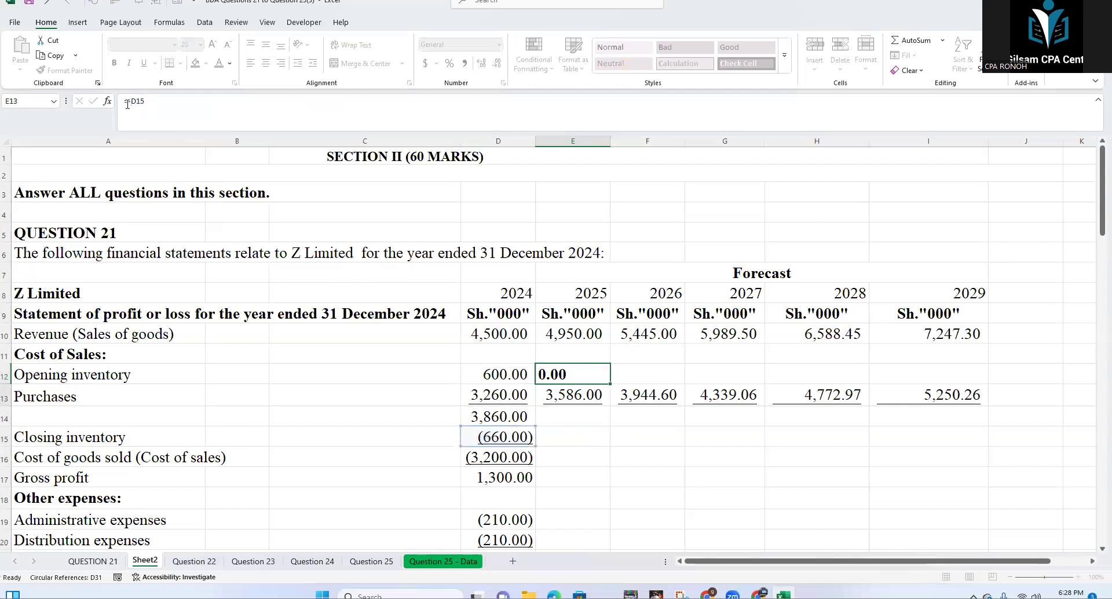
Step: Copy the cell formatting of the 2024 opening inventory in D12 onto the 2025 opening inventory in E12
{"action": "left_click", "coordinate": [582, 375]}
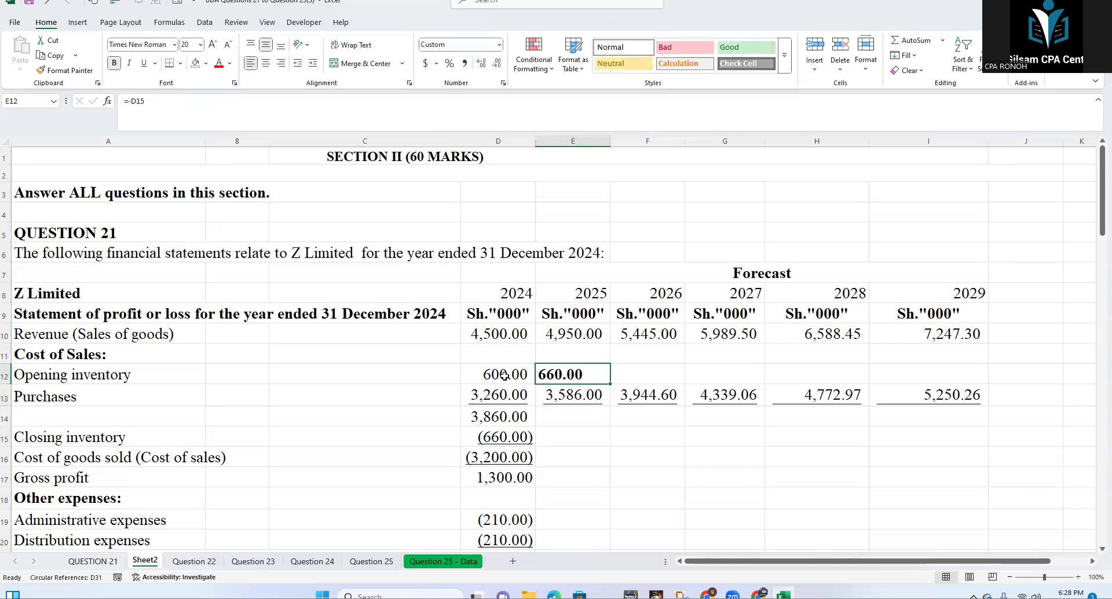
{"action": "left_click", "coordinate": [492, 371]}
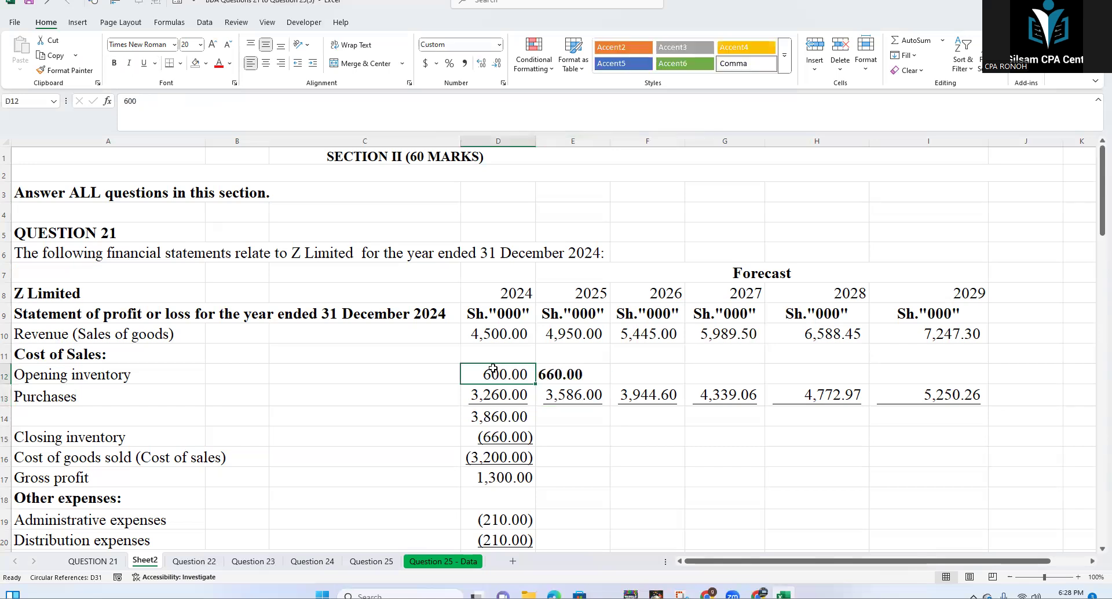
{"action": "left_click", "coordinate": [66, 70]}
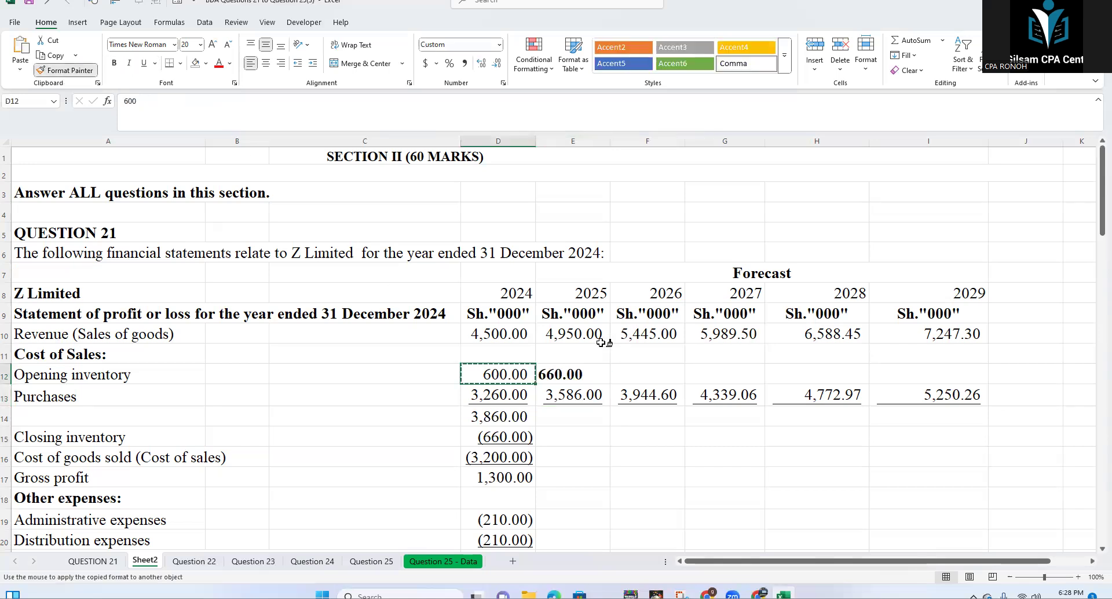
{"action": "left_click", "coordinate": [571, 372]}
{"action": "left_click", "coordinate": [642, 373]}
{"action": "left_click", "coordinate": [576, 371]}
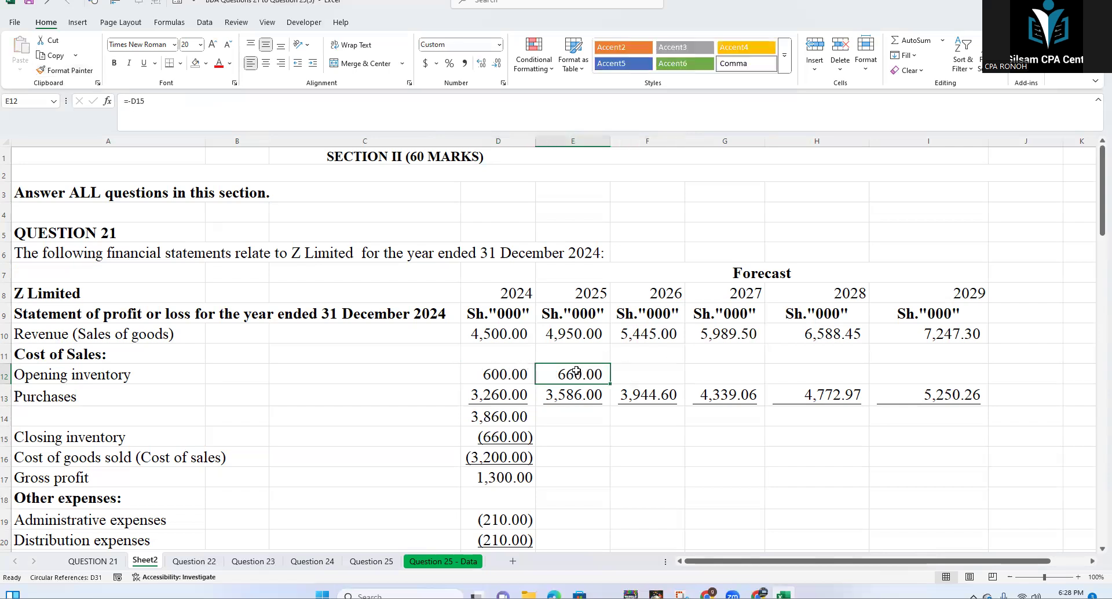
{"action": "left_click", "coordinate": [504, 434]}
{"action": "left_click", "coordinate": [580, 374]}
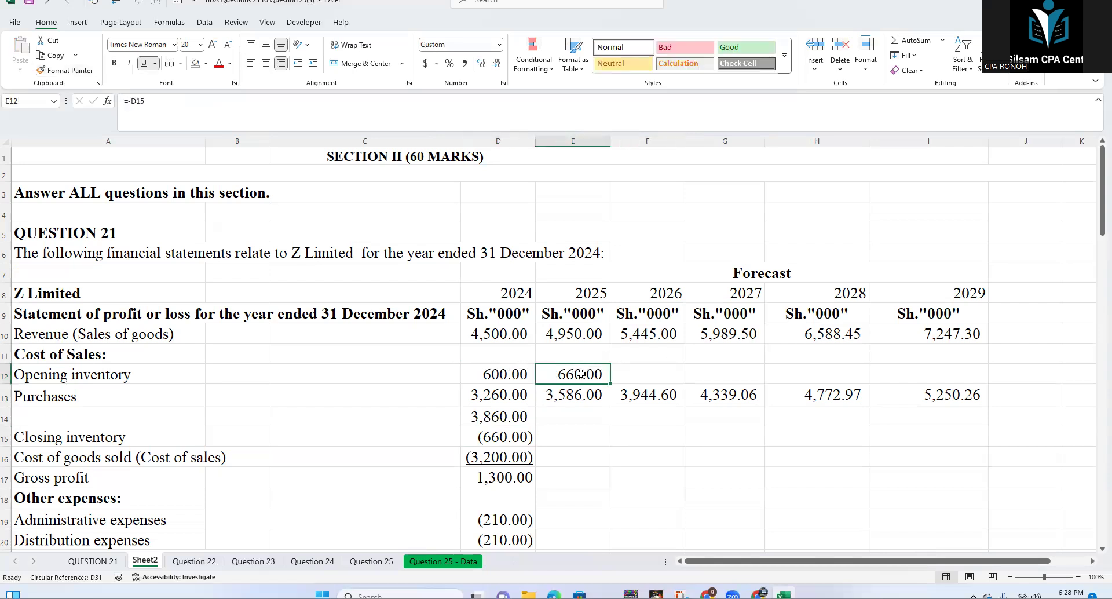
Step: Check the 2024 cost of sales formula in D16 and fill it across to the 2025 cell E16
{"action": "left_click", "coordinate": [575, 420]}
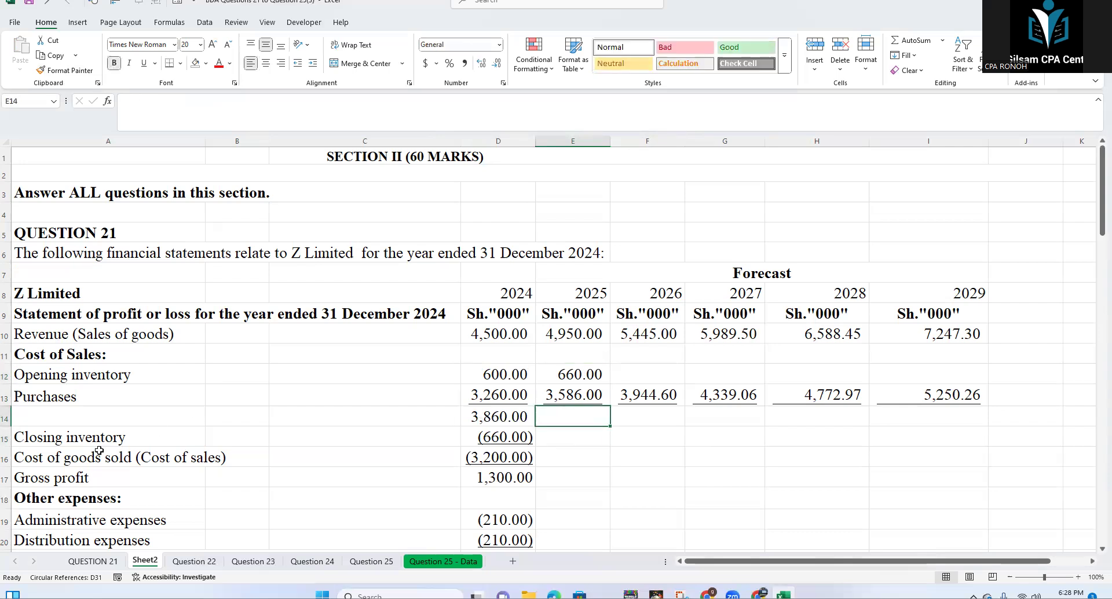
{"action": "left_click_drag", "start_coordinate": [76, 441], "coordinate": [513, 434]}
{"action": "left_click", "coordinate": [503, 450]}
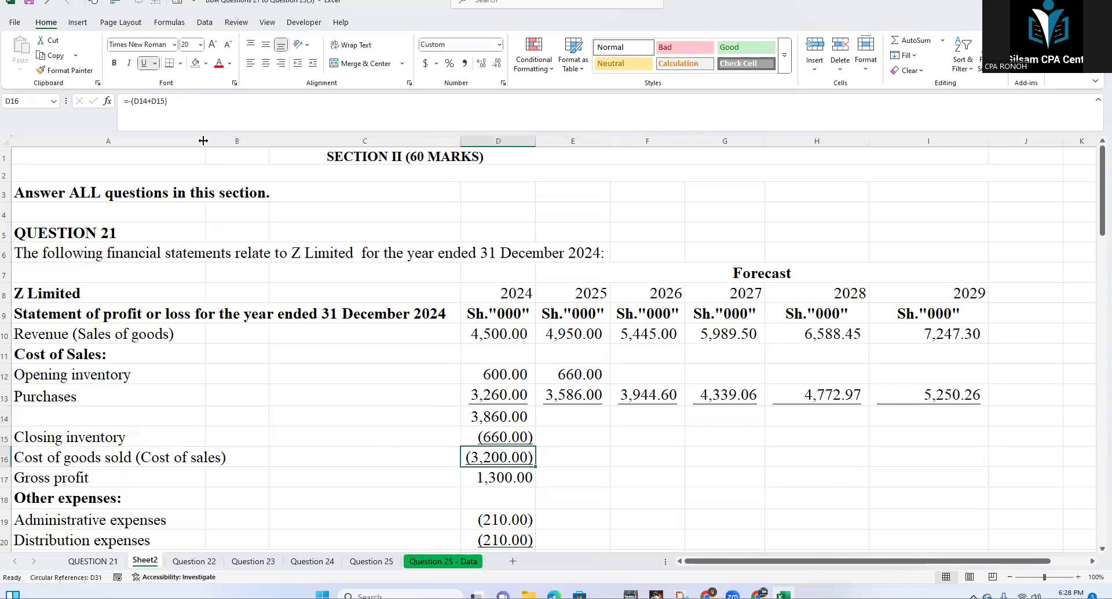
{"action": "double_click", "coordinate": [483, 449]}
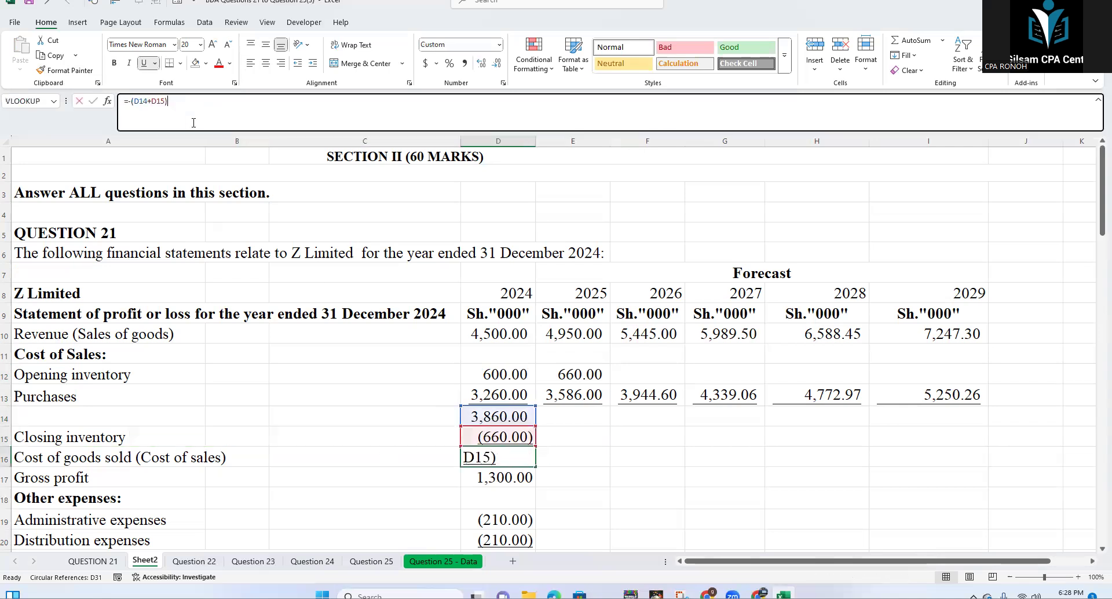
{"action": "left_click", "coordinate": [662, 458]}
{"action": "key", "text": "Left"}
{"action": "key", "text": "Left"}
{"action": "left_click_drag", "start_coordinate": [535, 466], "coordinate": [576, 455]}
{"action": "left_click", "coordinate": [498, 451]}
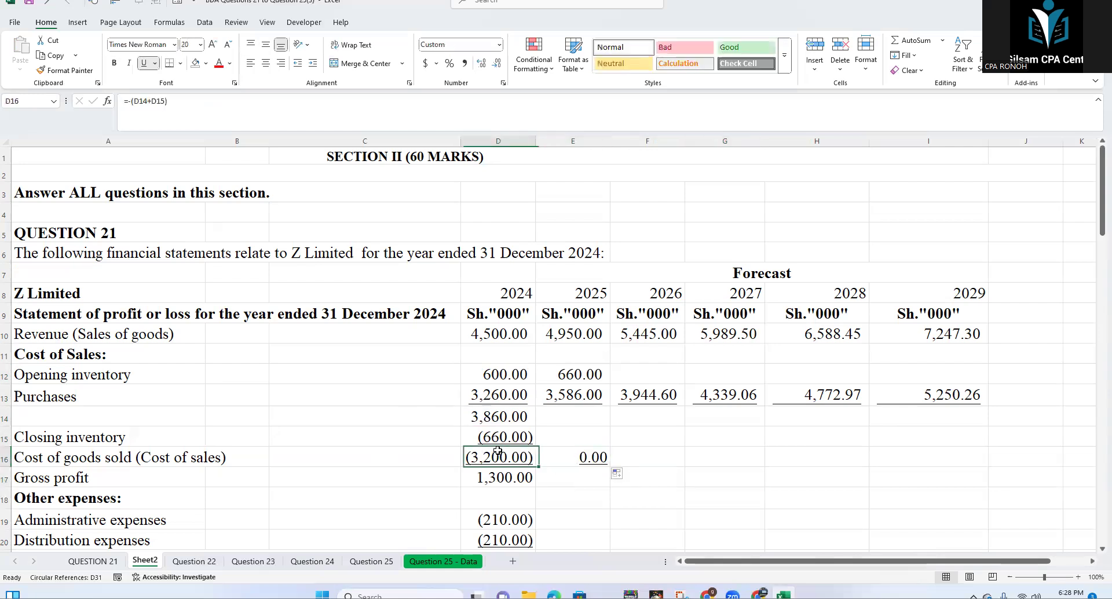
Step: Fill the 2024 opening inventory plus purchases subtotal in D14 across to 2029 in I14, and check the 2025 formula
{"action": "double_click", "coordinate": [498, 450]}
{"action": "double_click", "coordinate": [576, 430]}
{"action": "left_click_drag", "start_coordinate": [500, 373], "coordinate": [498, 396]}
{"action": "left_click", "coordinate": [495, 411]}
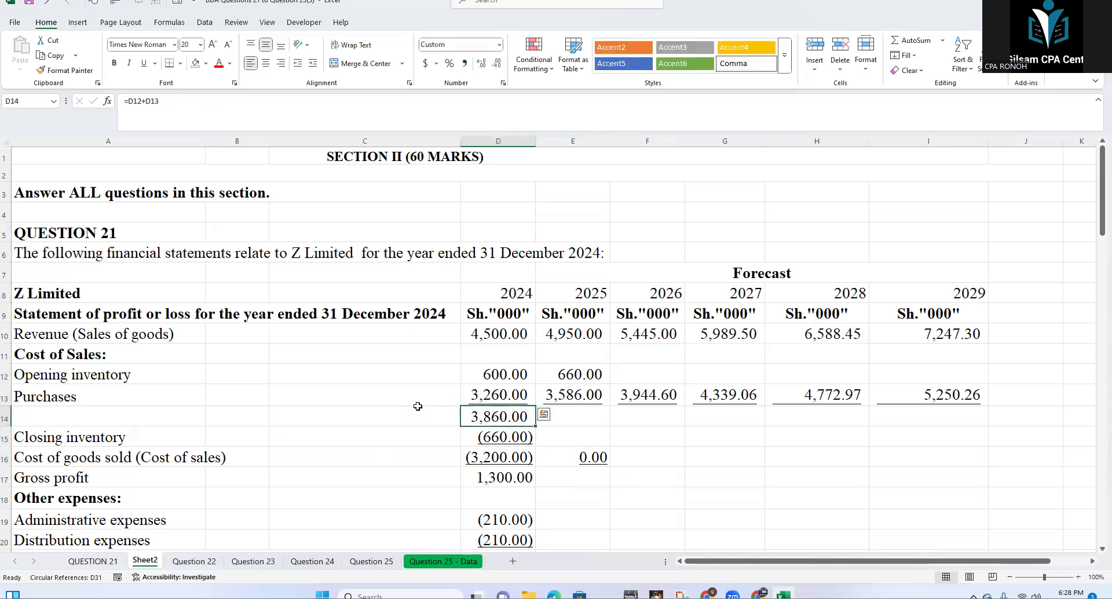
{"action": "left_click_drag", "start_coordinate": [417, 405], "coordinate": [497, 396]}
{"action": "left_click", "coordinate": [498, 437]}
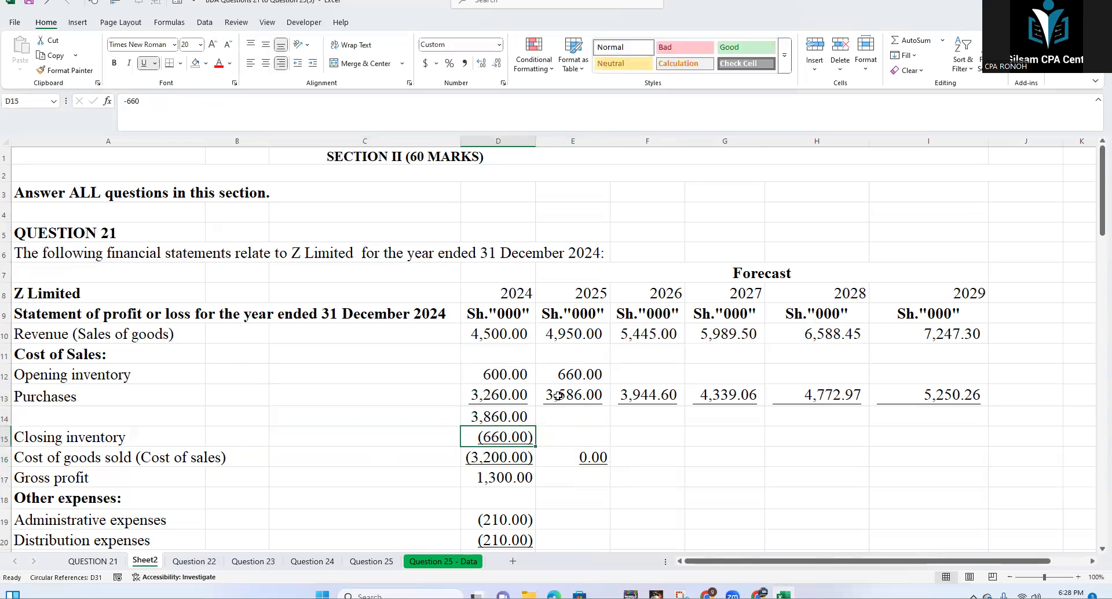
{"action": "left_click", "coordinate": [494, 413]}
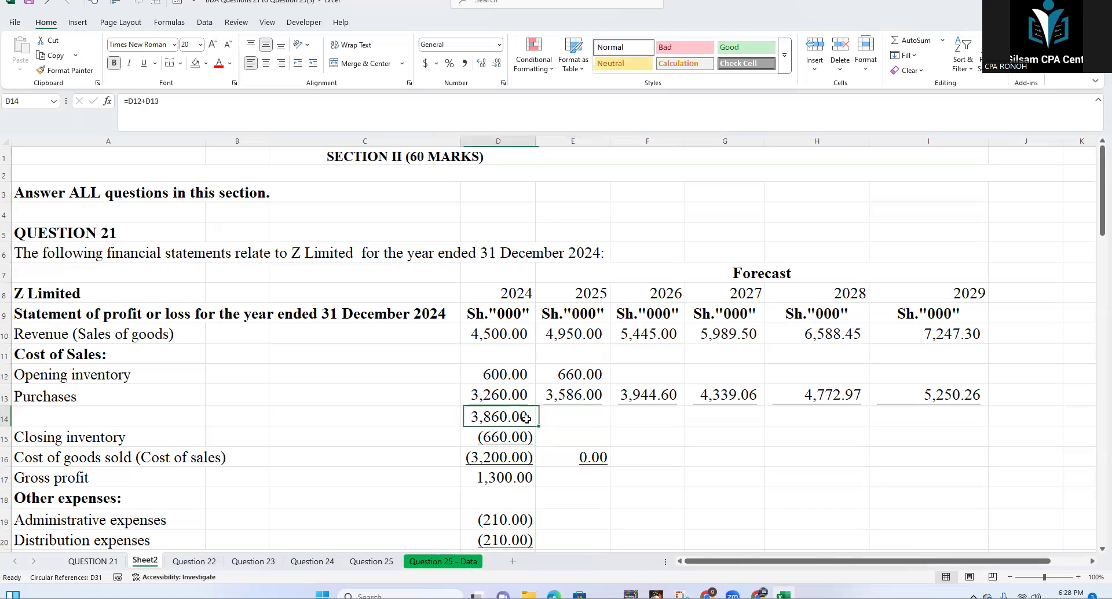
{"action": "left_click_drag", "start_coordinate": [535, 427], "coordinate": [984, 452]}
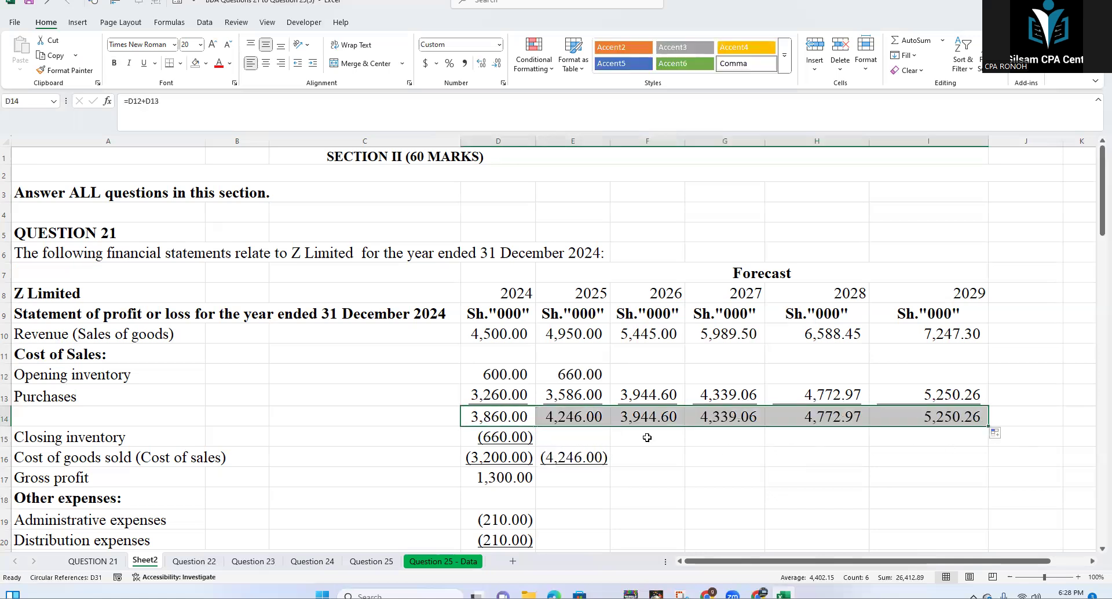
{"action": "left_click", "coordinate": [570, 417]}
{"action": "left_click", "coordinate": [579, 374]}
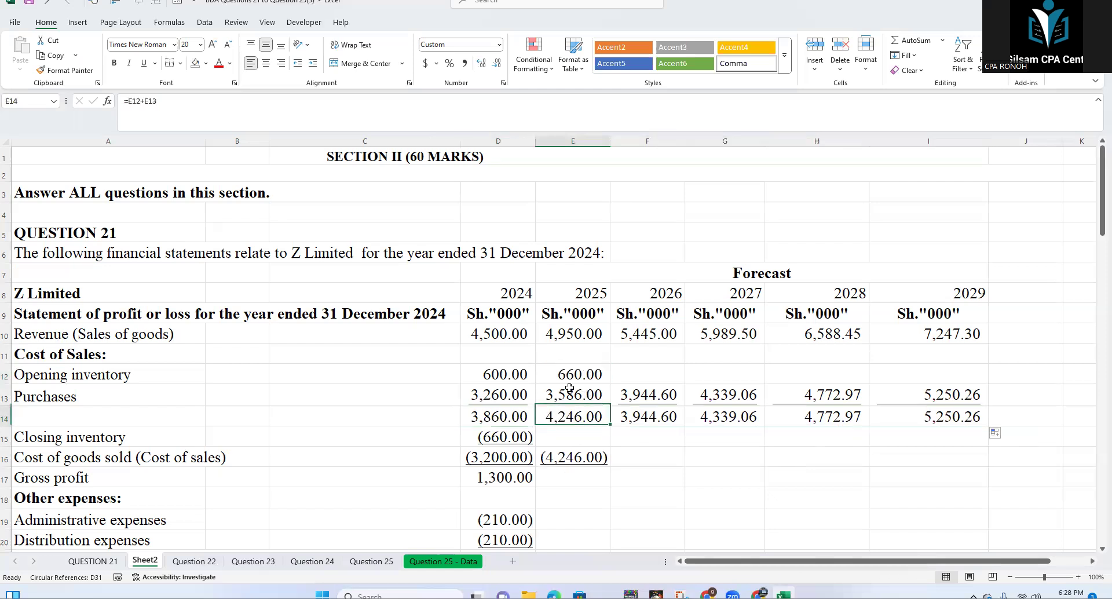
{"action": "left_click", "coordinate": [572, 414]}
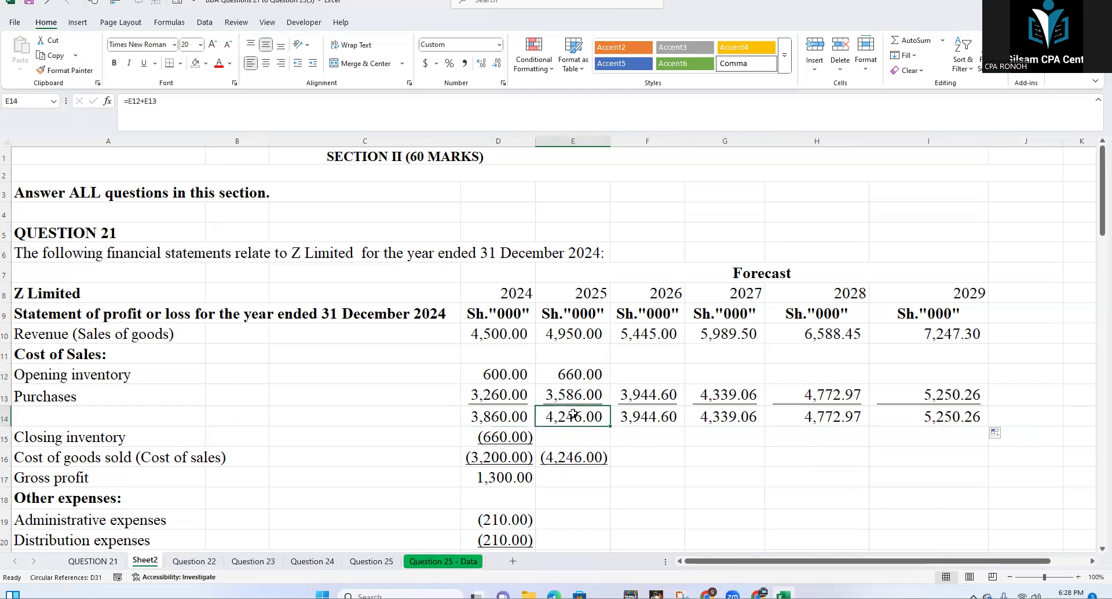
Step: Examine the closing inventory and gross profit rows together with the gross profit assumption used to determine closing inventory
{"action": "left_click", "coordinate": [565, 436]}
{"action": "left_click_drag", "start_coordinate": [488, 434], "coordinate": [559, 437]}
{"action": "left_click", "coordinate": [559, 436]}
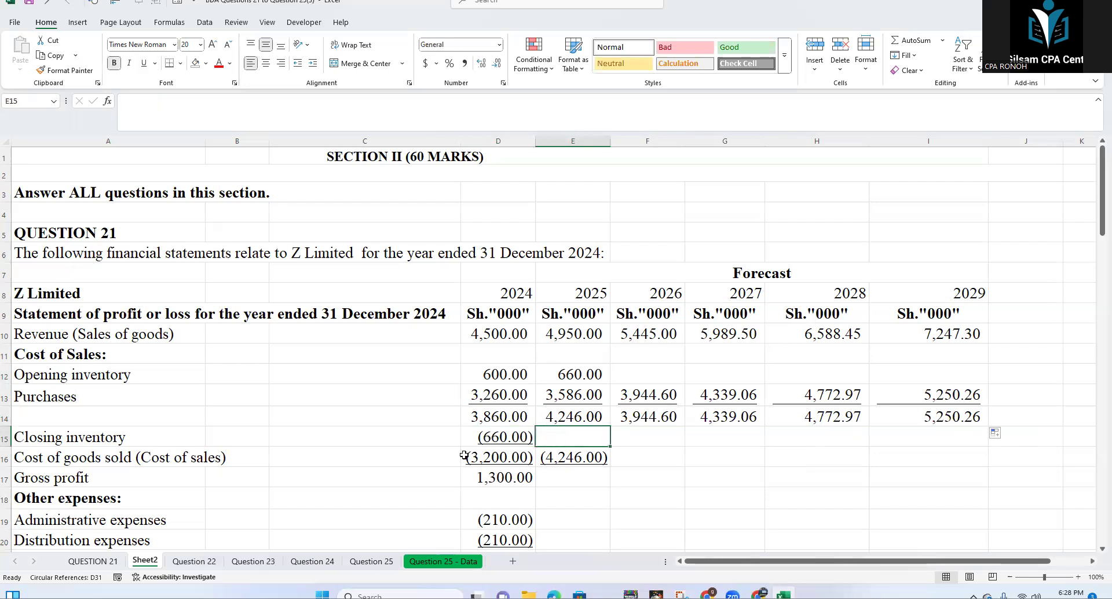
{"action": "left_click_drag", "start_coordinate": [49, 475], "coordinate": [486, 483]}
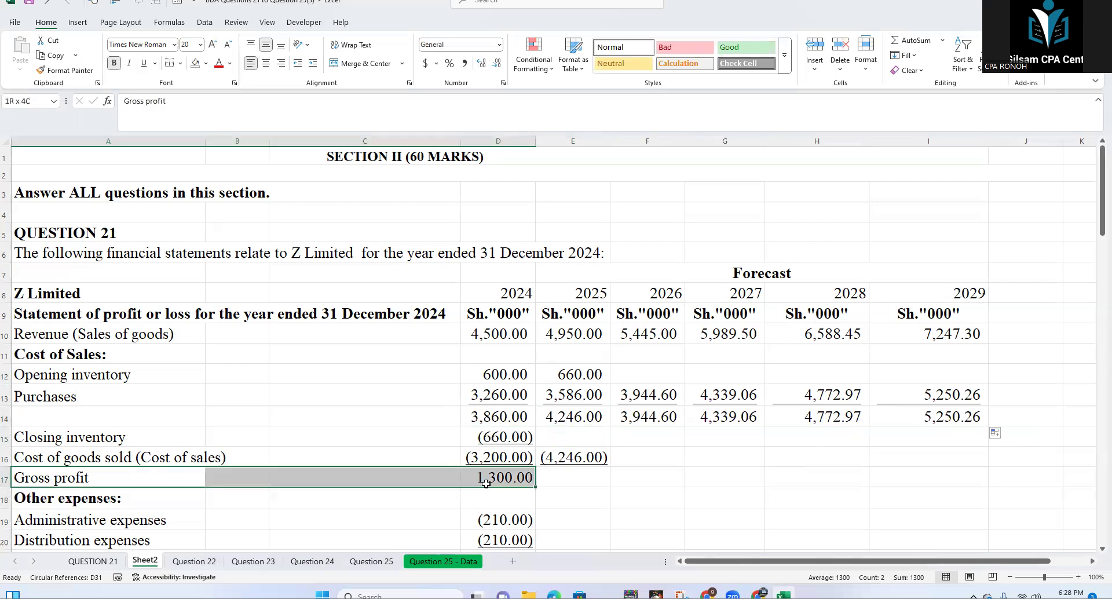
{"action": "left_click", "coordinate": [492, 481]}
{"action": "left_click", "coordinate": [564, 476]}
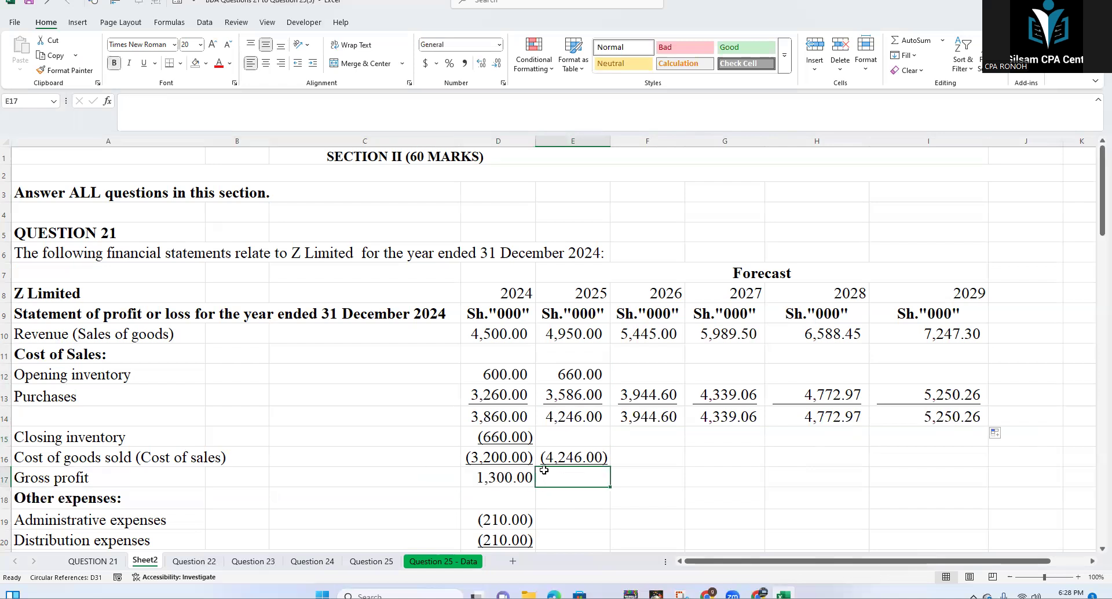
{"action": "scroll", "coordinate": [313, 447], "scroll_direction": "down", "scroll_amount": 17}
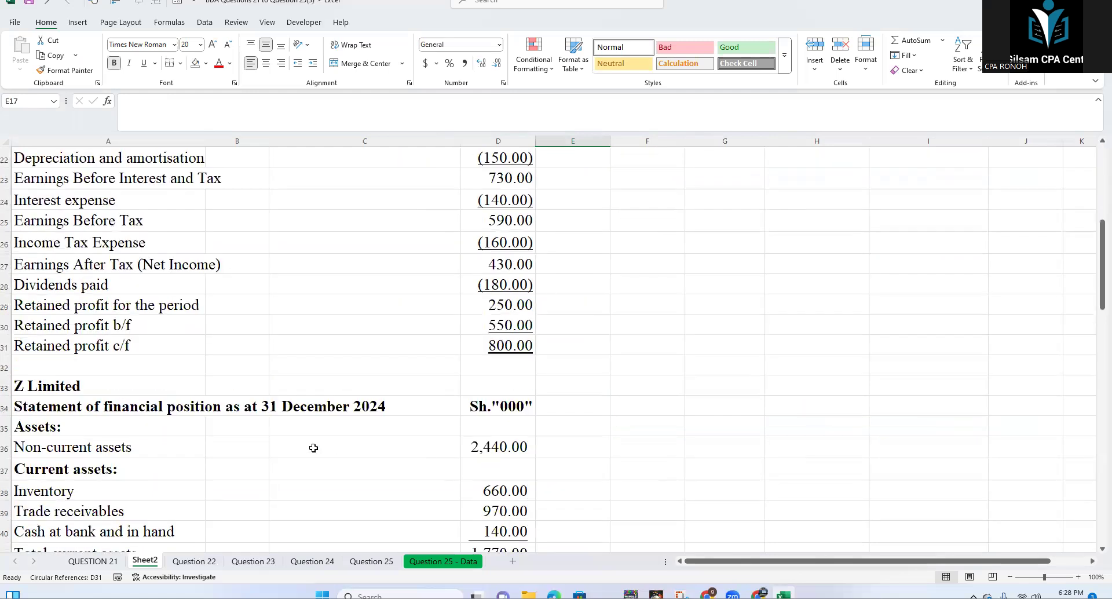
{"action": "scroll", "coordinate": [134, 321], "scroll_direction": "down", "scroll_amount": 3}
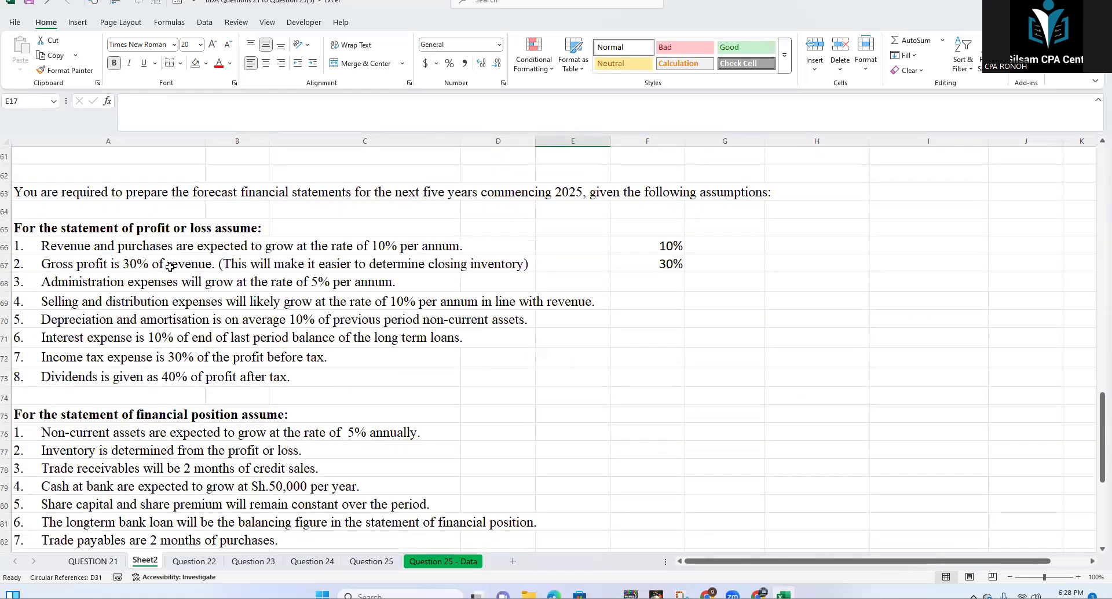
{"action": "scroll", "coordinate": [169, 266], "scroll_direction": "up", "scroll_amount": 19}
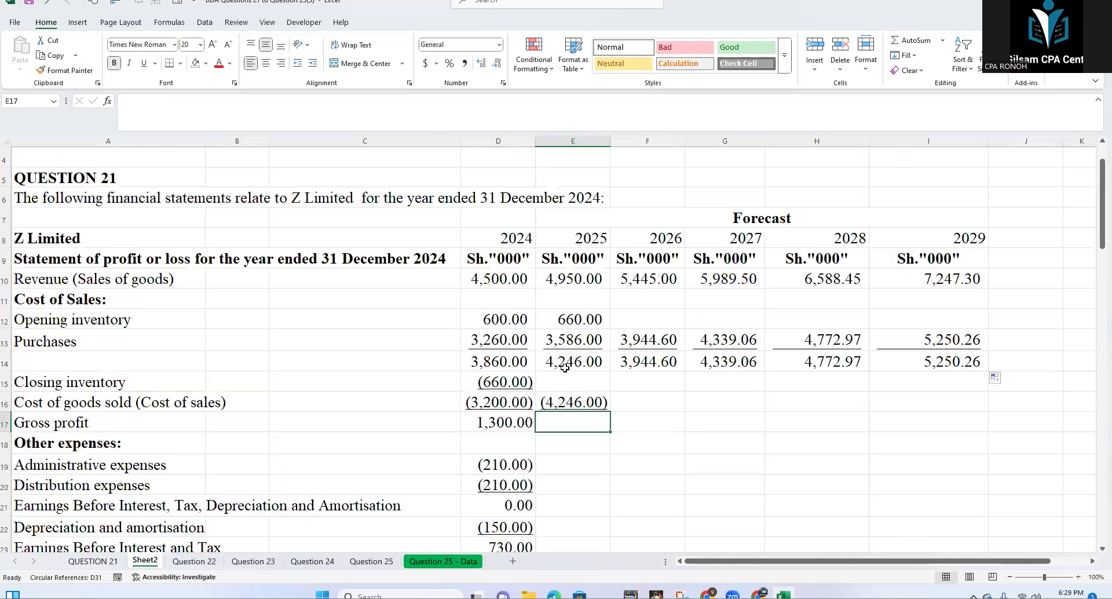
Step: Enter =E10*$F$67 in the 2025 closing inventory cell E15, multiplying 2025 revenue by the fixed gross profit rate
{"action": "left_click", "coordinate": [577, 382]}
{"action": "type", "text": "="}
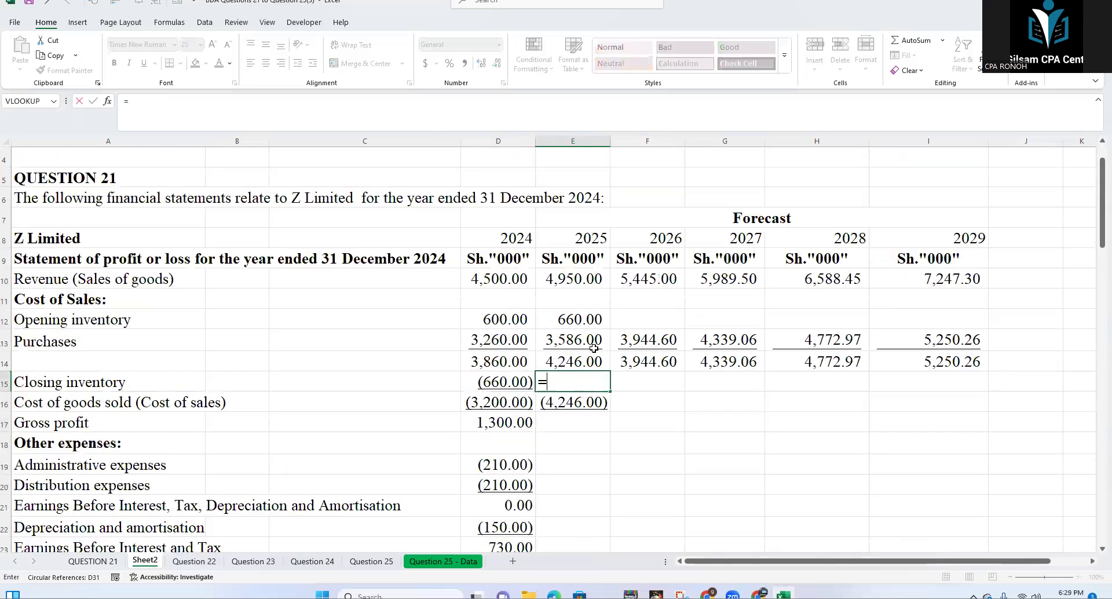
{"action": "left_click", "coordinate": [575, 281]}
{"action": "type", "text": "*"}
{"action": "scroll", "coordinate": [533, 427], "scroll_direction": "down", "scroll_amount": 1}
{"action": "scroll", "coordinate": [533, 428], "scroll_direction": "down", "scroll_amount": 17}
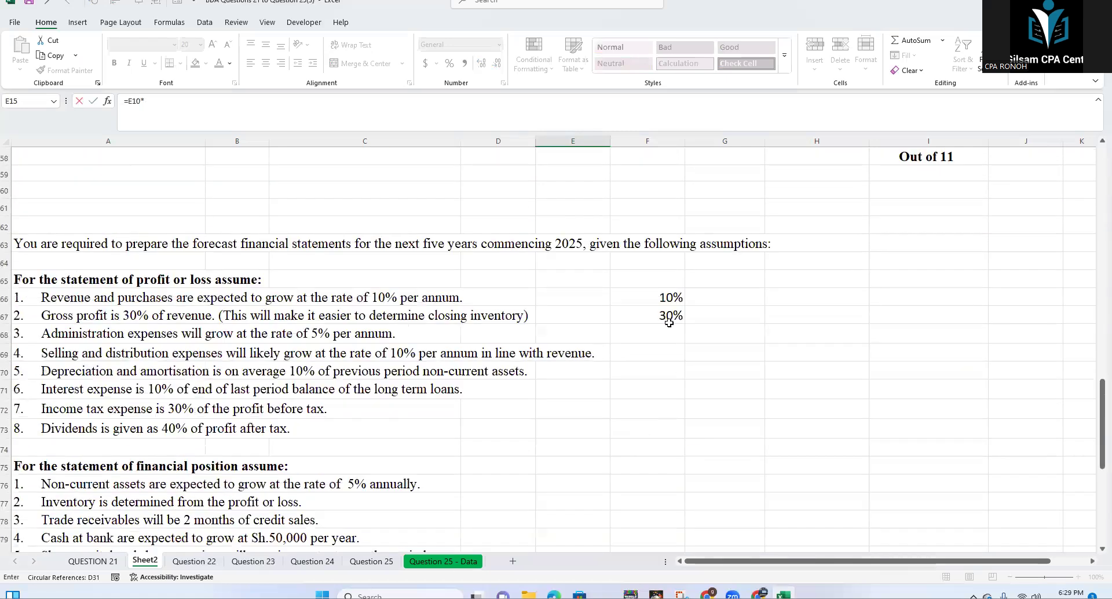
{"action": "left_click", "coordinate": [669, 322]}
{"action": "left_click", "coordinate": [173, 102]}
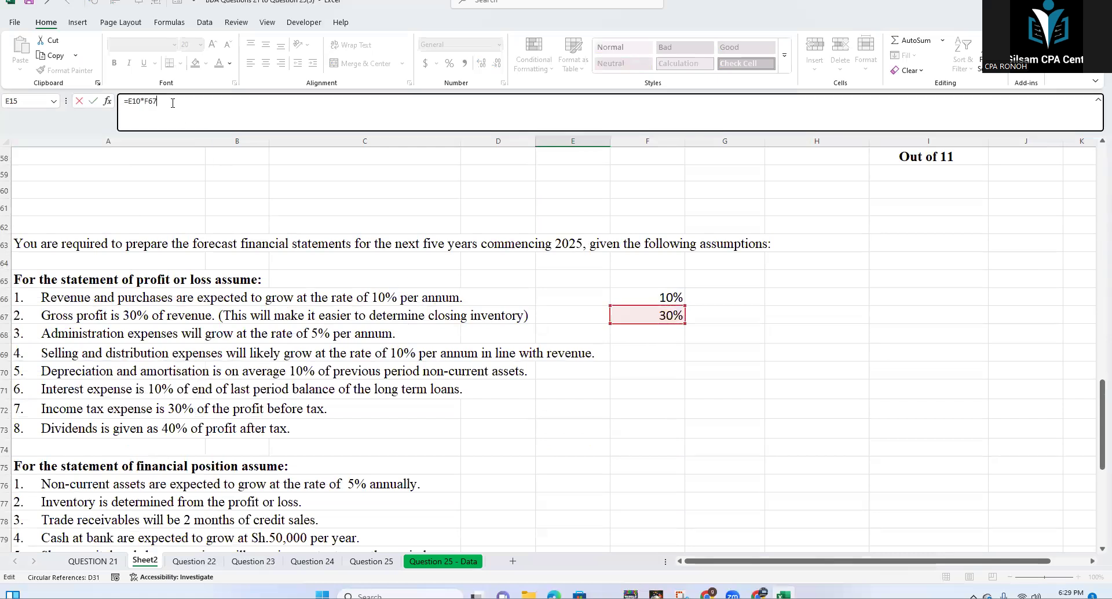
{"action": "key", "text": "F4"}
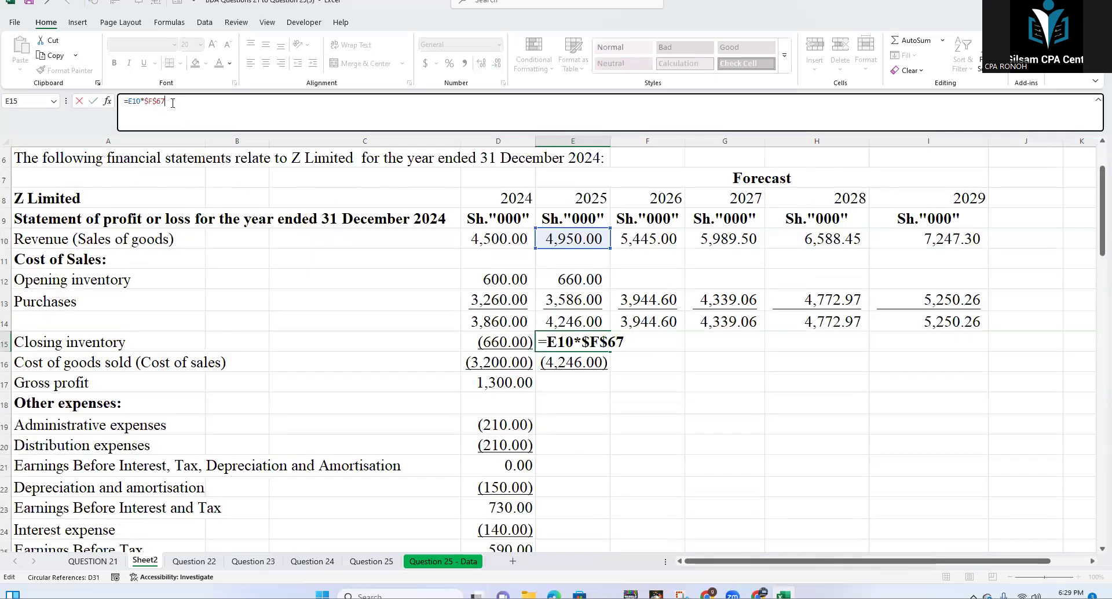
{"action": "key", "text": "Return"}
Step: Change the 2025 closing inventory formula in E15 to =-(E10*$F$67) so that it is deducted as a negative
{"action": "left_click", "coordinate": [598, 342]}
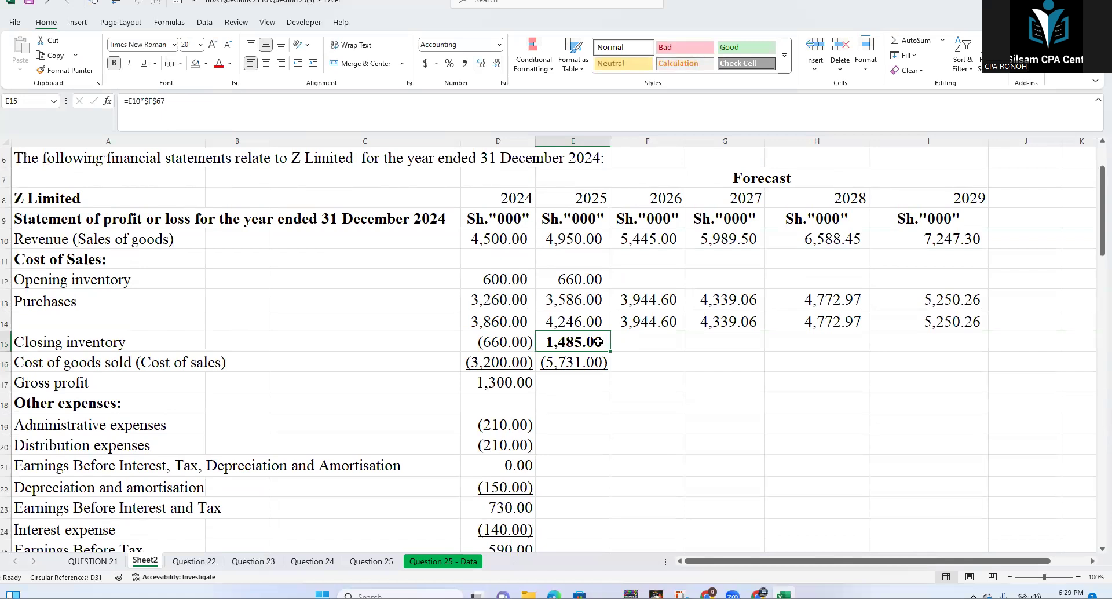
{"action": "left_click", "coordinate": [129, 107]}
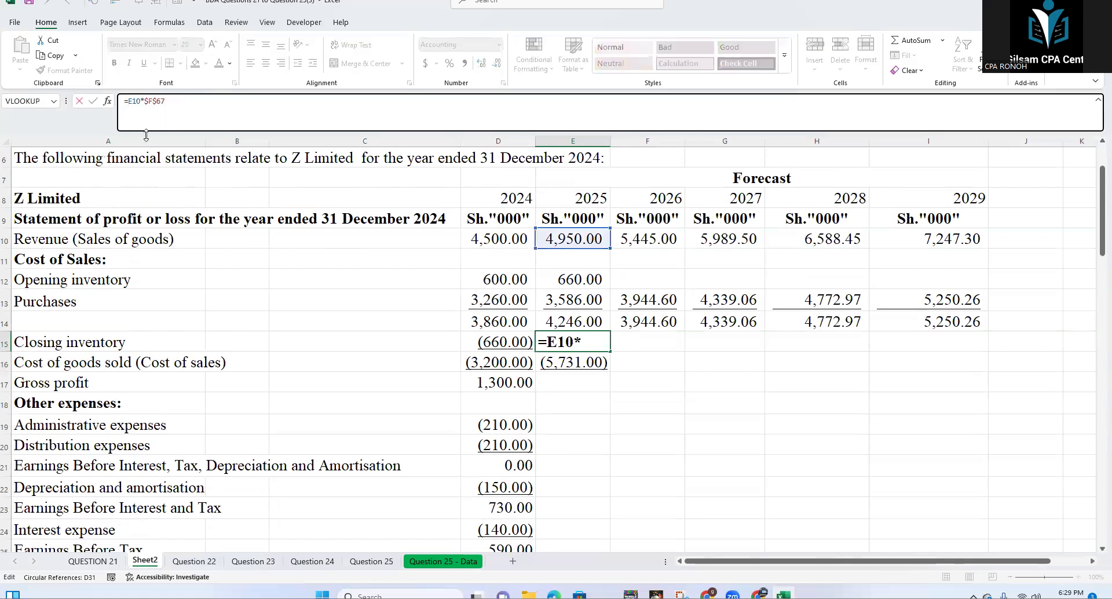
{"action": "type", "text": "("}
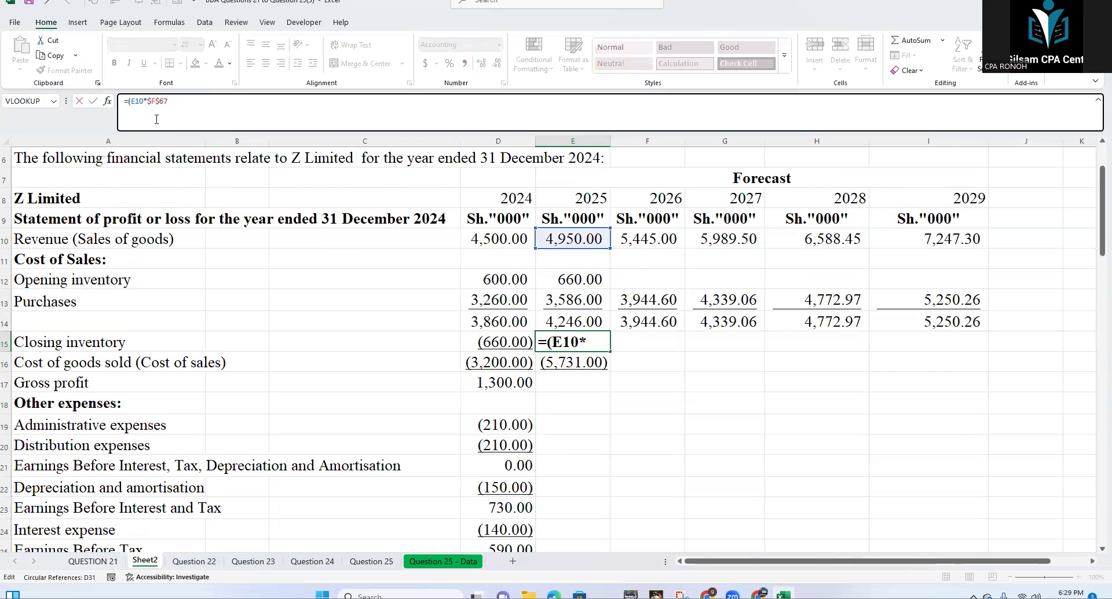
{"action": "left_click", "coordinate": [168, 103]}
{"action": "type", "text": ")-"}
{"action": "key", "text": "Return"}
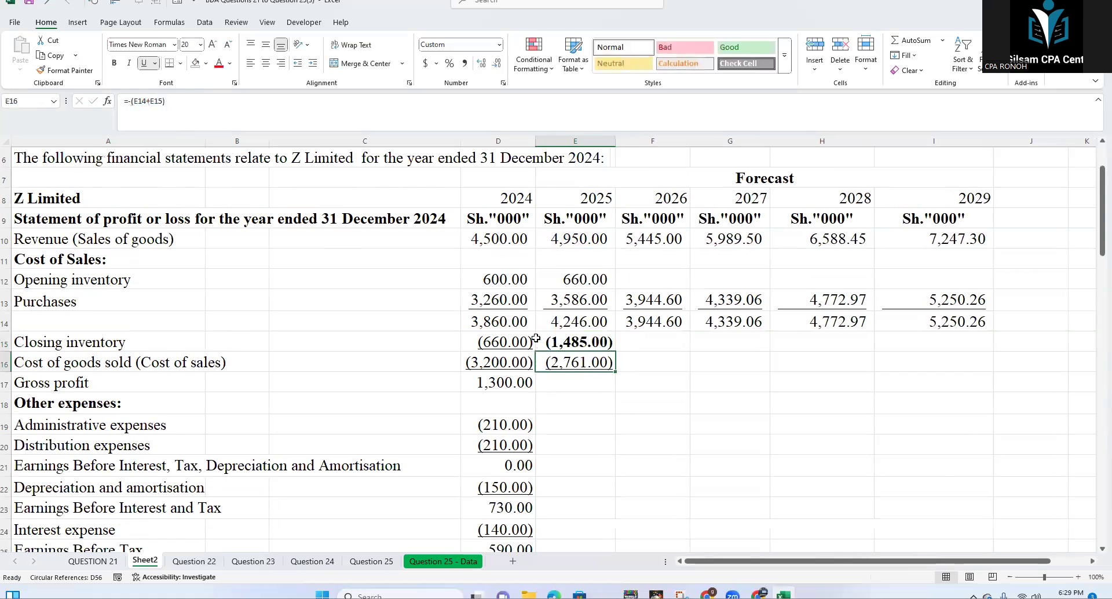
Step: Copy the formatting of the 2024 closing inventory cell D15 onto the 2025 cell E15
{"action": "left_click", "coordinate": [515, 341]}
{"action": "key", "text": "ctrl+c"}
{"action": "left_click", "coordinate": [65, 70]}
{"action": "left_click", "coordinate": [553, 342]}
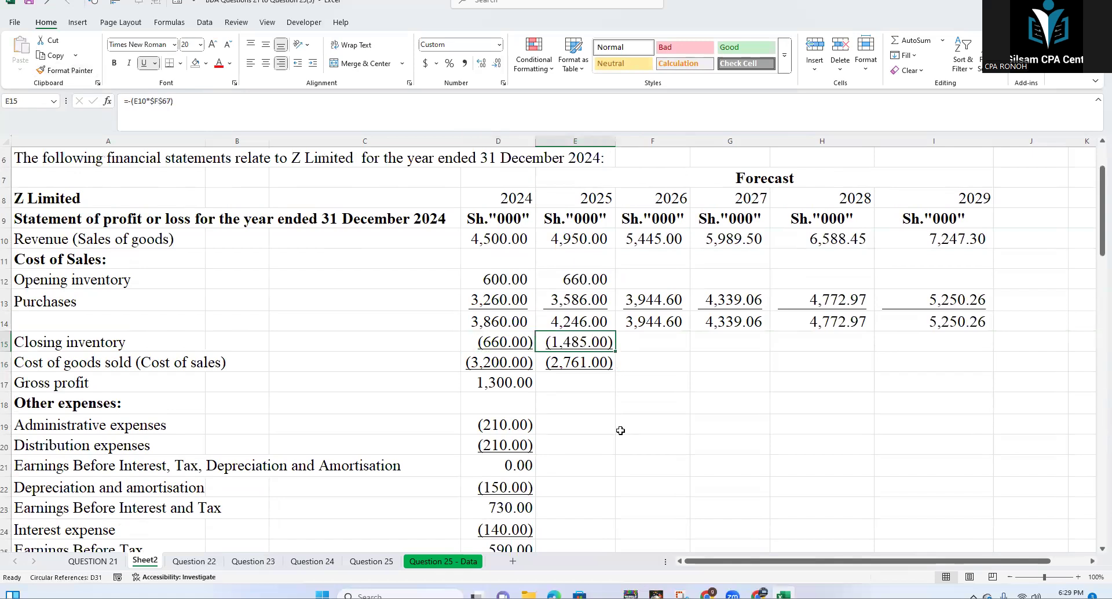
Step: Check the 2025 cost of sales formula in E16 against the 2024 formula in D16
{"action": "left_click", "coordinate": [561, 370]}
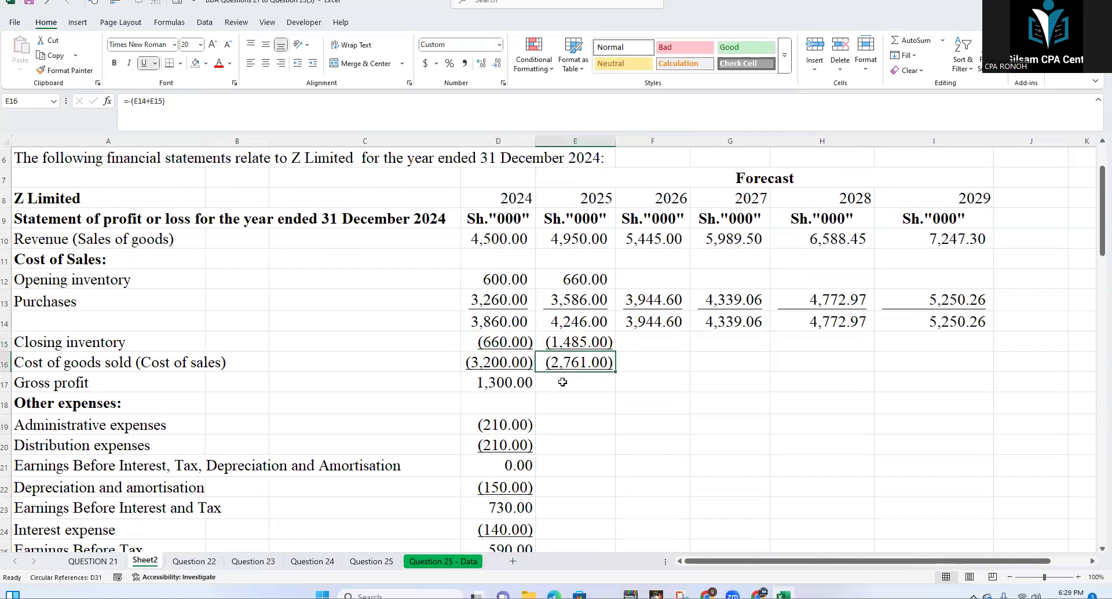
{"action": "left_click", "coordinate": [182, 110]}
{"action": "left_click", "coordinate": [642, 386]}
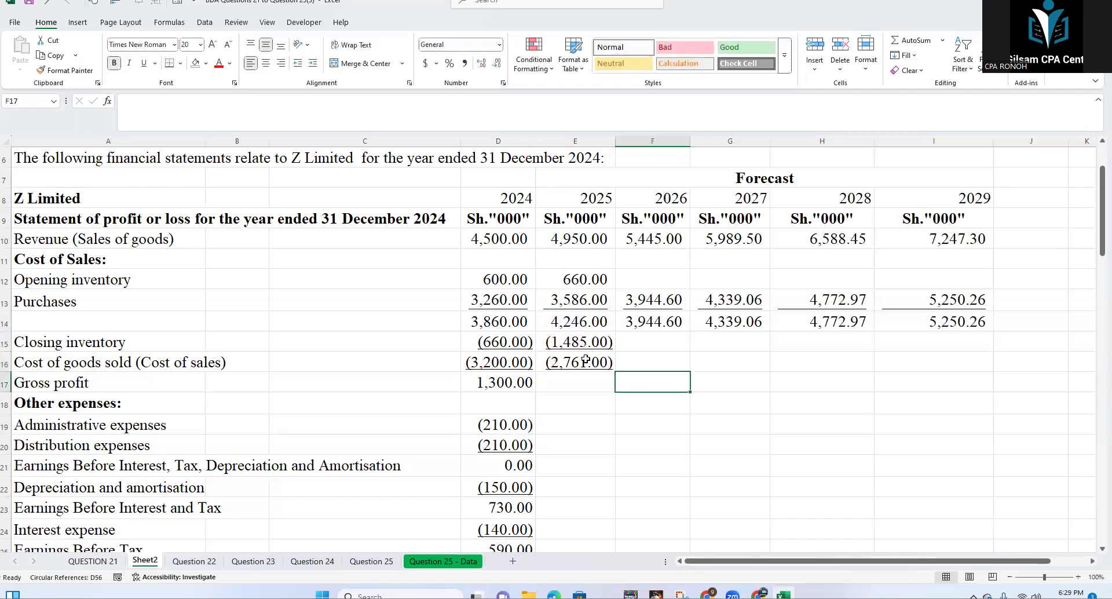
{"action": "left_click", "coordinate": [586, 360]}
{"action": "left_click_drag", "start_coordinate": [481, 362], "coordinate": [541, 362]}
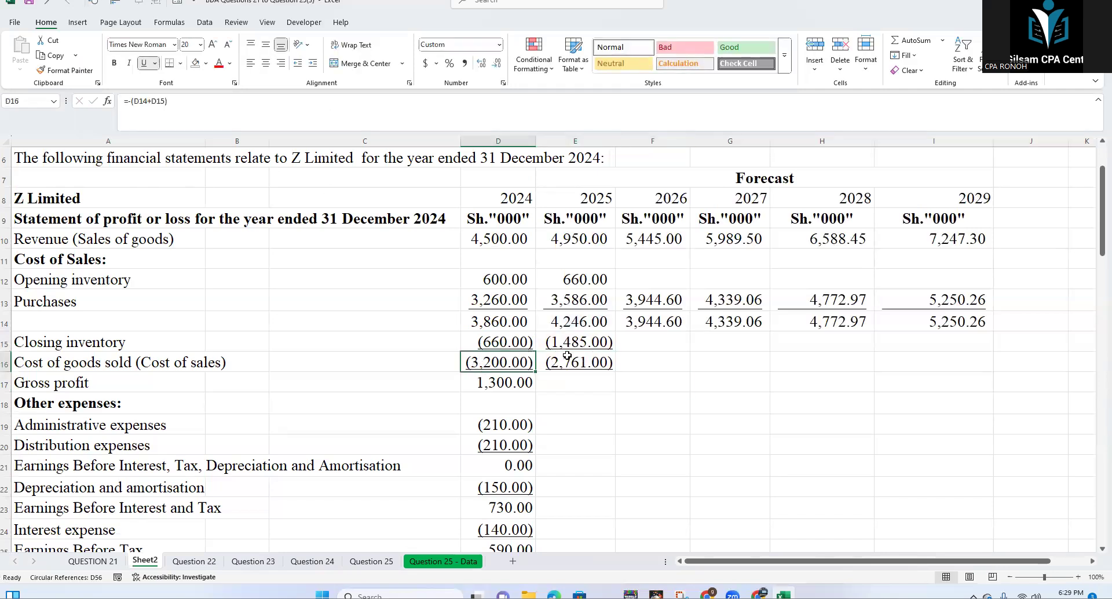
Step: Fill the 2024 gross profit formula in D17 across to 2029 in I17, and check the 2025 formula
{"action": "left_click", "coordinate": [501, 380]}
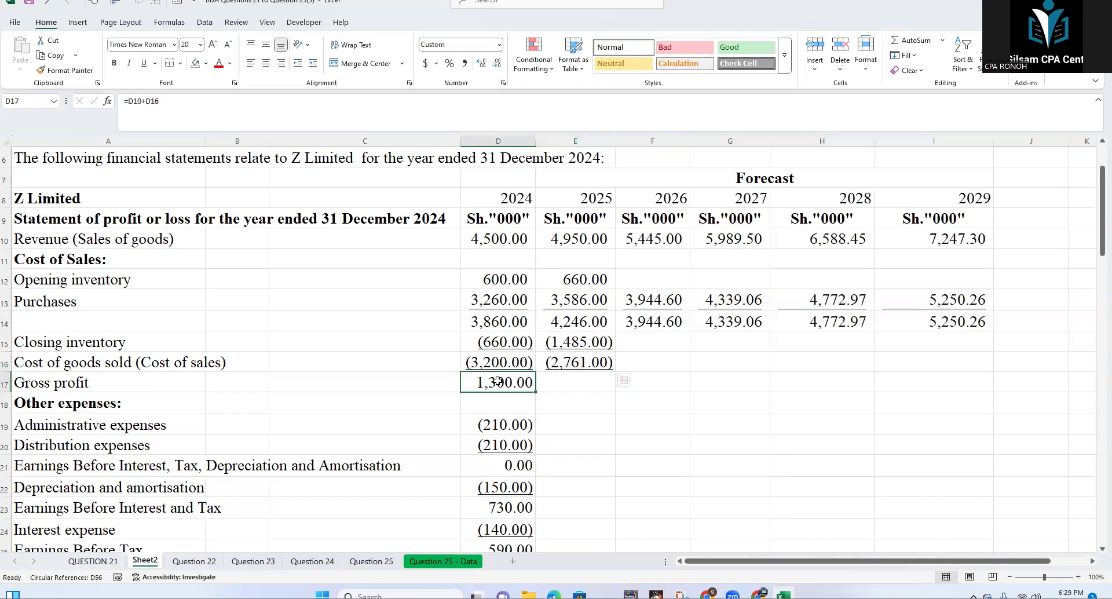
{"action": "left_click", "coordinate": [536, 400]}
{"action": "left_click", "coordinate": [532, 386]}
{"action": "left_click_drag", "start_coordinate": [537, 392], "coordinate": [943, 400]}
{"action": "left_click", "coordinate": [573, 380]}
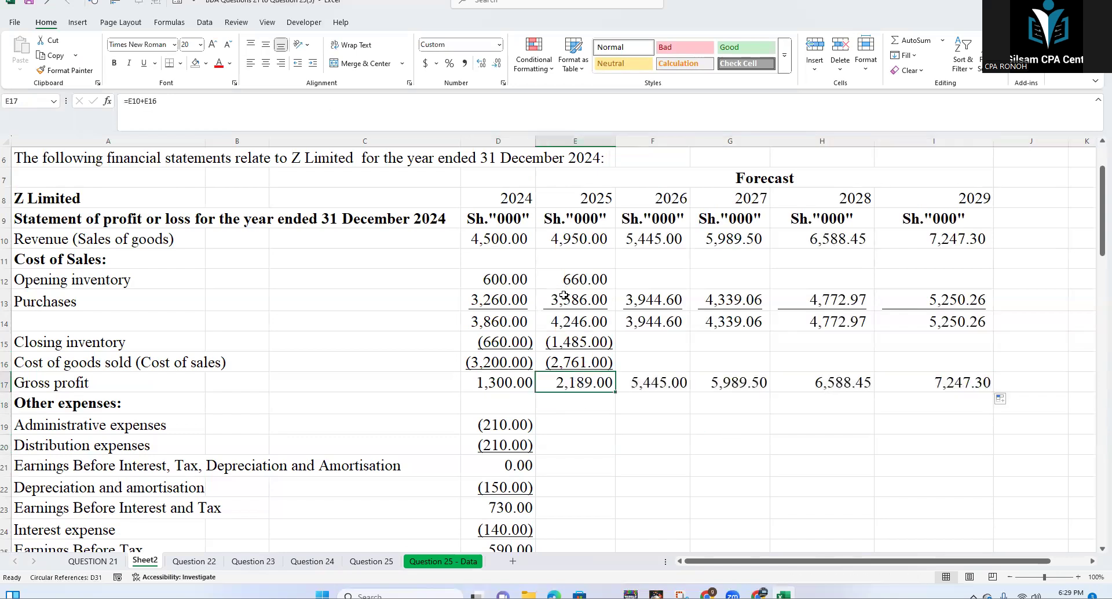
Step: Fill the 2025 closing inventory formula in E15 across to 2029 in I15
{"action": "left_click", "coordinate": [583, 398]}
{"action": "left_click_drag", "start_coordinate": [571, 347], "coordinate": [628, 346]}
{"action": "left_click", "coordinate": [576, 370]}
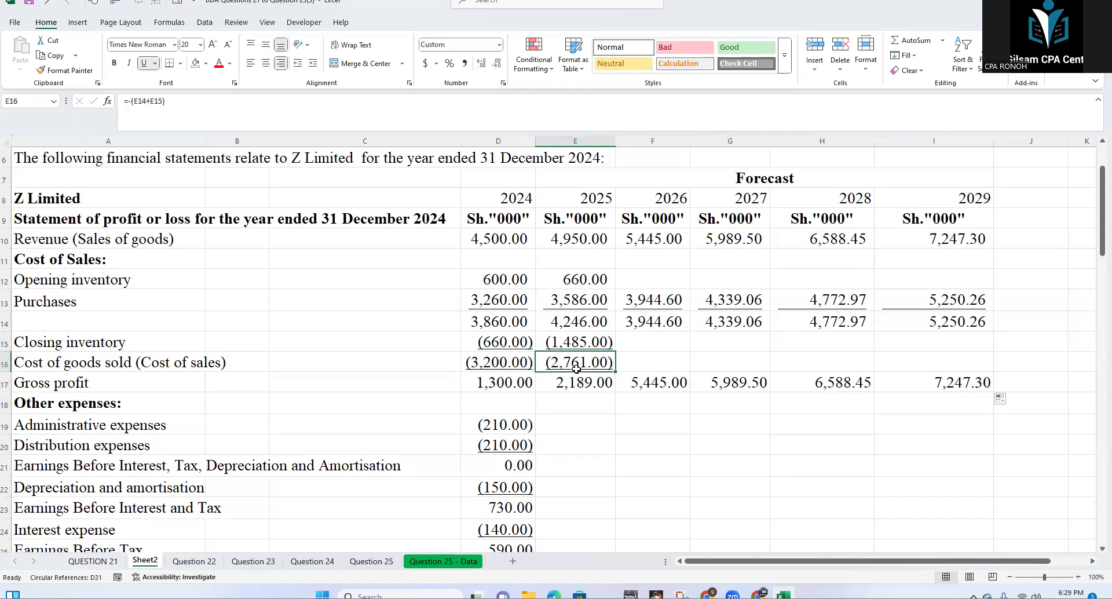
{"action": "left_click", "coordinate": [576, 340]}
{"action": "left_click_drag", "start_coordinate": [633, 344], "coordinate": [960, 349]}
{"action": "key", "text": "ctrl+r"}
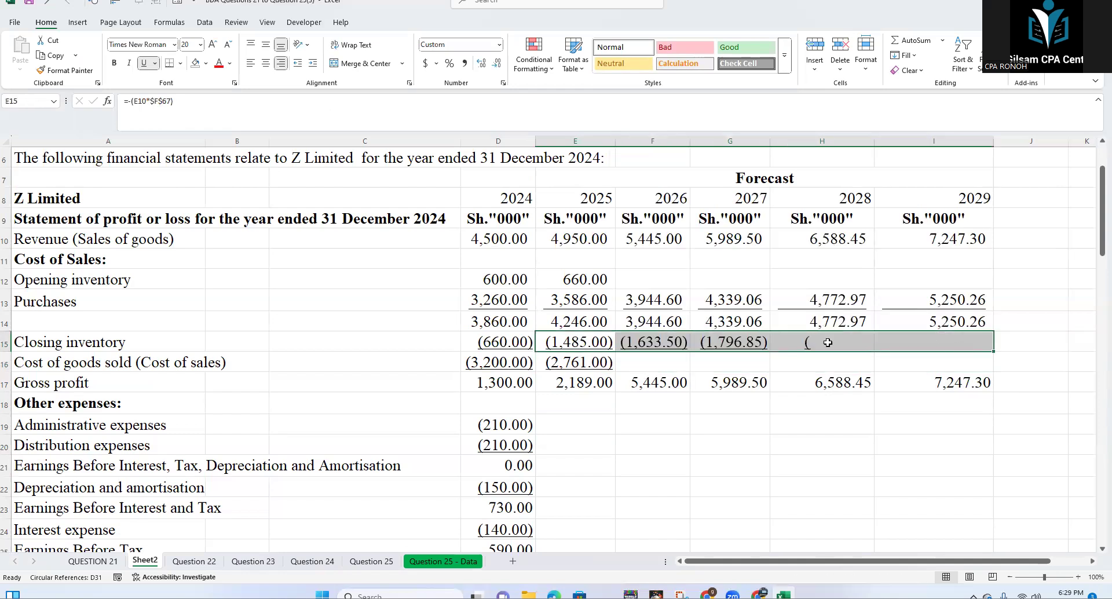
Step: Fill the 2025 cost of sales in E16 and opening inventory in E12 across their rows to 2029 in column I
{"action": "left_click_drag", "start_coordinate": [579, 362], "coordinate": [921, 363]}
{"action": "key", "text": "ctrl+r"}
{"action": "left_click_drag", "start_coordinate": [579, 279], "coordinate": [907, 277]}
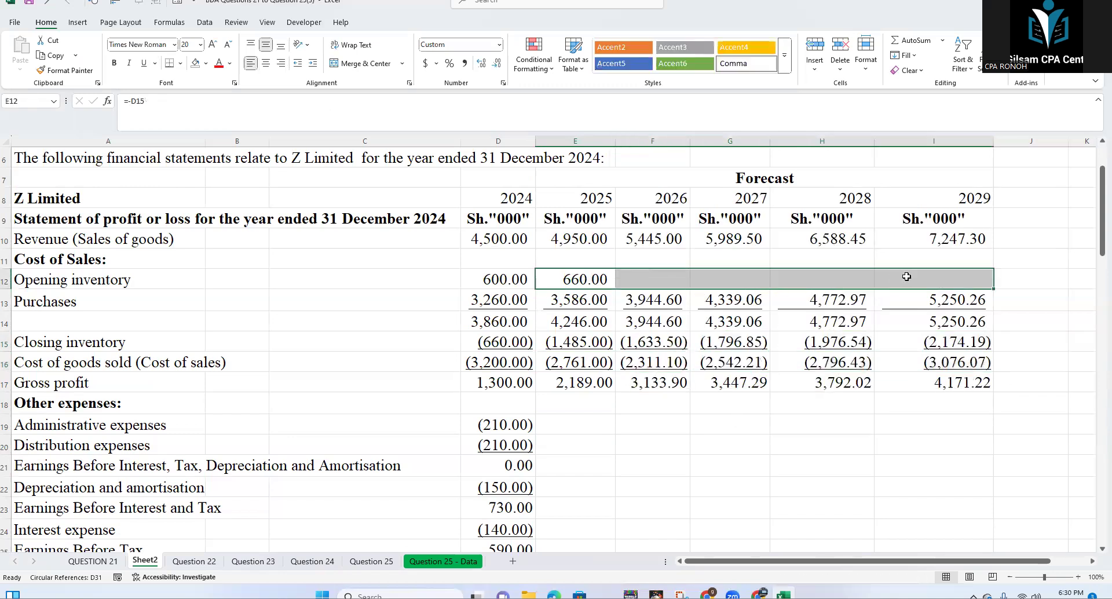
{"action": "key", "text": "ctrl+r"}
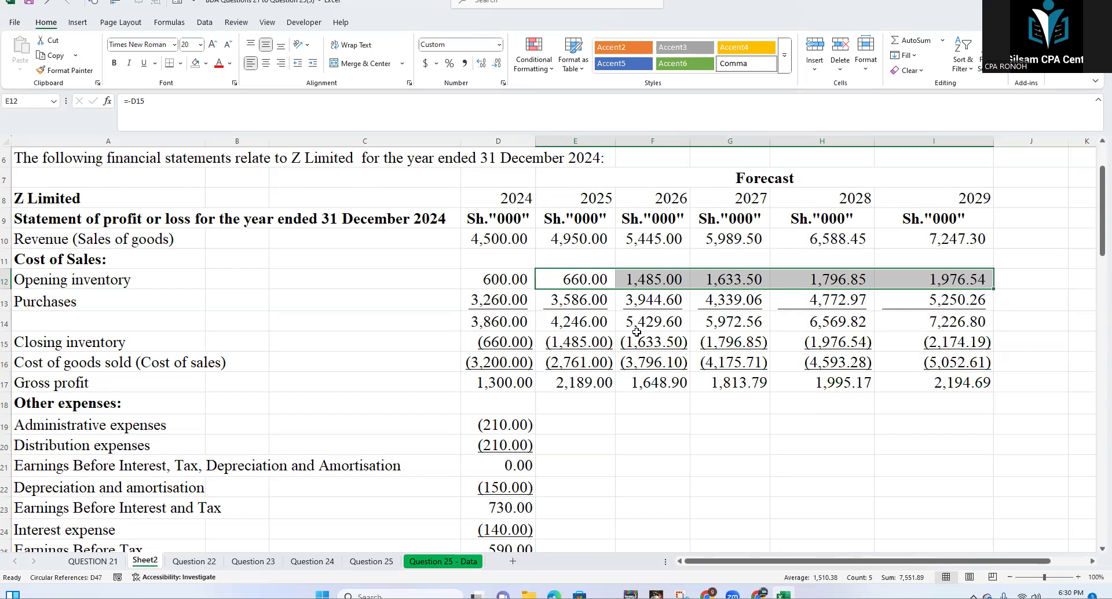
Step: Examine the gross profit formulas for 2025 in E17 and 2026 in F17, including the revenue and cost of sales cells they reference
{"action": "left_click", "coordinate": [572, 382]}
{"action": "left_click", "coordinate": [654, 382]}
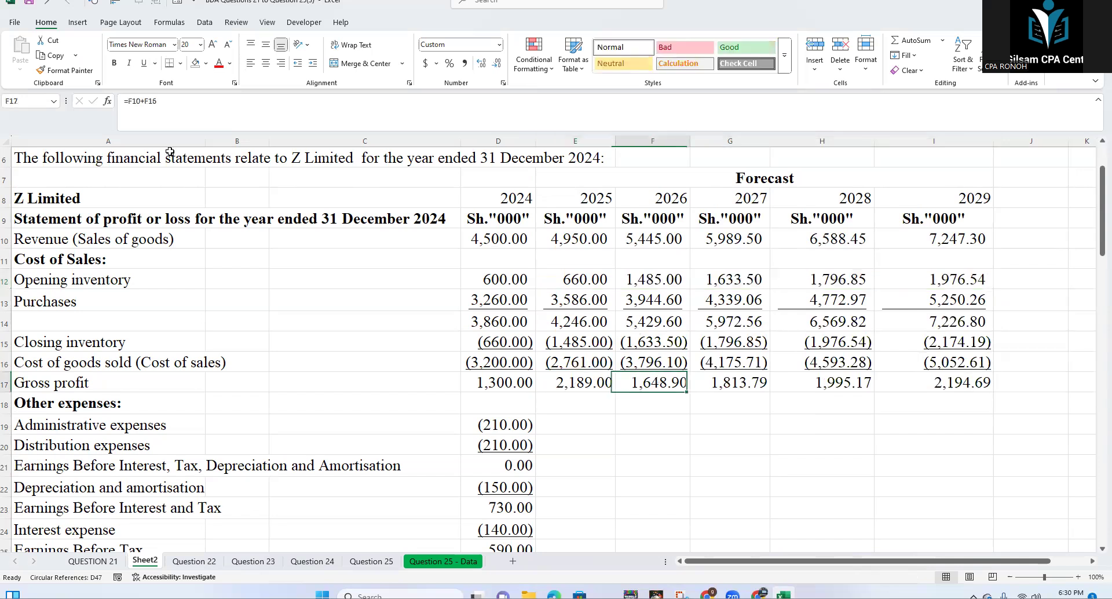
{"action": "key", "text": "F2"}
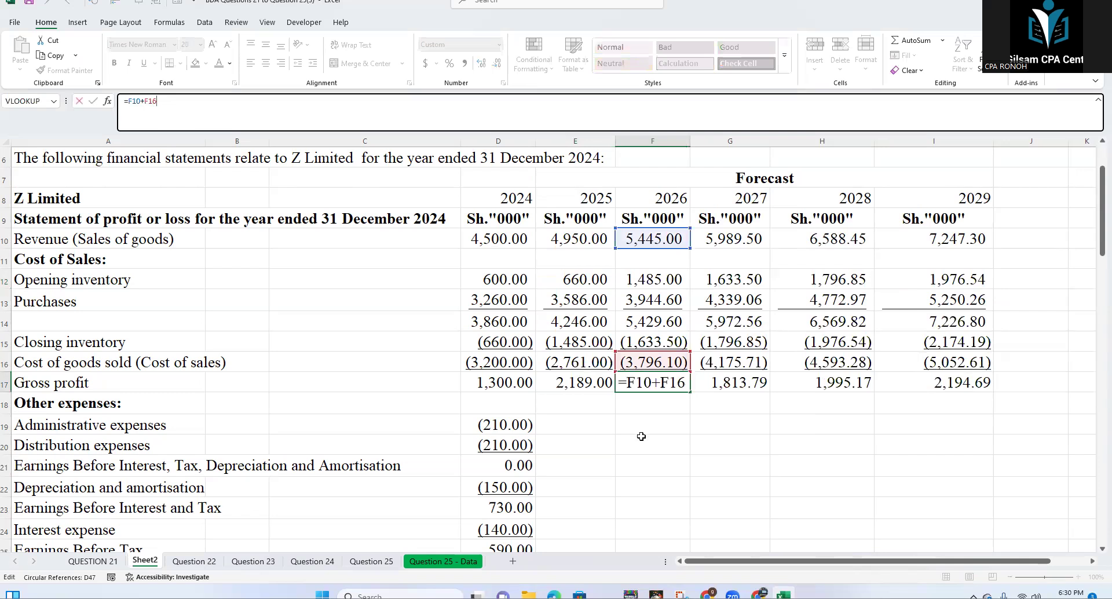
{"action": "left_click", "coordinate": [652, 424]}
{"action": "left_click", "coordinate": [646, 383]}
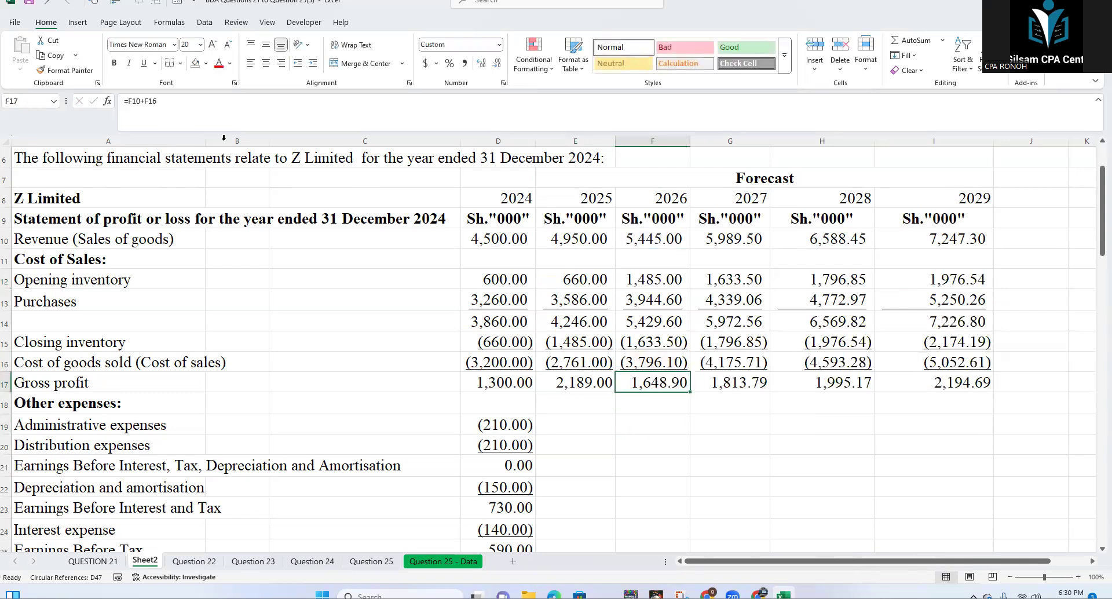
{"action": "left_click", "coordinate": [566, 381]}
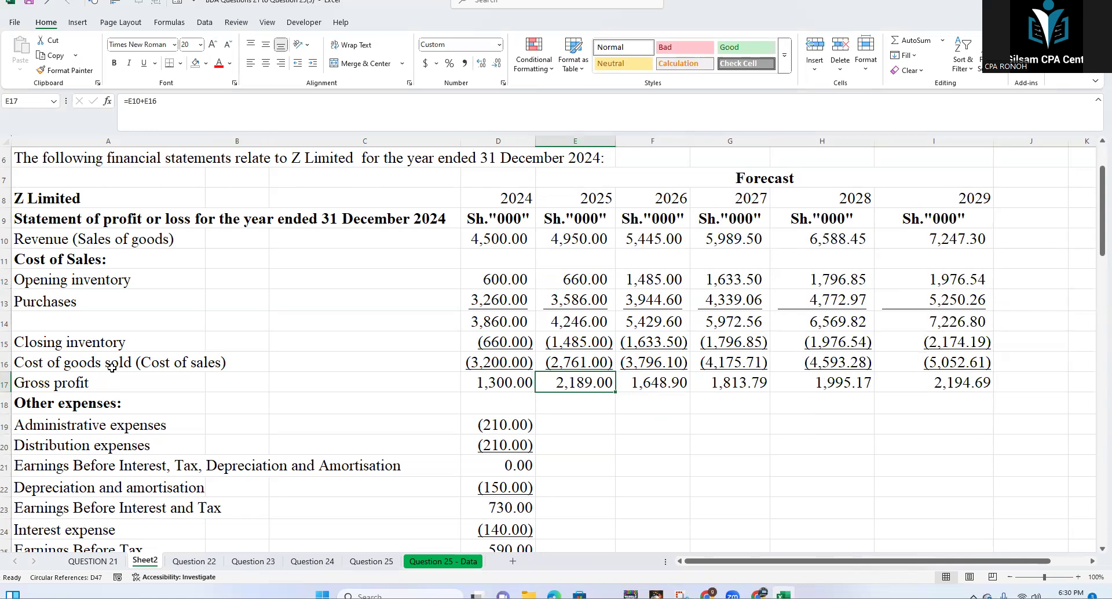
{"action": "left_click", "coordinate": [63, 381]}
{"action": "left_click", "coordinate": [486, 380]}
{"action": "left_click", "coordinate": [584, 399]}
{"action": "key", "text": "Up"}
{"action": "left_click", "coordinate": [202, 118]}
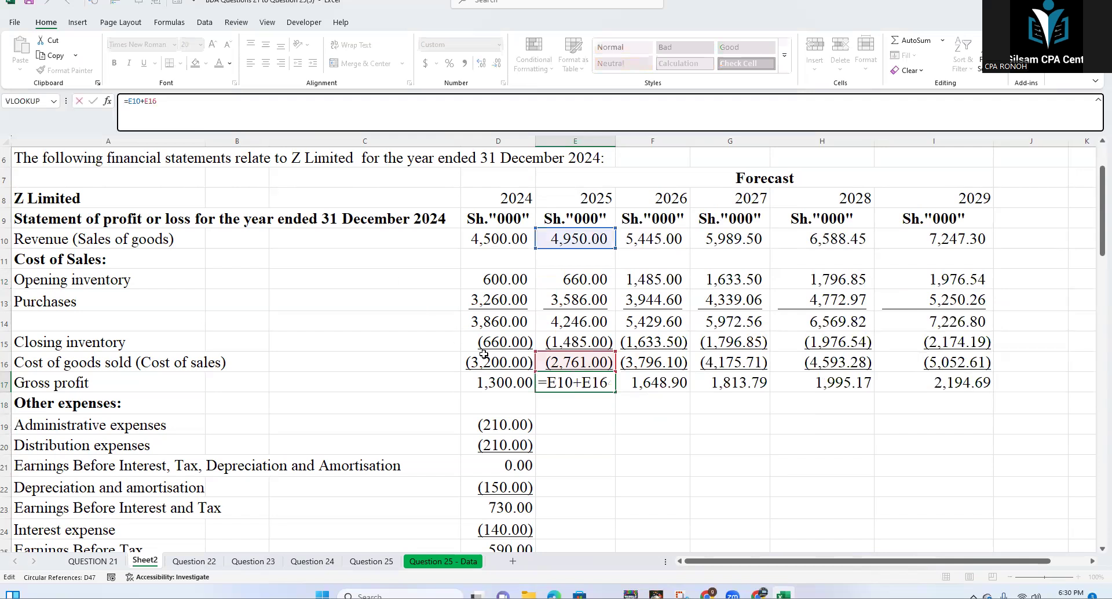
{"action": "left_click", "coordinate": [565, 422]}
{"action": "left_click", "coordinate": [582, 384]}
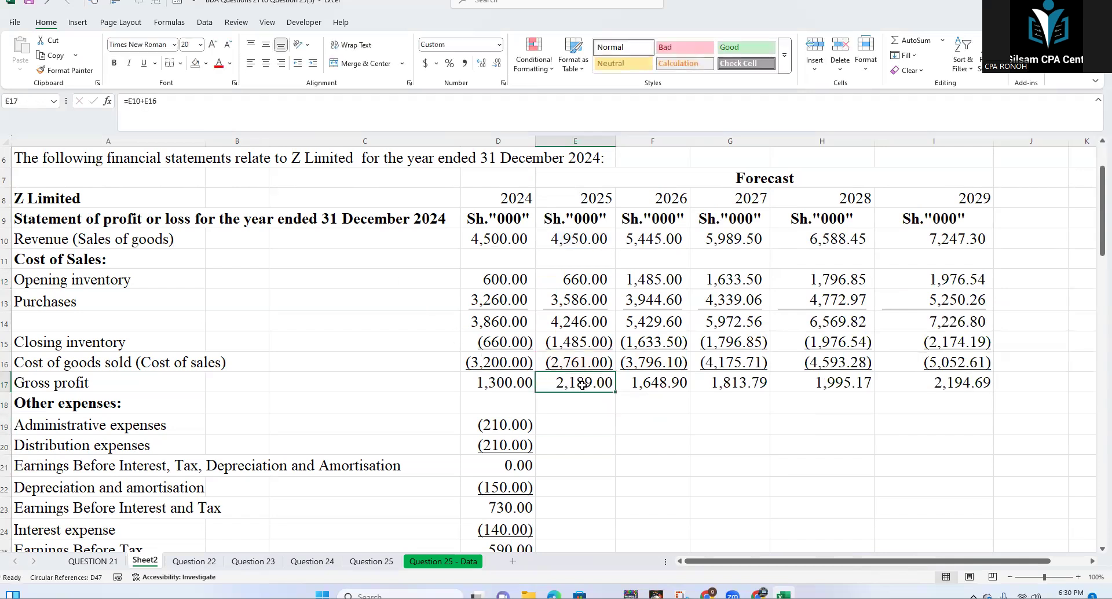
Step: Review the 2025 closing inventory formula in E15 and clear it from the cell
{"action": "left_click", "coordinate": [540, 354]}
{"action": "left_click", "coordinate": [556, 341]}
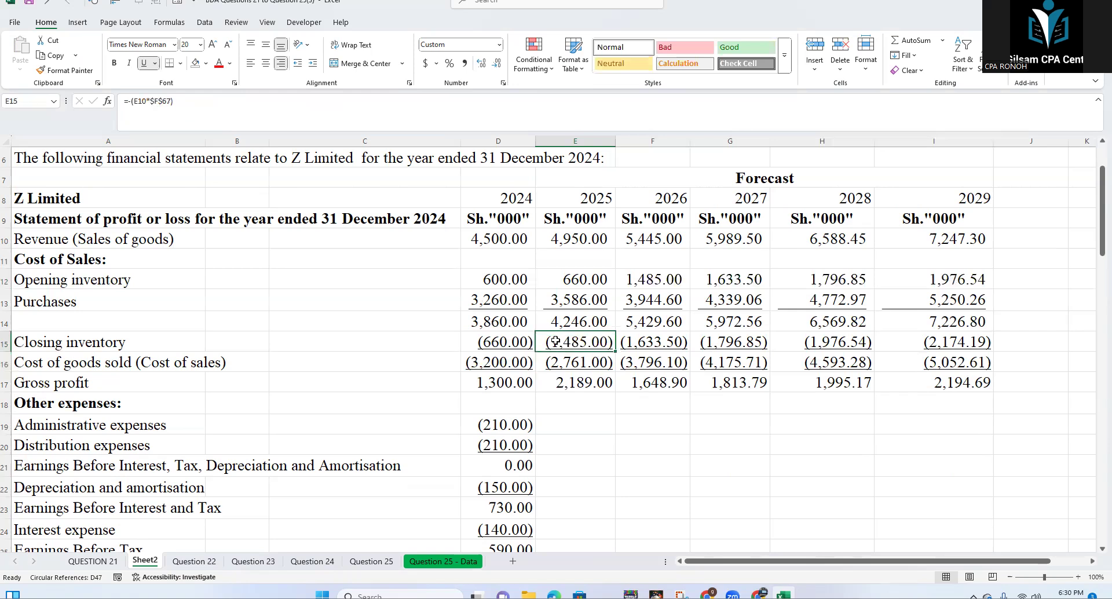
{"action": "left_click", "coordinate": [233, 105]}
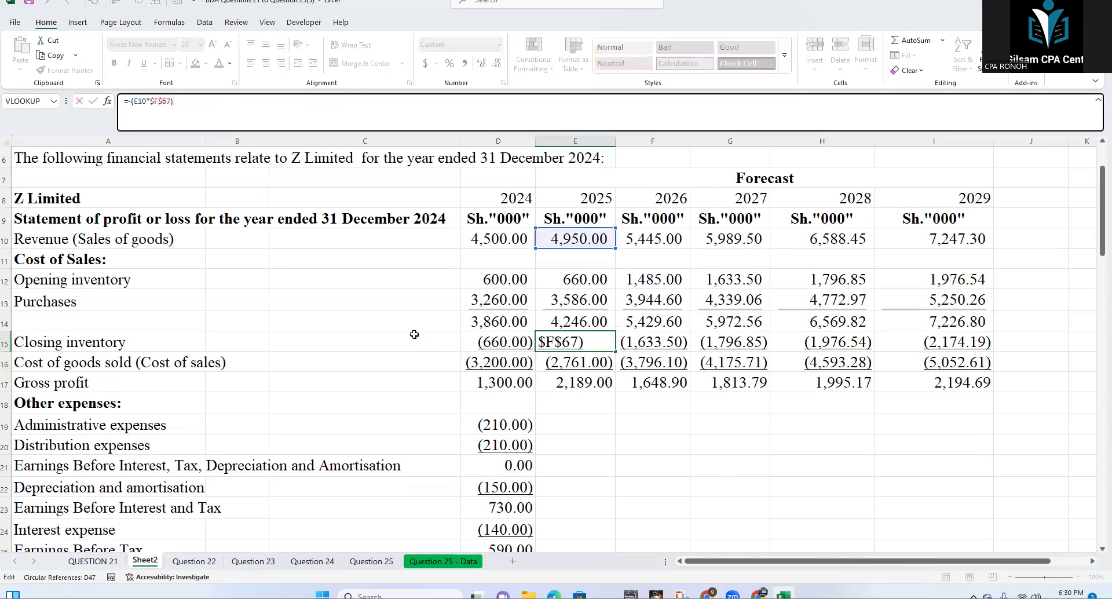
{"action": "left_click", "coordinate": [234, 381]}
{"action": "left_click_drag", "start_coordinate": [116, 340], "coordinate": [566, 340]}
{"action": "left_click", "coordinate": [575, 340]}
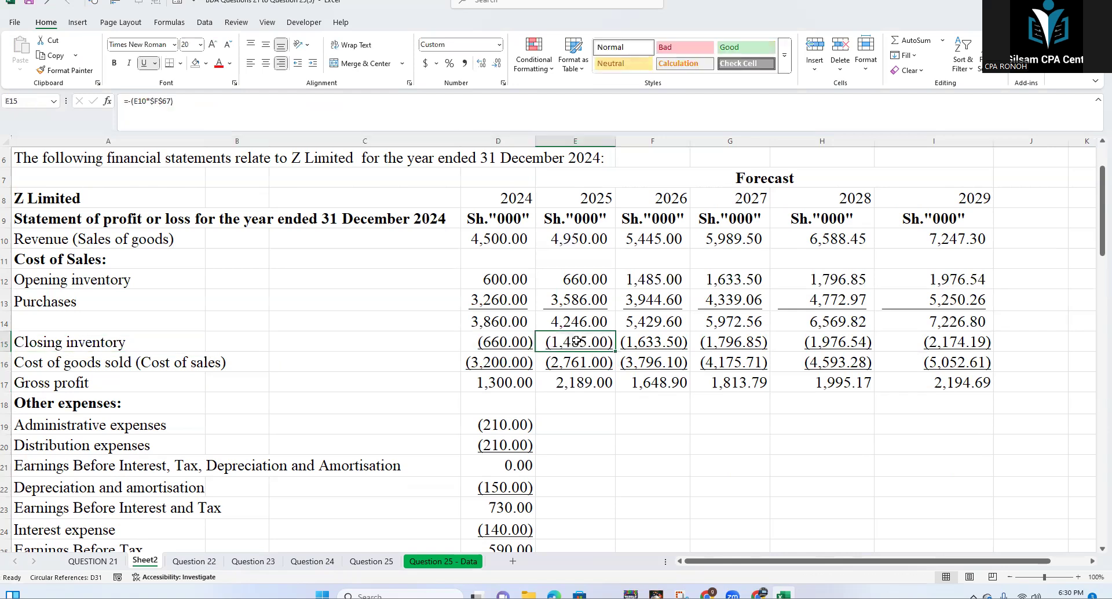
{"action": "key", "text": "Delete"}
Step: Enter =E10*$F$67 in the 2025 gross profit cell E17, multiplying 2025 revenue by the fixed gross profit rate
{"action": "left_click", "coordinate": [575, 382]}
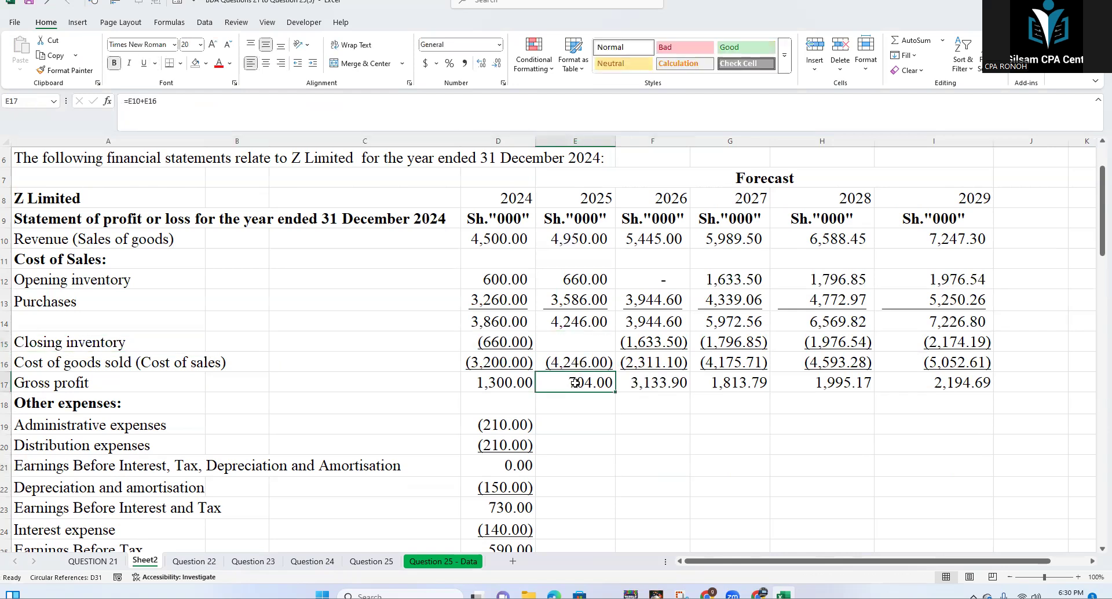
{"action": "type", "text": "="}
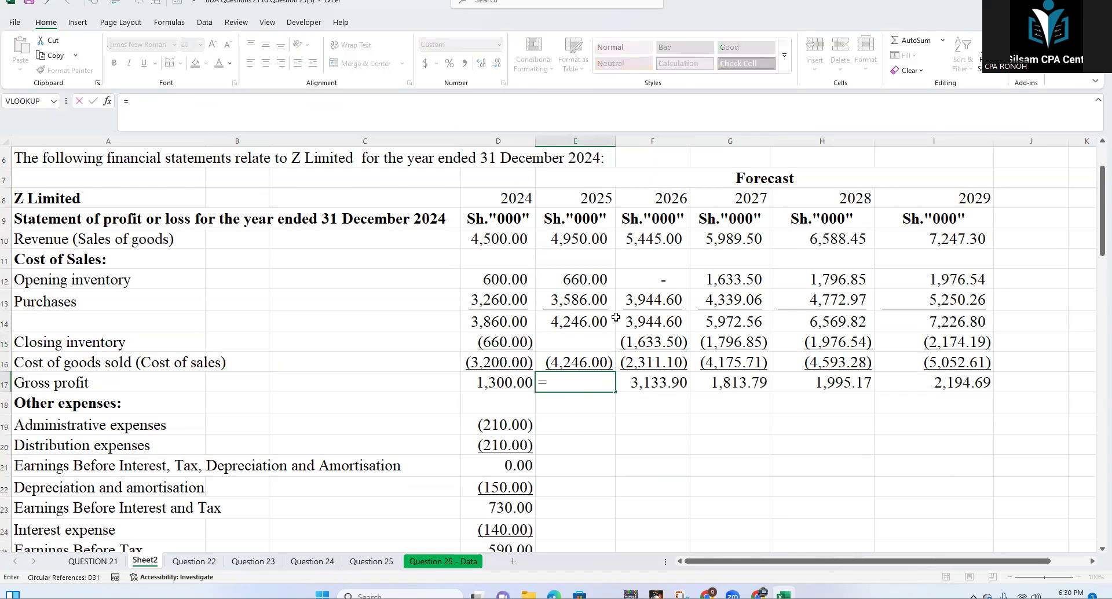
{"action": "type", "text": "*"}
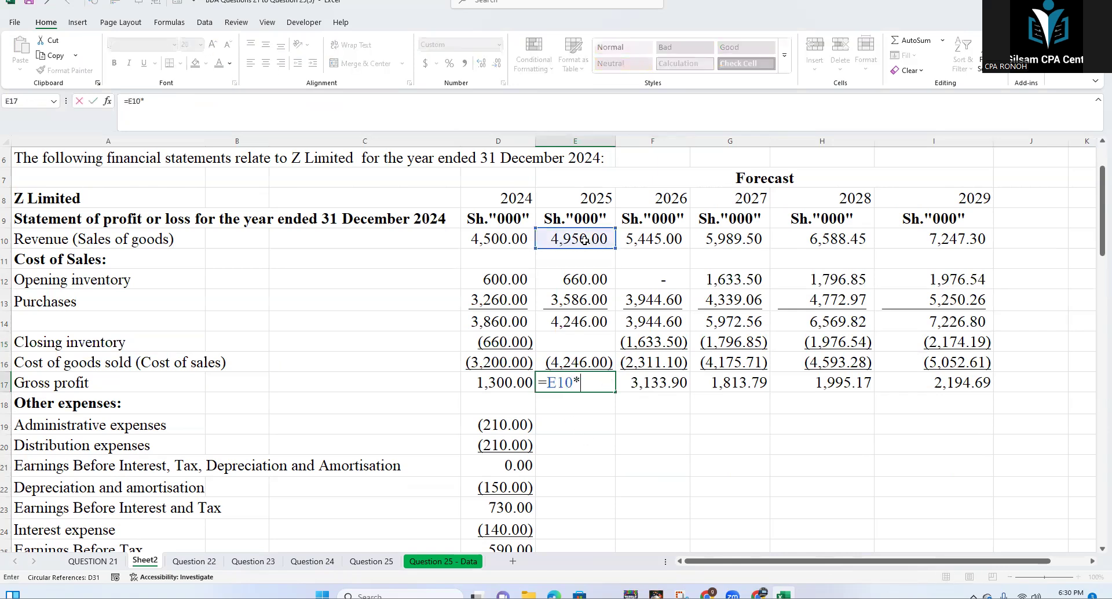
{"action": "scroll", "coordinate": [556, 374], "scroll_direction": "down", "scroll_amount": 8}
{"action": "scroll", "coordinate": [555, 374], "scroll_direction": "down", "scroll_amount": 8}
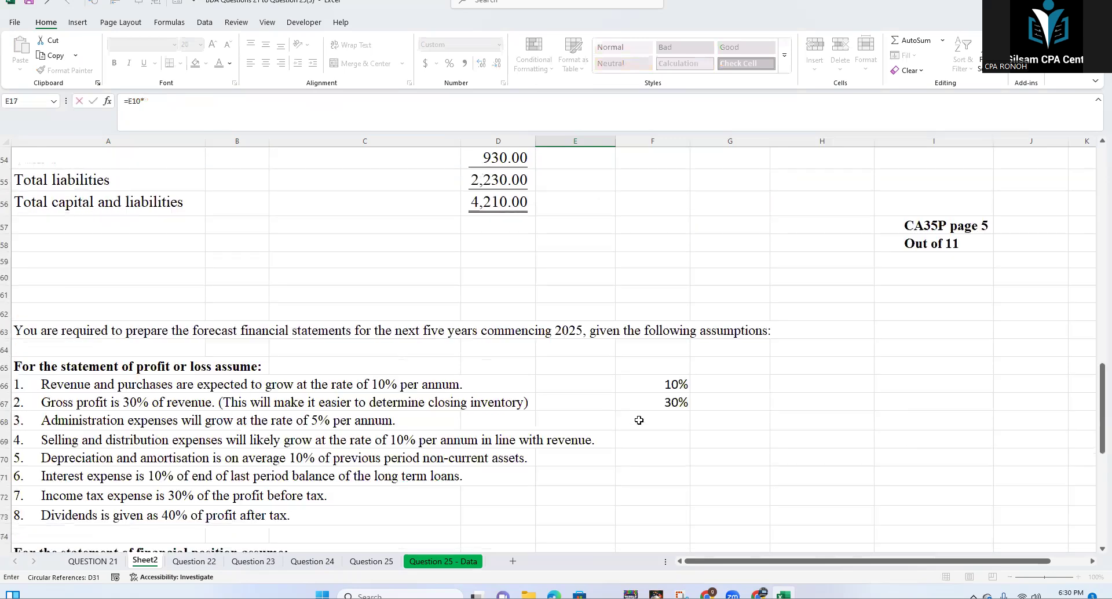
{"action": "left_click", "coordinate": [653, 404]}
{"action": "left_click", "coordinate": [170, 101]}
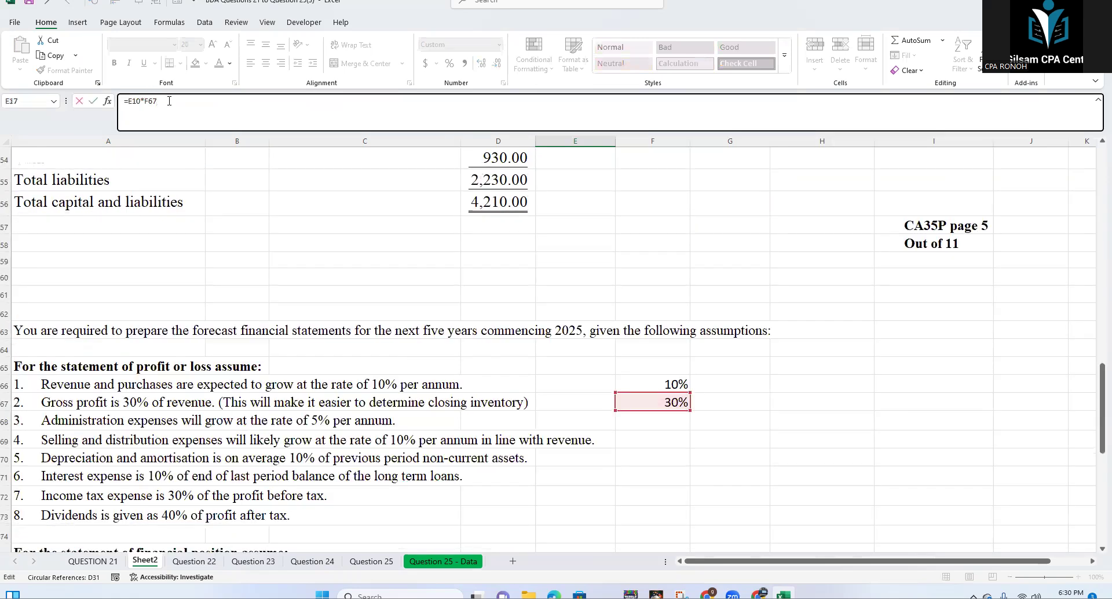
{"action": "key", "text": "F4"}
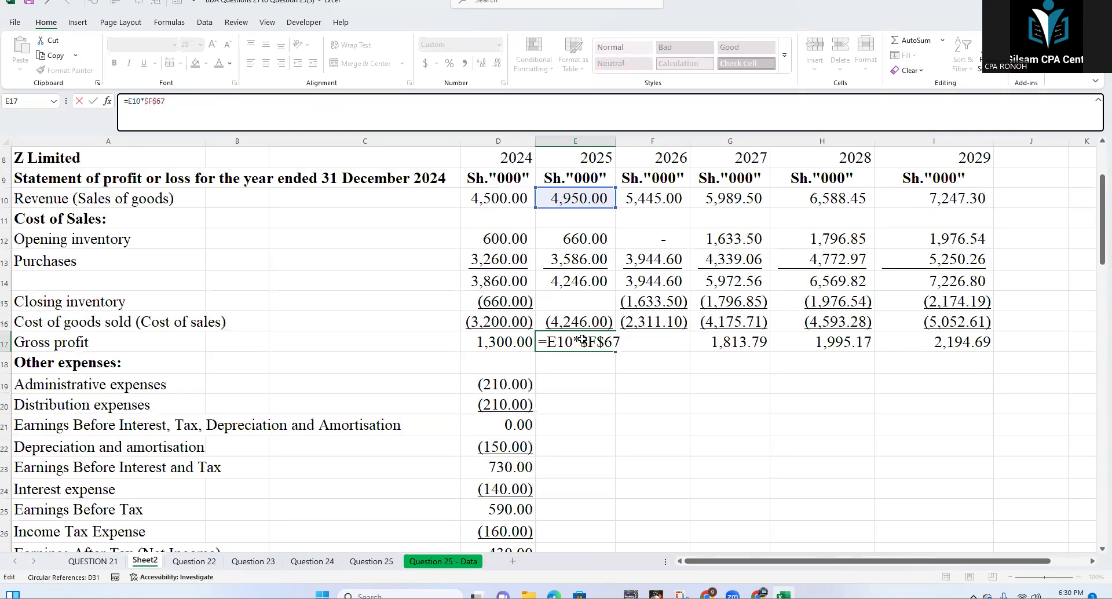
{"action": "key", "text": "ctrl+Return"}
Step: Compare the empty 2025 closing inventory cell E15 with the 2025 gross profit formula in E17
{"action": "left_click", "coordinate": [572, 303]}
{"action": "left_click", "coordinate": [581, 347]}
{"action": "left_click", "coordinate": [573, 304]}
{"action": "left_click", "coordinate": [578, 354]}
{"action": "left_click", "coordinate": [571, 304]}
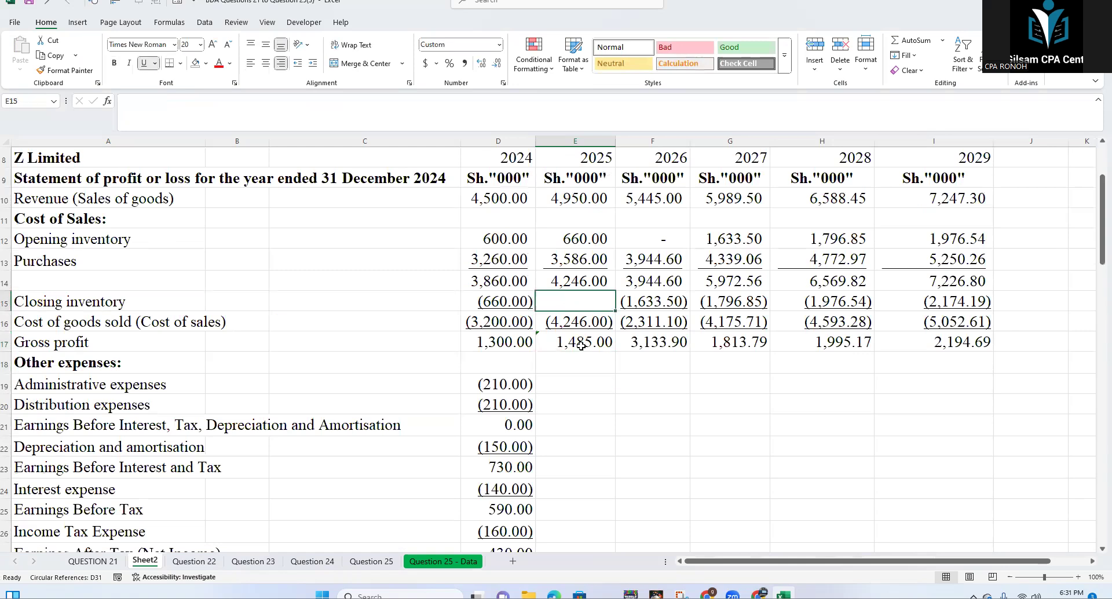
{"action": "left_click", "coordinate": [581, 346]}
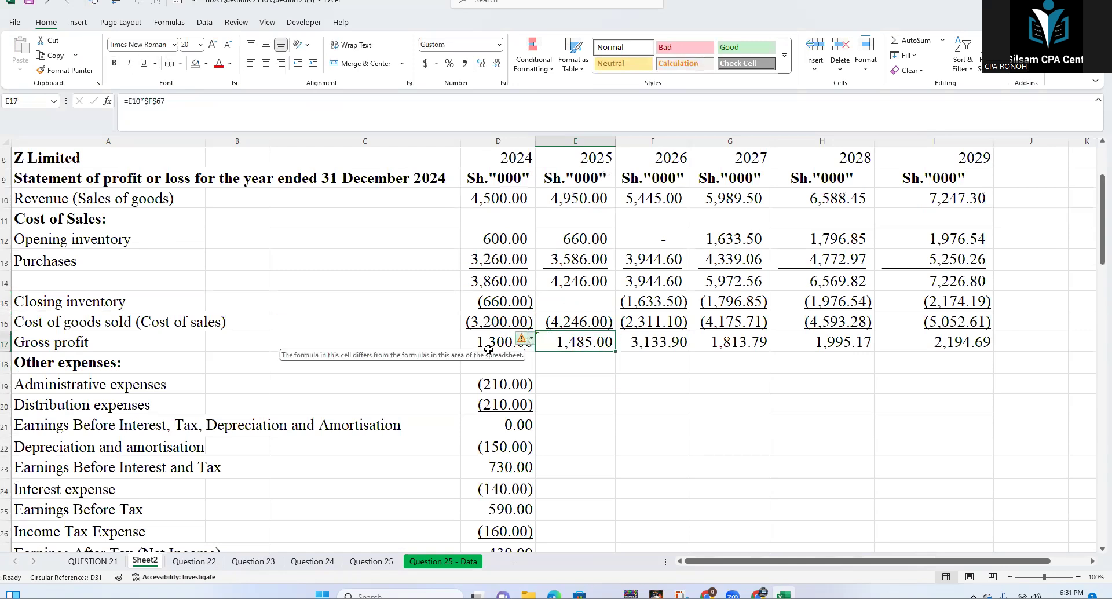
{"action": "left_click", "coordinate": [578, 396]}
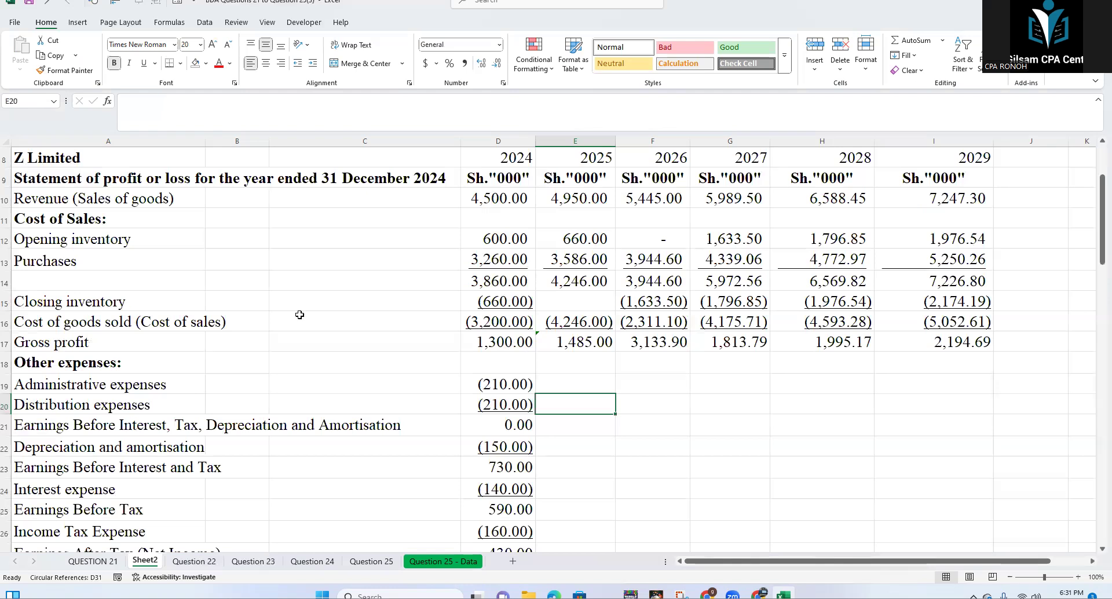
Step: Trace how the 2024 gross profit formula in D17 uses revenue in D10 and cost of sales in D16
{"action": "left_click", "coordinate": [473, 339]}
{"action": "left_click", "coordinate": [481, 201]}
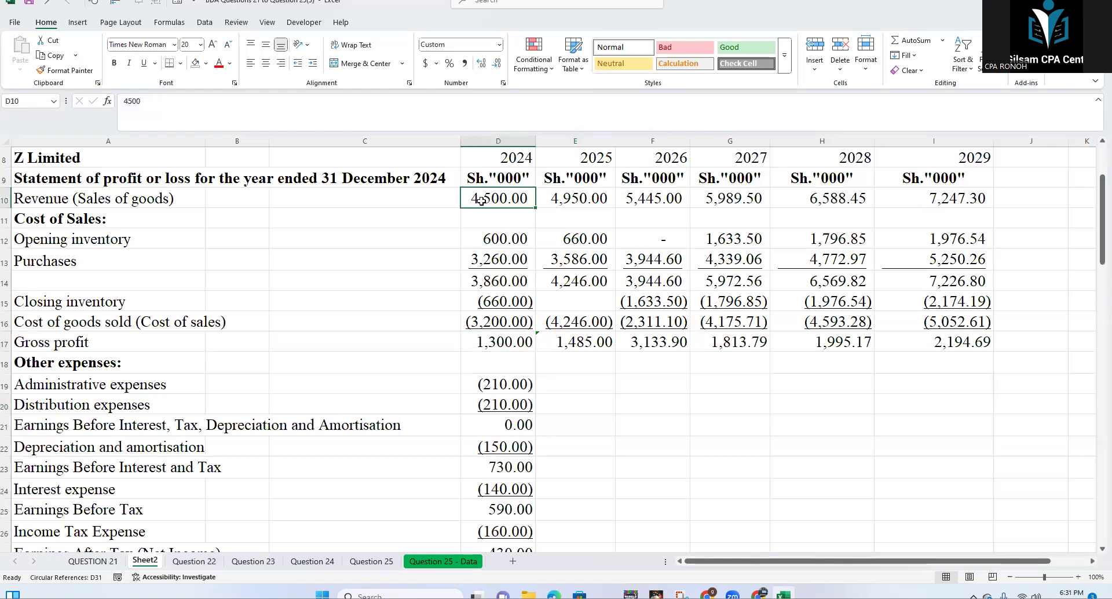
{"action": "left_click", "coordinate": [488, 320]}
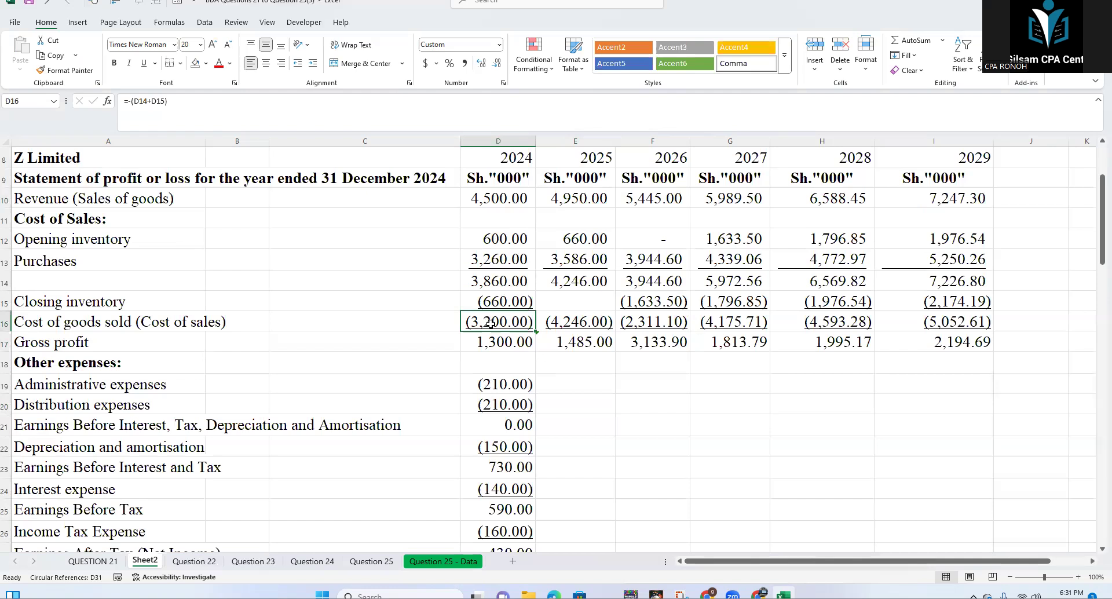
{"action": "key", "text": "Down"}
{"action": "left_click", "coordinate": [169, 107]}
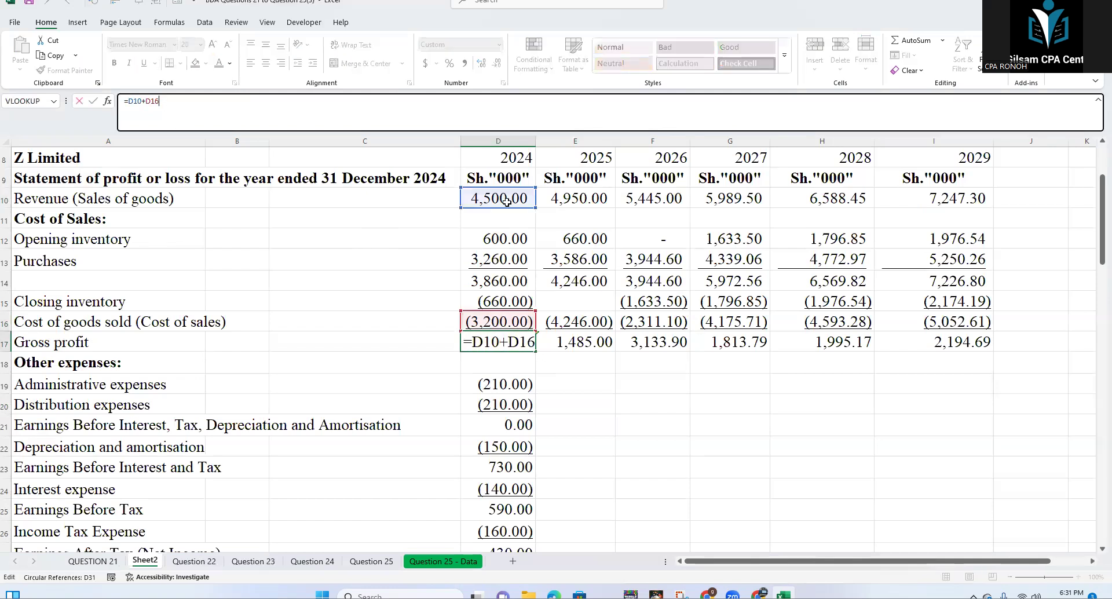
Step: Trace how the 2025 cost of sales formula in E16 uses E14 and the empty closing inventory cell E15, alongside gross profit in E17
{"action": "left_click", "coordinate": [584, 339]}
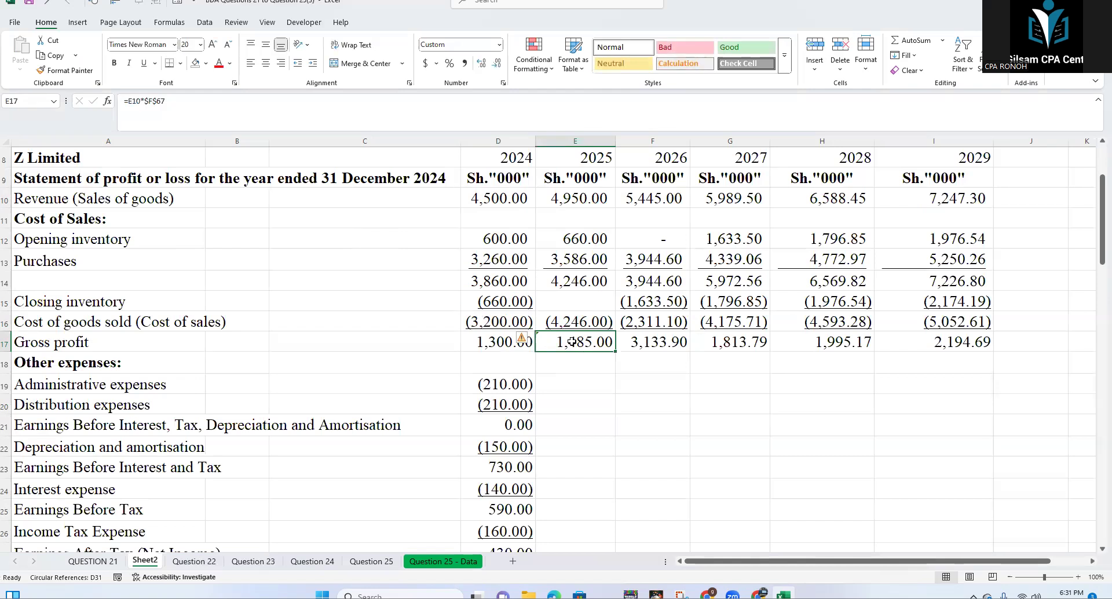
{"action": "left_click", "coordinate": [571, 307]}
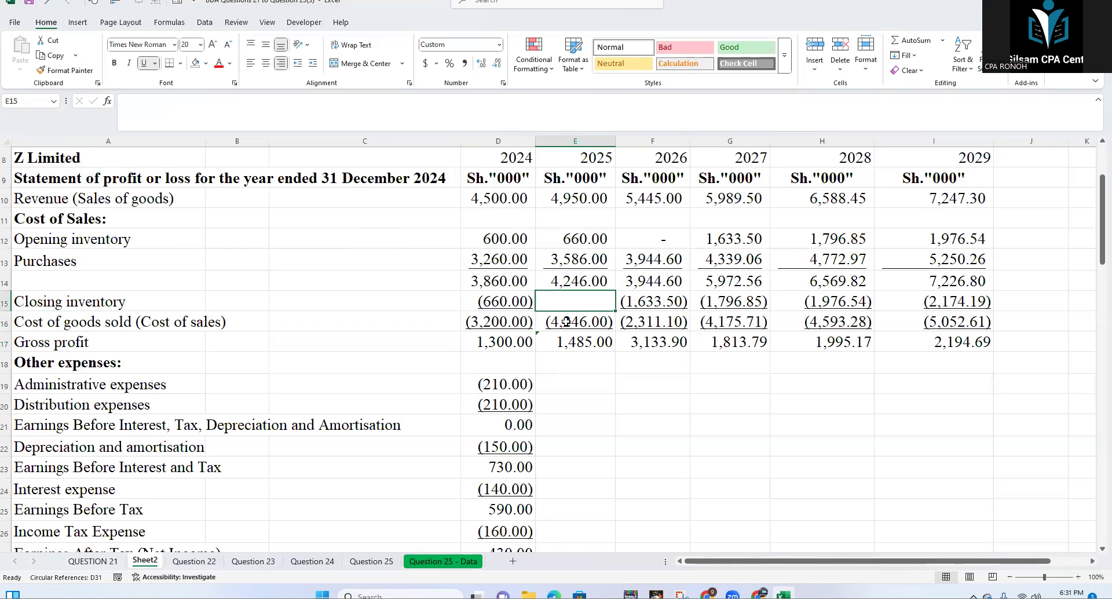
{"action": "left_click", "coordinate": [566, 322]}
{"action": "double_click", "coordinate": [565, 322]}
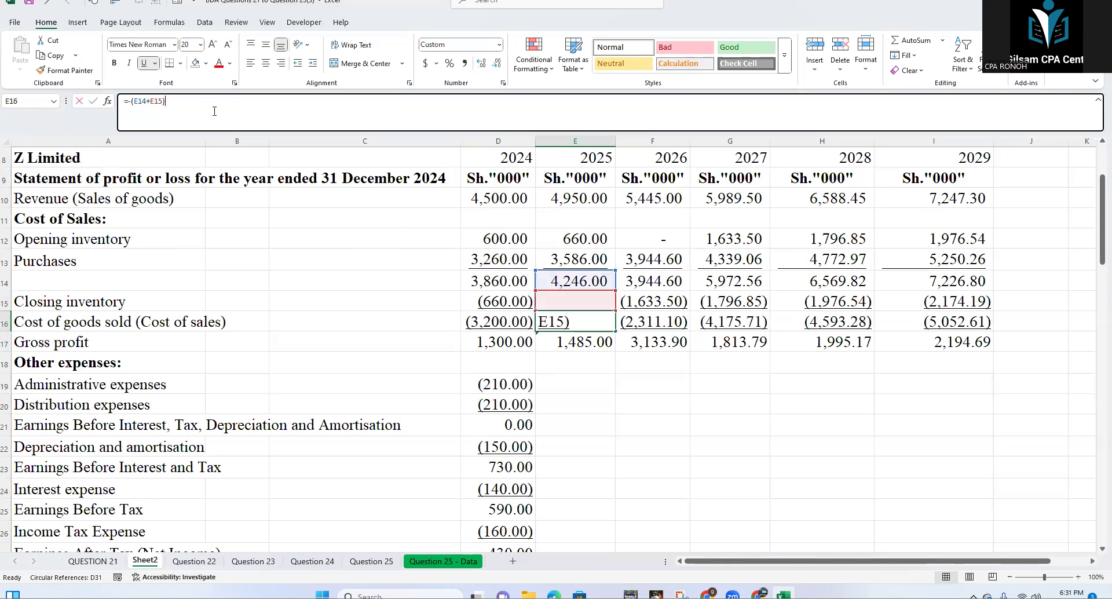
{"action": "key", "text": "Return"}
{"action": "left_click", "coordinate": [568, 281]}
{"action": "left_click", "coordinate": [568, 307]}
{"action": "left_click", "coordinate": [565, 321]}
{"action": "left_click", "coordinate": [577, 341]}
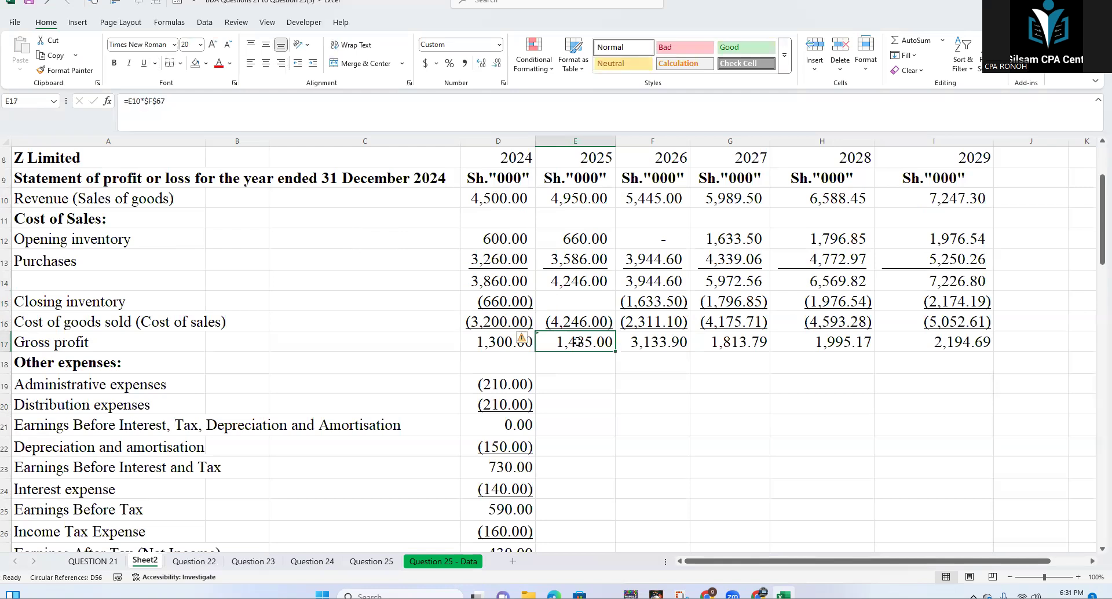
{"action": "left_click", "coordinate": [654, 408]}
{"action": "left_click", "coordinate": [570, 303]}
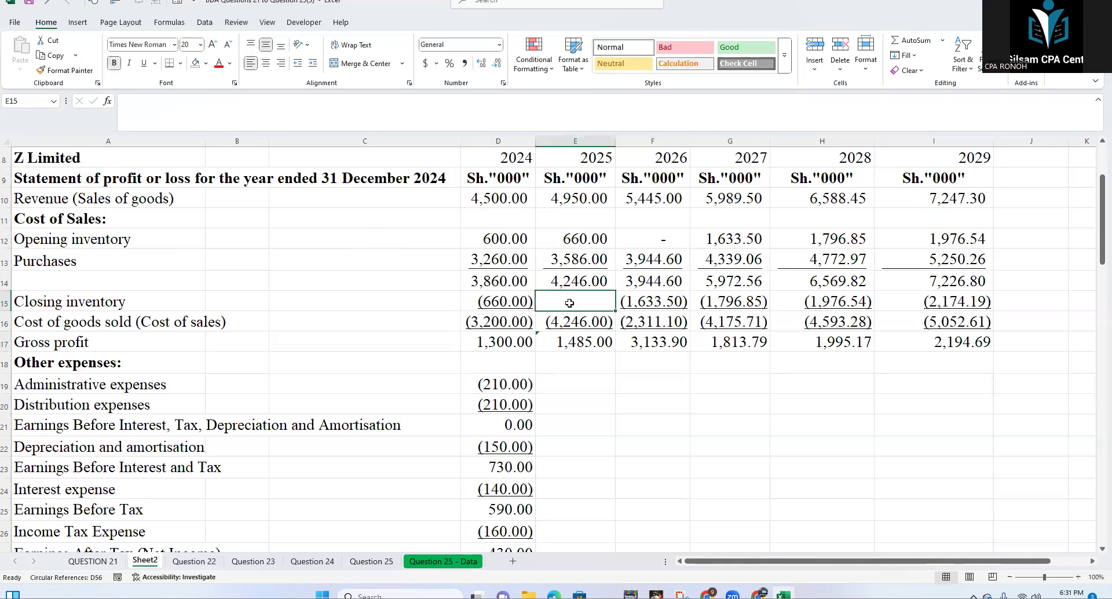
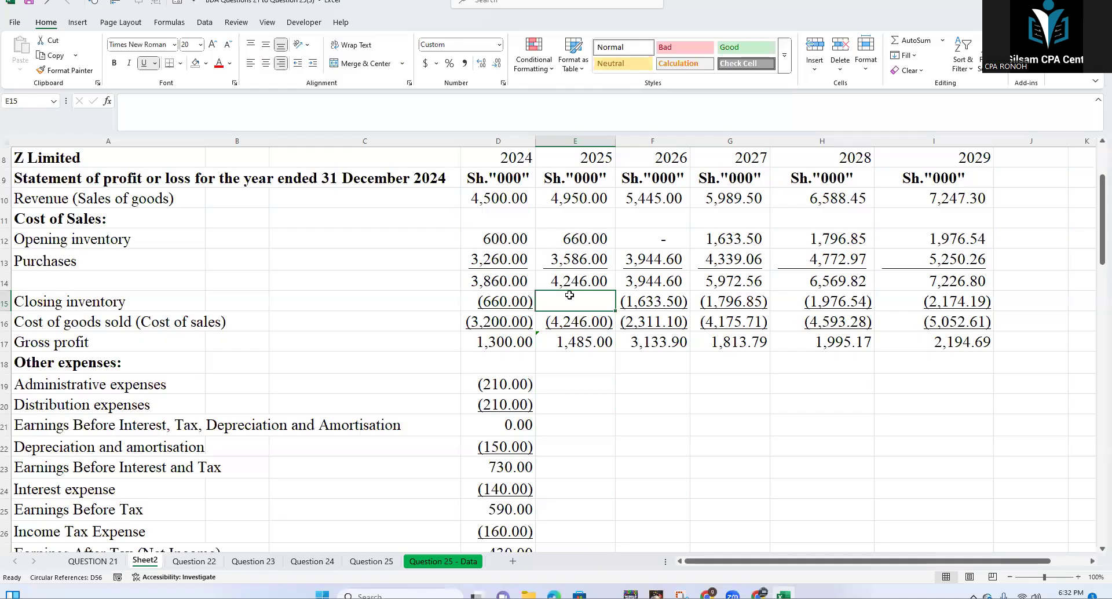
Step: Compare the 2025 revenue in E10, the inventory plus purchases subtotal in E14 and the gross profit in E17
{"action": "left_click", "coordinate": [571, 391]}
{"action": "left_click", "coordinate": [545, 296]}
{"action": "left_click", "coordinate": [570, 201]}
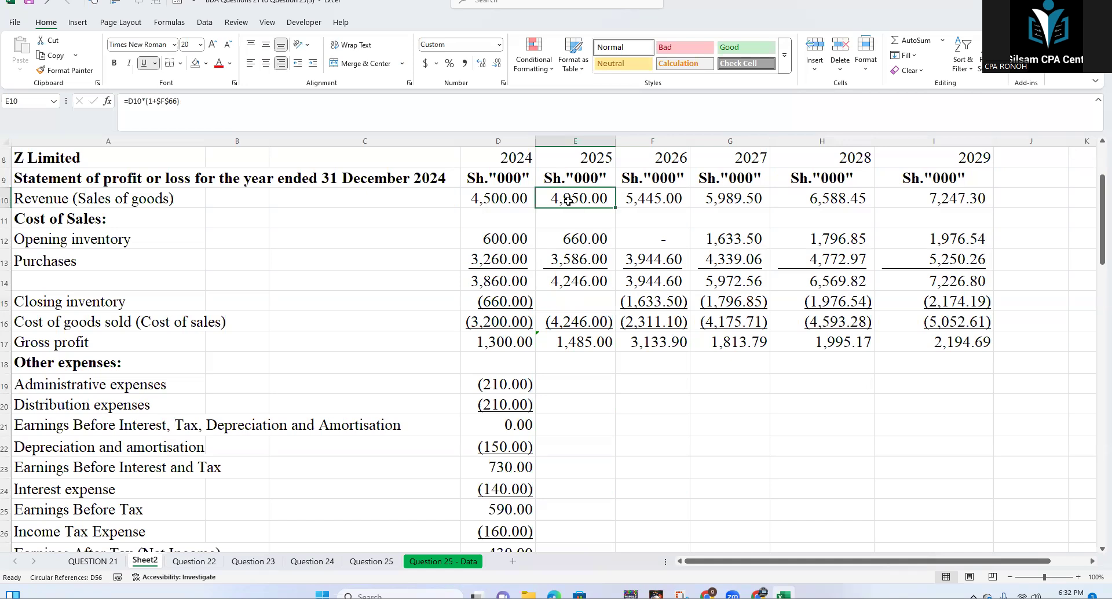
{"action": "left_click", "coordinate": [569, 282]}
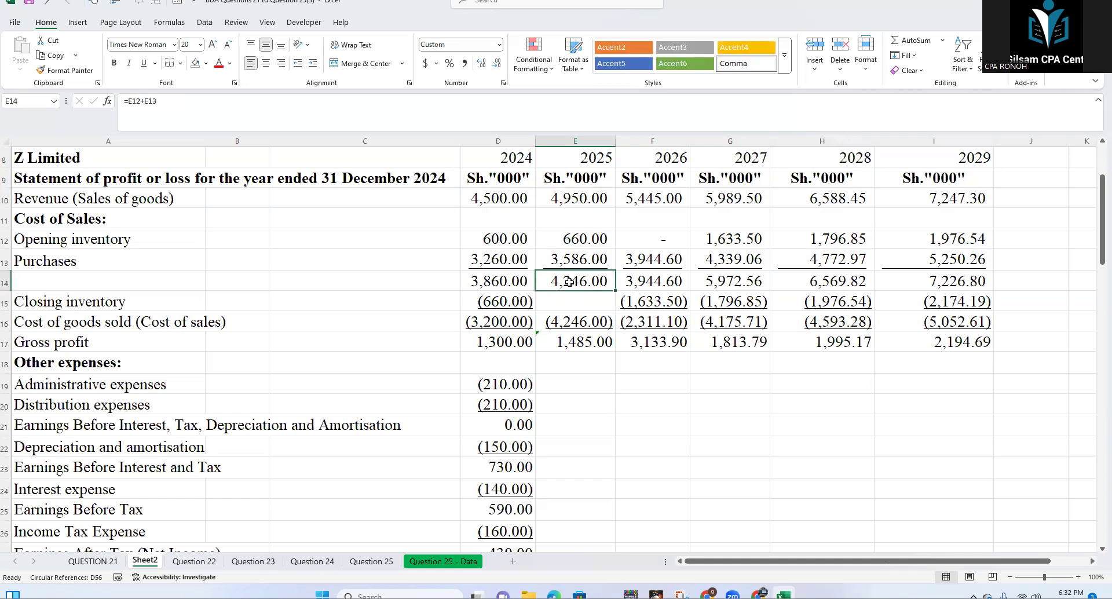
{"action": "left_click", "coordinate": [563, 343]}
{"action": "left_click", "coordinate": [570, 360]}
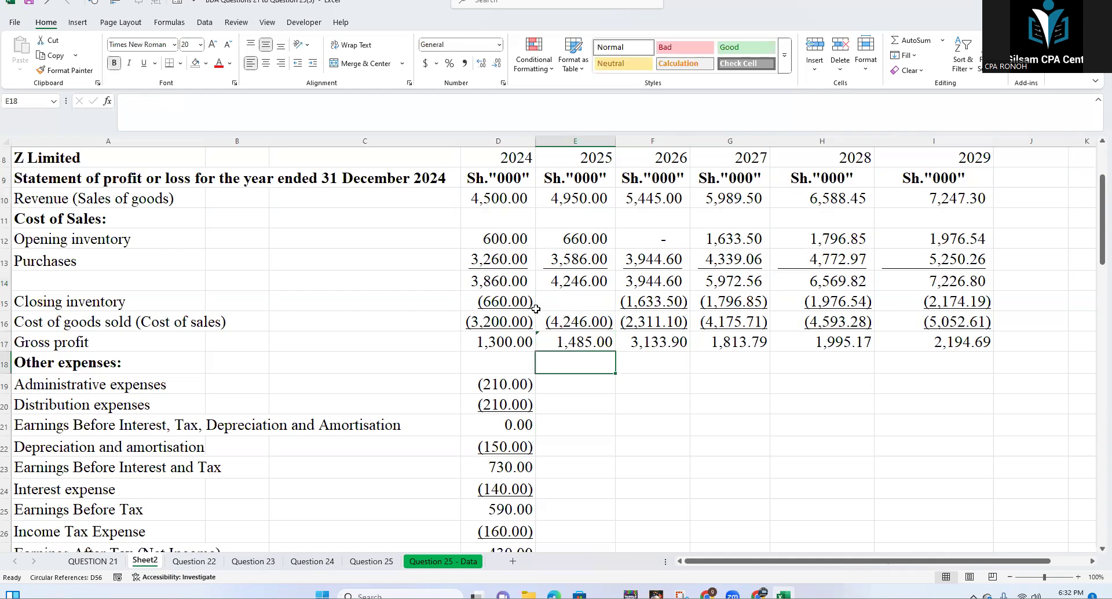
Step: Clear the 2025 cost of sales formula from E16
{"action": "left_click", "coordinate": [565, 319]}
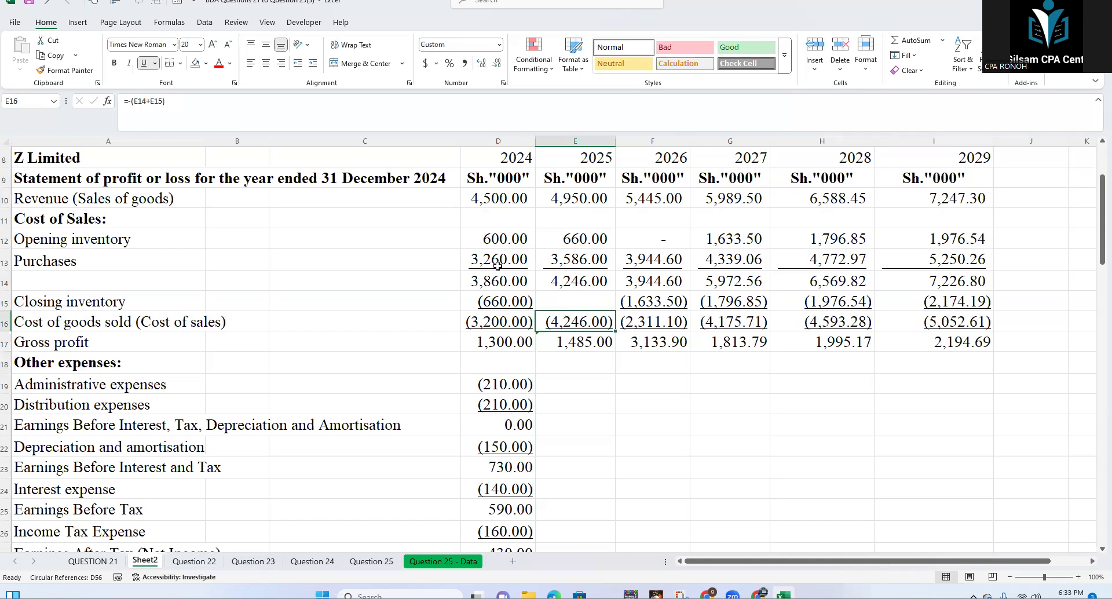
{"action": "key", "text": "Delete"}
{"action": "left_click", "coordinate": [609, 398]}
{"action": "left_click", "coordinate": [574, 322]}
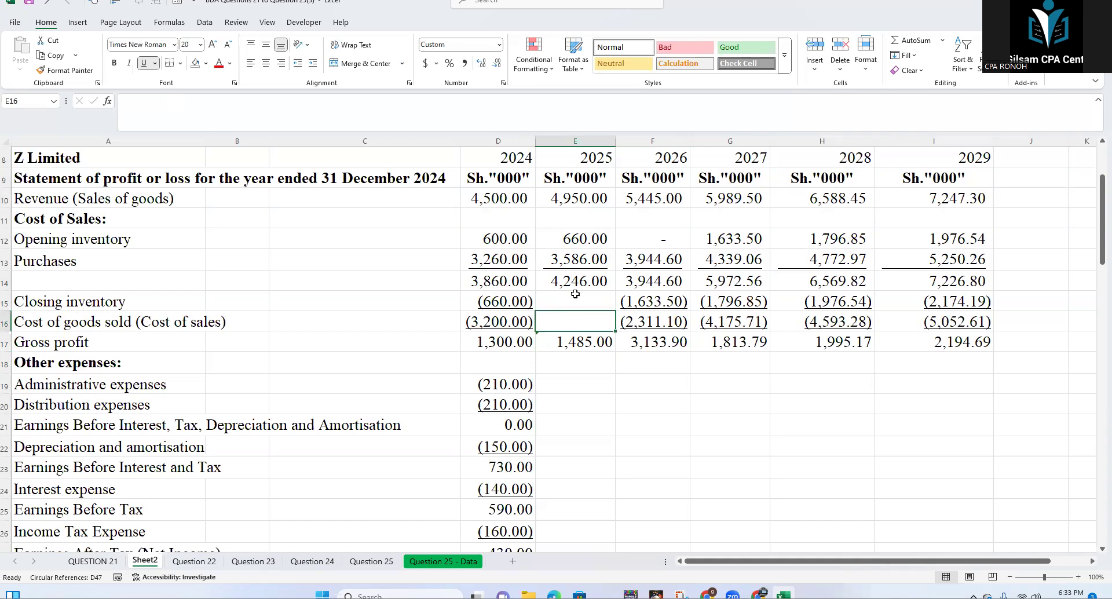
Step: Review the 2025 opening inventory, revenue and gross profit cells against the empty cost of sales and closing inventory cells
{"action": "left_click", "coordinate": [581, 241]}
{"action": "left_click", "coordinate": [578, 341]}
{"action": "left_click", "coordinate": [583, 198]}
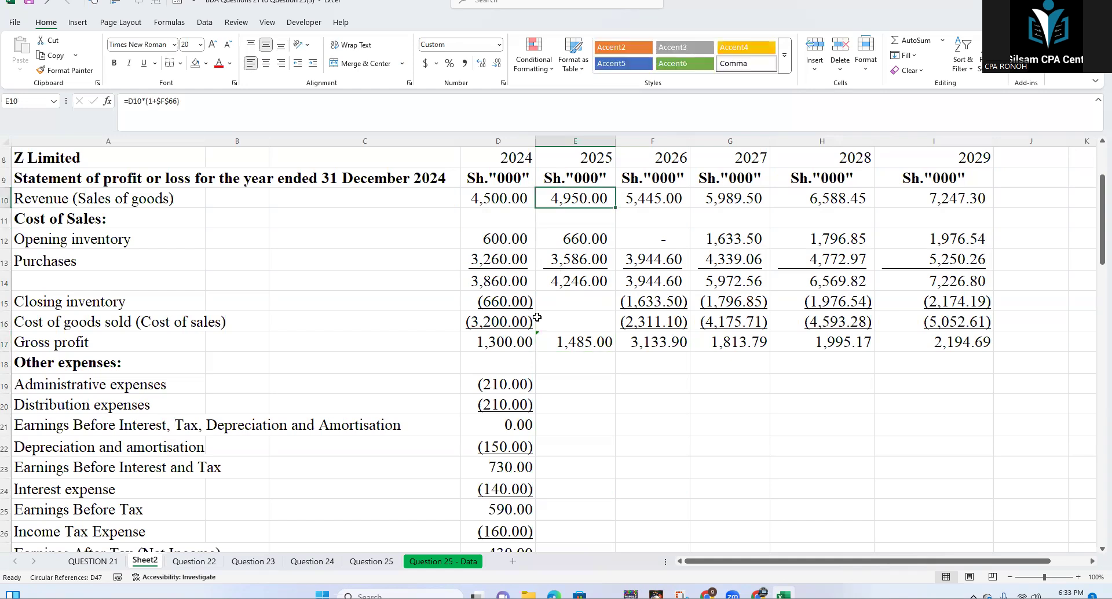
{"action": "left_click", "coordinate": [569, 323]}
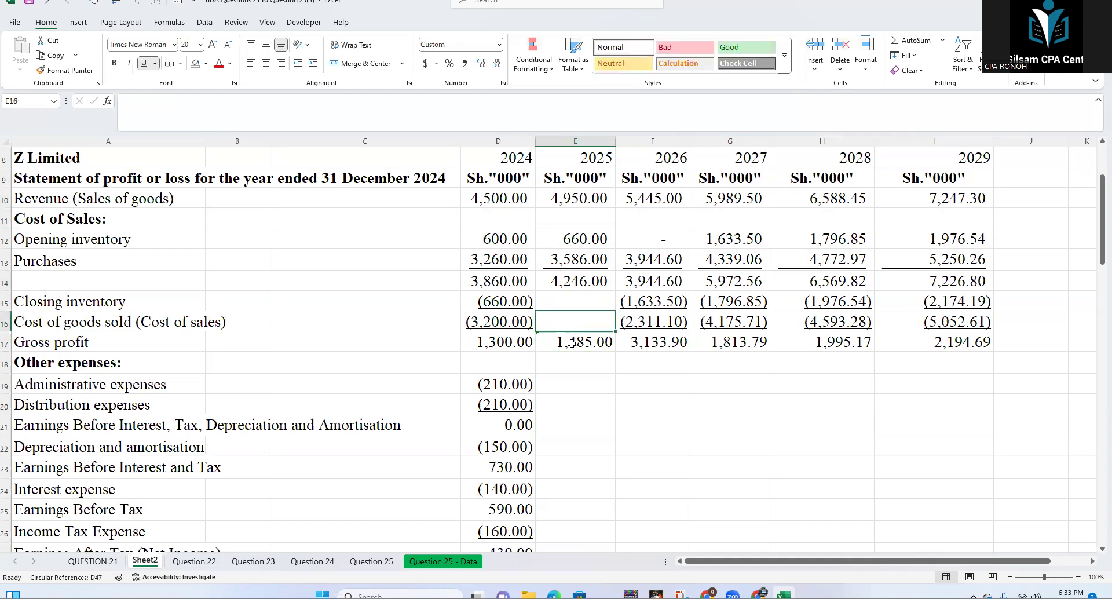
{"action": "left_click", "coordinate": [573, 342]}
{"action": "left_click", "coordinate": [564, 324]}
{"action": "left_click", "coordinate": [565, 304]}
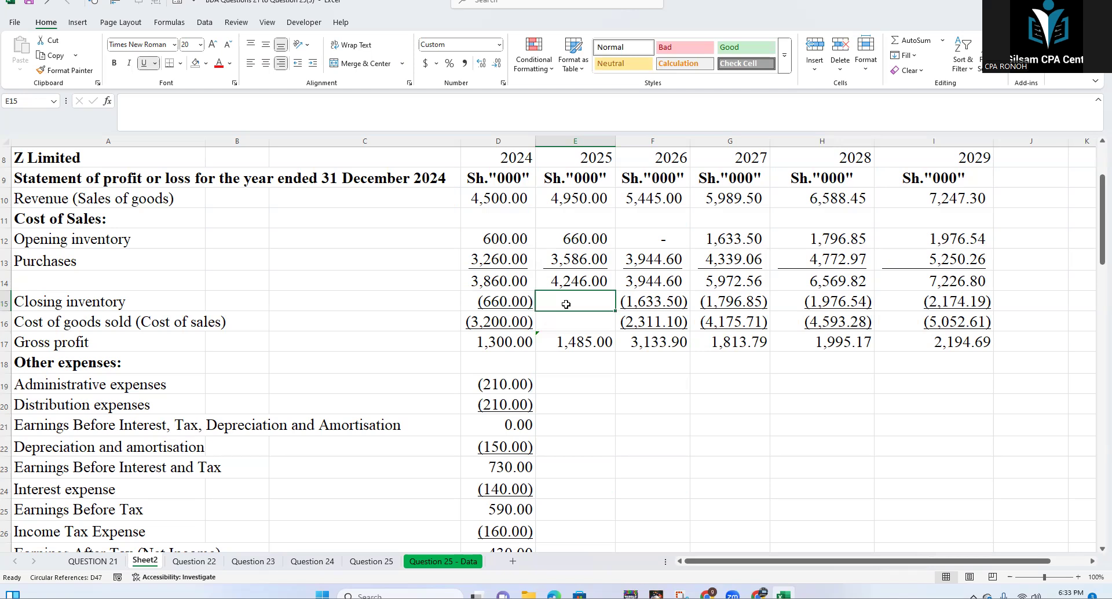
Step: Enter =E10-E17 in the 2025 cost of sales cell E16, subtracting gross profit from revenue
{"action": "left_click", "coordinate": [562, 318]}
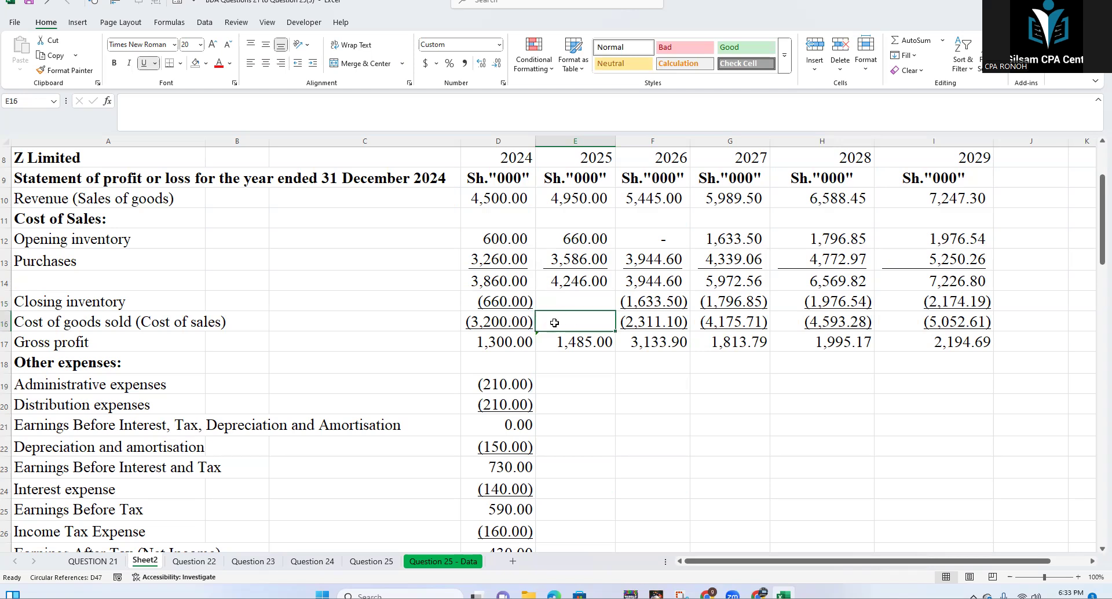
{"action": "type", "text": "="}
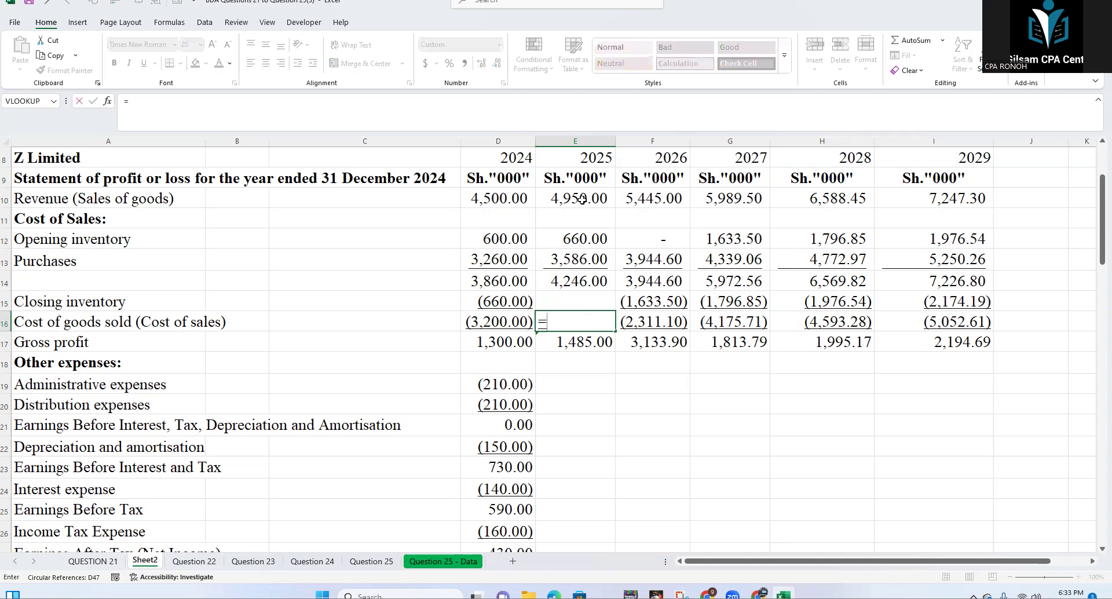
{"action": "left_click", "coordinate": [581, 198]}
{"action": "type", "text": "-"}
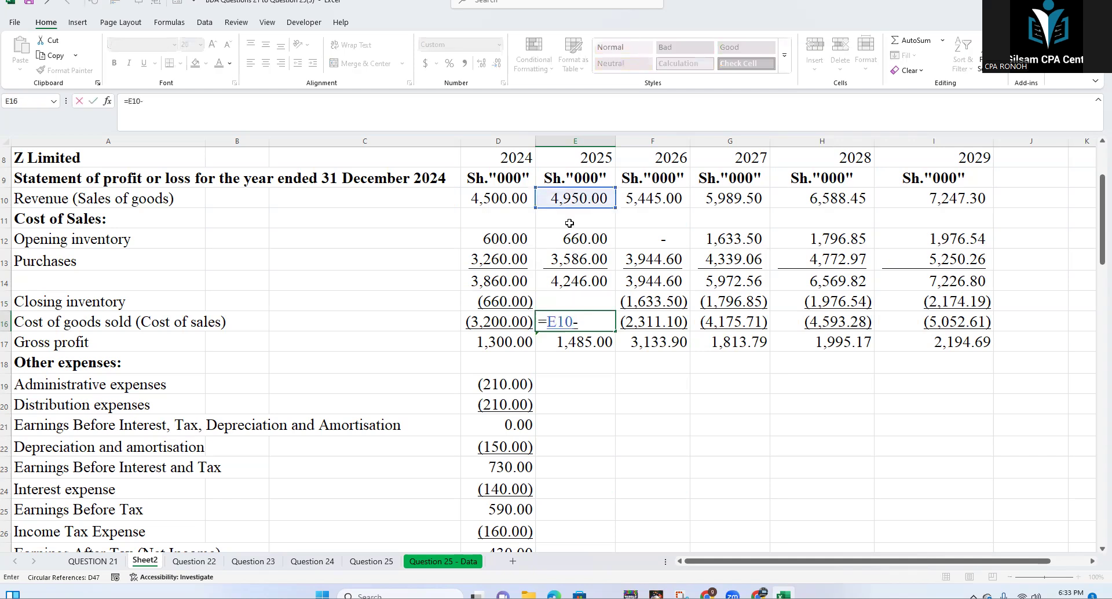
{"action": "left_click", "coordinate": [586, 341]}
{"action": "key", "text": "Return"}
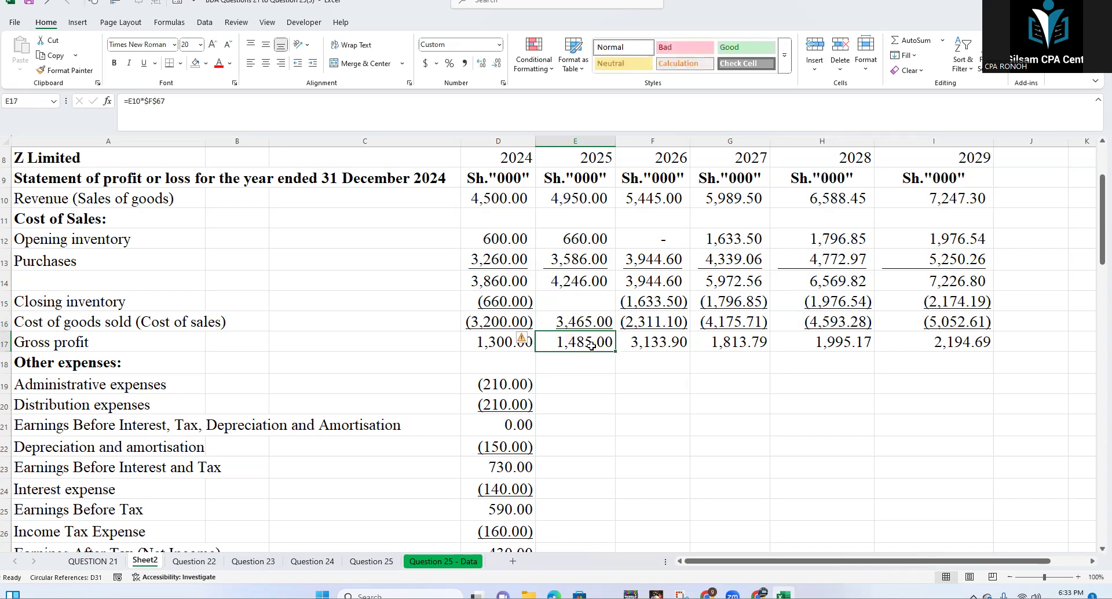
Step: Change the 2025 cost of sales formula in E16 to =-(E10-E17) so the amount is negative
{"action": "left_click", "coordinate": [558, 320]}
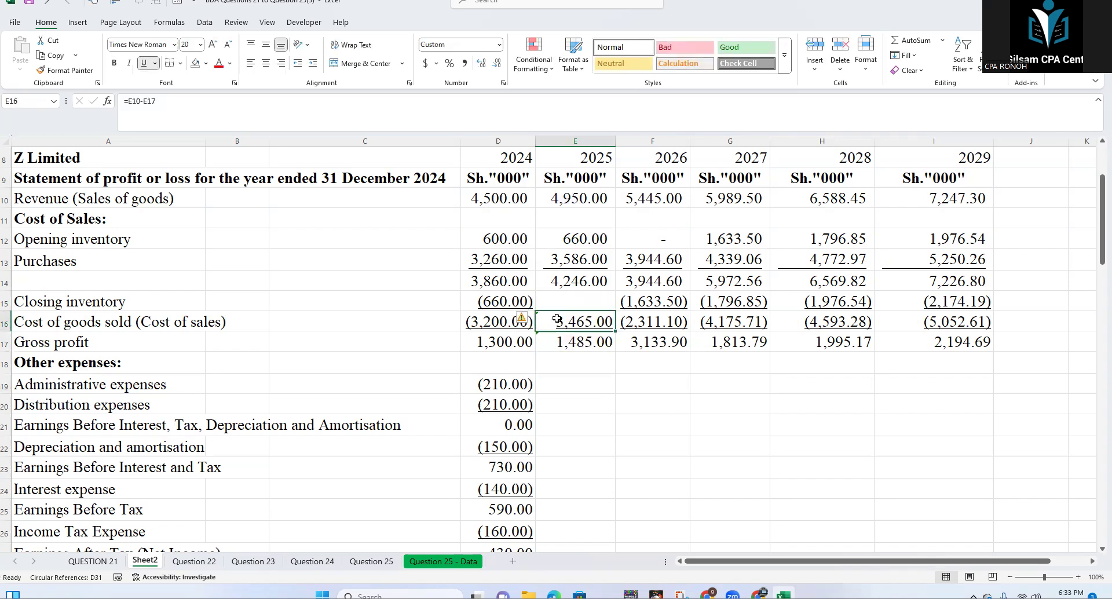
{"action": "left_click", "coordinate": [175, 110]}
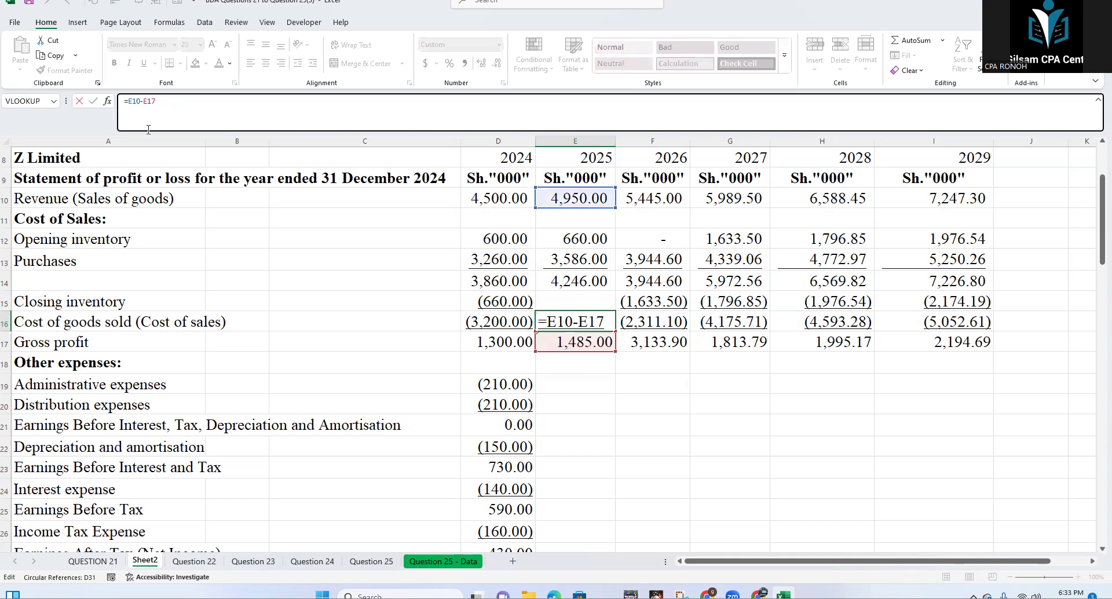
{"action": "type", "text": "("}
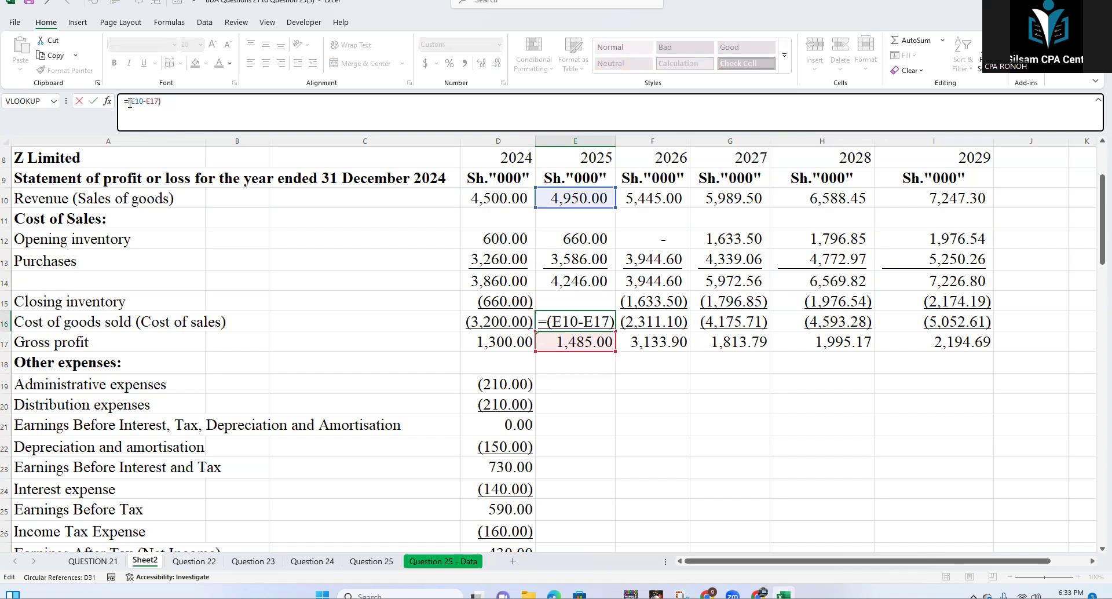
{"action": "key", "text": "Return"}
{"action": "left_click", "coordinate": [602, 399]}
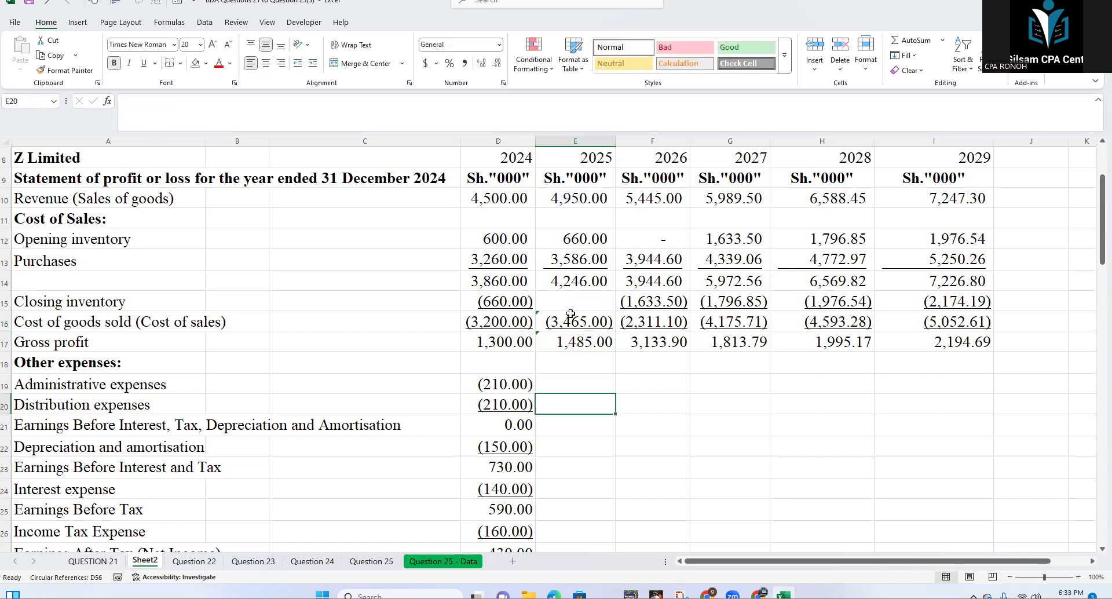
Step: Check the revised 2025 cost of sales formula in E16 against the subtotal in E14 and the empty closing inventory cell E15
{"action": "left_click", "coordinate": [570, 316]}
{"action": "left_click", "coordinate": [575, 362]}
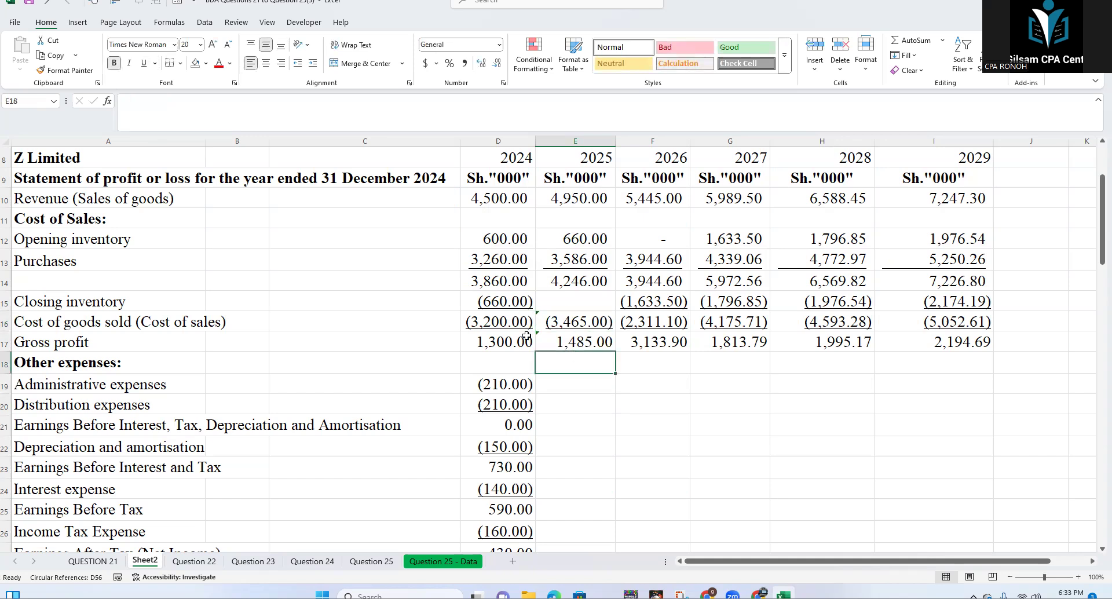
{"action": "left_click", "coordinate": [572, 322]}
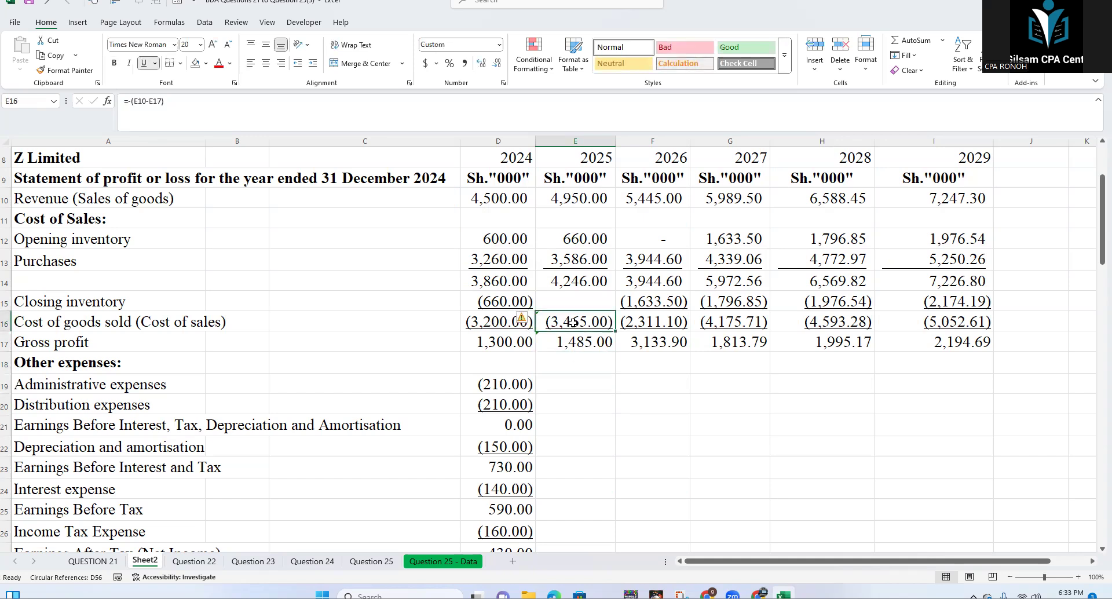
{"action": "left_click", "coordinate": [573, 282]}
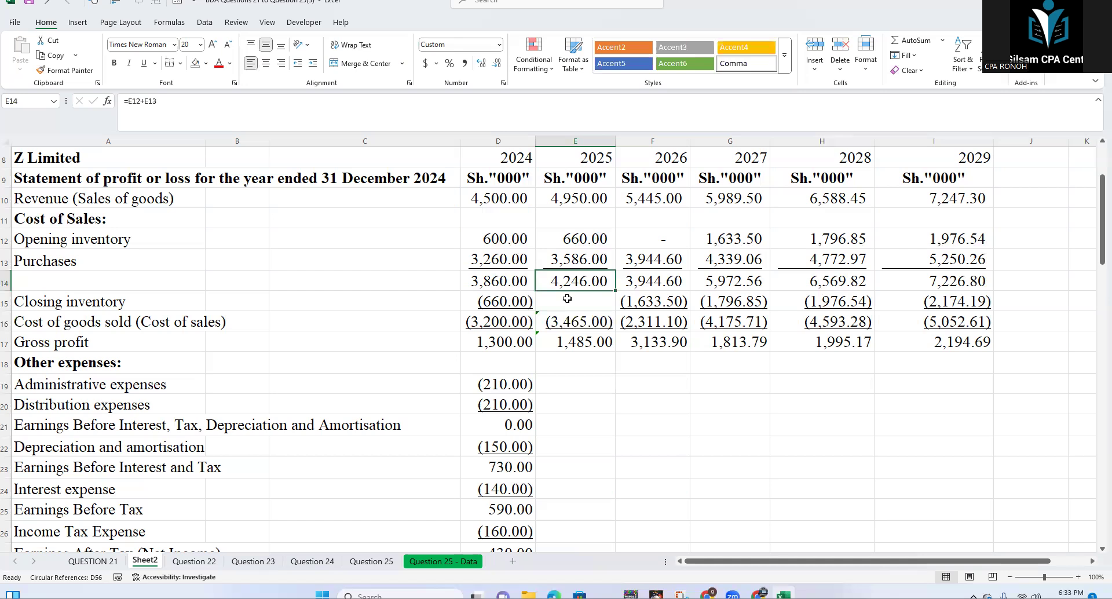
{"action": "left_click", "coordinate": [566, 299]}
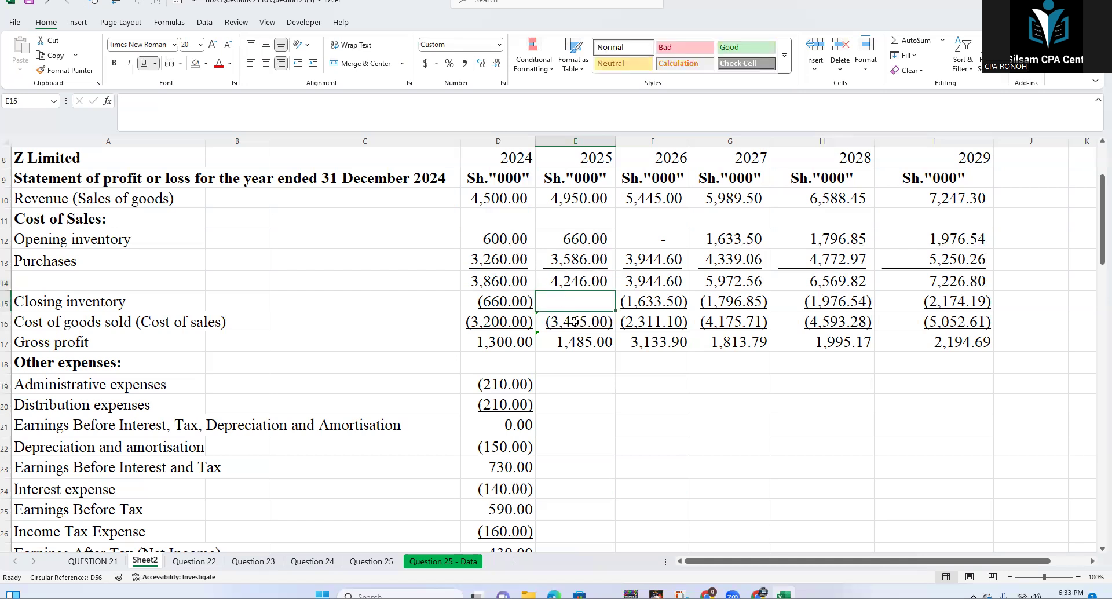
{"action": "left_click", "coordinate": [573, 321]}
Step: Enter =E14+E16 in the 2025 closing inventory cell E15, combining the subtotal with cost of sales
{"action": "left_click", "coordinate": [573, 301]}
{"action": "type", "text": "="}
{"action": "left_click", "coordinate": [580, 280]}
{"action": "type", "text": "+"}
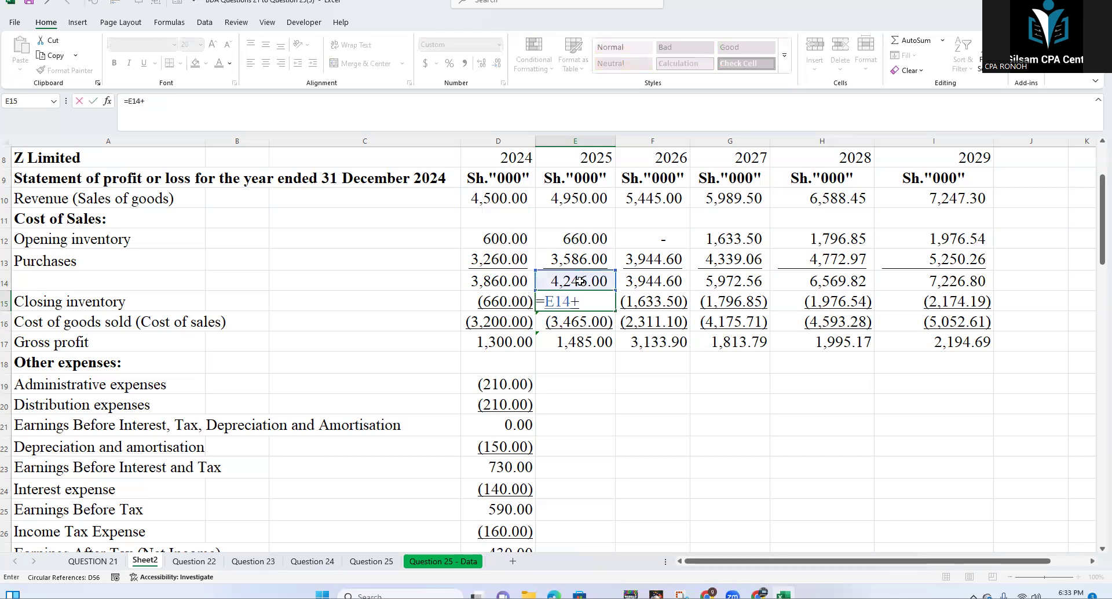
{"action": "left_click", "coordinate": [577, 323]}
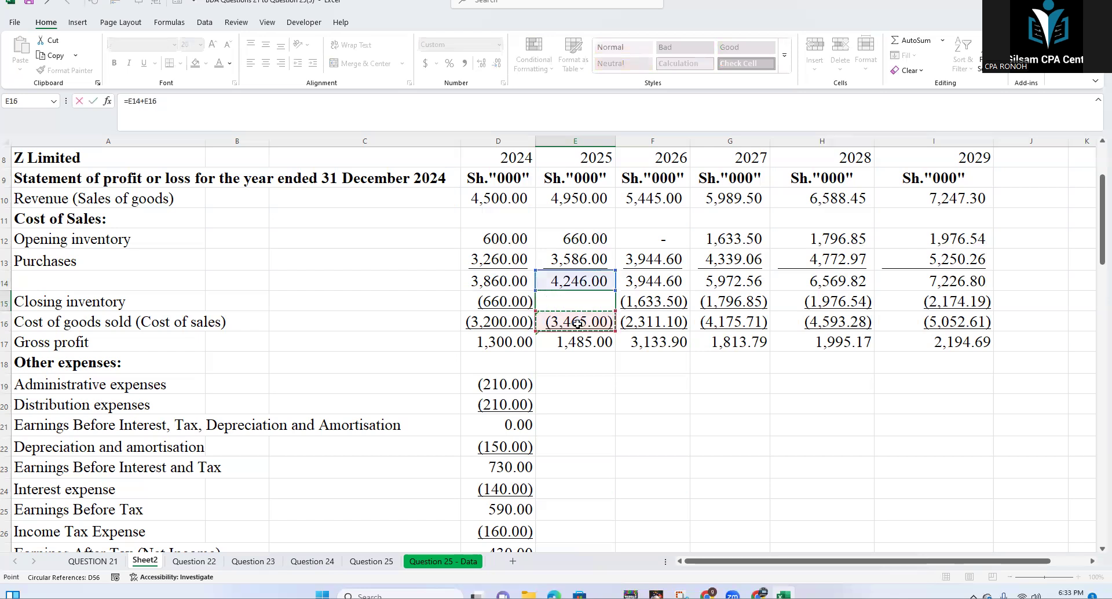
{"action": "key", "text": "ctrl+Return"}
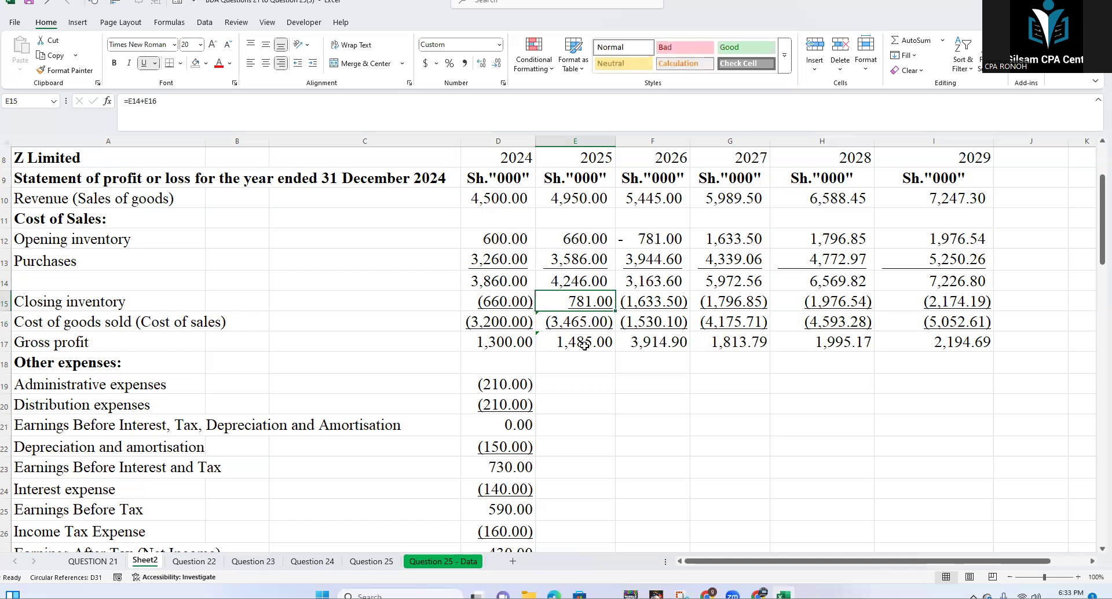
Step: Change the 2025 closing inventory formula in E15 to =-(E14+E16) so the amount is negative
{"action": "left_click", "coordinate": [128, 102]}
{"action": "type", "text": "("}
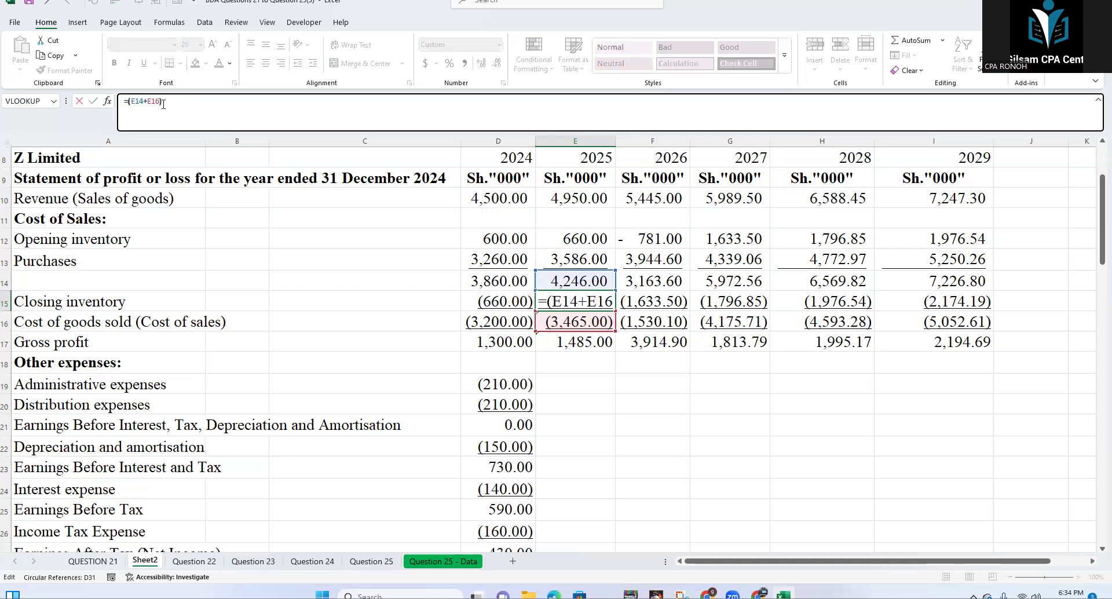
{"action": "left_click", "coordinate": [130, 101]}
{"action": "type", "text": "-"}
{"action": "key", "text": "Return"}
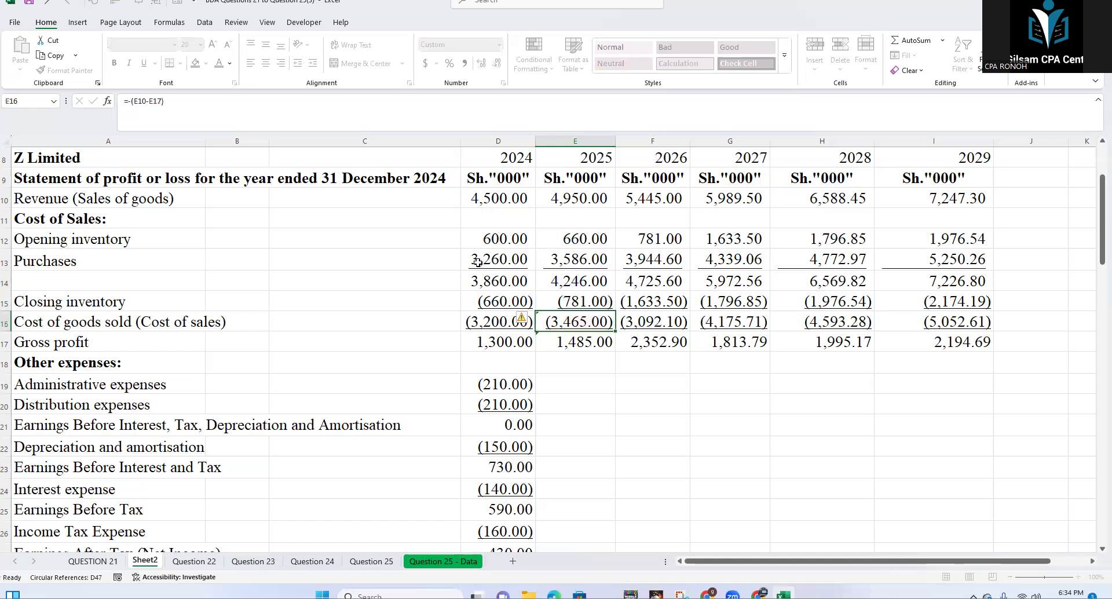
Step: Verify that E14 and E15 sum to the 2025 cost of sales, and check the 2026 opening inventory link in F12
{"action": "left_click", "coordinate": [632, 419]}
{"action": "left_click_drag", "start_coordinate": [579, 284], "coordinate": [573, 297]}
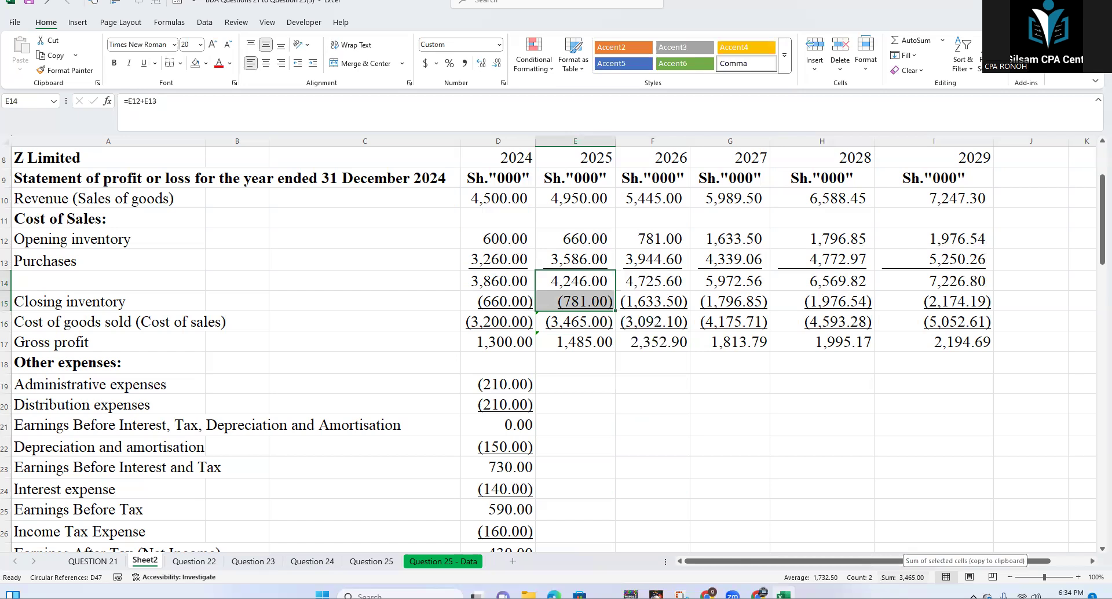
{"action": "left_click", "coordinate": [589, 341]}
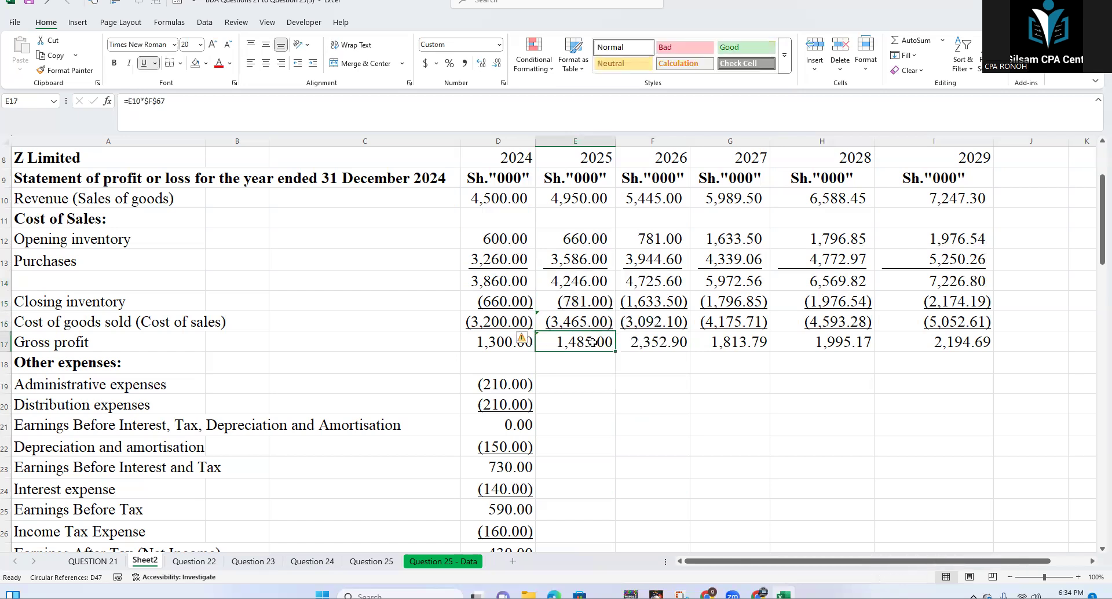
{"action": "left_click", "coordinate": [573, 301]}
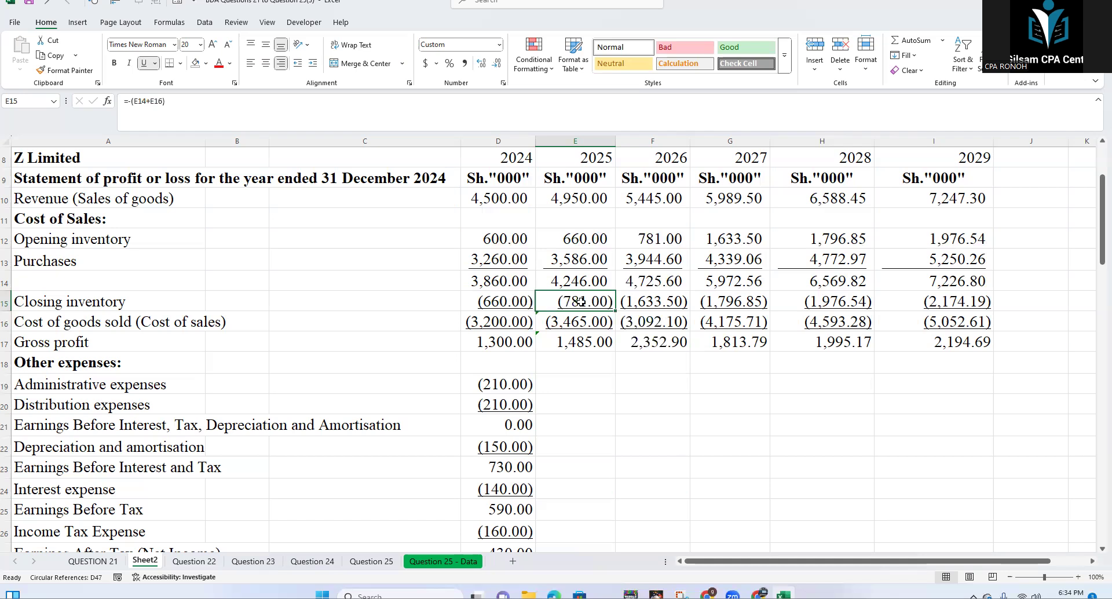
{"action": "left_click", "coordinate": [661, 241]}
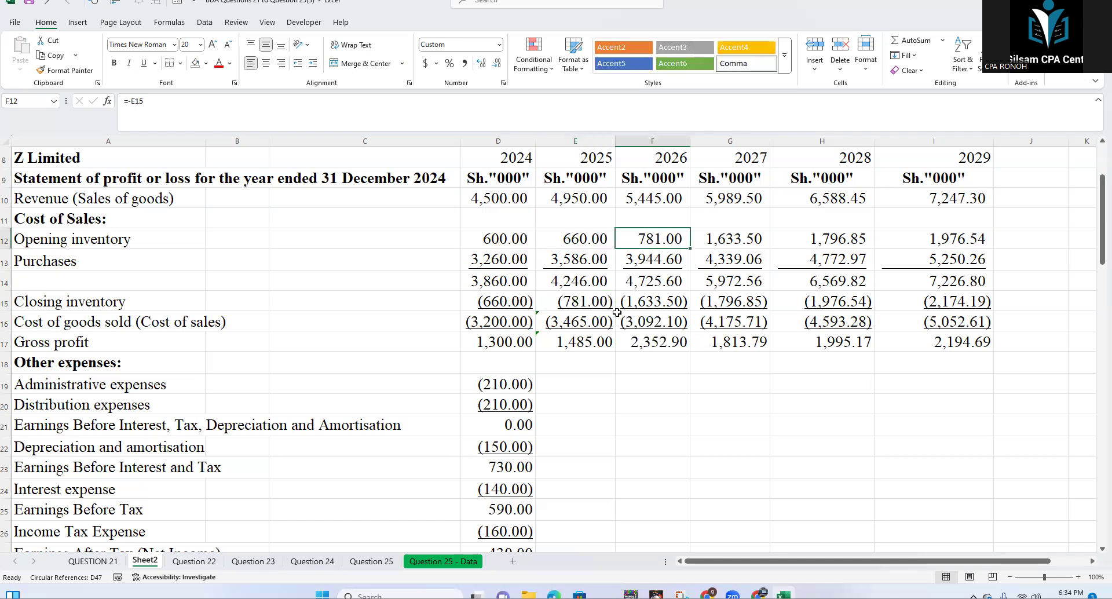
Step: Fill the 2025 closing inventory and cost of sales formulas in E15:E16 across to 2029 in column I
{"action": "left_click_drag", "start_coordinate": [568, 302], "coordinate": [894, 321]}
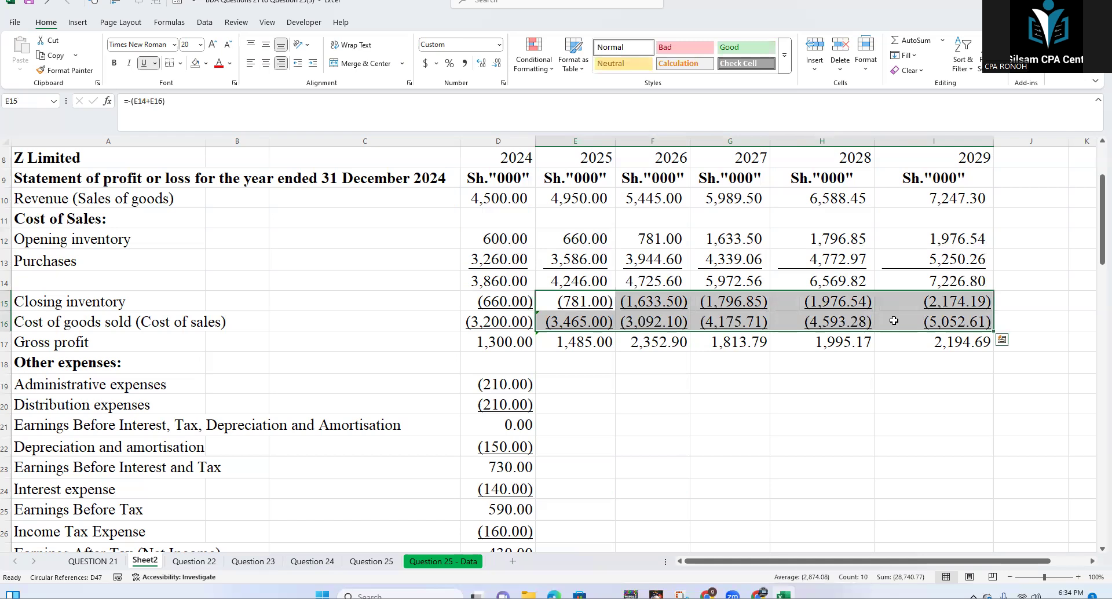
{"action": "key", "text": "ctrl+r"}
{"action": "left_click", "coordinate": [695, 391]}
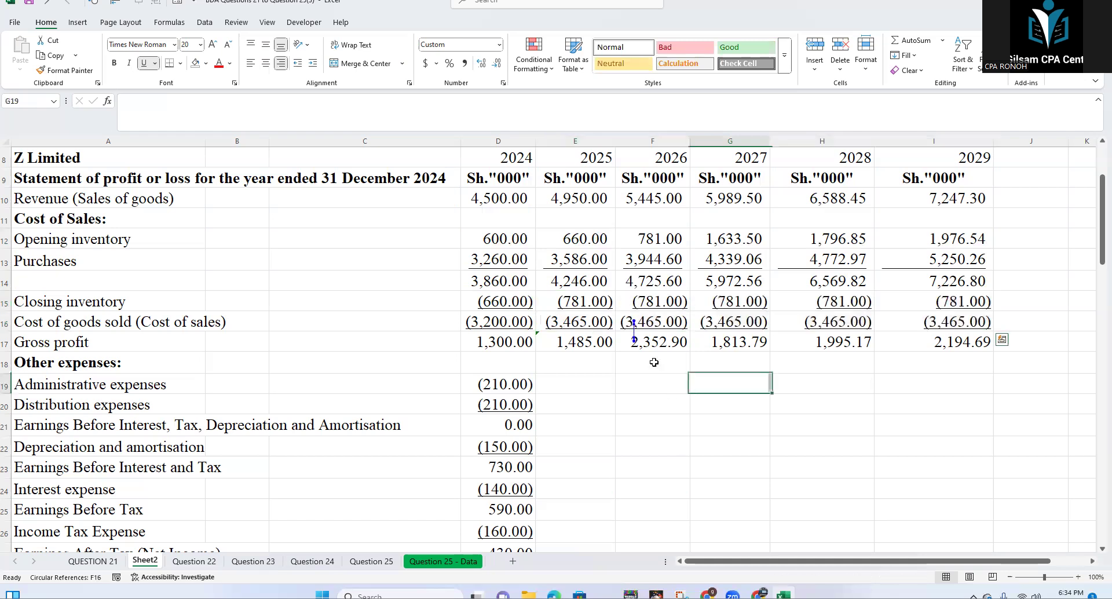
Step: Inspect the copied 2026 formulas for closing inventory in F15 and cost of sales in F16
{"action": "left_click", "coordinate": [636, 345]}
{"action": "left_click", "coordinate": [617, 320]}
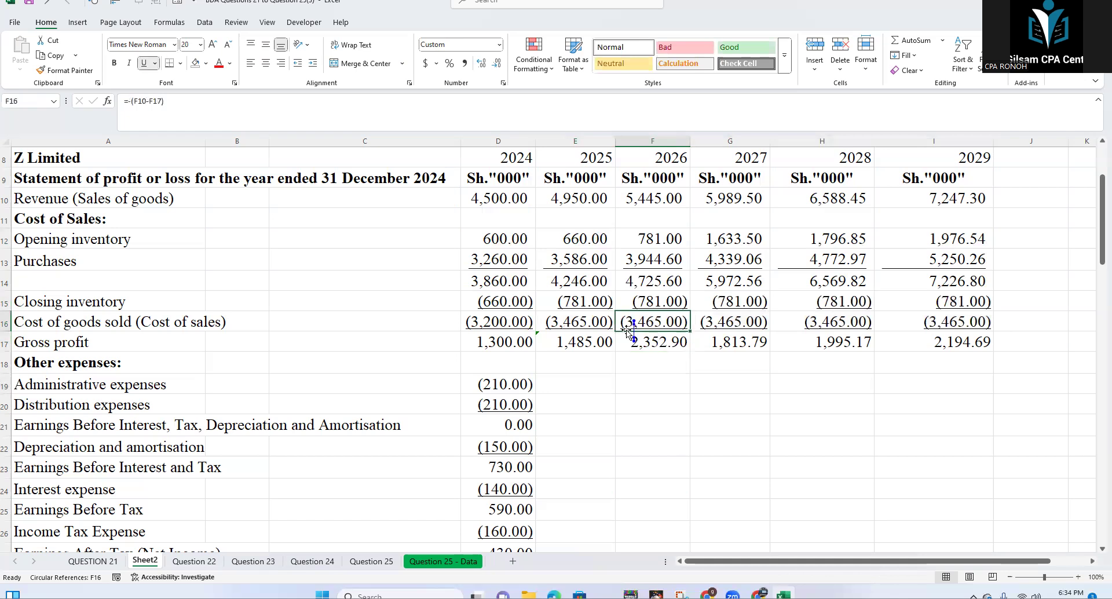
{"action": "left_click", "coordinate": [630, 379]}
{"action": "left_click", "coordinate": [647, 307]}
{"action": "left_click", "coordinate": [218, 111]}
{"action": "left_click", "coordinate": [723, 319]}
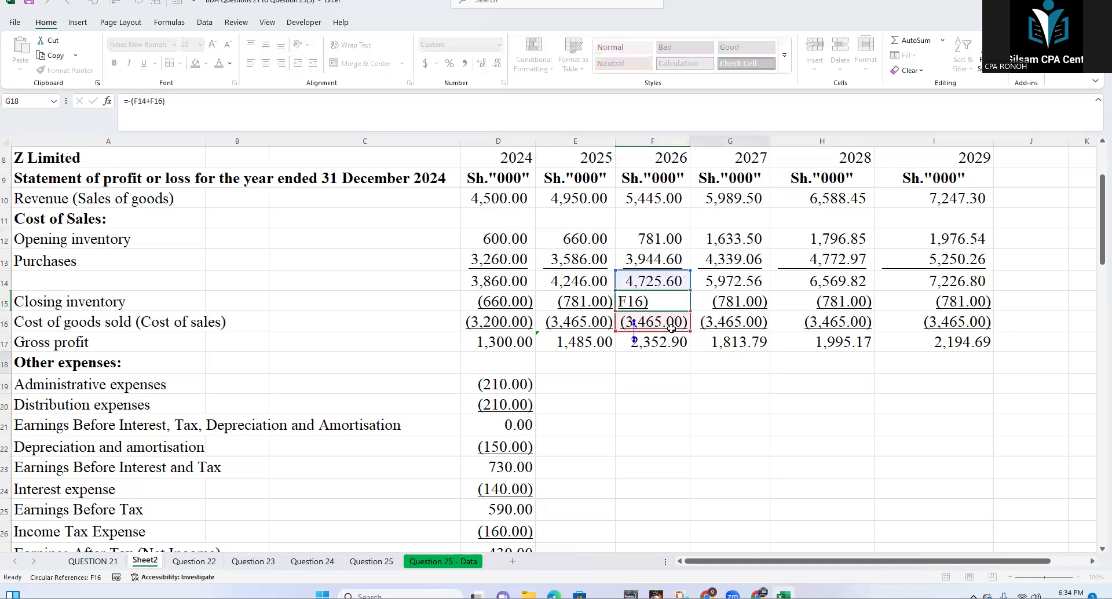
{"action": "left_click", "coordinate": [657, 348]}
{"action": "left_click", "coordinate": [648, 301]}
{"action": "left_click", "coordinate": [663, 367]}
{"action": "left_click", "coordinate": [656, 305]}
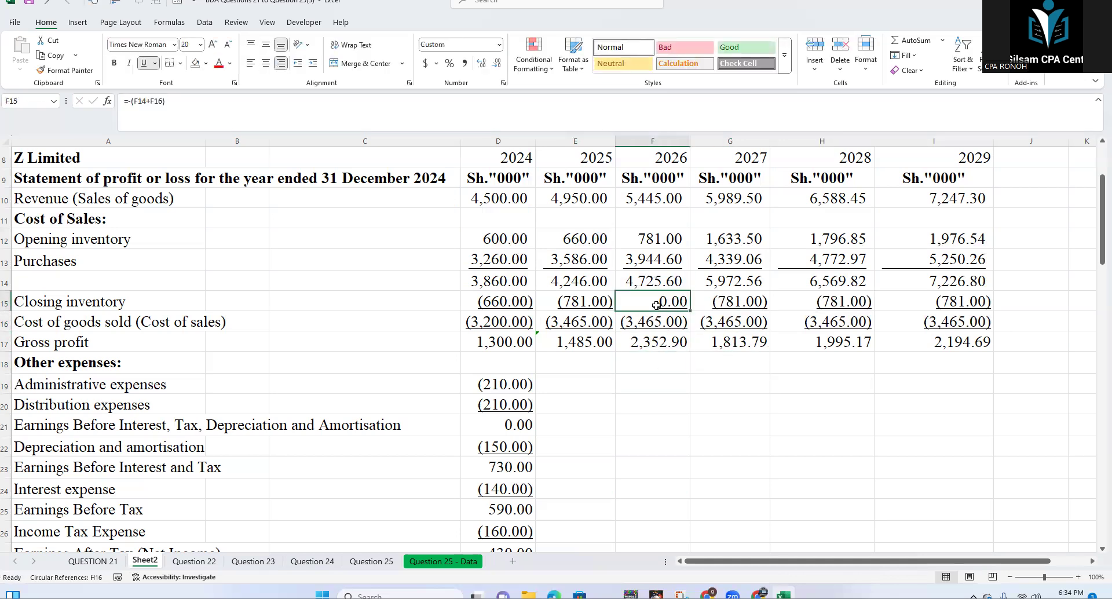
Step: Compare the 2025 cost of sales and gross profit formulas in E16 and E17 with the 2026 gross profit formula in F17
{"action": "left_click", "coordinate": [590, 321]}
{"action": "left_click", "coordinate": [223, 114]}
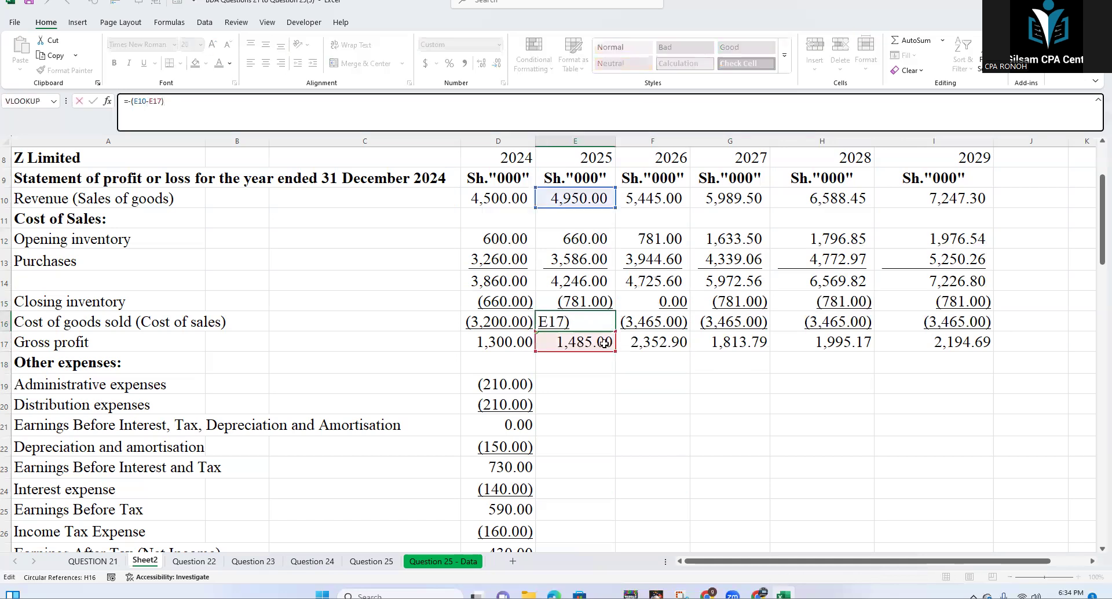
{"action": "left_click", "coordinate": [672, 408]}
{"action": "left_click", "coordinate": [612, 346]}
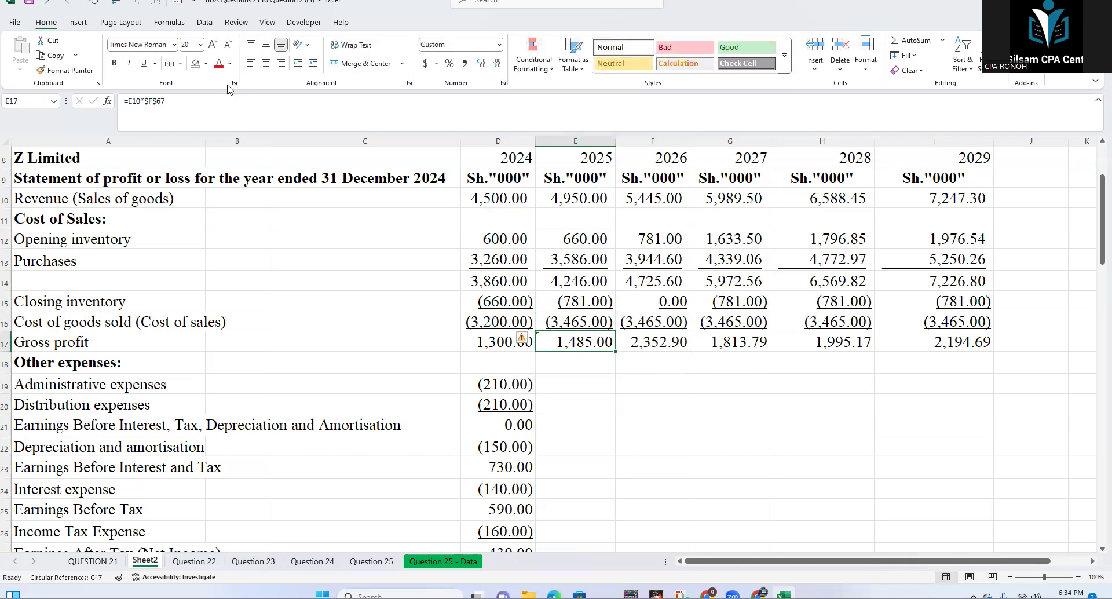
{"action": "left_click", "coordinate": [296, 115]}
{"action": "left_click", "coordinate": [747, 355]}
{"action": "left_click", "coordinate": [611, 346]}
{"action": "left_click", "coordinate": [618, 347]}
{"action": "left_click", "coordinate": [233, 115]}
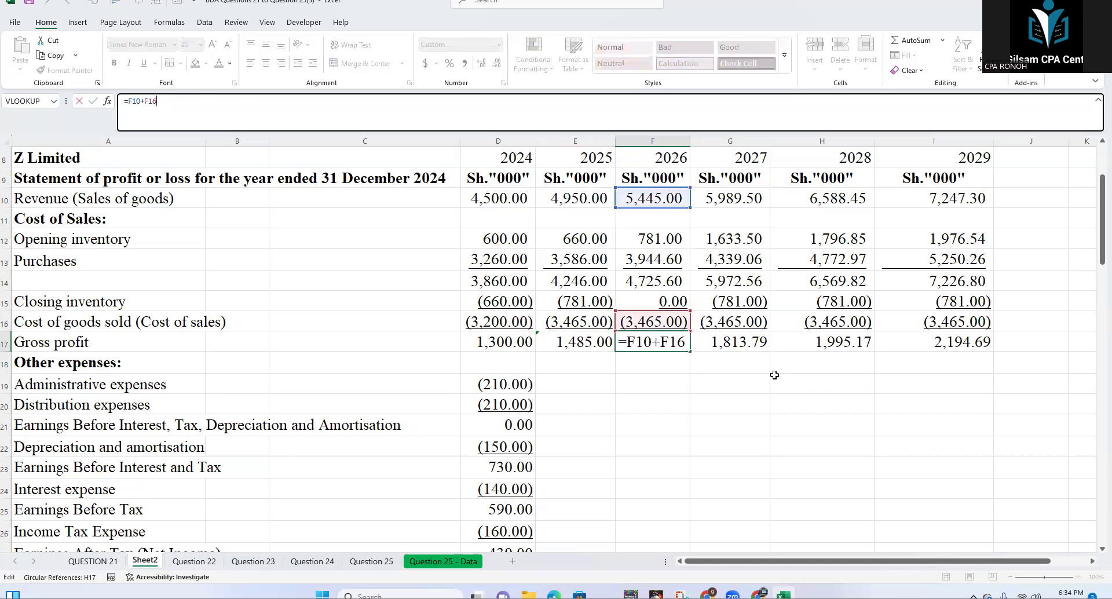
Step: Copy the 2025 gross profit formula =E10*$F$67 from E17 across to 2029 in I17
{"action": "left_click", "coordinate": [775, 375]}
{"action": "left_click", "coordinate": [599, 344]}
{"action": "left_click_drag", "start_coordinate": [615, 351], "coordinate": [942, 352]}
{"action": "left_click", "coordinate": [730, 399]}
Step: Check that the gross profit formulas in F17 to I17 multiply each year's revenue by $F$67
{"action": "left_click", "coordinate": [265, 113]}
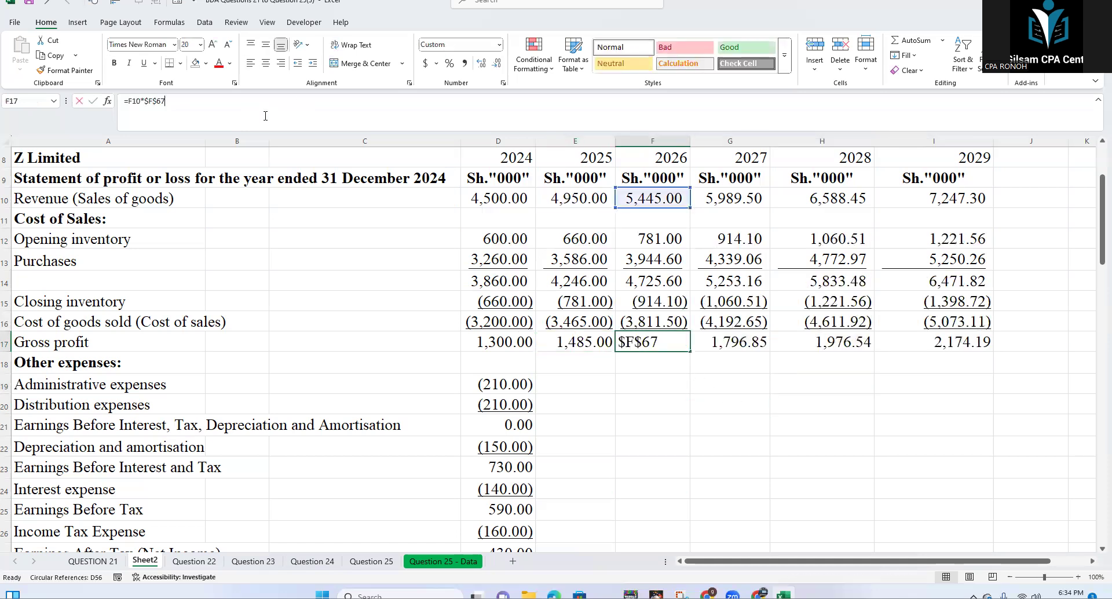
{"action": "key", "text": "Tab"}
{"action": "left_click", "coordinate": [292, 117]}
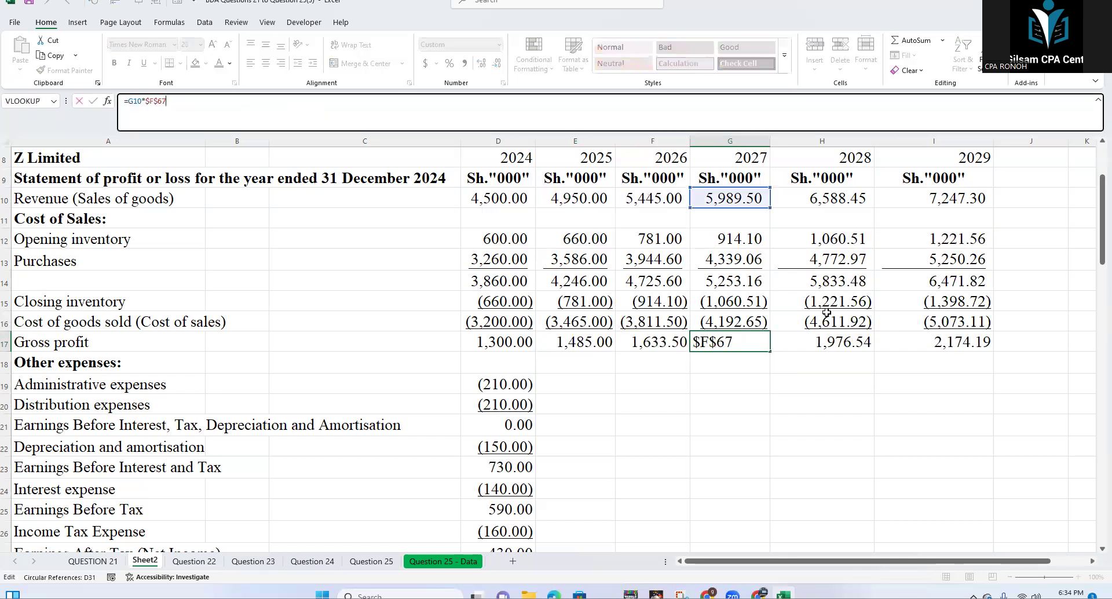
{"action": "key", "text": "Tab"}
{"action": "left_click", "coordinate": [224, 99]}
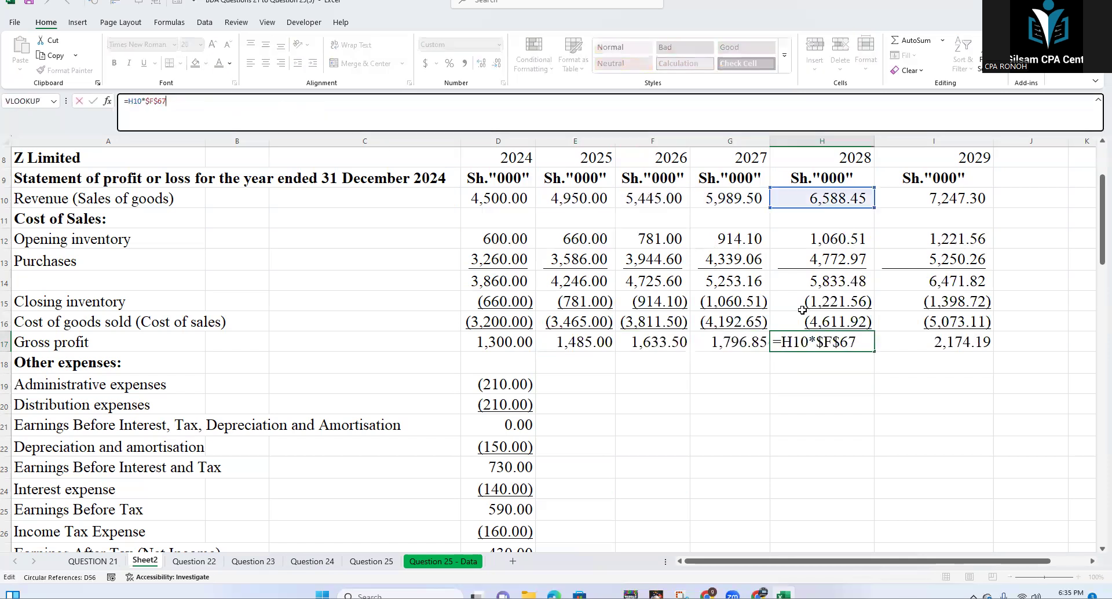
{"action": "key", "text": "Tab"}
{"action": "left_click", "coordinate": [248, 121]}
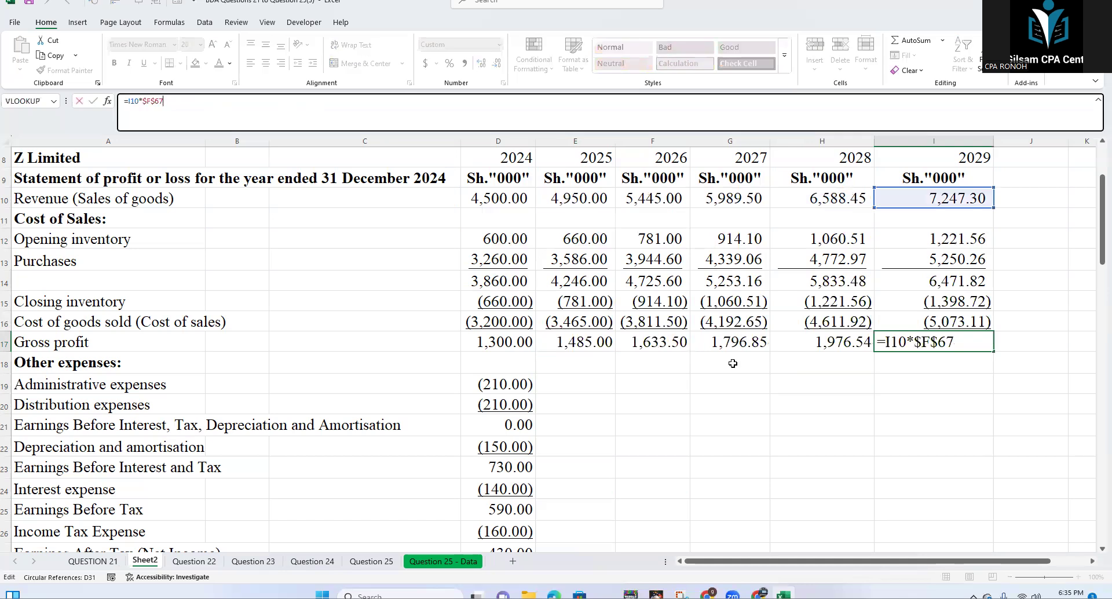
{"action": "left_click", "coordinate": [732, 377]}
Step: Verify the 2026 subtotal plus closing inventory and the 2027 opening inventory link, and autofit the 2028 column H
{"action": "left_click", "coordinate": [653, 304]}
{"action": "left_click", "coordinate": [652, 326]}
{"action": "left_click_drag", "start_coordinate": [657, 283], "coordinate": [657, 304]}
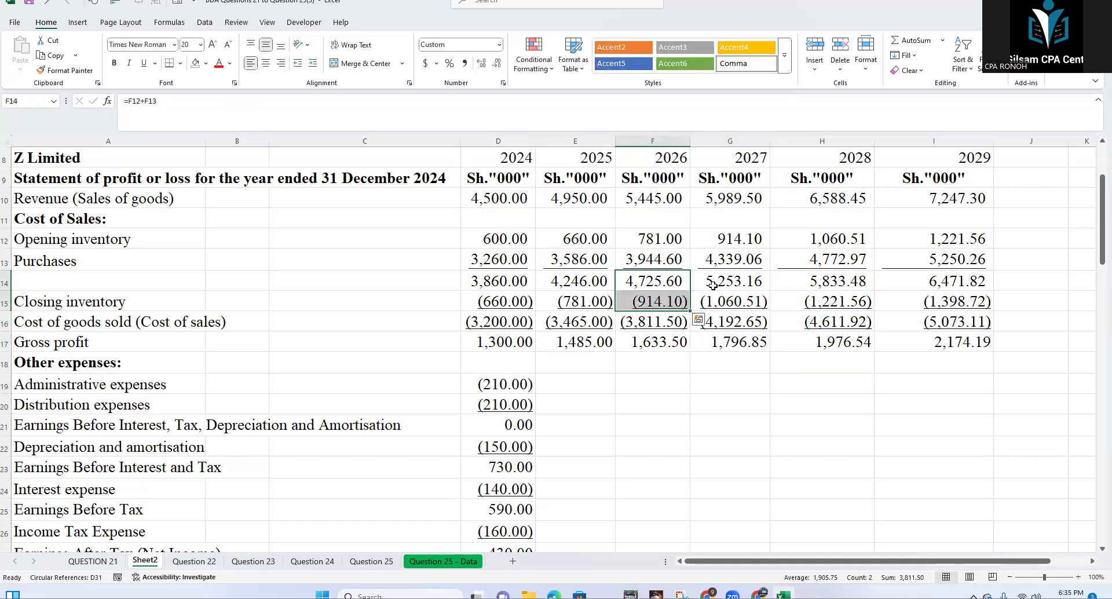
{"action": "left_click", "coordinate": [739, 246]}
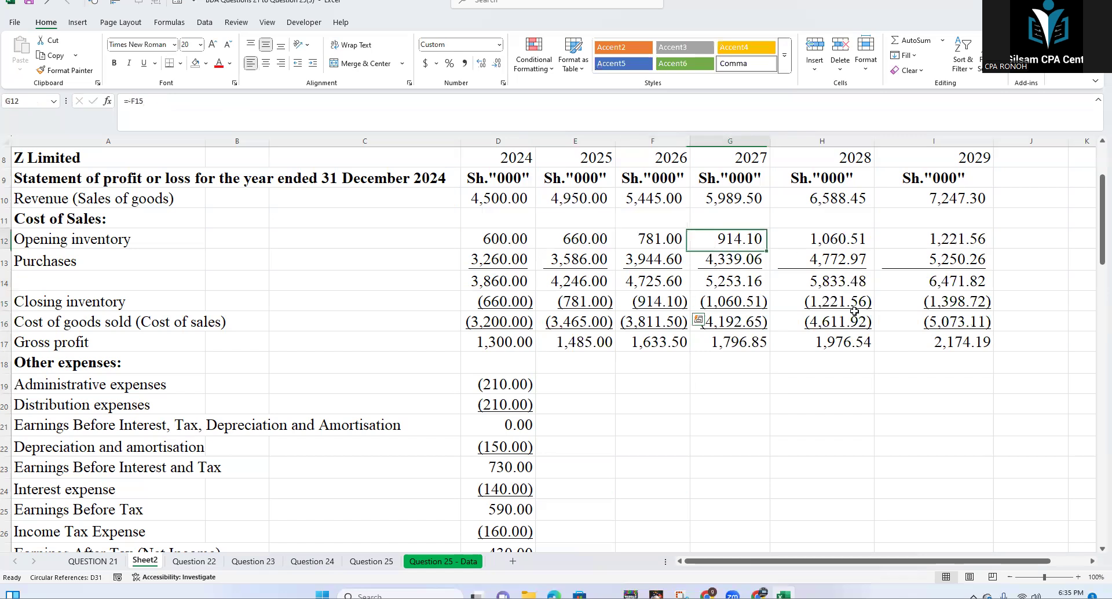
{"action": "double_click", "coordinate": [874, 141]}
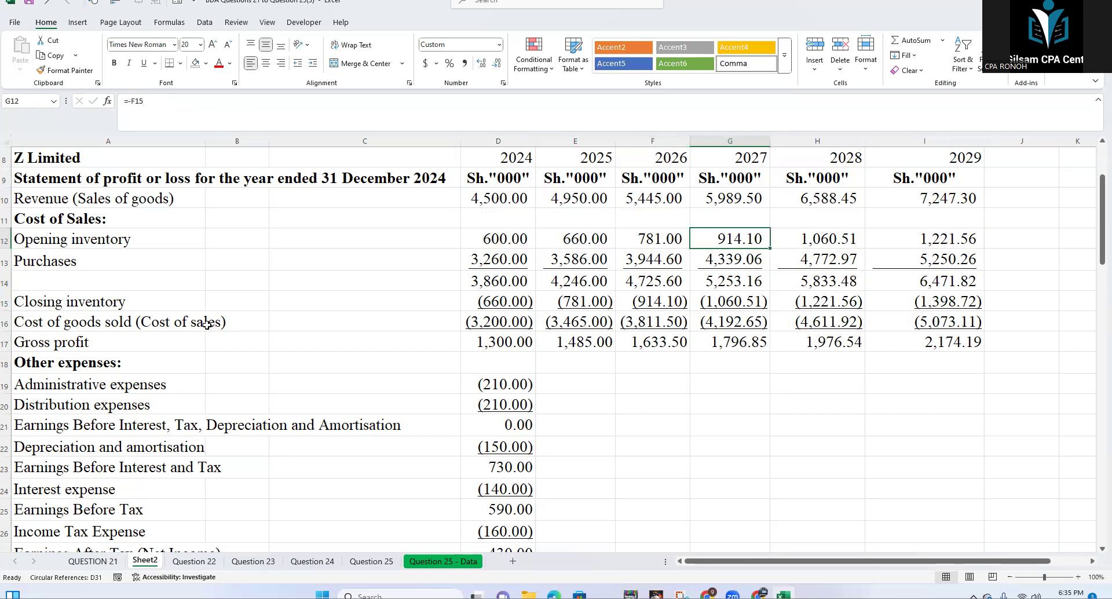
Step: Review the gross profit row and examine the 2025 formulas for gross profit in E17 and revenue in E10
{"action": "left_click_drag", "start_coordinate": [73, 341], "coordinate": [640, 334]}
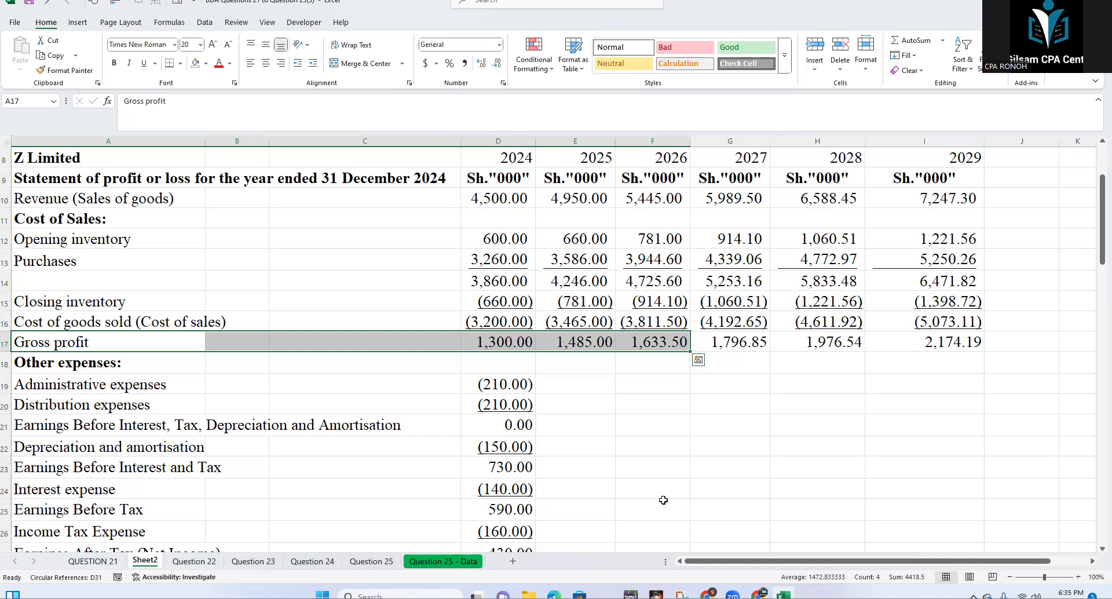
{"action": "left_click", "coordinate": [570, 348]}
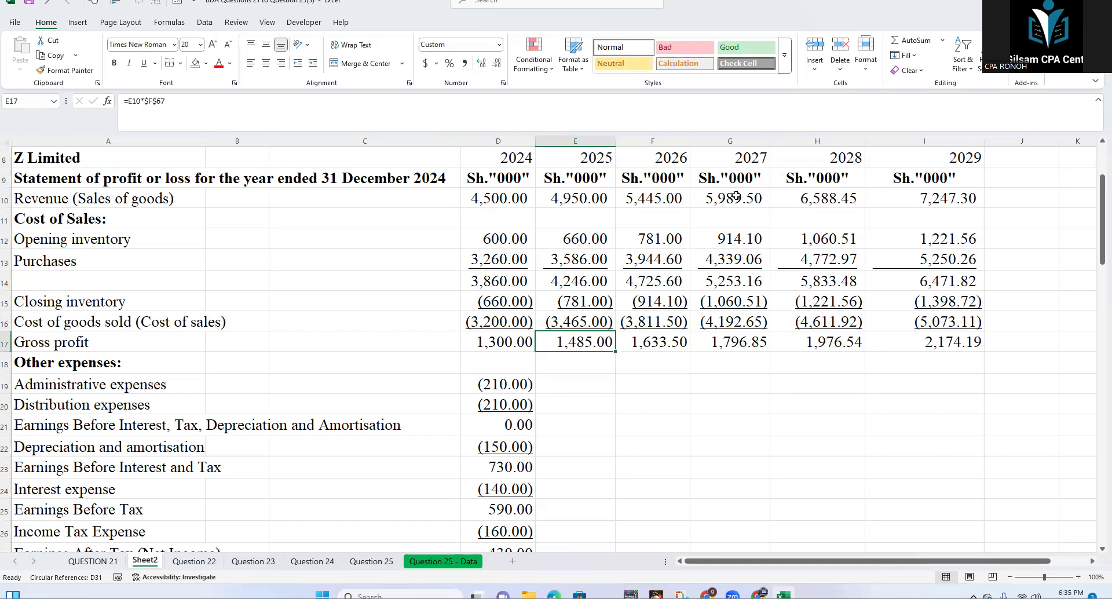
{"action": "left_click", "coordinate": [693, 439]}
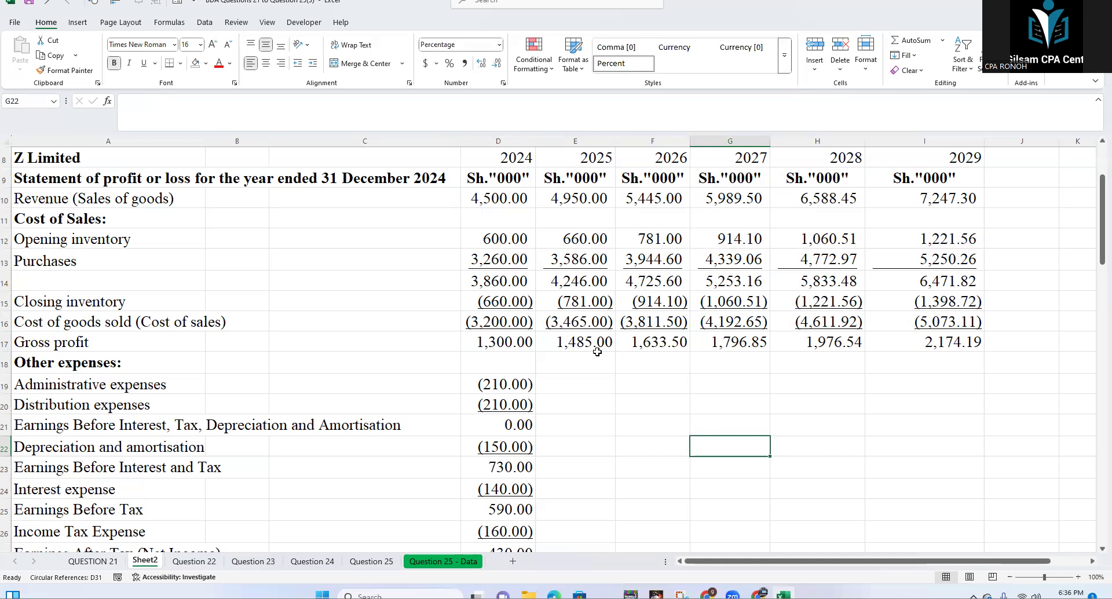
{"action": "left_click", "coordinate": [561, 358]}
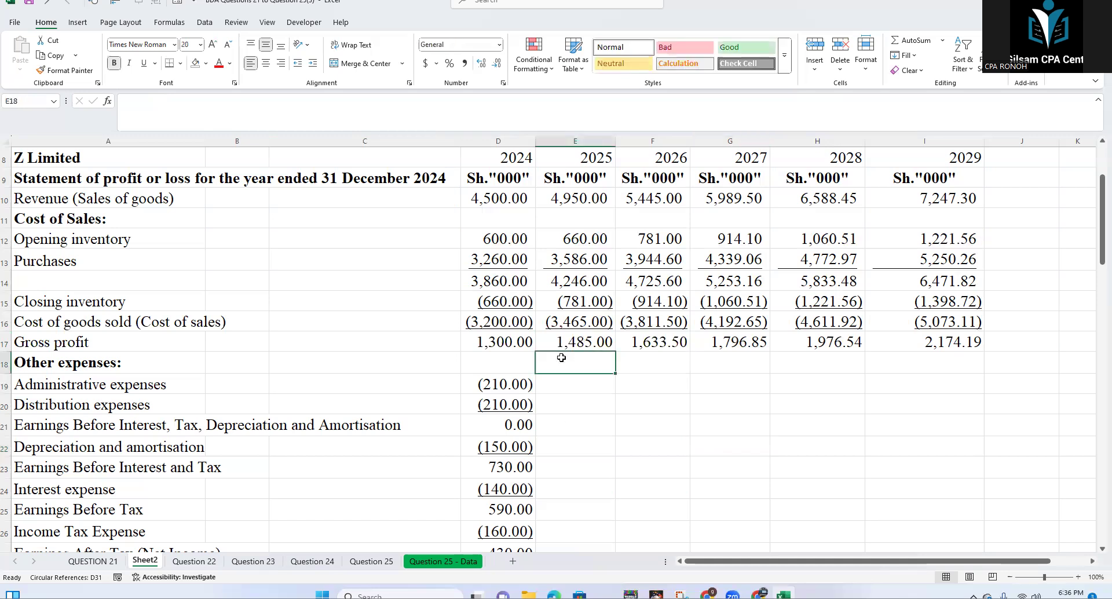
{"action": "key", "text": "Return"}
{"action": "left_click", "coordinate": [581, 338]}
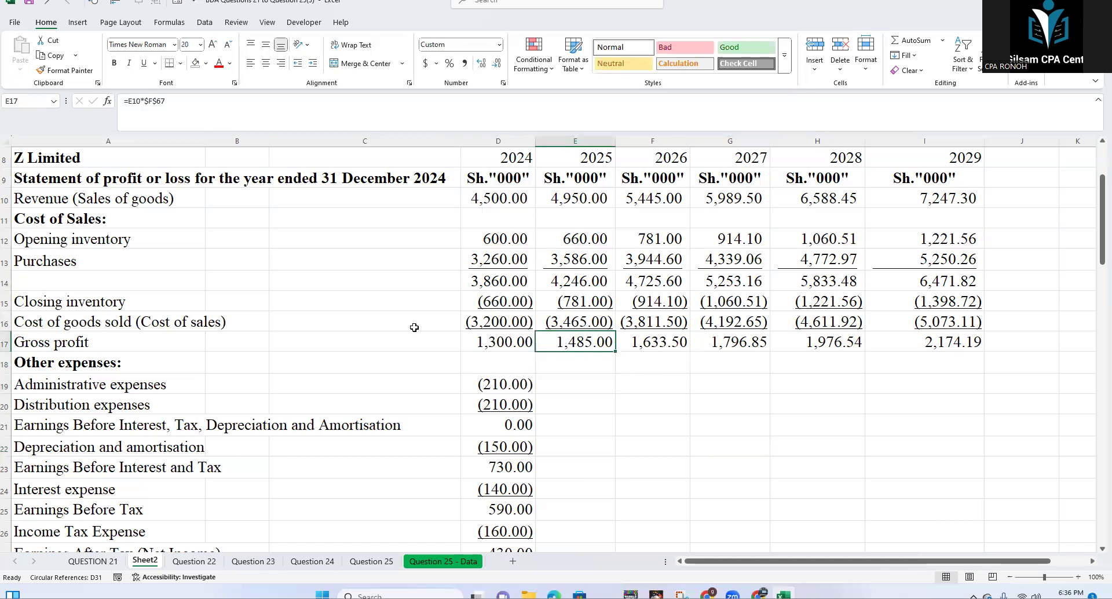
{"action": "left_click", "coordinate": [578, 198]}
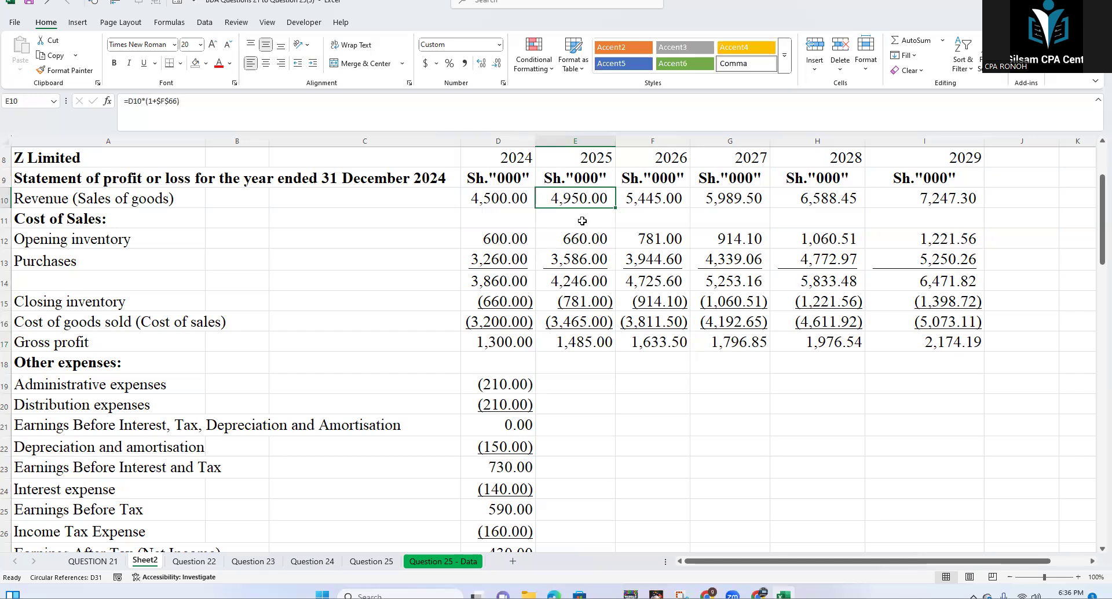
{"action": "left_click", "coordinate": [579, 343]}
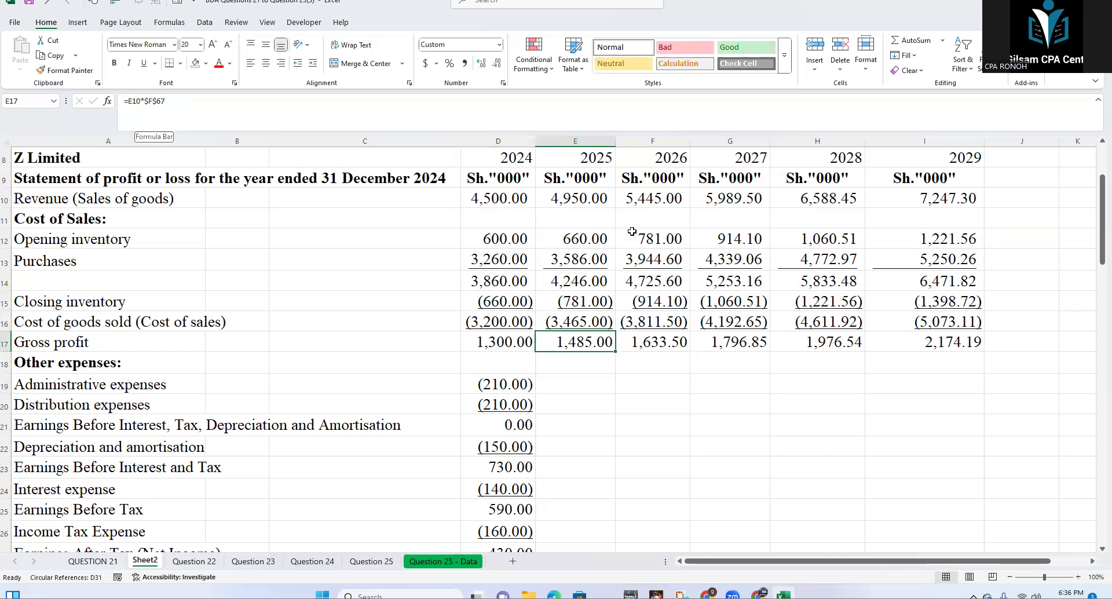
Step: Trace the gross profit formula to the assumption percentage in F67 and review gross profit for 2025 to 2029
{"action": "scroll", "coordinate": [632, 232], "scroll_direction": "down", "scroll_amount": 18}
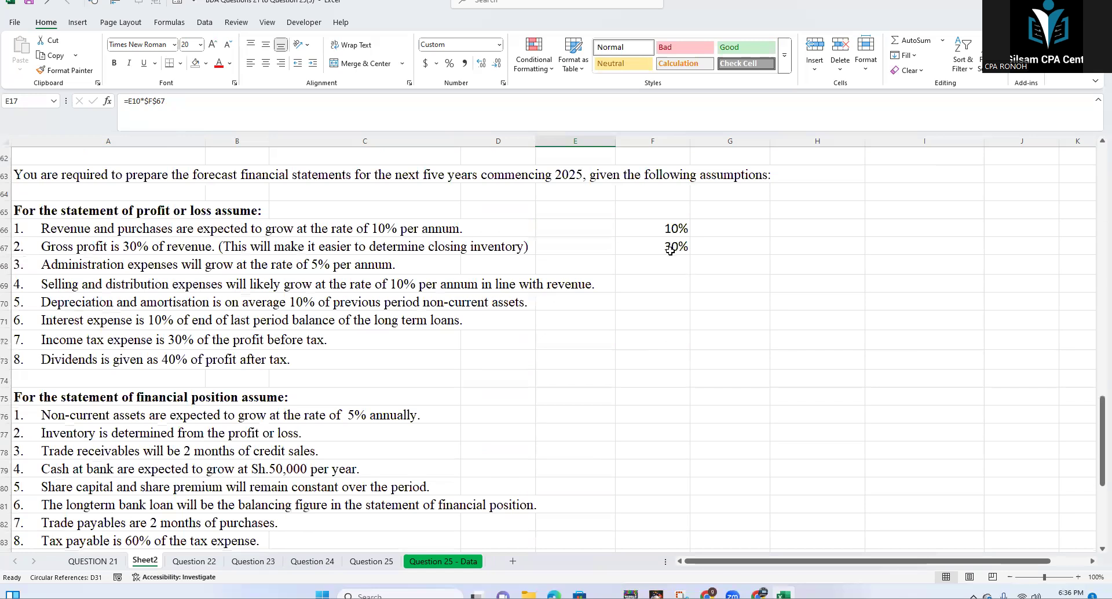
{"action": "left_click", "coordinate": [670, 250]}
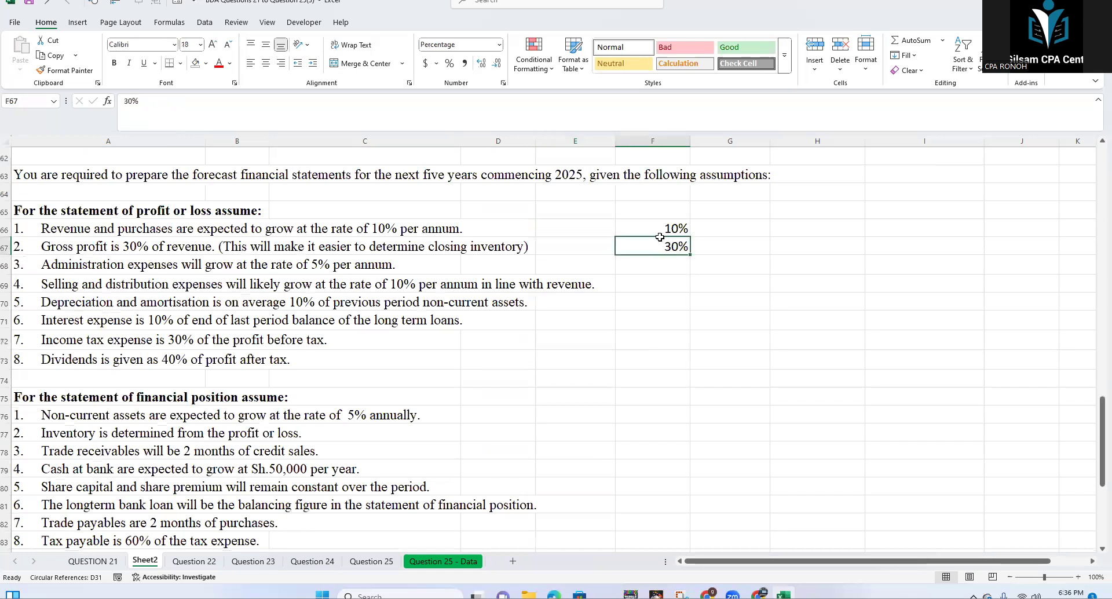
{"action": "scroll", "coordinate": [634, 226], "scroll_direction": "up", "scroll_amount": 4}
{"action": "scroll", "coordinate": [602, 232], "scroll_direction": "up", "scroll_amount": 10}
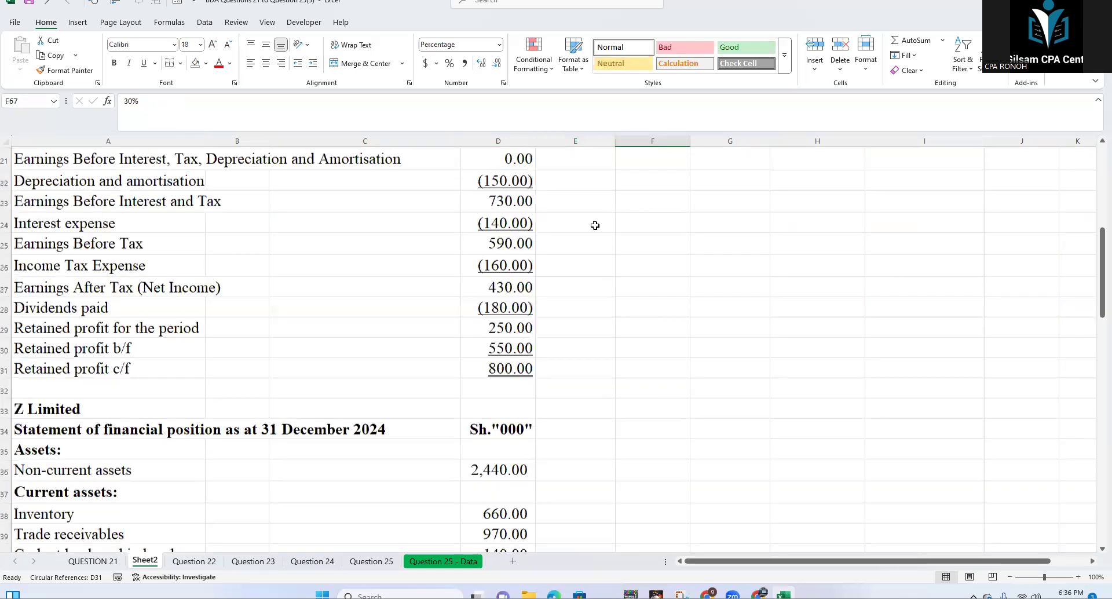
{"action": "scroll", "coordinate": [631, 266], "scroll_direction": "up", "scroll_amount": 2}
{"action": "left_click", "coordinate": [590, 220]}
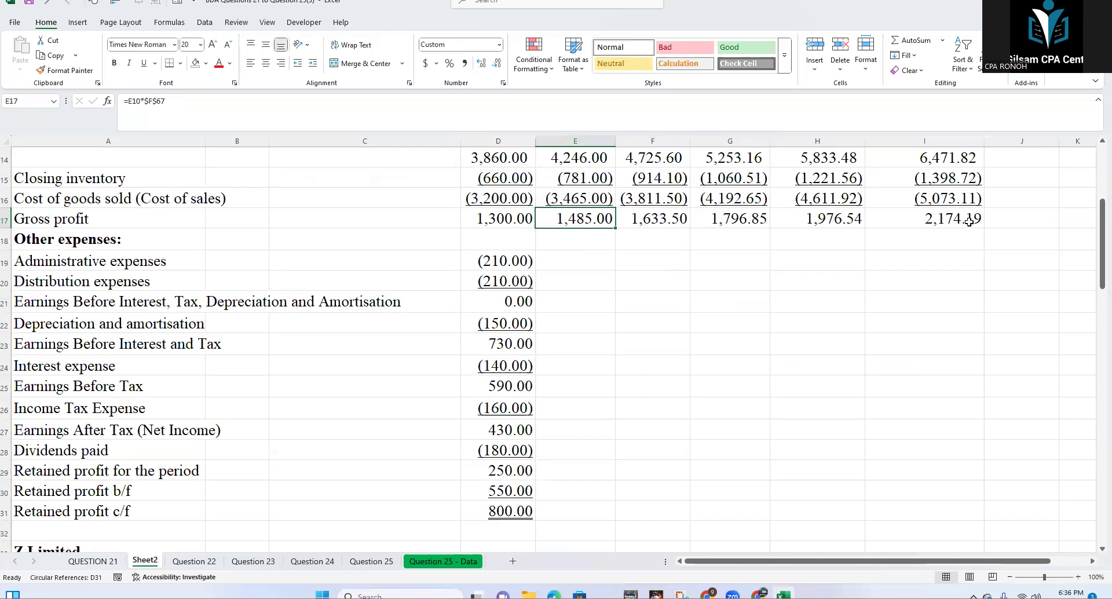
{"action": "left_click", "coordinate": [577, 268]}
{"action": "left_click_drag", "start_coordinate": [578, 222], "coordinate": [926, 226]}
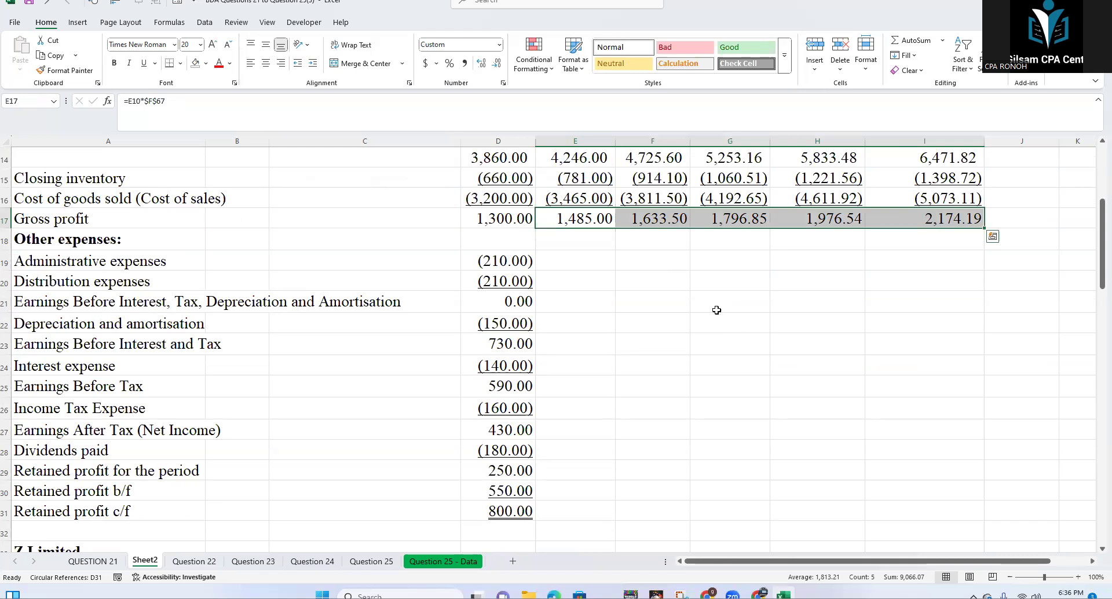
Step: Highlight the 2025 to 2029 closing inventory cells E15:I15 with a yellow fill
{"action": "scroll", "coordinate": [564, 296], "scroll_direction": "up", "scroll_amount": 2}
{"action": "left_click_drag", "start_coordinate": [562, 300], "coordinate": [928, 303]}
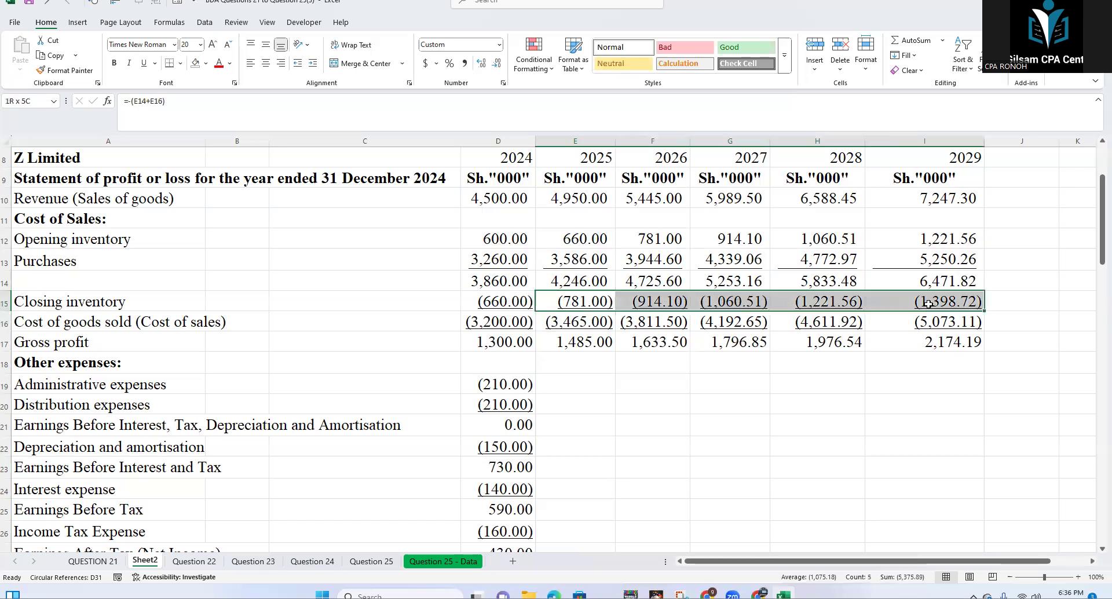
{"action": "left_click", "coordinate": [206, 63]}
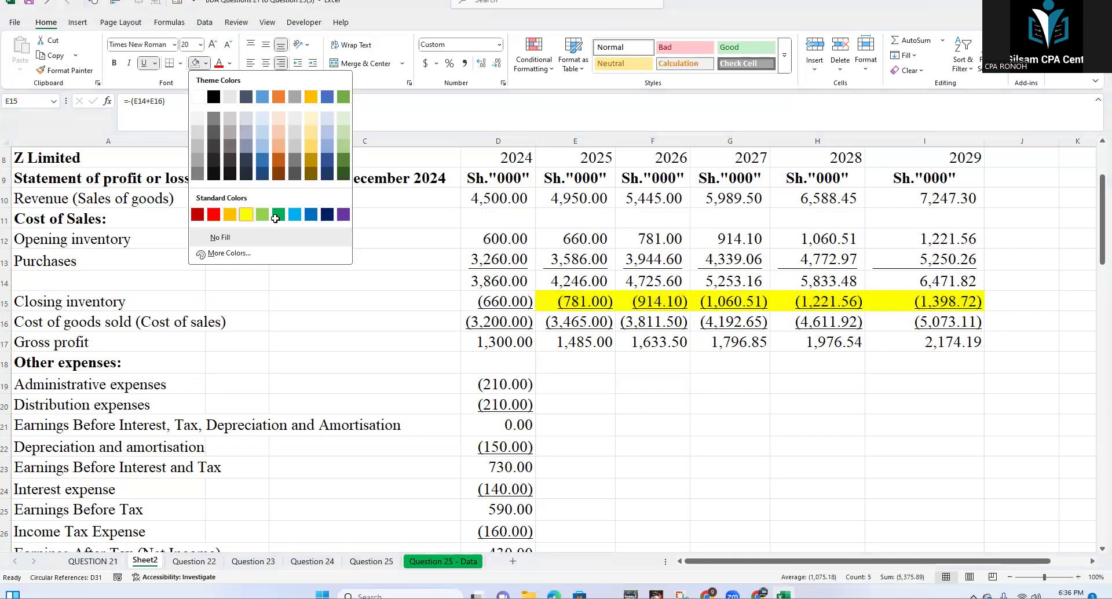
{"action": "left_click", "coordinate": [245, 215]}
Step: Review how the 2025 closing inventory, cost of sales and gross profit formulas in E15:E17 depend on each other
{"action": "left_click", "coordinate": [564, 326]}
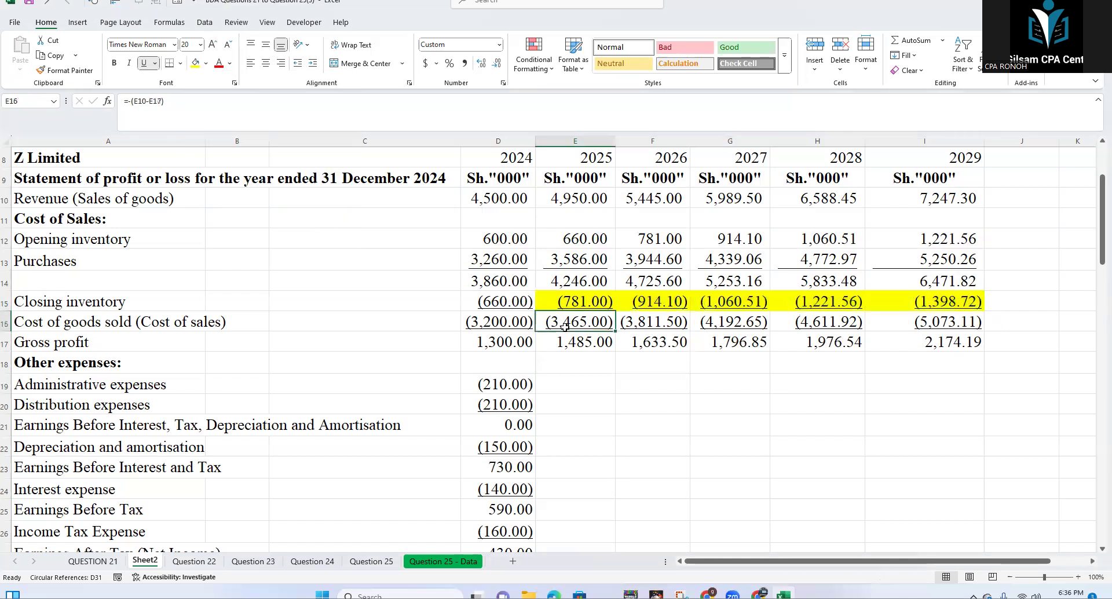
{"action": "left_click", "coordinate": [566, 344]}
{"action": "left_click", "coordinate": [566, 325]}
{"action": "left_click", "coordinate": [555, 344]}
{"action": "left_click", "coordinate": [568, 327]}
{"action": "left_click", "coordinate": [575, 345]}
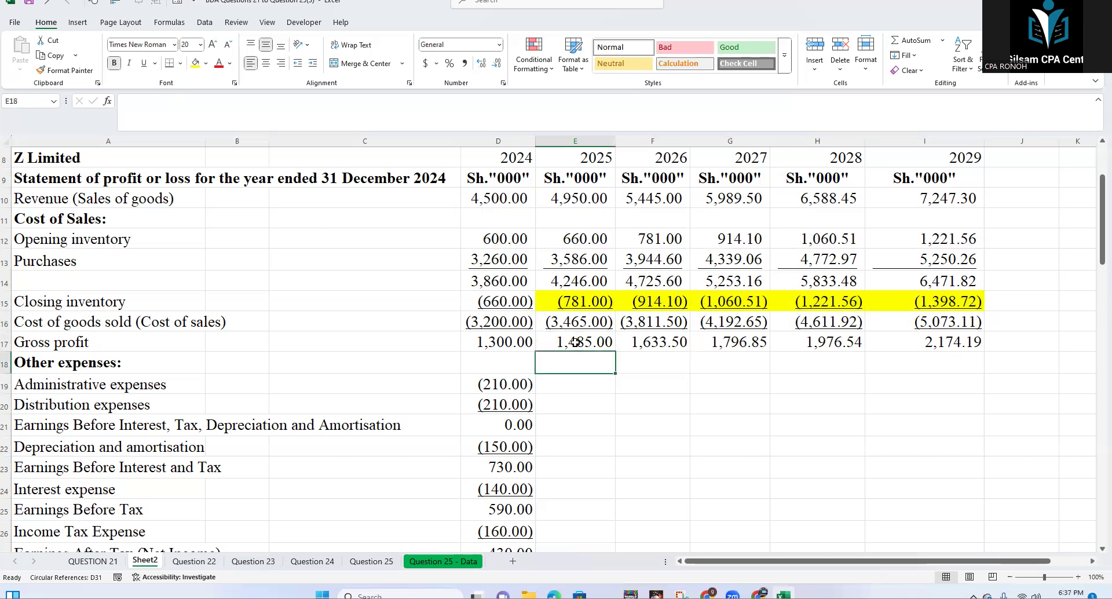
{"action": "left_click", "coordinate": [568, 299]}
{"action": "left_click_drag", "start_coordinate": [572, 325], "coordinate": [575, 344]}
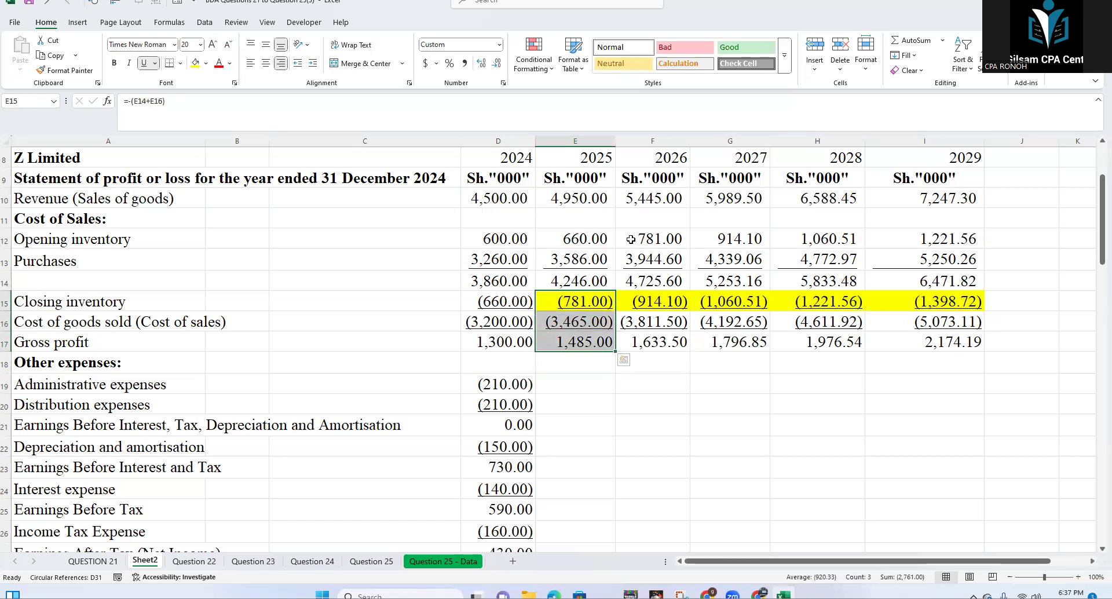
Step: Check that opening inventory in E12, F12 and G12 links to the previous year's closing inventory
{"action": "left_click", "coordinate": [579, 241]}
{"action": "left_click", "coordinate": [620, 283]}
{"action": "left_click", "coordinate": [643, 239]}
{"action": "left_click", "coordinate": [734, 237]}
{"action": "left_click", "coordinate": [680, 240]}
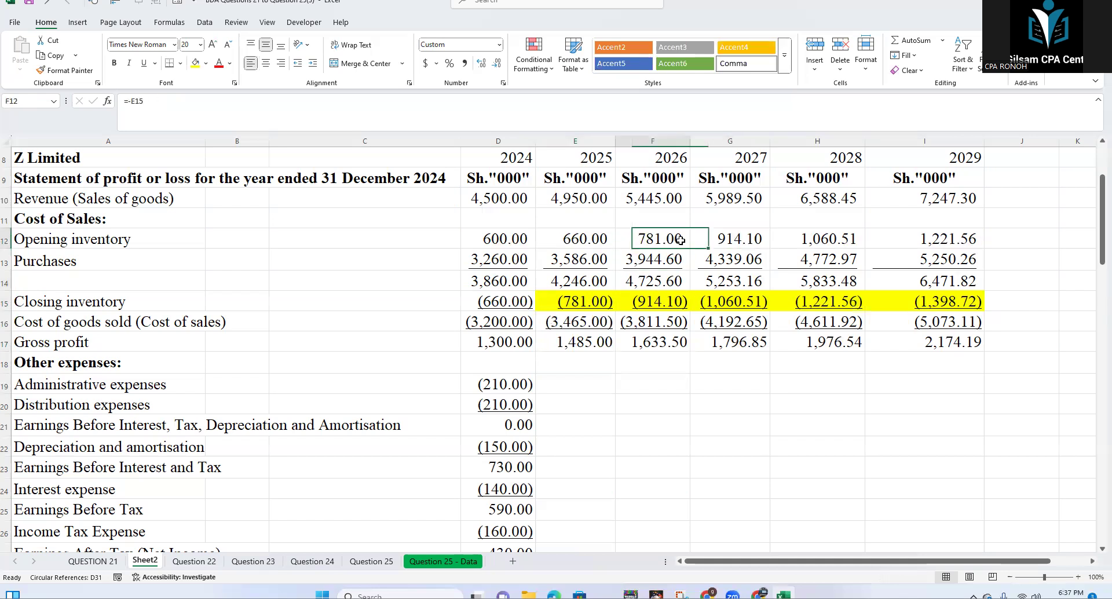
{"action": "left_click", "coordinate": [587, 236]}
{"action": "left_click", "coordinate": [676, 238]}
{"action": "left_click", "coordinate": [722, 235]}
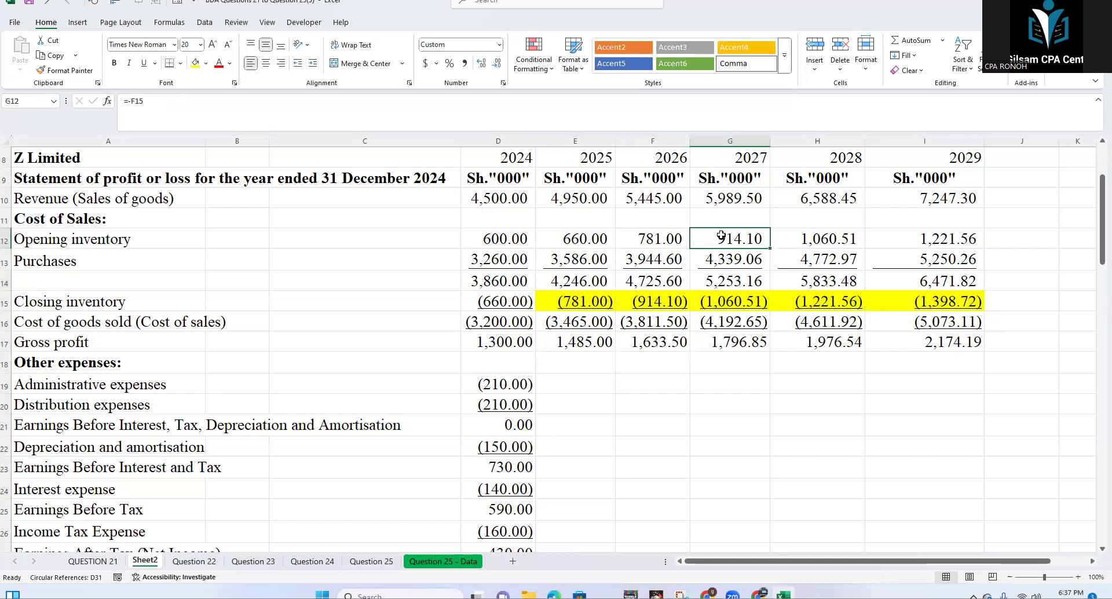
{"action": "left_click", "coordinate": [575, 242]}
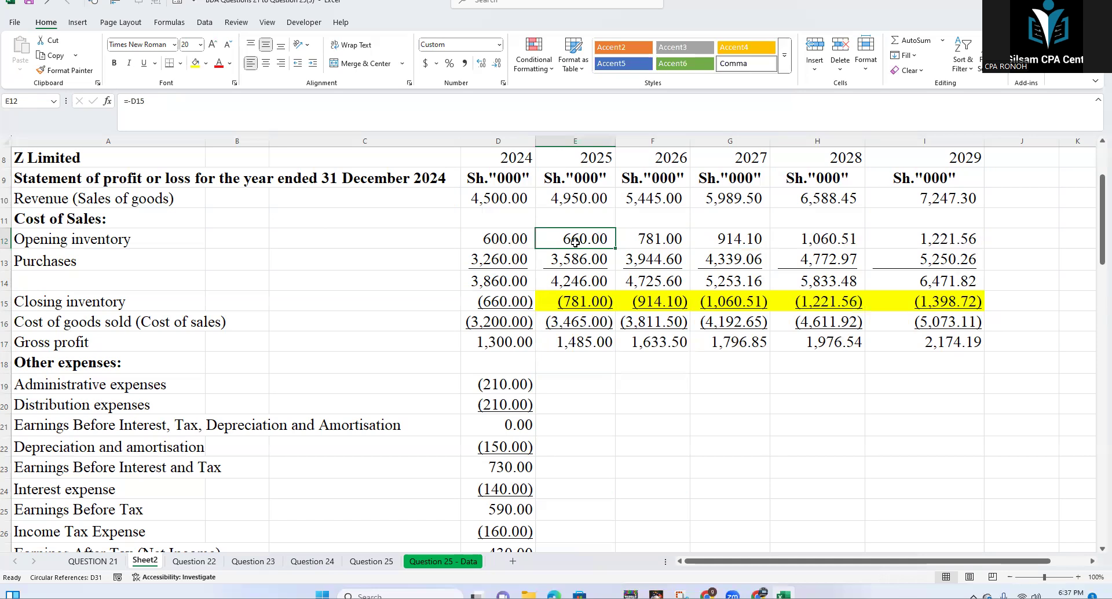
Step: Check that the 2029 opening inventory in I12 links to the 2028 closing inventory
{"action": "left_click", "coordinate": [953, 237]}
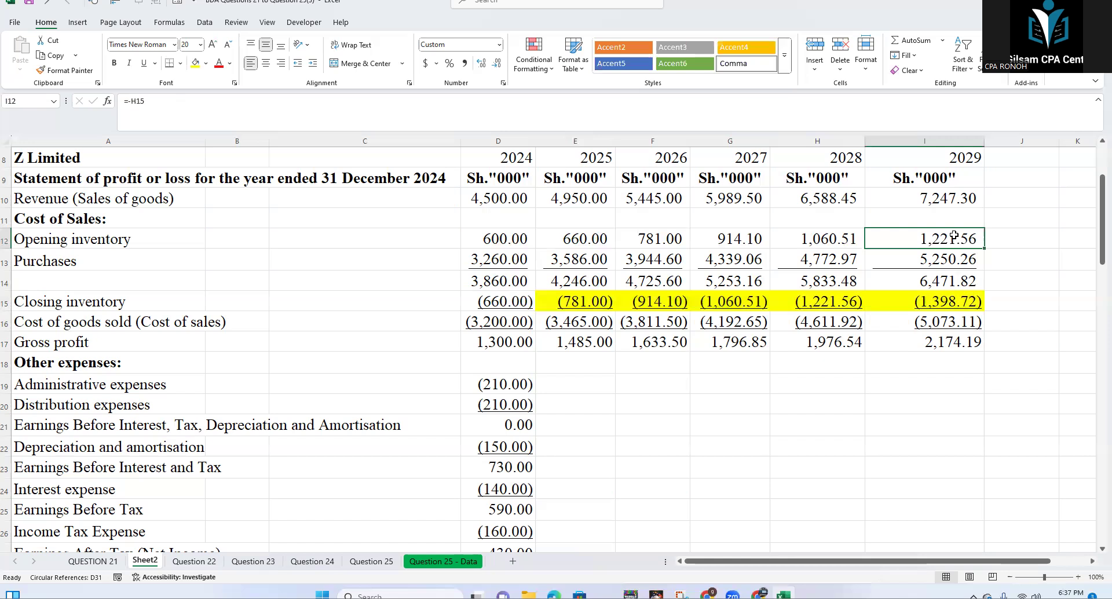
Step: Open AnyDesk at its remote address field and switch back to the Excel workbook
{"action": "left_click", "coordinate": [399, 594]}
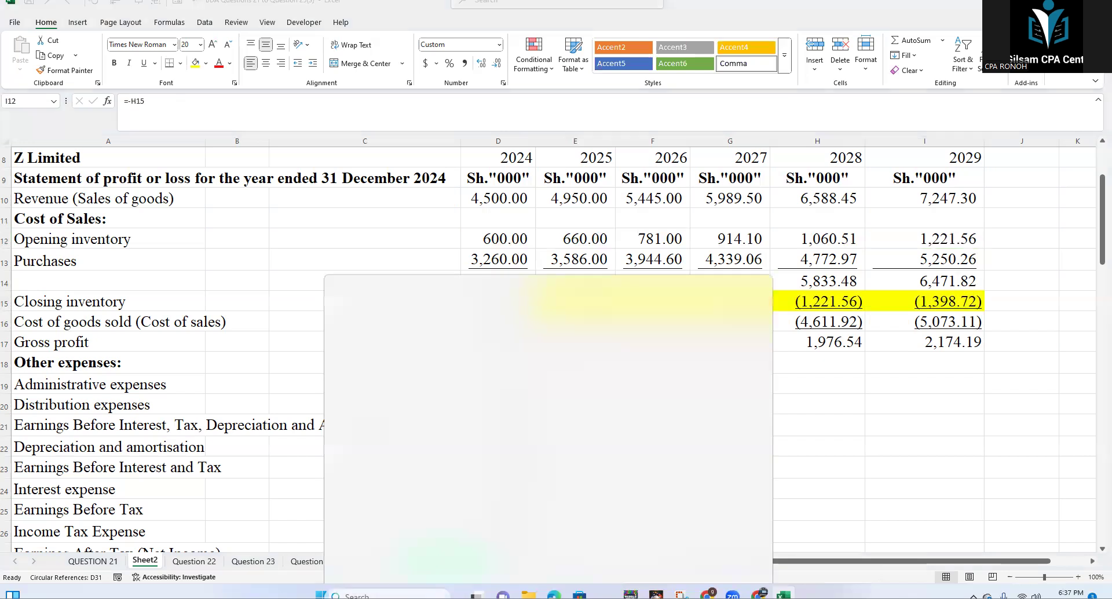
{"action": "type", "text": "apydesk"}
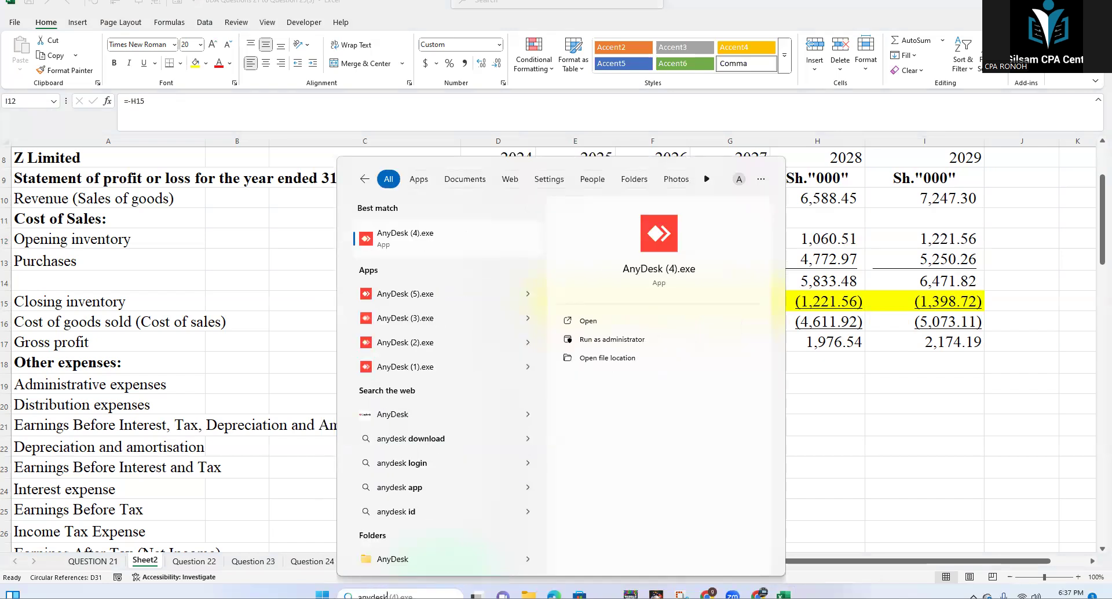
{"action": "left_click", "coordinate": [645, 272]}
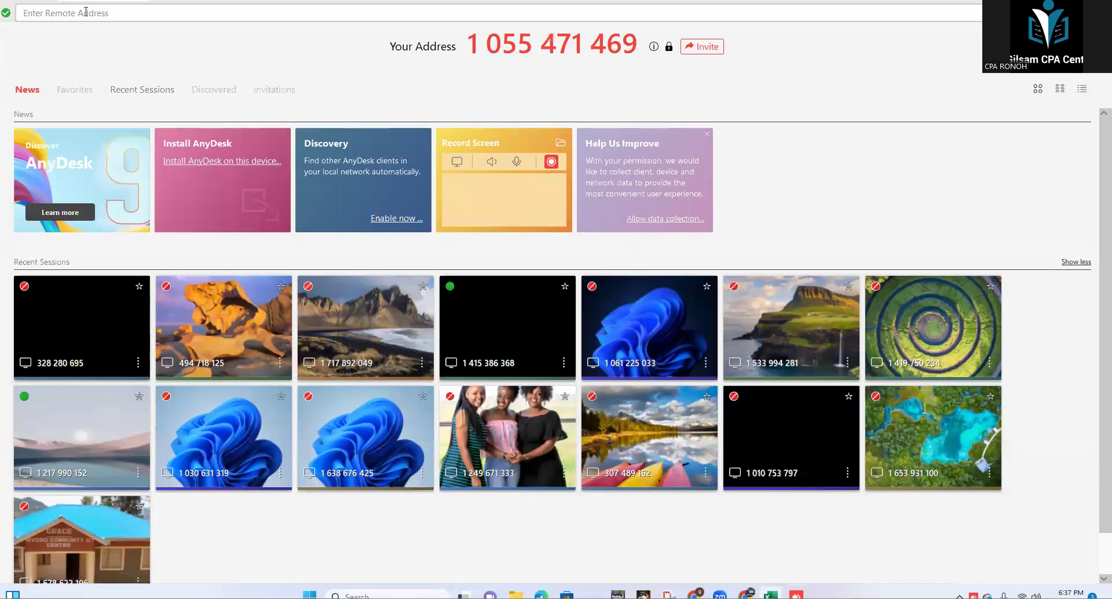
{"action": "left_click", "coordinate": [83, 12]}
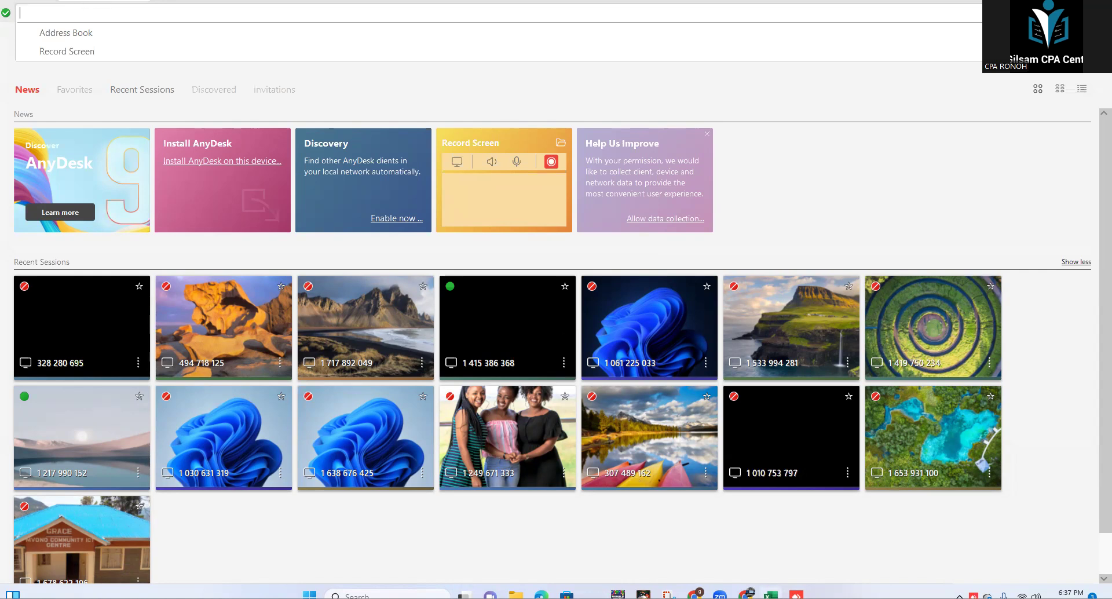
{"action": "mouse_move", "coordinate": [770, 595]}
{"action": "left_click", "coordinate": [764, 530]}
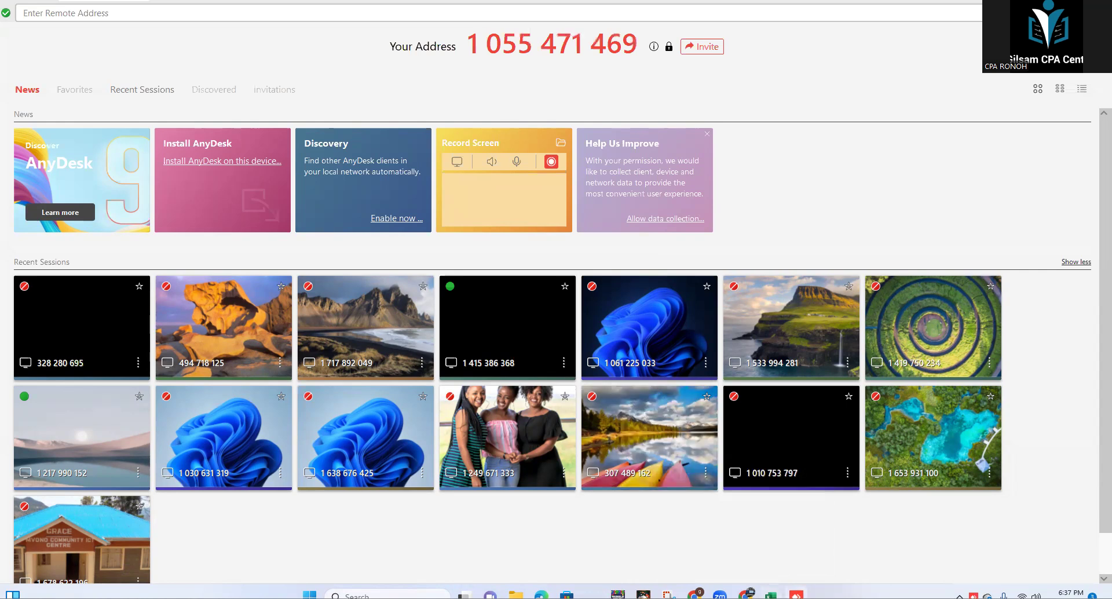
{"action": "left_click", "coordinate": [719, 405]}
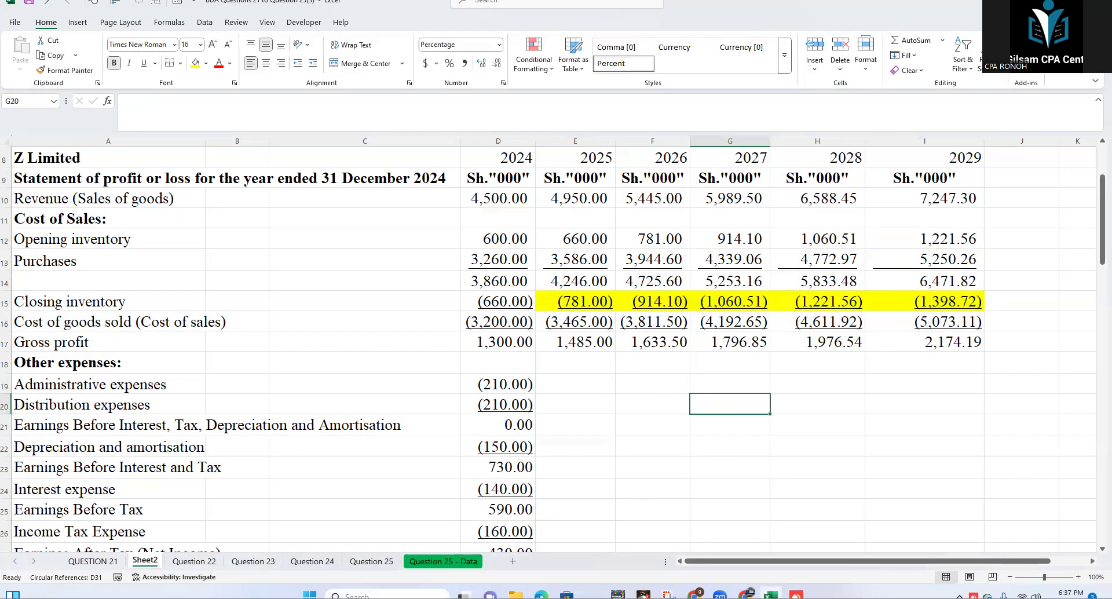
{"action": "left_click", "coordinate": [389, 595]}
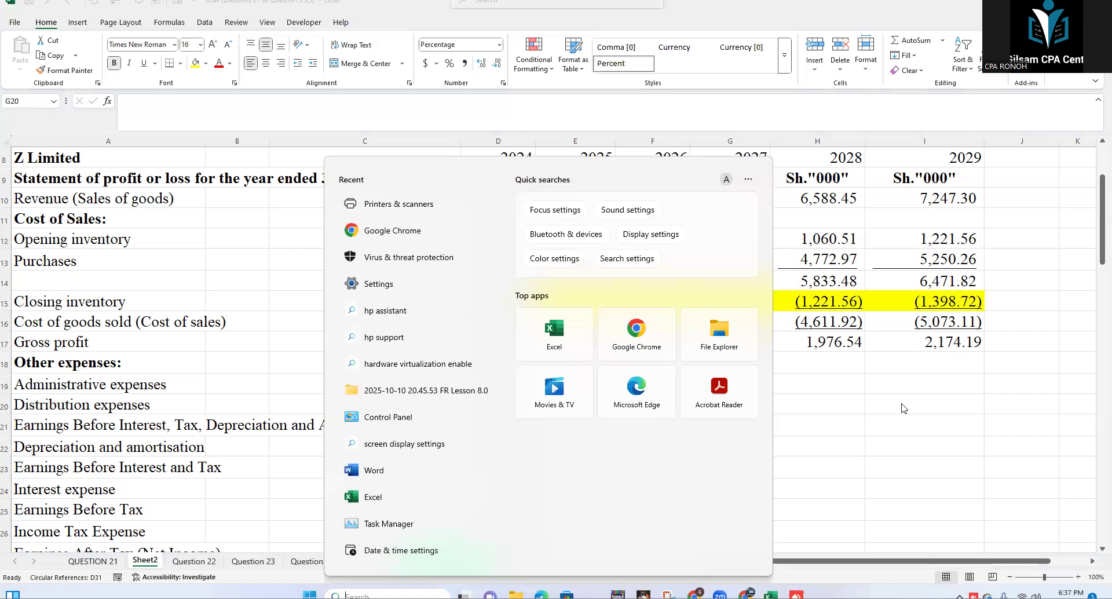
{"action": "left_click", "coordinate": [838, 397]}
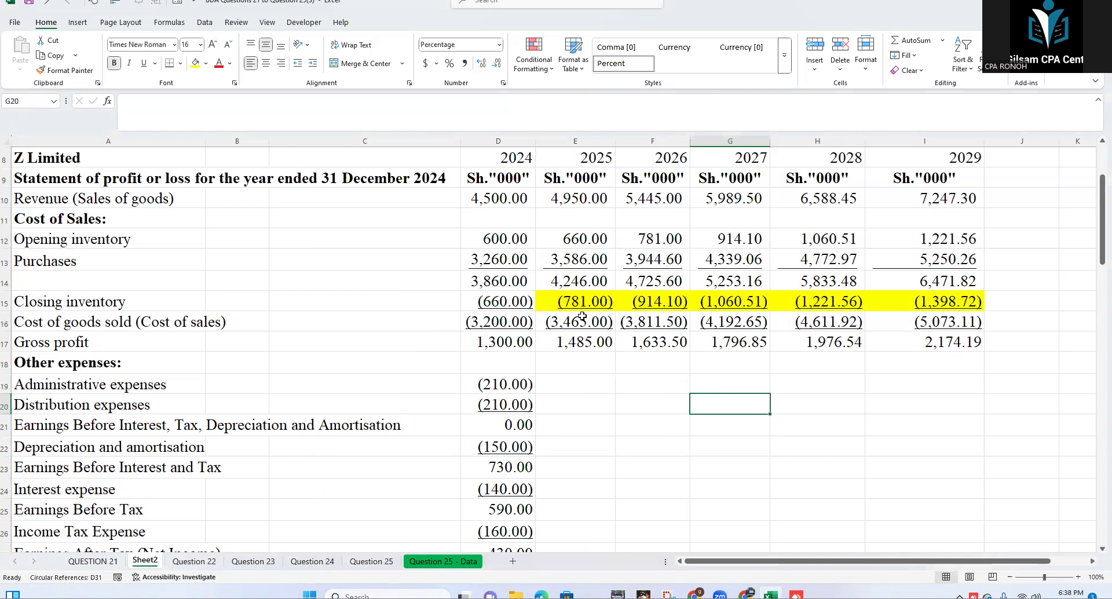
Step: Review the 2025 closing inventory, goods available subtotal and purchases formulas in E15, E14 and E13
{"action": "left_click", "coordinate": [573, 301]}
{"action": "left_click_drag", "start_coordinate": [573, 301], "coordinate": [602, 296]}
{"action": "left_click", "coordinate": [576, 282]}
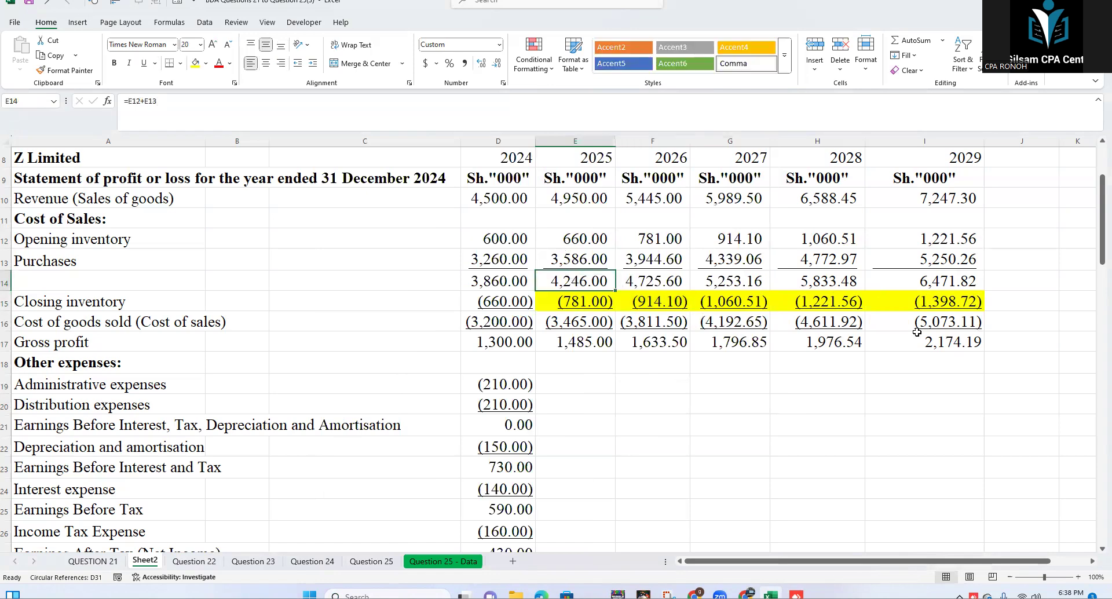
{"action": "left_click", "coordinate": [574, 253]}
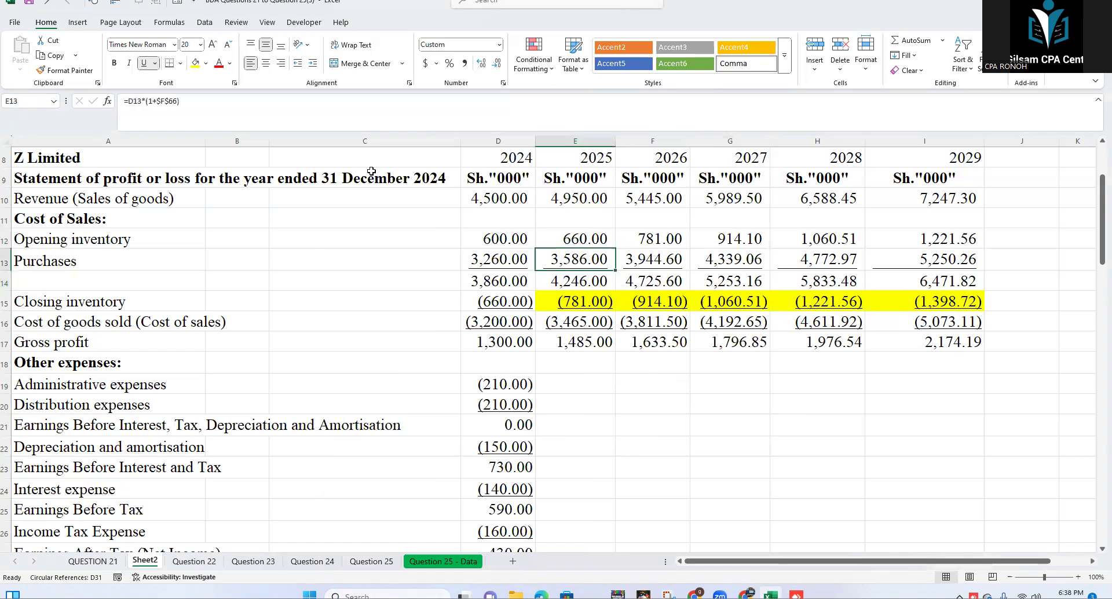
{"action": "key", "text": "F2"}
{"action": "key", "text": "Return"}
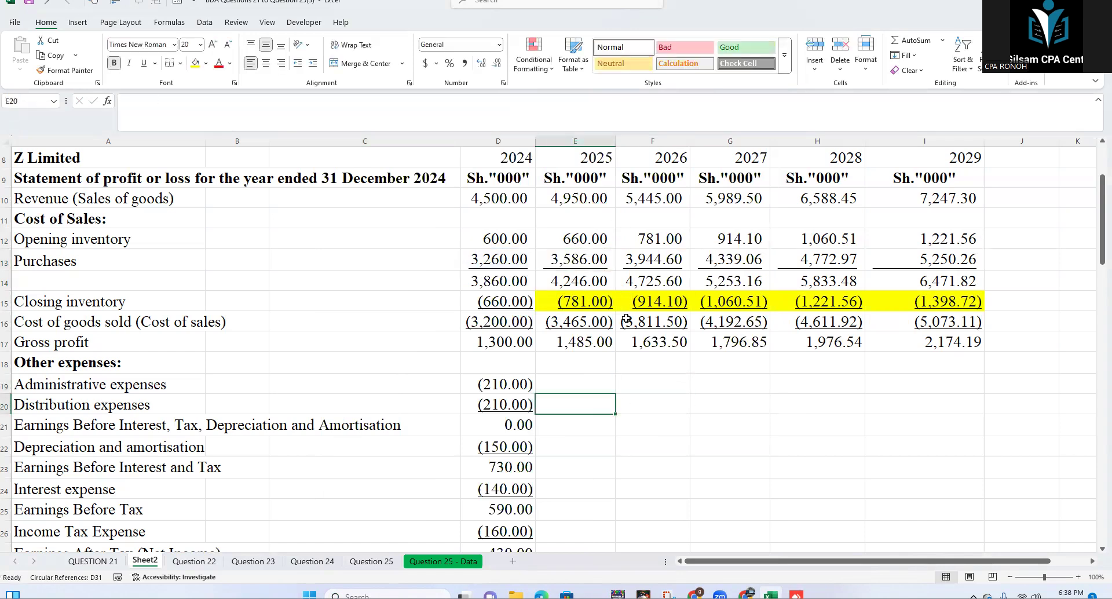
Step: Enter the administration expenses growth rate of 5% in F68, beside assumption 3
{"action": "scroll", "coordinate": [625, 348], "scroll_direction": "down", "scroll_amount": 3}
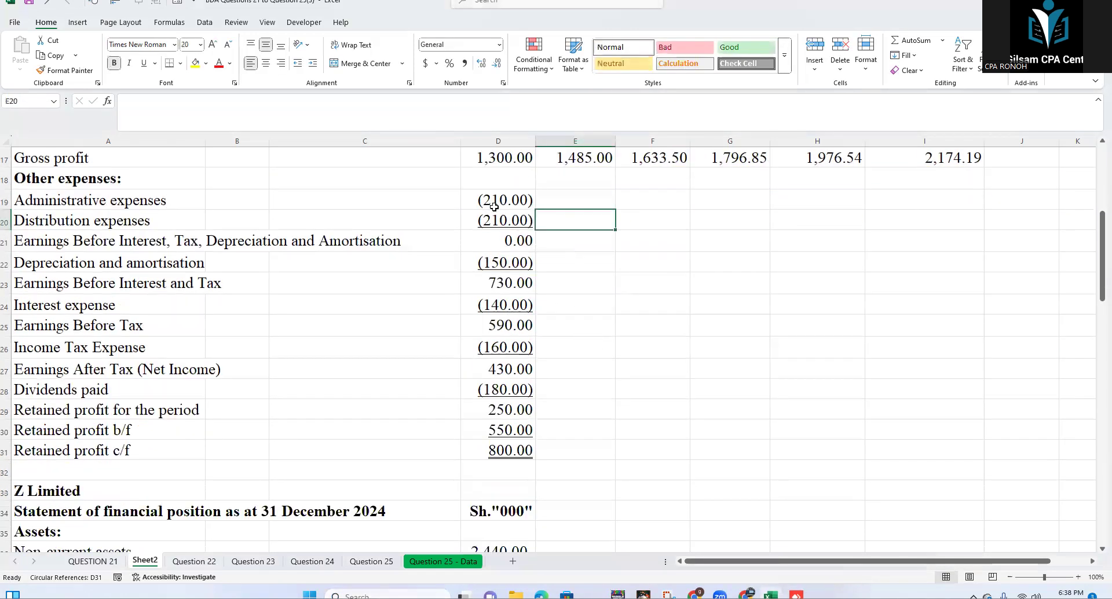
{"action": "scroll", "coordinate": [520, 220], "scroll_direction": "up", "scroll_amount": 1}
{"action": "left_click", "coordinate": [518, 262]}
{"action": "left_click_drag", "start_coordinate": [519, 315], "coordinate": [519, 512]}
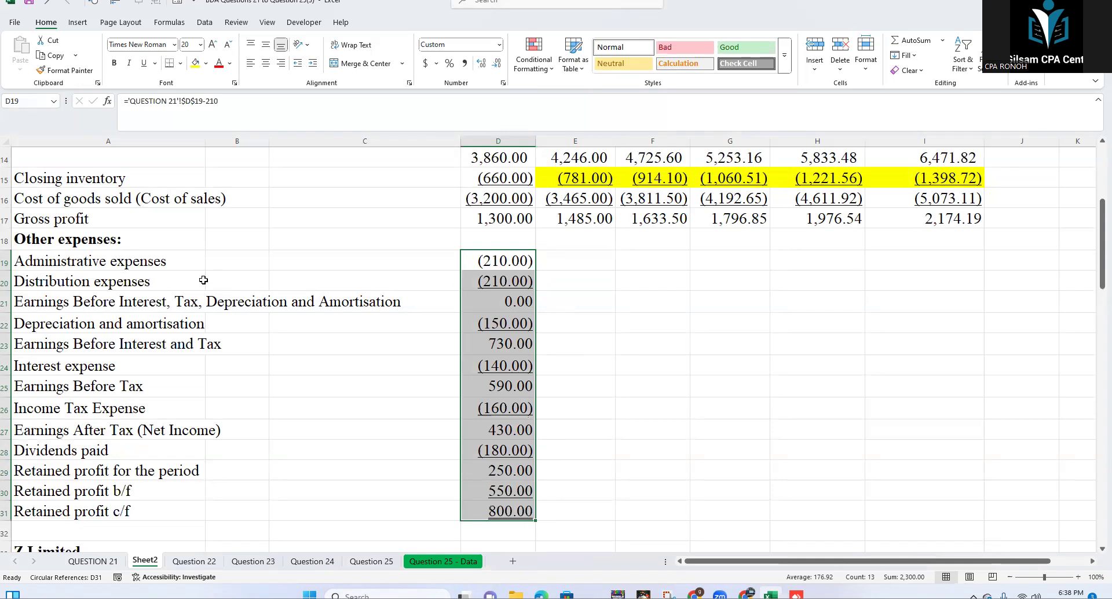
{"action": "scroll", "coordinate": [518, 302], "scroll_direction": "down", "scroll_amount": 1}
{"action": "scroll", "coordinate": [518, 302], "scroll_direction": "down", "scroll_amount": 13}
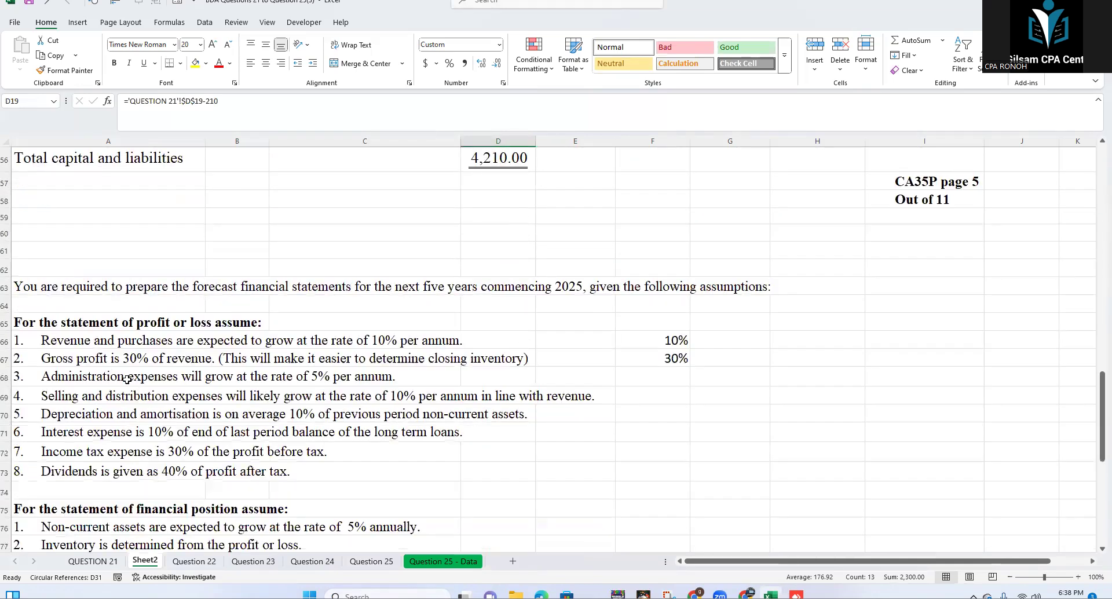
{"action": "left_click", "coordinate": [376, 380]}
{"action": "left_click", "coordinate": [667, 383]}
{"action": "type", "text": "5%"}
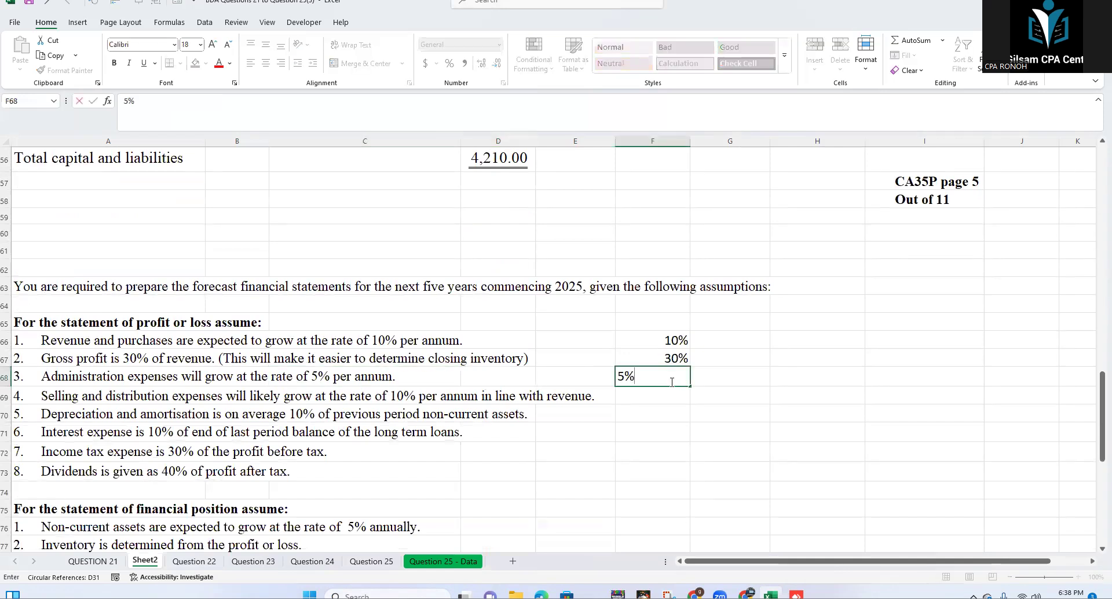
{"action": "left_click", "coordinate": [654, 412]}
Step: Forecast 2025 administrative expenses in E19 from the 2024 figure and the growth rate in F68, using =D19*(1+$F$68)
{"action": "scroll", "coordinate": [643, 382], "scroll_direction": "up", "scroll_amount": 11}
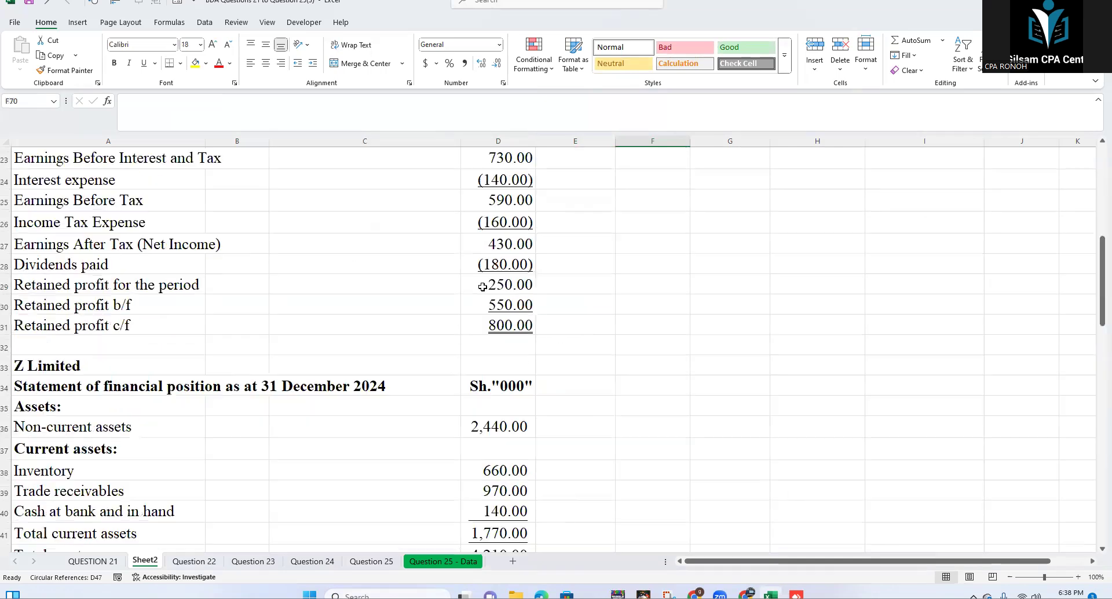
{"action": "scroll", "coordinate": [544, 302], "scroll_direction": "up", "scroll_amount": 7}
{"action": "left_click", "coordinate": [171, 497]}
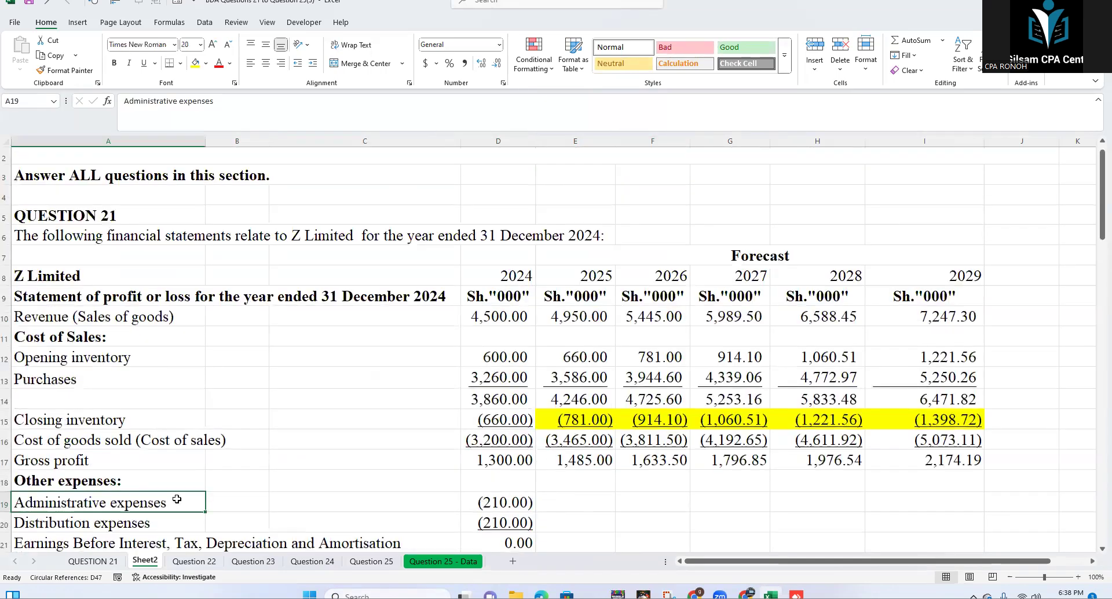
{"action": "left_click", "coordinate": [596, 500]}
{"action": "type", "text": "="}
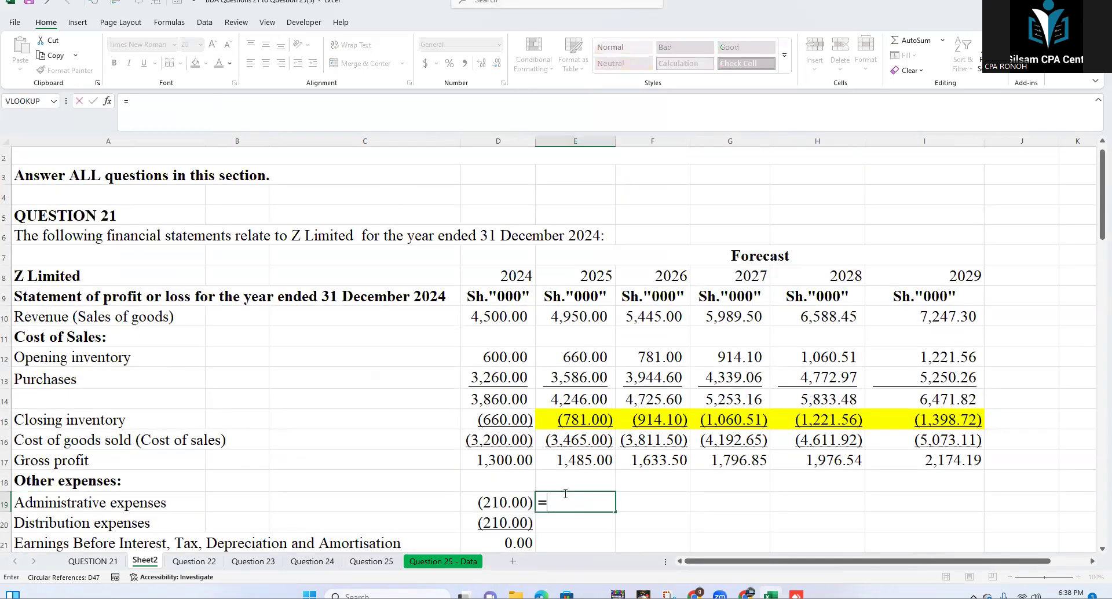
{"action": "left_click", "coordinate": [496, 501]}
{"action": "type", "text": "*"}
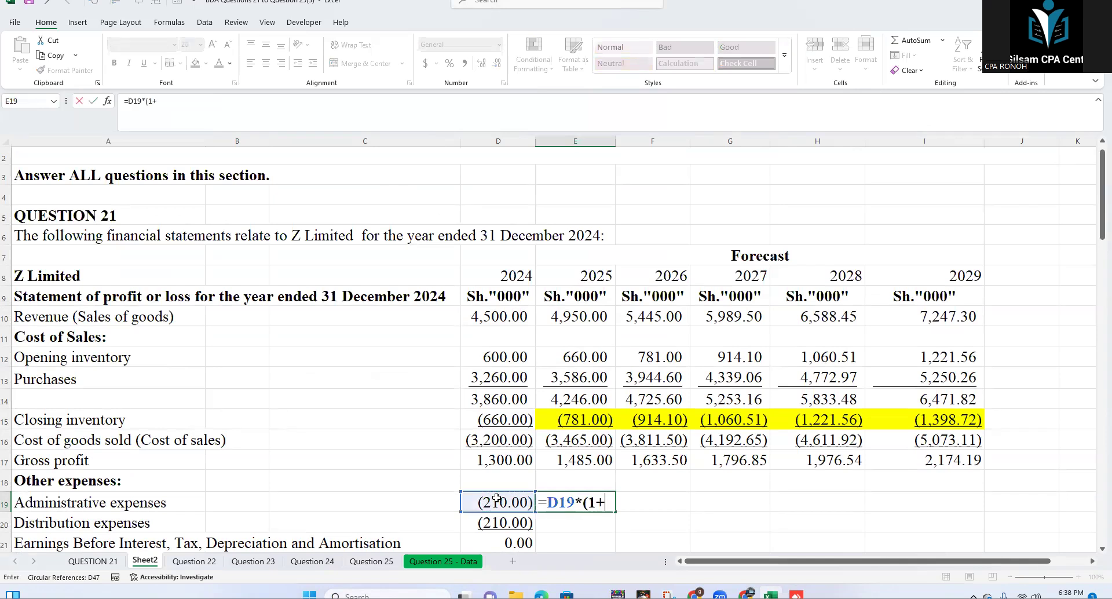
{"action": "type", "text": "(1+"}
{"action": "scroll", "coordinate": [601, 486], "scroll_direction": "down", "scroll_amount": 17}
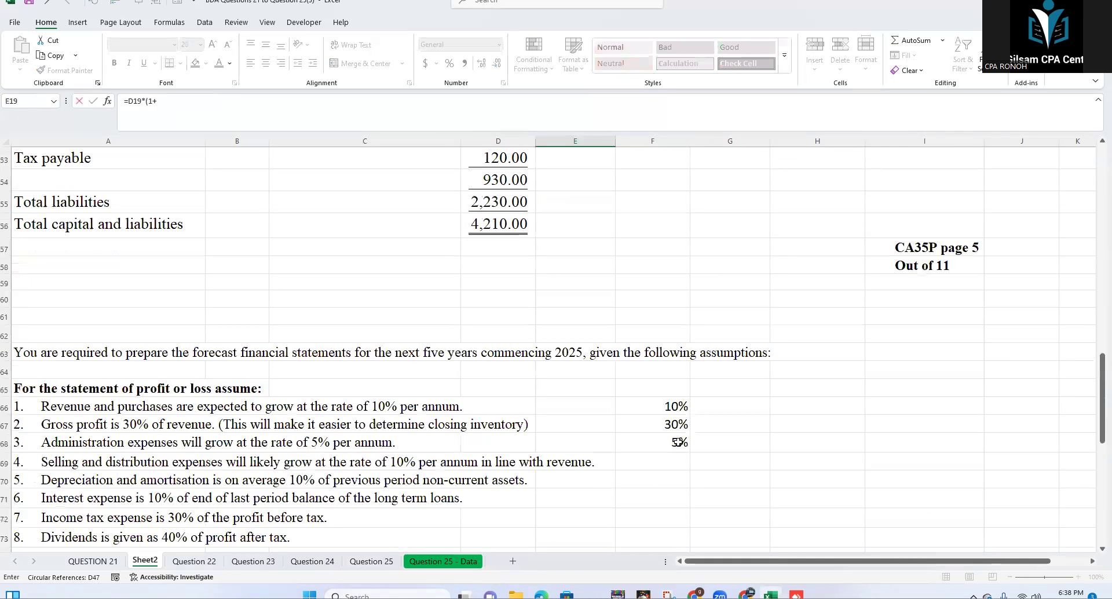
{"action": "left_click", "coordinate": [678, 442]}
{"action": "key", "text": "F4"}
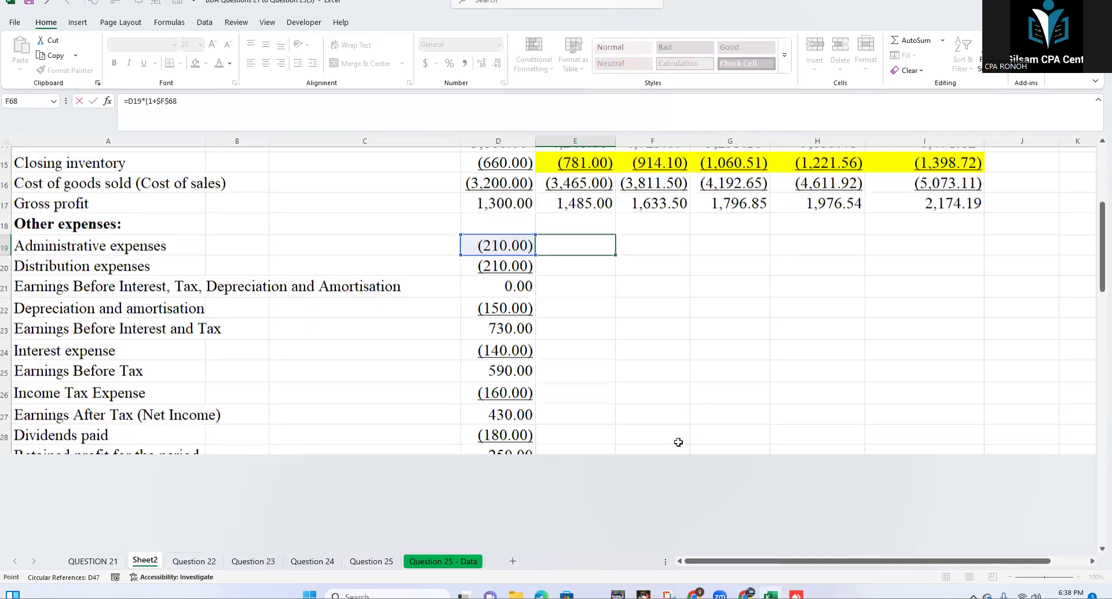
{"action": "key", "text": "Return"}
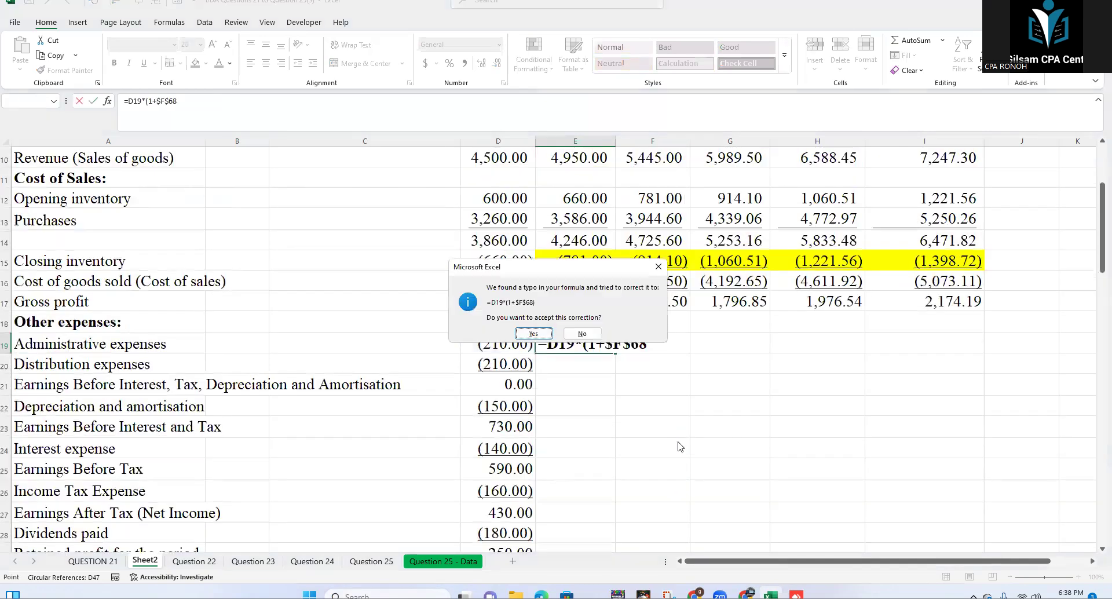
{"action": "key", "text": "Return"}
Step: Check the 2025 administrative expenses formula in E19 and the 2024 source figure in D19 that it uses
{"action": "left_click", "coordinate": [573, 341]}
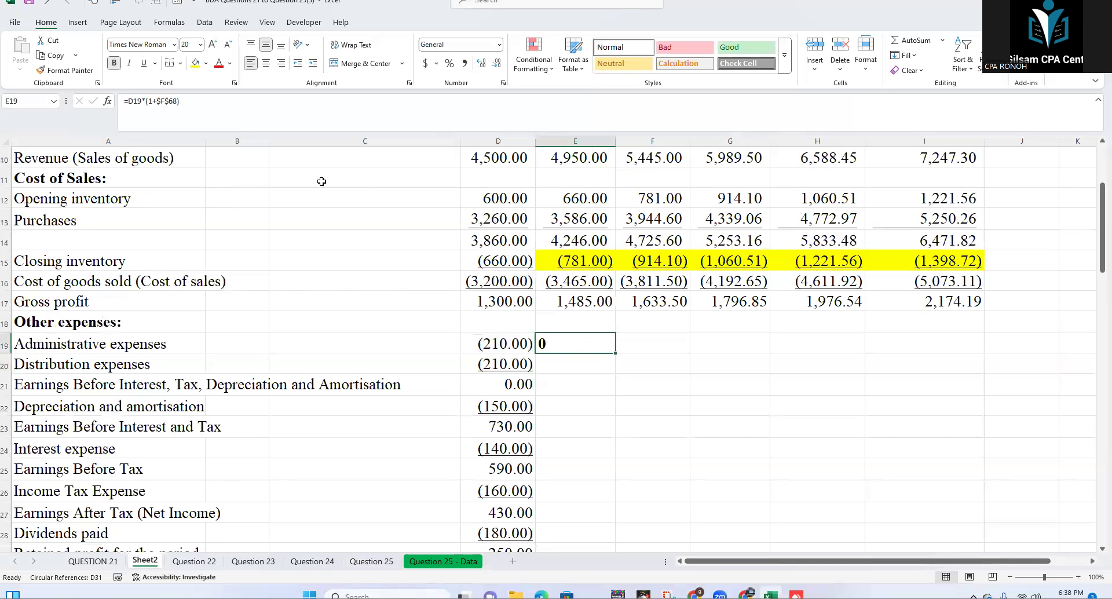
{"action": "left_click", "coordinate": [223, 109]}
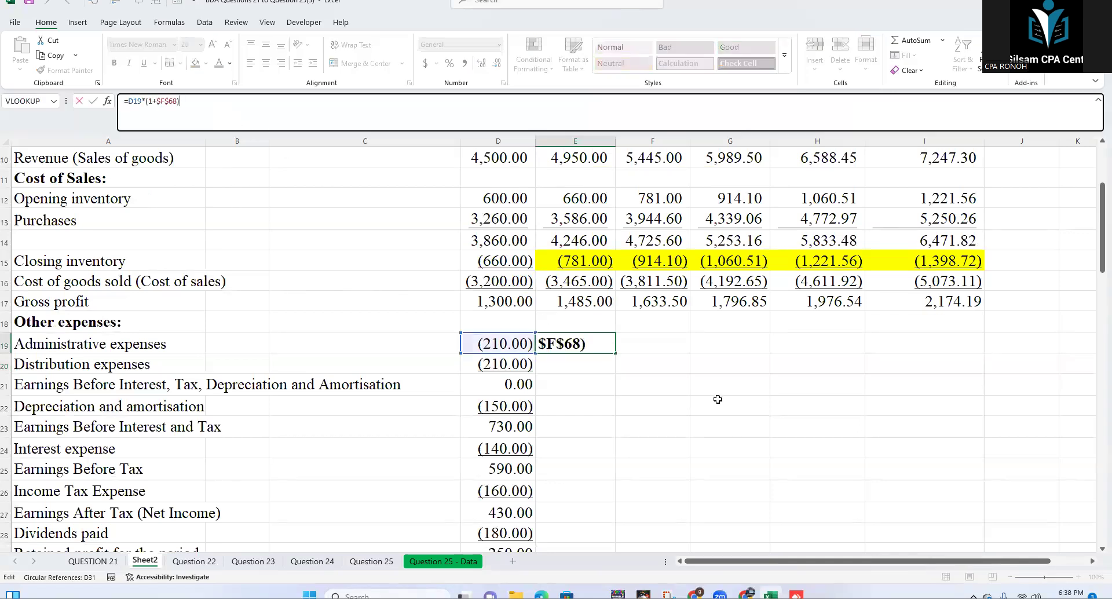
{"action": "left_click", "coordinate": [495, 343]}
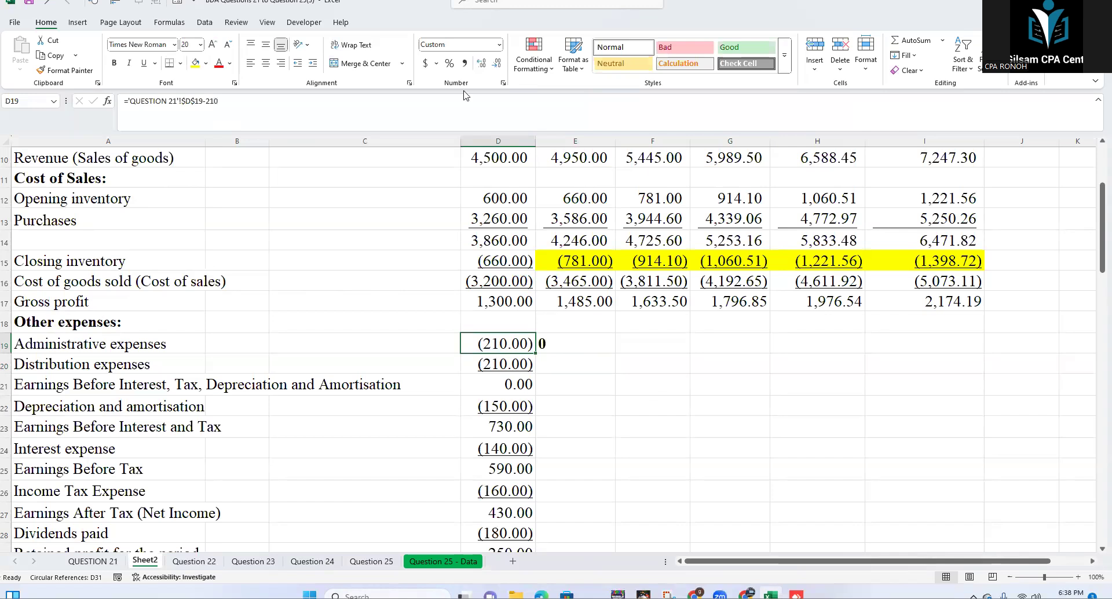
{"action": "left_click", "coordinate": [593, 418]}
{"action": "left_click_drag", "start_coordinate": [498, 348], "coordinate": [504, 513]}
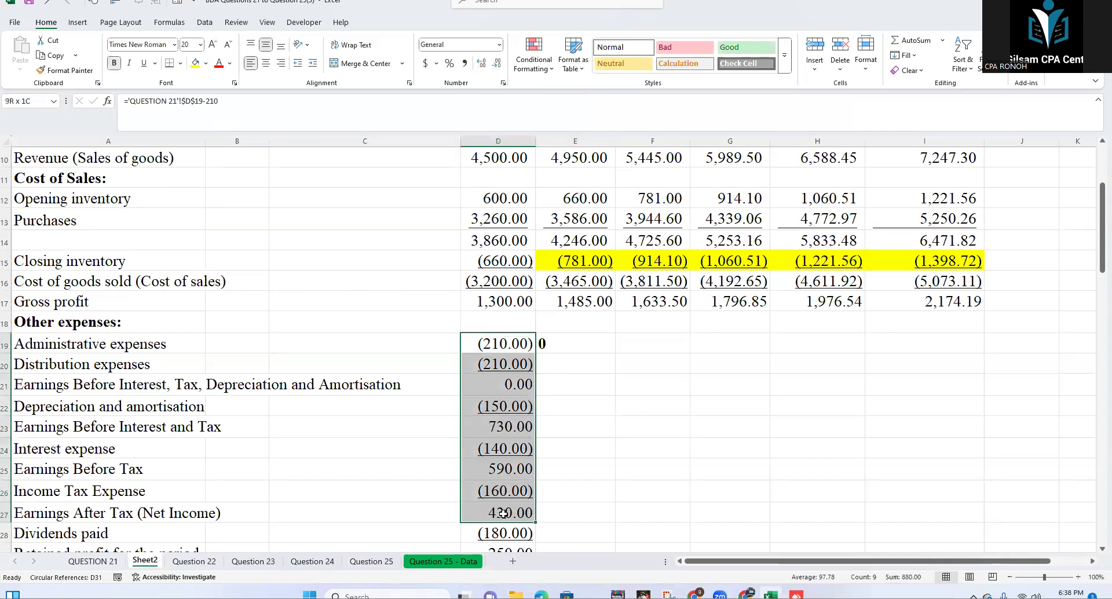
{"action": "left_click", "coordinate": [550, 343]}
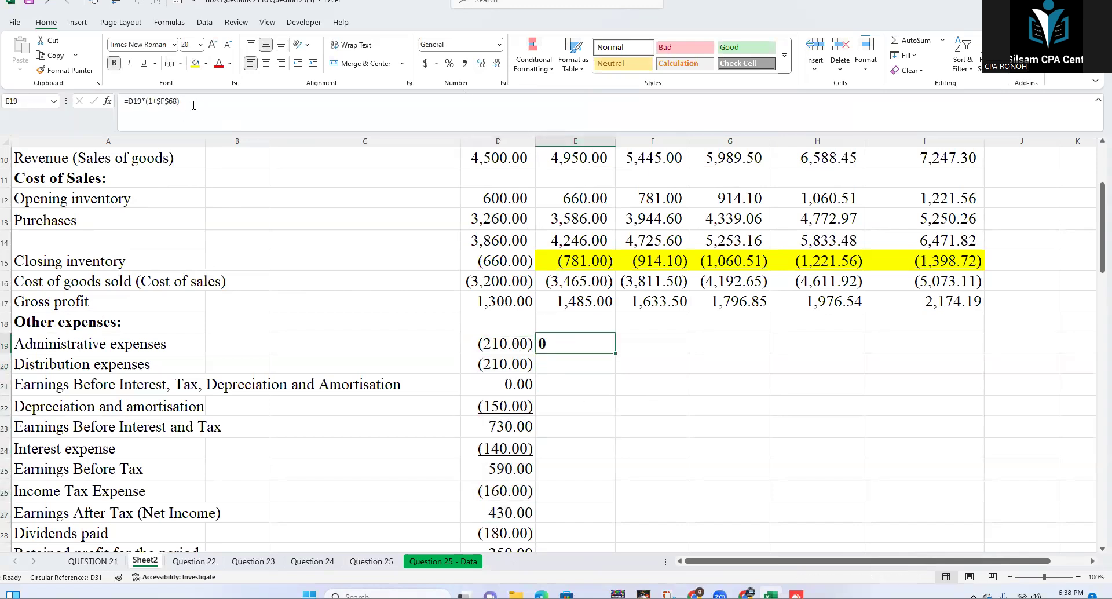
{"action": "left_click", "coordinate": [194, 105]}
{"action": "left_click", "coordinate": [640, 419]}
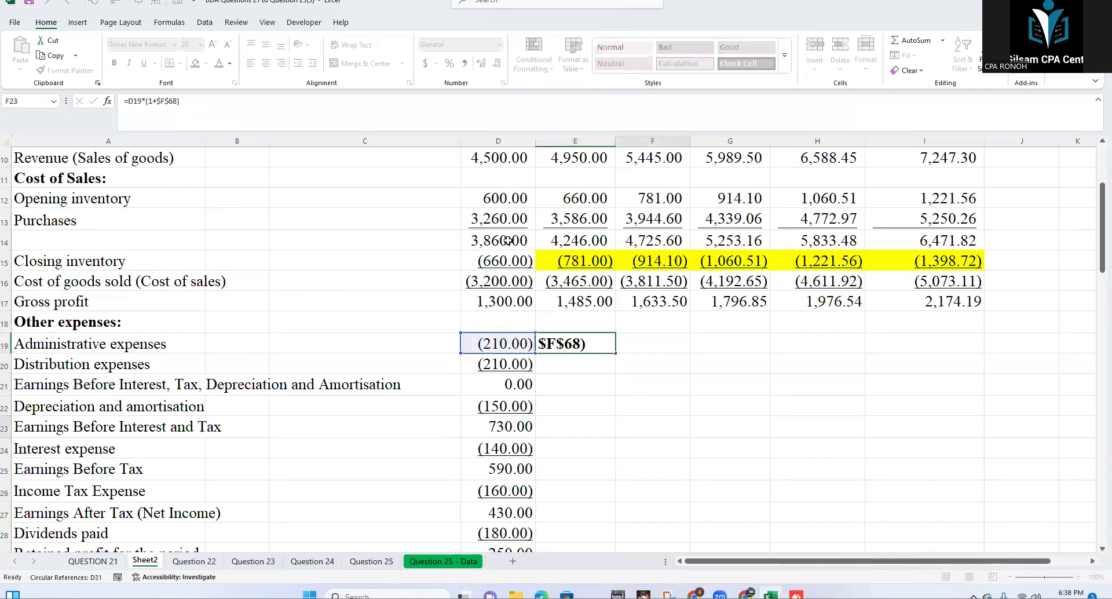
{"action": "left_click", "coordinate": [498, 200]}
{"action": "left_click", "coordinate": [501, 346]}
{"action": "left_click", "coordinate": [609, 349]}
{"action": "left_click", "coordinate": [653, 349]}
{"action": "left_click", "coordinate": [634, 363]}
Step: Try the formula =D19*(1+10%) for 2025 in E20, on the distribution expenses row
{"action": "left_click", "coordinate": [566, 364]}
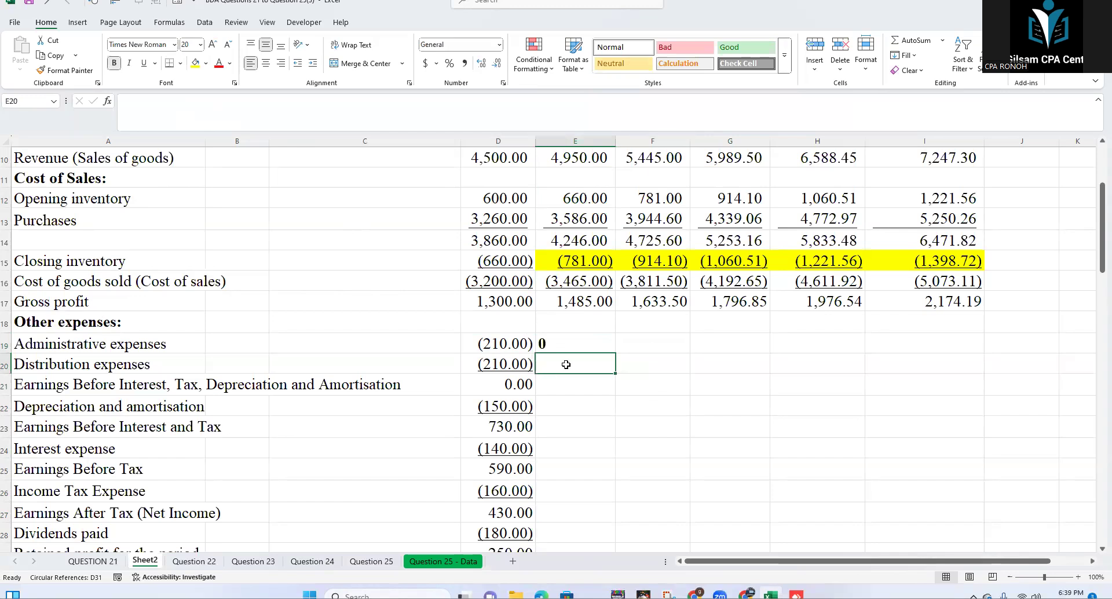
{"action": "type", "text": "="}
{"action": "left_click", "coordinate": [501, 343]}
{"action": "type", "text": "*"}
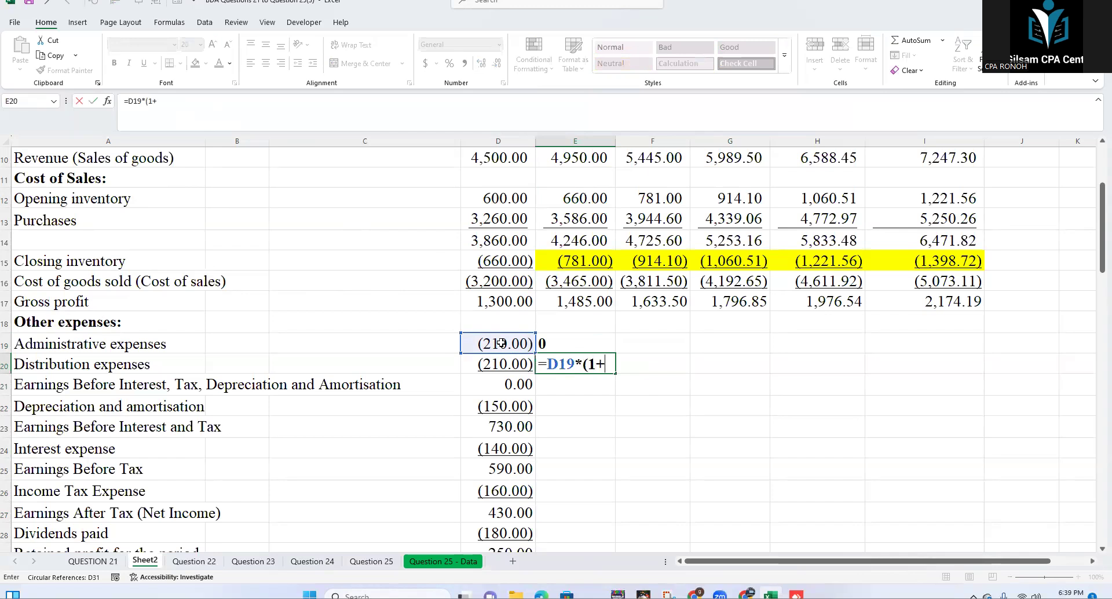
{"action": "type", "text": "(1+10%"}
{"action": "key", "text": "Return"}
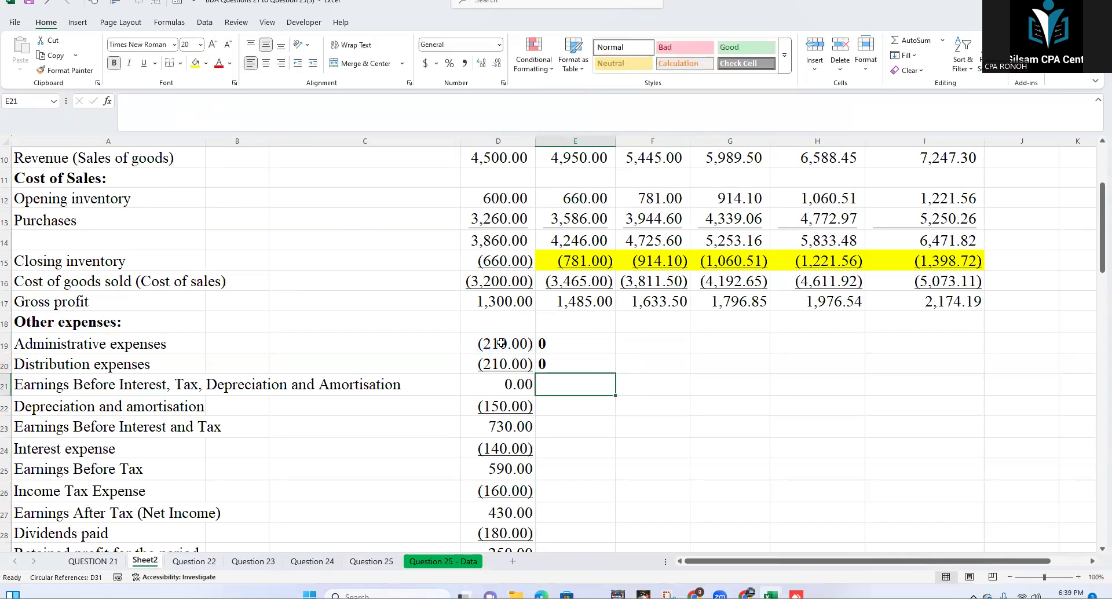
Step: Clear the 2025 administrative and distribution expenses formulas from E19:E20
{"action": "key", "text": "Up"}
{"action": "key", "text": "Up"}
{"action": "left_click", "coordinate": [546, 369], "text": "shift"}
{"action": "key", "text": "Delete"}
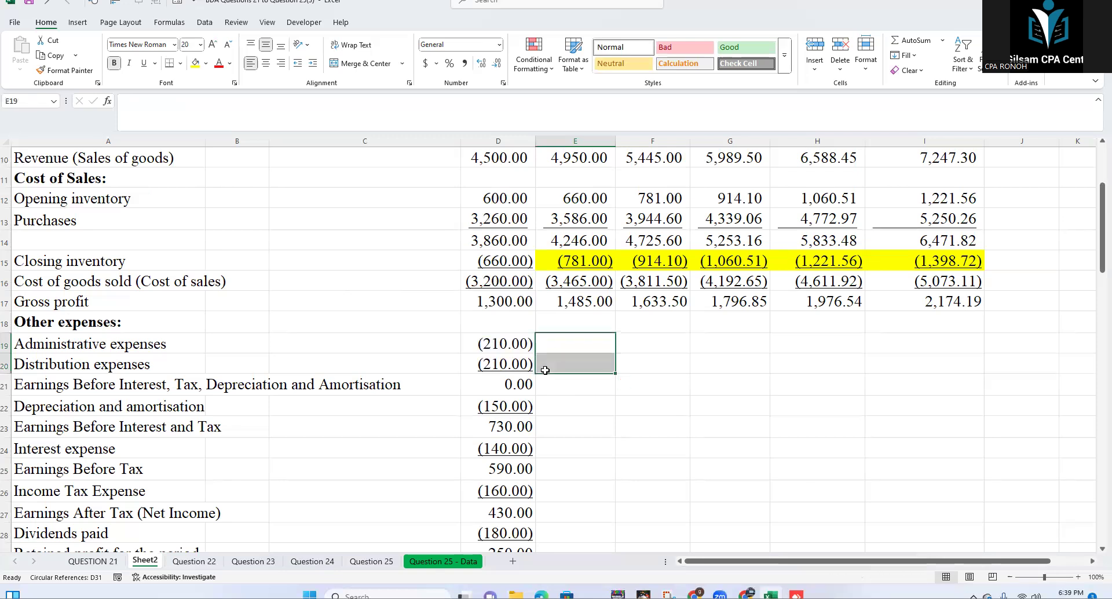
Step: Format the 2024 administrative and distribution expenses in D19:D20 as Accounting with two decimal places
{"action": "left_click", "coordinate": [496, 348]}
{"action": "scroll", "coordinate": [570, 429], "scroll_direction": "up", "scroll_amount": 3}
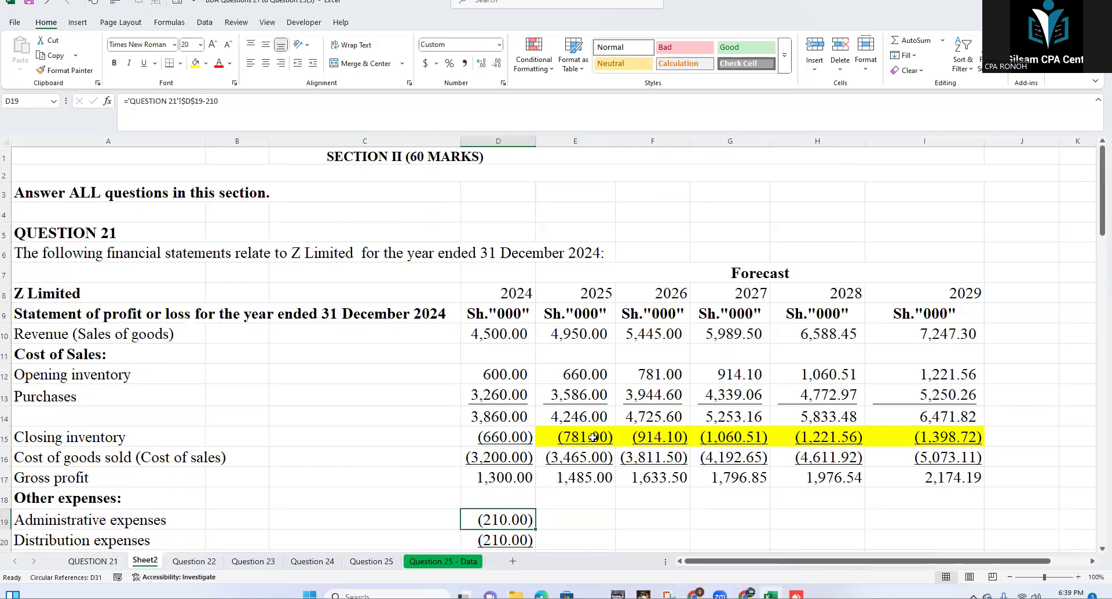
{"action": "scroll", "coordinate": [592, 438], "scroll_direction": "down", "scroll_amount": 4}
{"action": "left_click", "coordinate": [602, 408]}
{"action": "left_click_drag", "start_coordinate": [515, 284], "coordinate": [513, 302]}
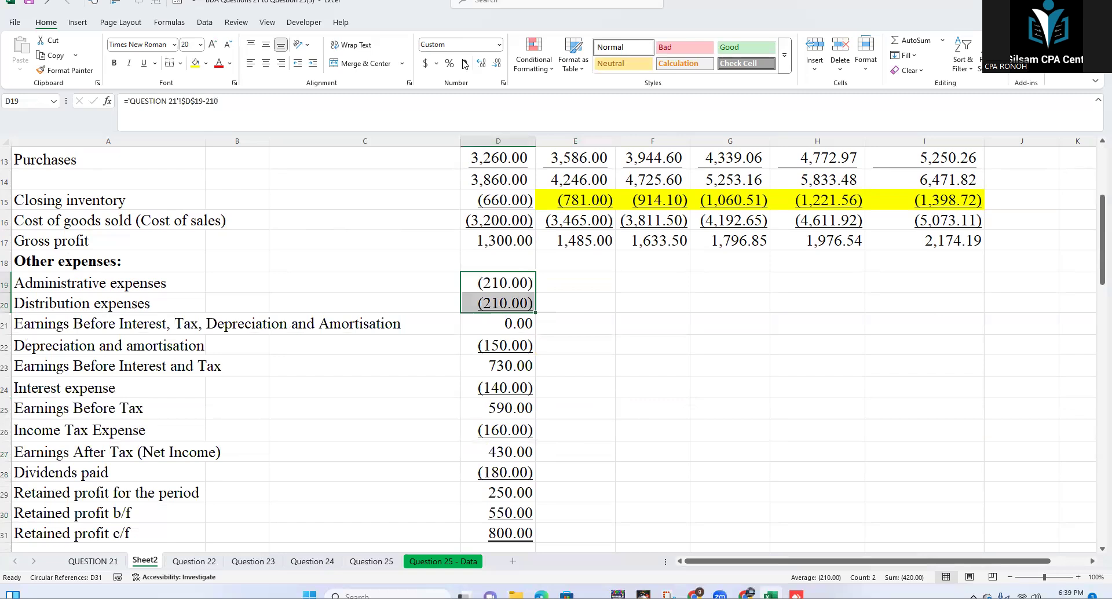
{"action": "left_click", "coordinate": [498, 45]}
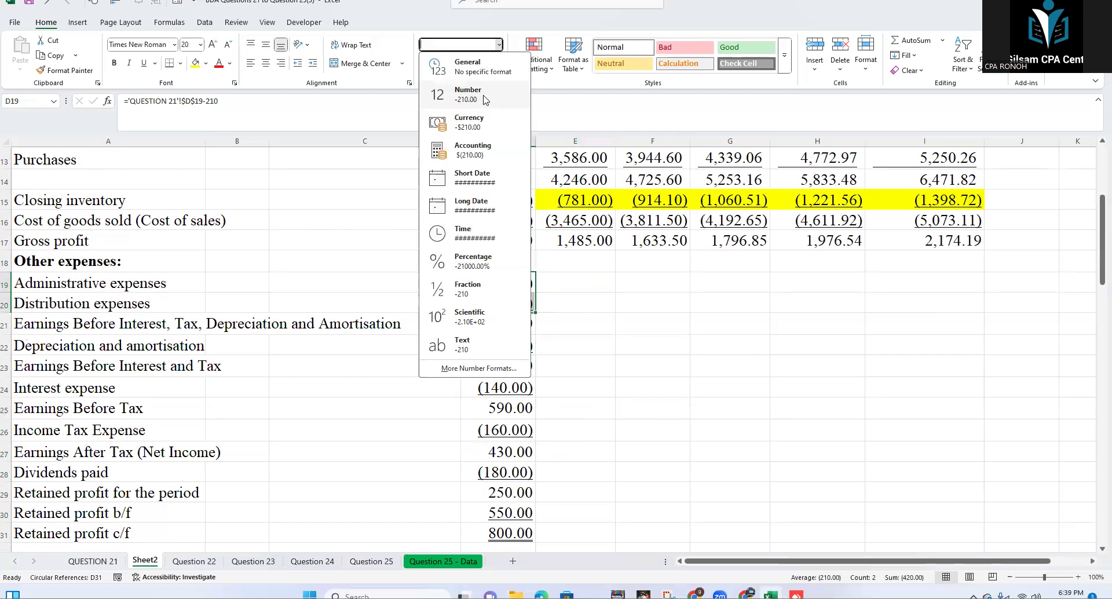
{"action": "left_click", "coordinate": [485, 98]}
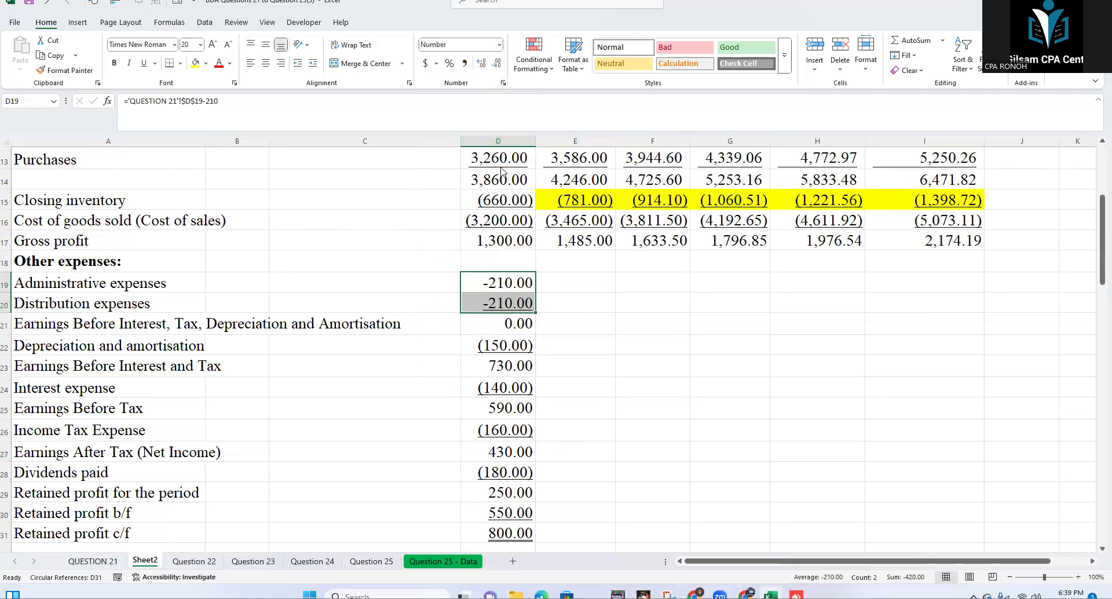
{"action": "key", "text": "ctrl+1"}
{"action": "left_click", "coordinate": [265, 190]}
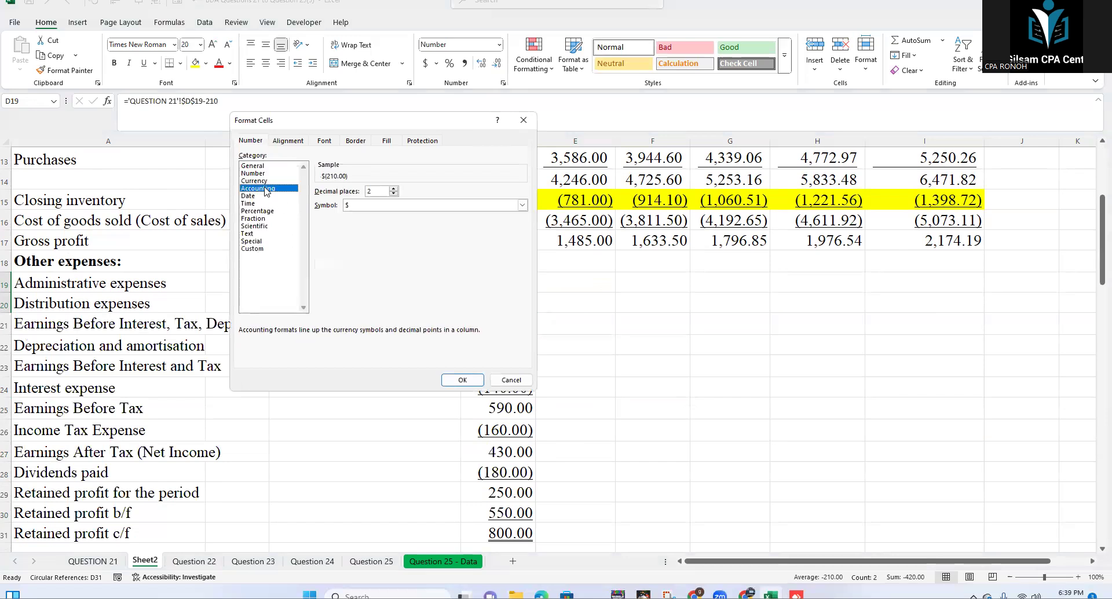
{"action": "left_click", "coordinate": [459, 379]}
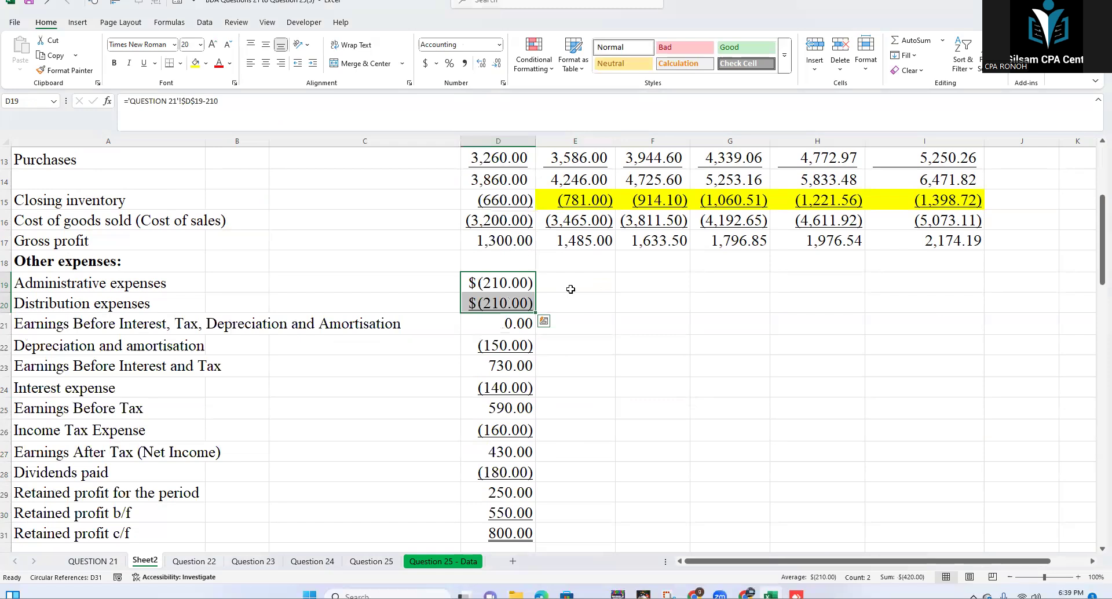
Step: Remove the currency symbol from the Accounting format of D19:D20
{"action": "left_click", "coordinate": [503, 83]}
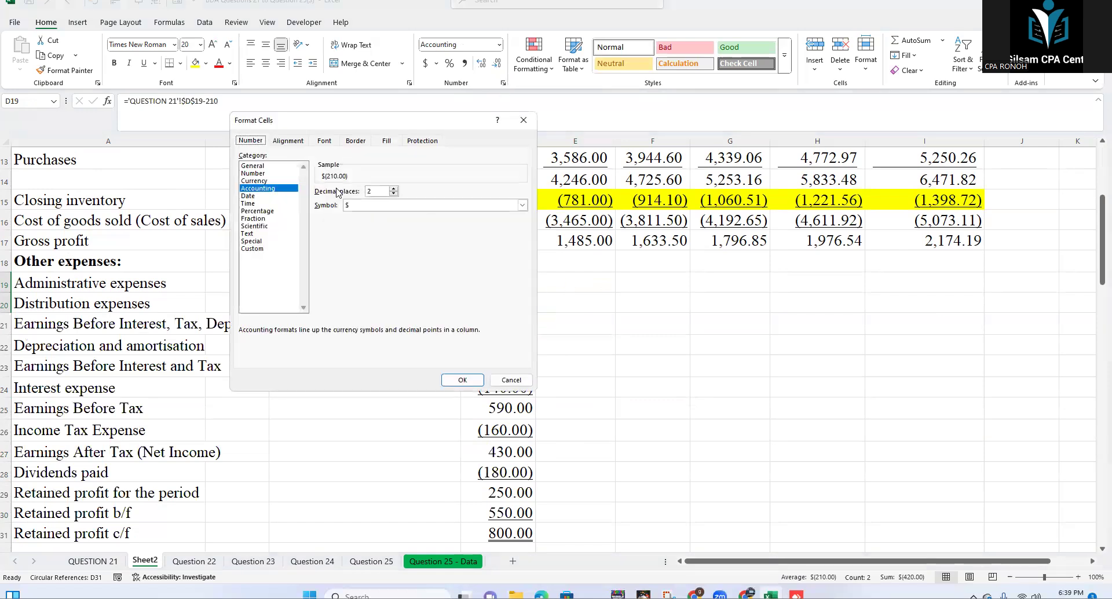
{"action": "left_click", "coordinate": [395, 207]}
{"action": "left_click", "coordinate": [363, 215]}
{"action": "left_click", "coordinate": [462, 380]}
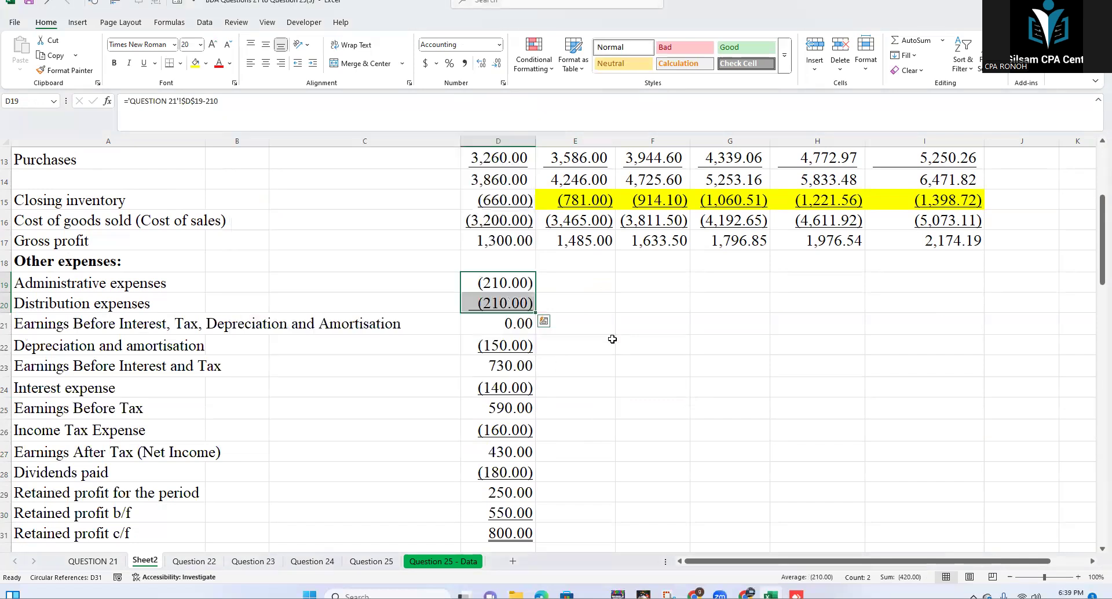
Step: Forecast 2025 administrative expenses in E19 by growing the 2024 figure 10%, using =D19*(1+10%)
{"action": "left_click", "coordinate": [575, 345]}
{"action": "left_click", "coordinate": [545, 284]}
{"action": "type", "text": "="}
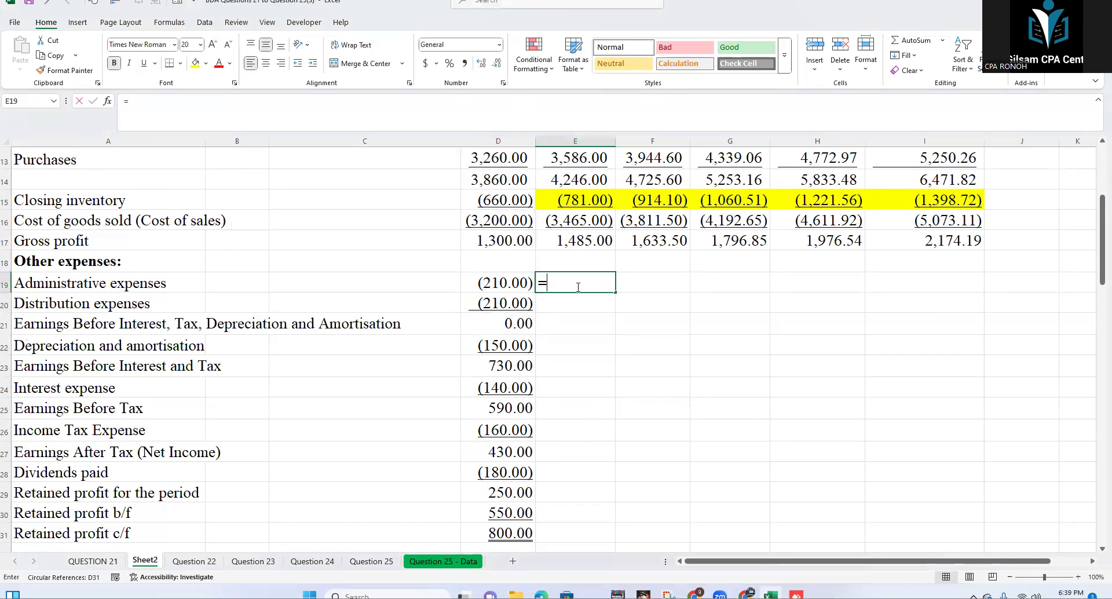
{"action": "left_click", "coordinate": [485, 283]}
{"action": "type", "text": "*"}
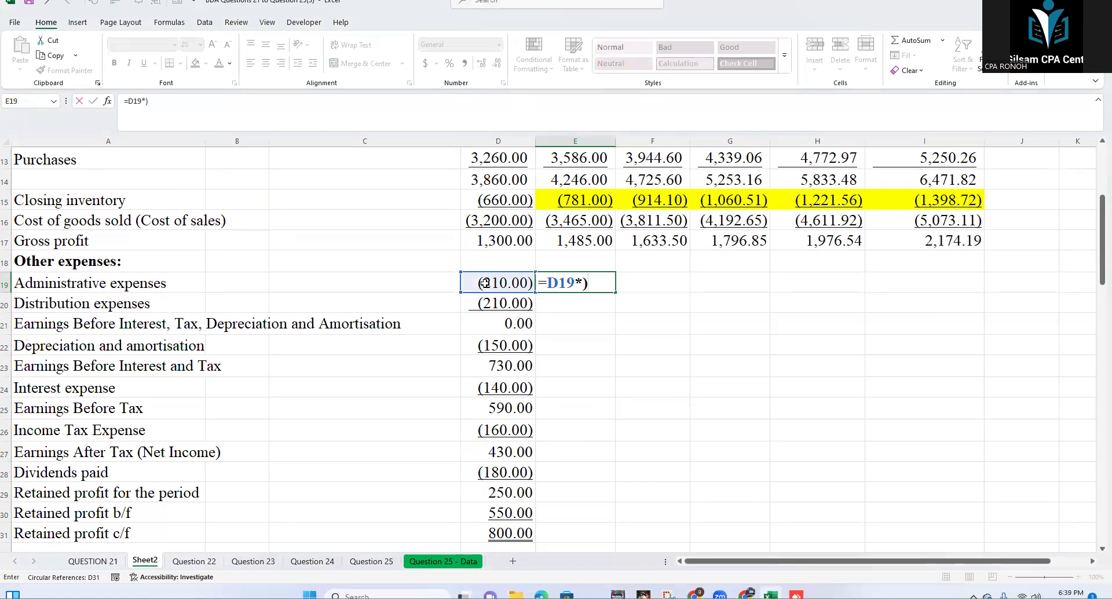
{"action": "type", "text": "(1+10%"}
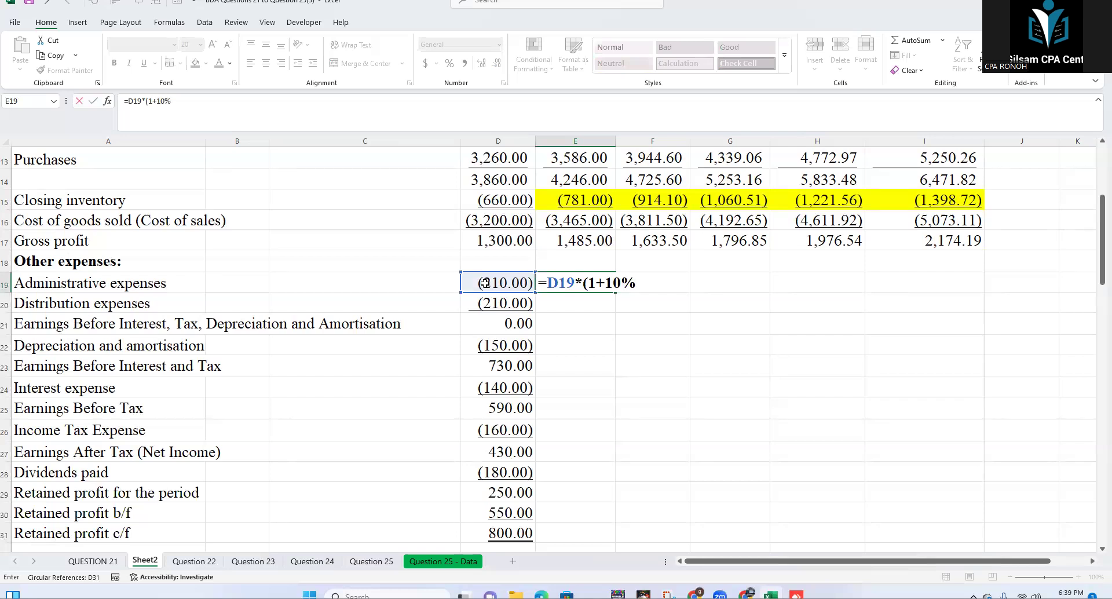
{"action": "key", "text": "Return"}
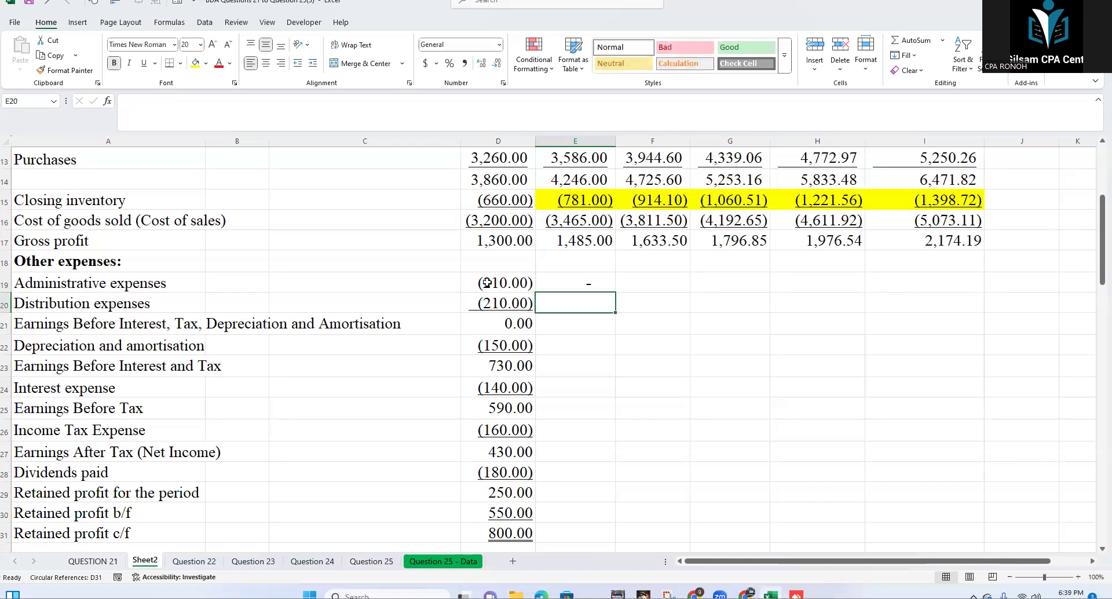
Step: Fill the 10% growth formula from E19 down to E20 for 2025 distribution expenses
{"action": "left_click", "coordinate": [579, 288]}
{"action": "left_click_drag", "start_coordinate": [615, 293], "coordinate": [616, 303]}
{"action": "left_click", "coordinate": [638, 297]}
{"action": "left_click", "coordinate": [587, 298]}
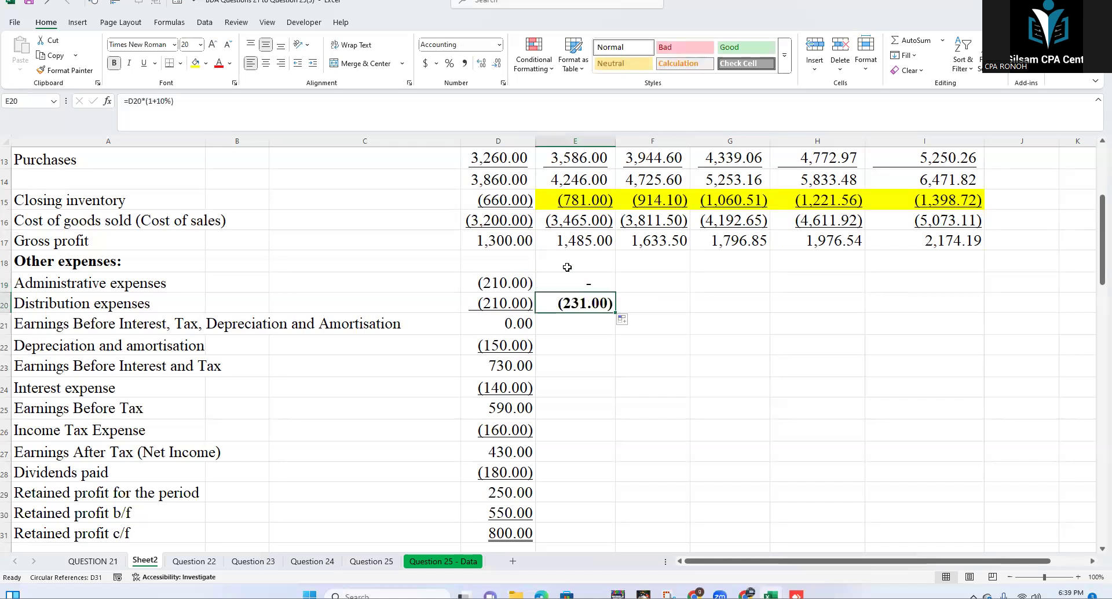
Step: Try copying the 2025 distribution expenses formula from E20 into the administrative expenses cell E19
{"action": "left_click", "coordinate": [186, 115]}
{"action": "key", "text": "Tab"}
{"action": "left_click", "coordinate": [571, 303]}
{"action": "key", "text": "ctrl+c"}
{"action": "left_click", "coordinate": [584, 280]}
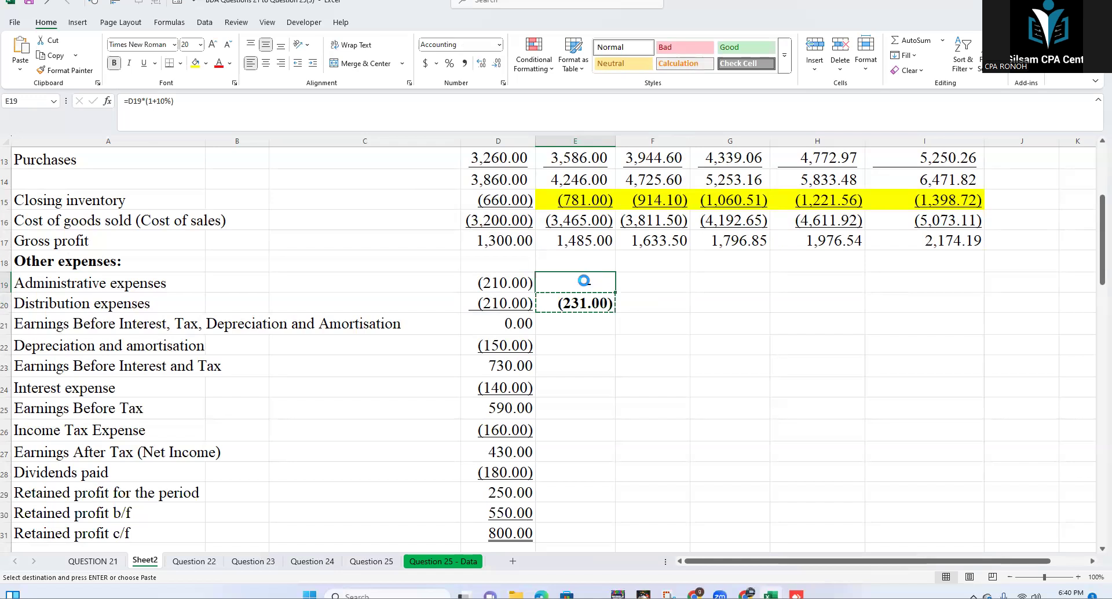
{"action": "key", "text": "ctrl+v"}
{"action": "key", "text": "F2"}
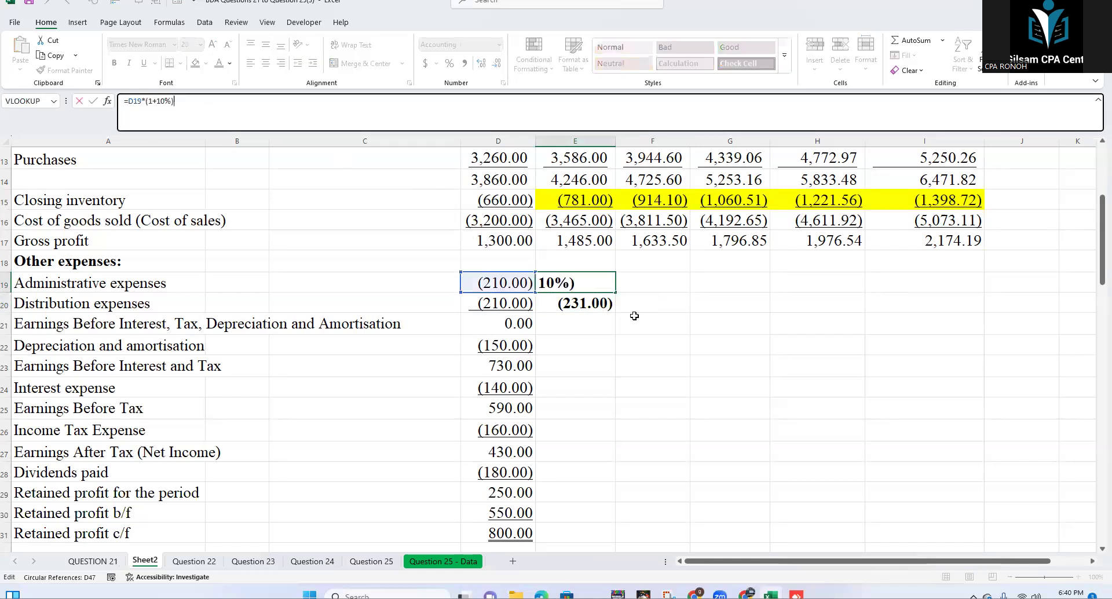
{"action": "key", "text": "Return"}
Step: Compare the 2024 administrative and distribution expenses entries in D19 and D20
{"action": "left_click", "coordinate": [501, 286]}
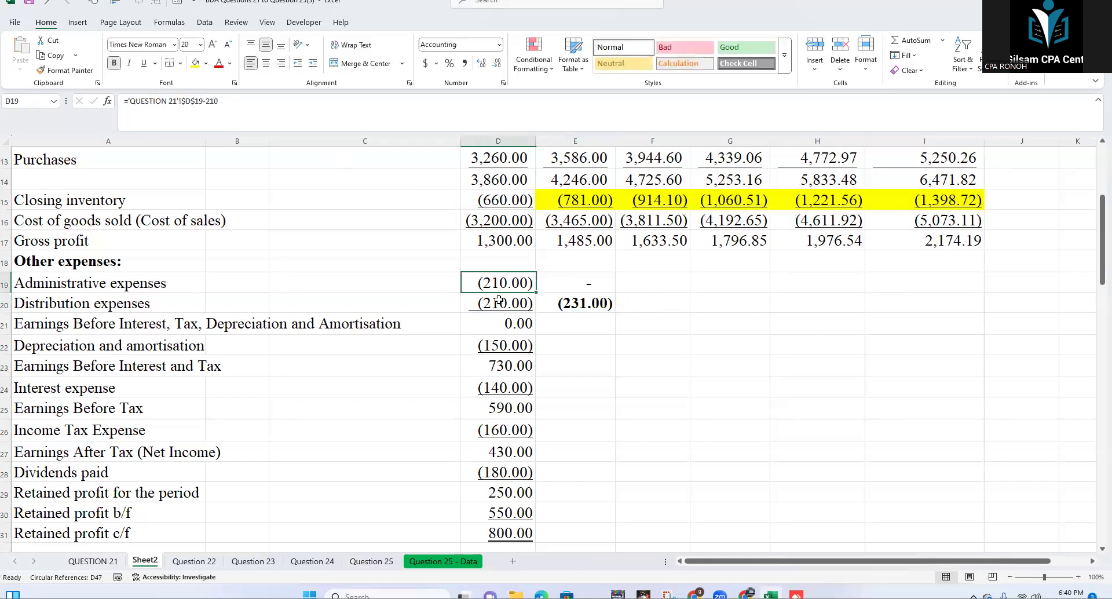
{"action": "left_click", "coordinate": [497, 301]}
{"action": "key", "text": "ctrl+c"}
{"action": "left_click", "coordinate": [501, 283]}
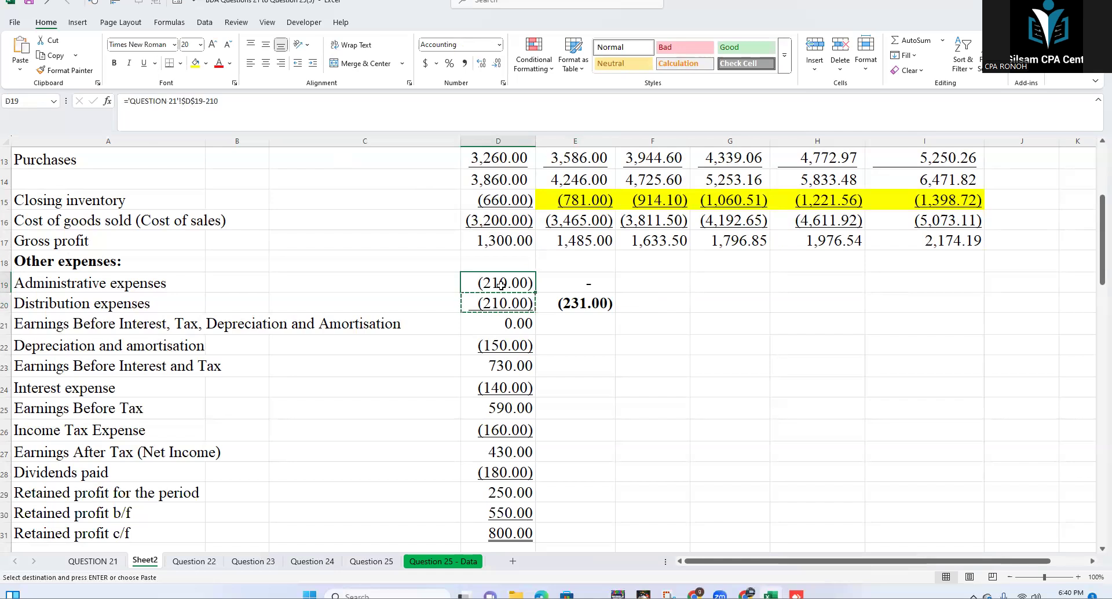
{"action": "left_click", "coordinate": [646, 323]}
{"action": "left_click", "coordinate": [499, 286]}
{"action": "left_click", "coordinate": [492, 300]}
Step: Replace the 2024 administrative expenses formula in D19 with the plain value -210 by deleting its 'QUESTION 21' sheet reference
{"action": "left_click", "coordinate": [498, 282]}
{"action": "left_click", "coordinate": [265, 112]}
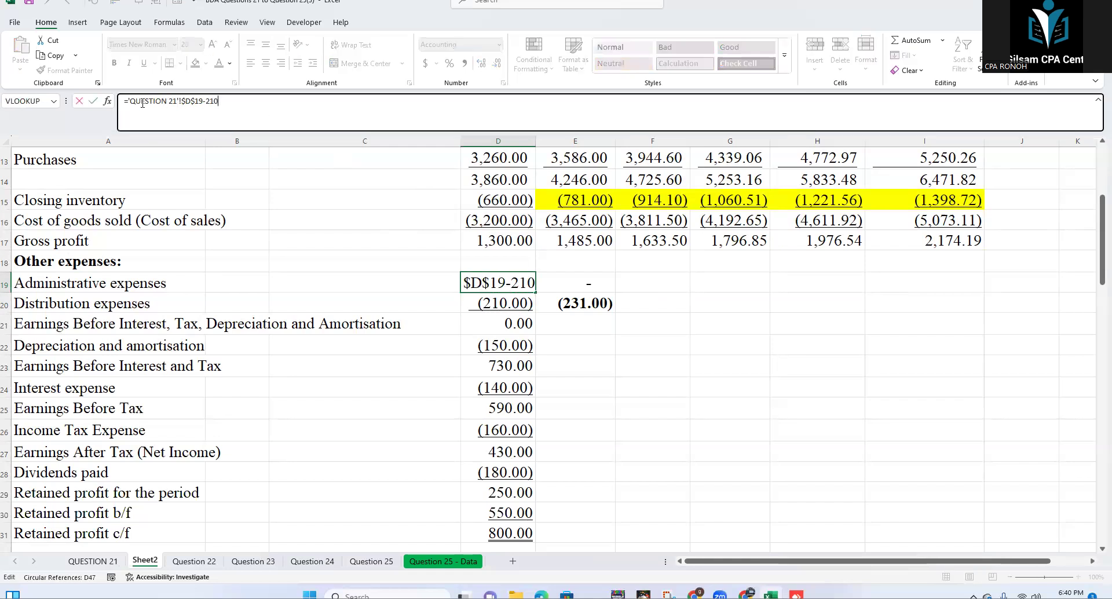
{"action": "left_click_drag", "start_coordinate": [203, 100], "coordinate": [135, 103]}
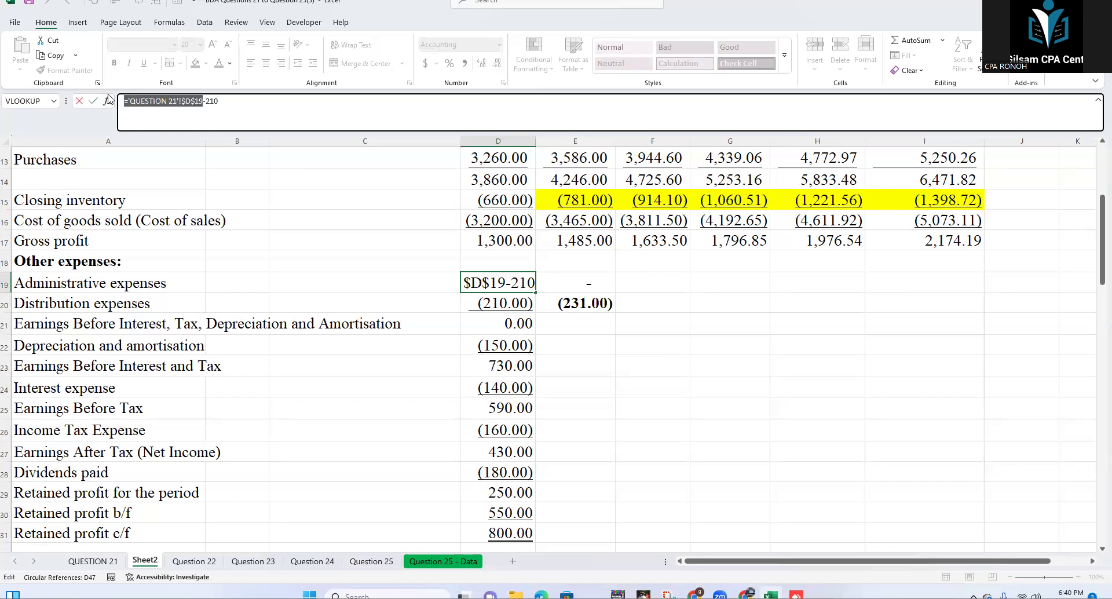
{"action": "key", "text": "BackSpace"}
{"action": "key", "text": "Return"}
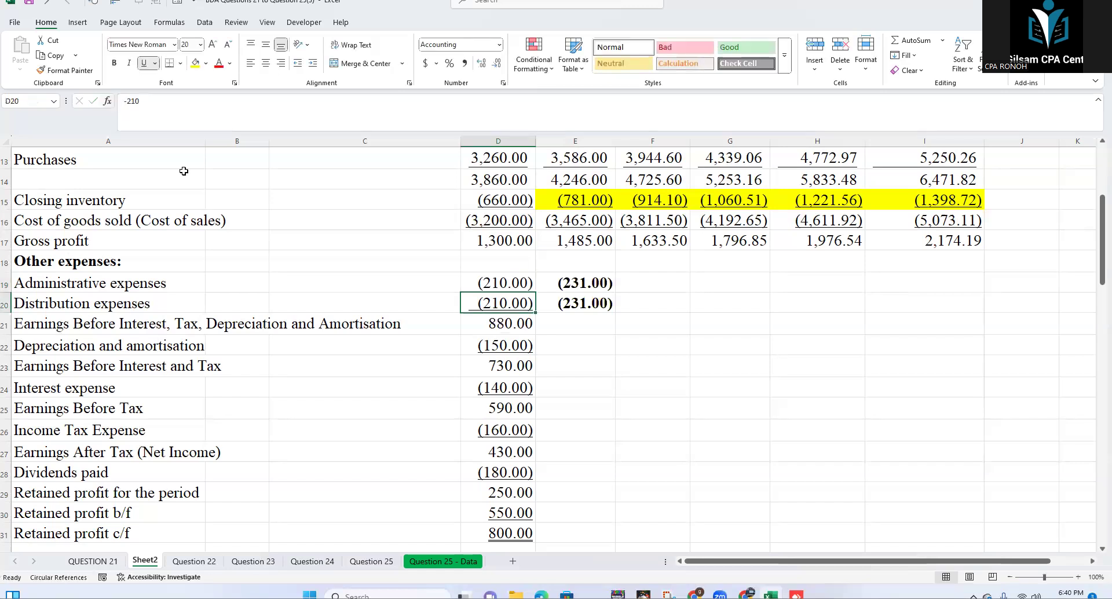
Step: Copy the formatting of the 2024 expense cells D19 and D20 onto the matching 2025 cells E19 and E20
{"action": "left_click", "coordinate": [602, 281]}
{"action": "left_click", "coordinate": [491, 283]}
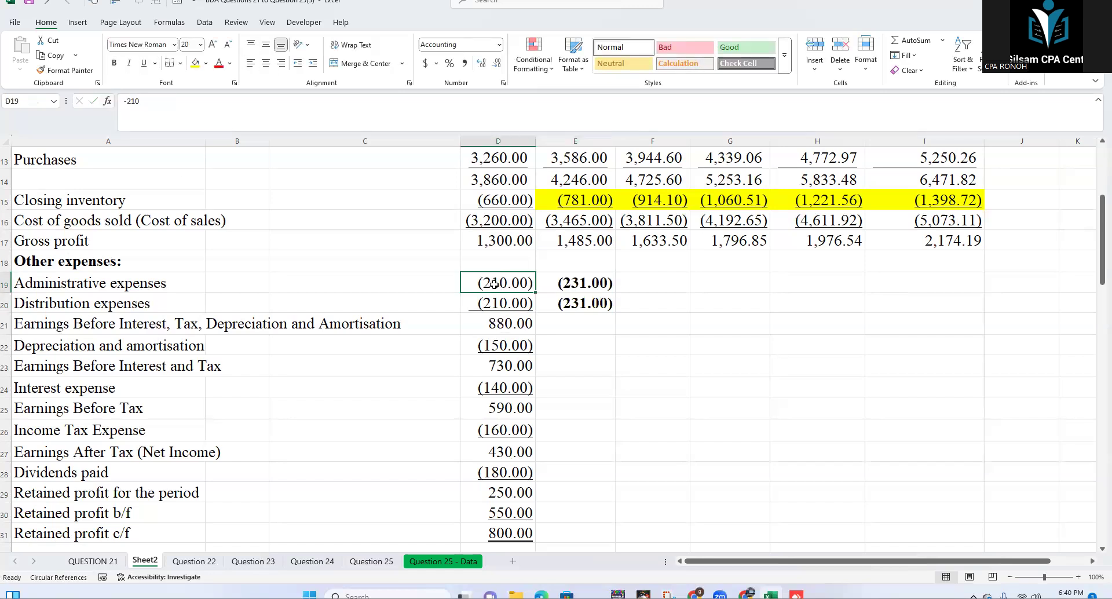
{"action": "key", "text": "ctrl+c"}
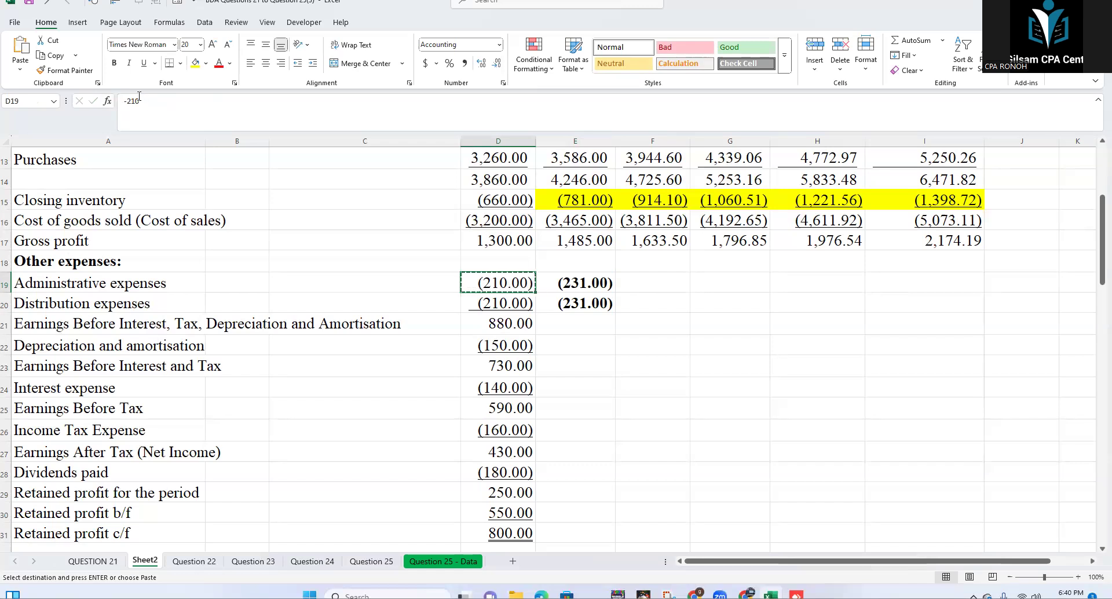
{"action": "left_click", "coordinate": [69, 71]}
{"action": "mouse_move", "coordinate": [583, 283]}
{"action": "left_mouse_down"}
{"action": "mouse_move", "coordinate": [582, 296]}
{"action": "mouse_move", "coordinate": [584, 285]}
{"action": "left_mouse_up"}
{"action": "left_click", "coordinate": [518, 299]}
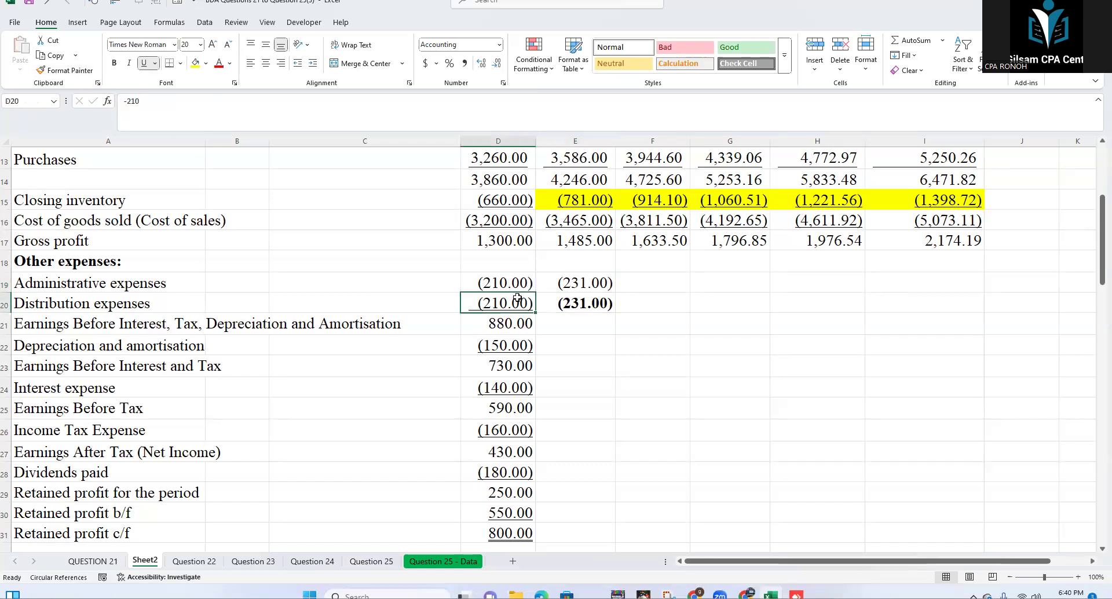
{"action": "key", "text": "ctrl+c"}
{"action": "left_click", "coordinate": [65, 70]}
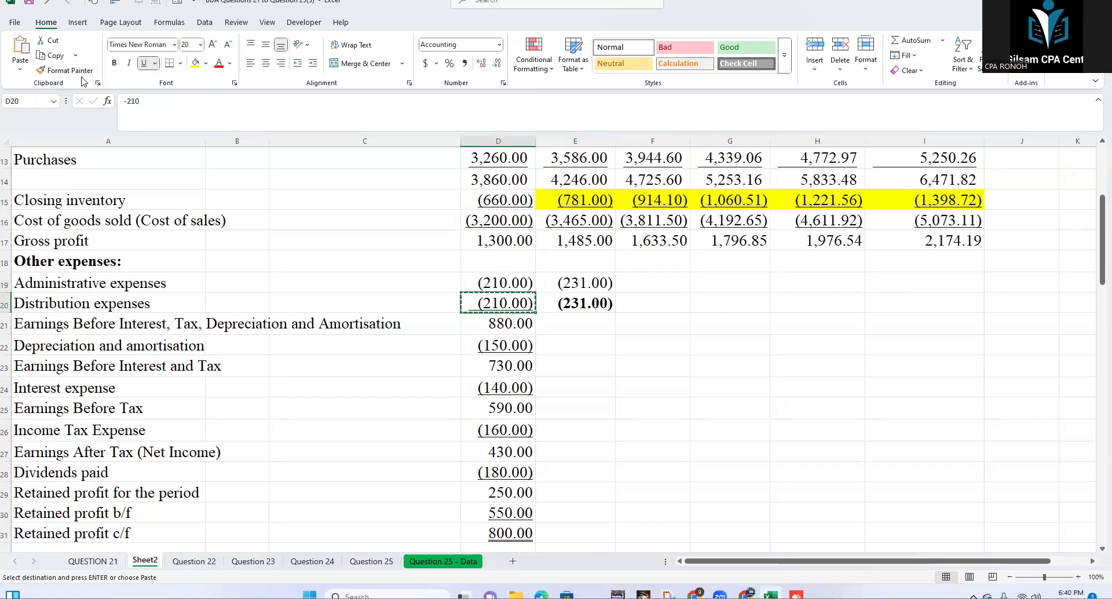
{"action": "left_click", "coordinate": [585, 296]}
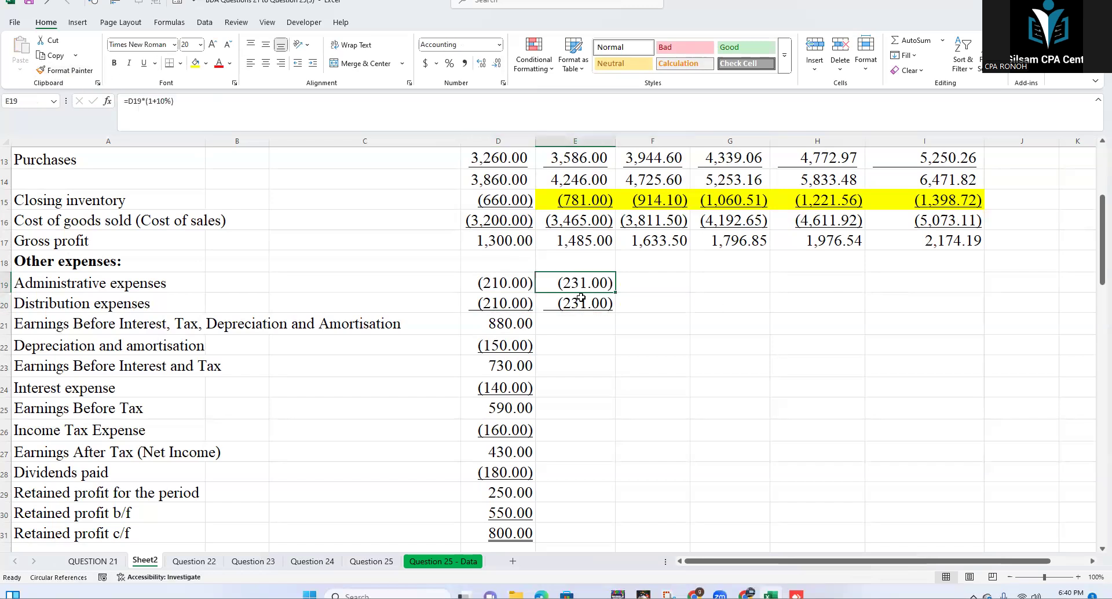
Step: Fill the administrative expenses formula from E19 across to I19 for 2026 to 2029 and check the formula in F19
{"action": "left_click", "coordinate": [580, 279]}
{"action": "left_click_drag", "start_coordinate": [617, 293], "coordinate": [886, 298]}
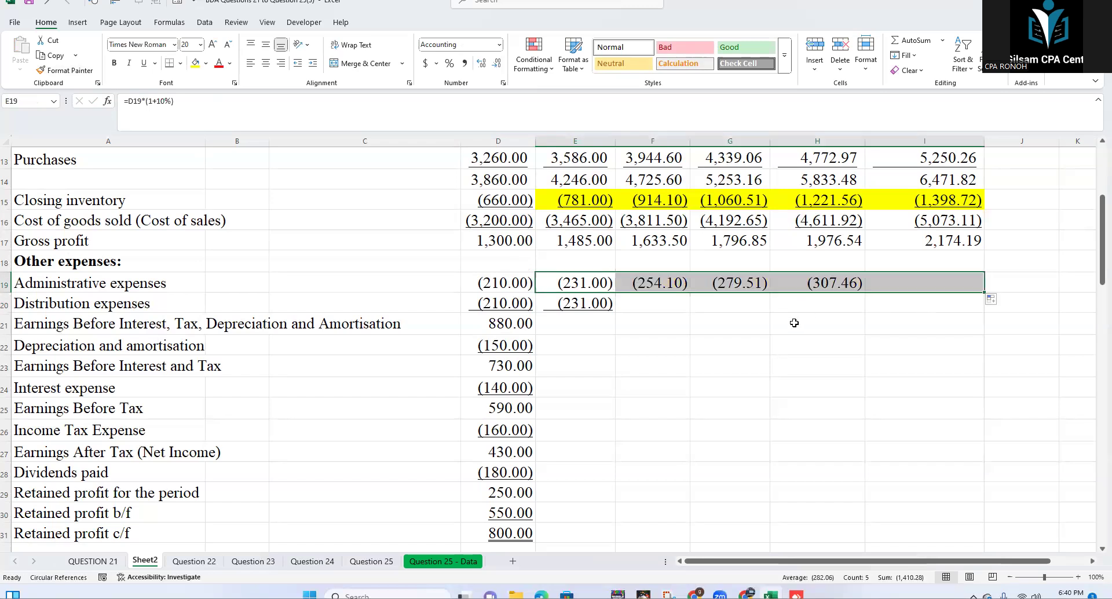
{"action": "left_click", "coordinate": [794, 323]}
{"action": "left_click", "coordinate": [660, 282]}
{"action": "key", "text": "F2"}
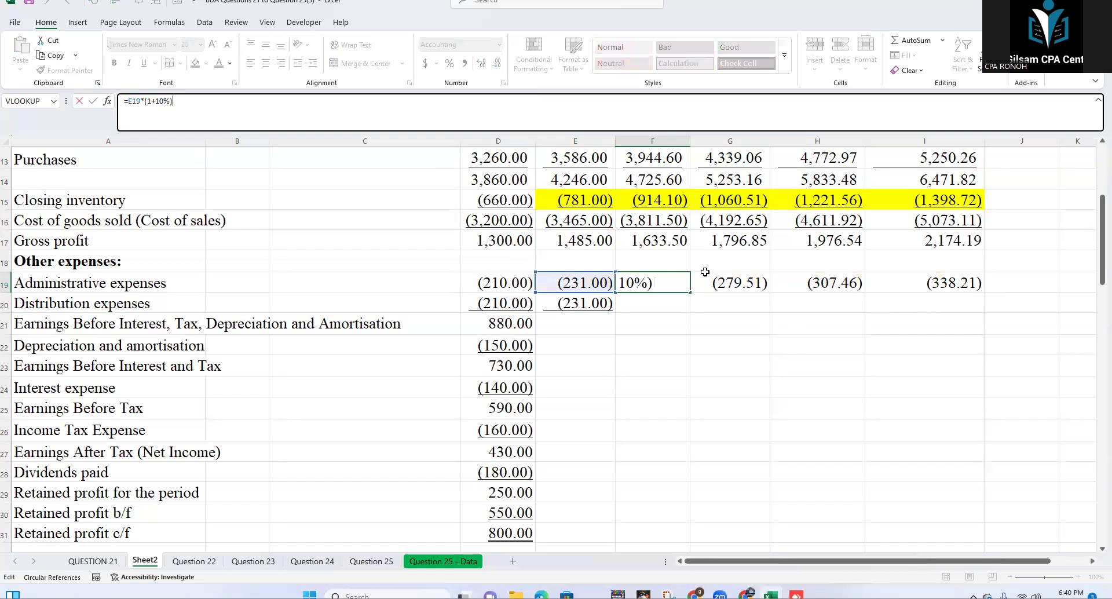
{"action": "left_click", "coordinate": [782, 287]}
{"action": "key", "text": "Right"}
Step: Fill the distribution expenses formula from E20 across to I20 for 2026 to 2029 and check the formula in F20
{"action": "left_click", "coordinate": [602, 306]}
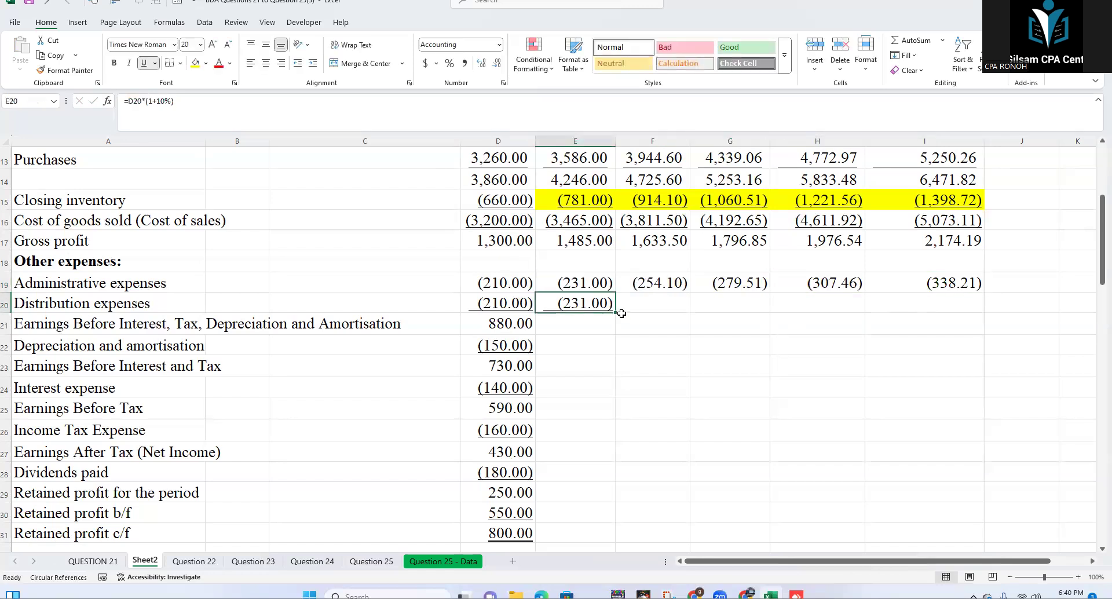
{"action": "left_click_drag", "start_coordinate": [615, 312], "coordinate": [962, 321]}
{"action": "left_click", "coordinate": [652, 303]}
{"action": "left_click", "coordinate": [212, 105]}
{"action": "left_click", "coordinate": [777, 308]}
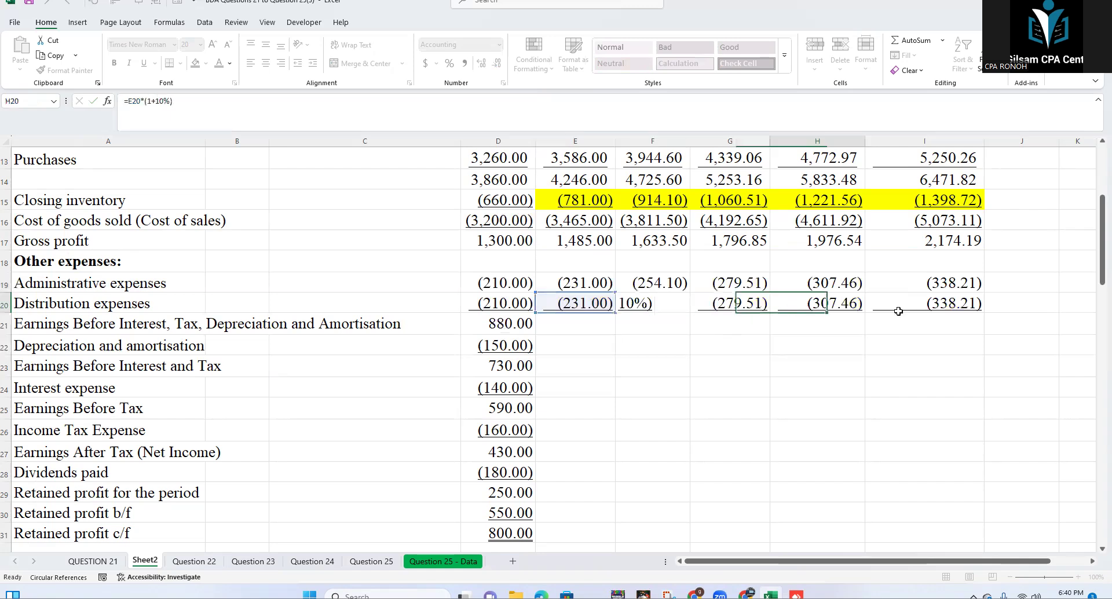
{"action": "left_click", "coordinate": [929, 309]}
{"action": "left_click", "coordinate": [485, 329]}
Step: Review the 2025 expense forecasts in E19:E20, tracing the administrative expenses formula back to its 2024 base in D19
{"action": "left_click", "coordinate": [65, 326]}
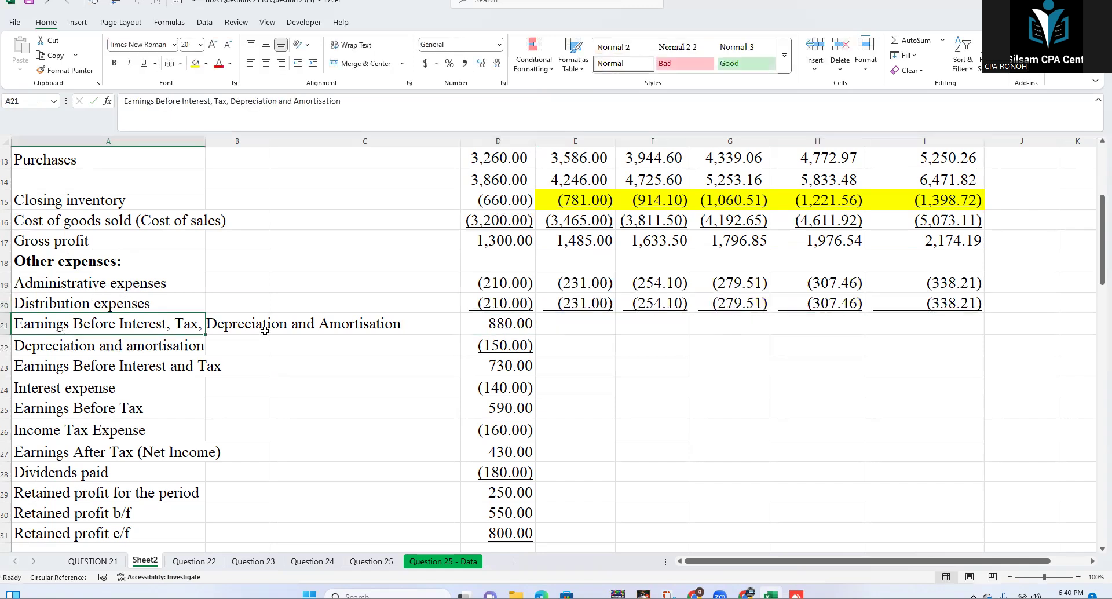
{"action": "left_click_drag", "start_coordinate": [592, 284], "coordinate": [590, 299]}
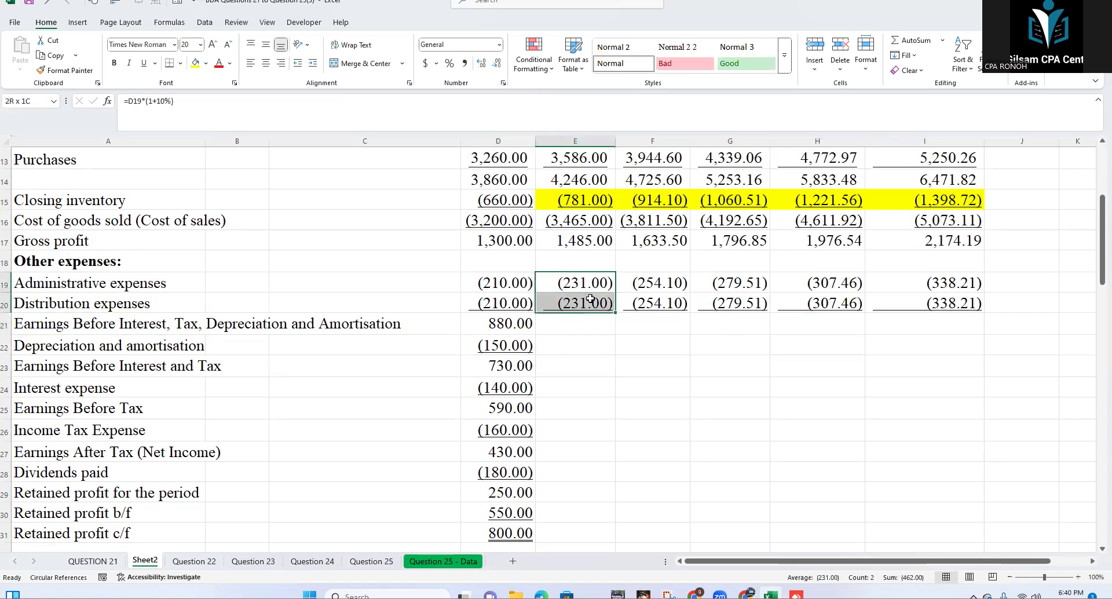
{"action": "left_click", "coordinate": [576, 280]}
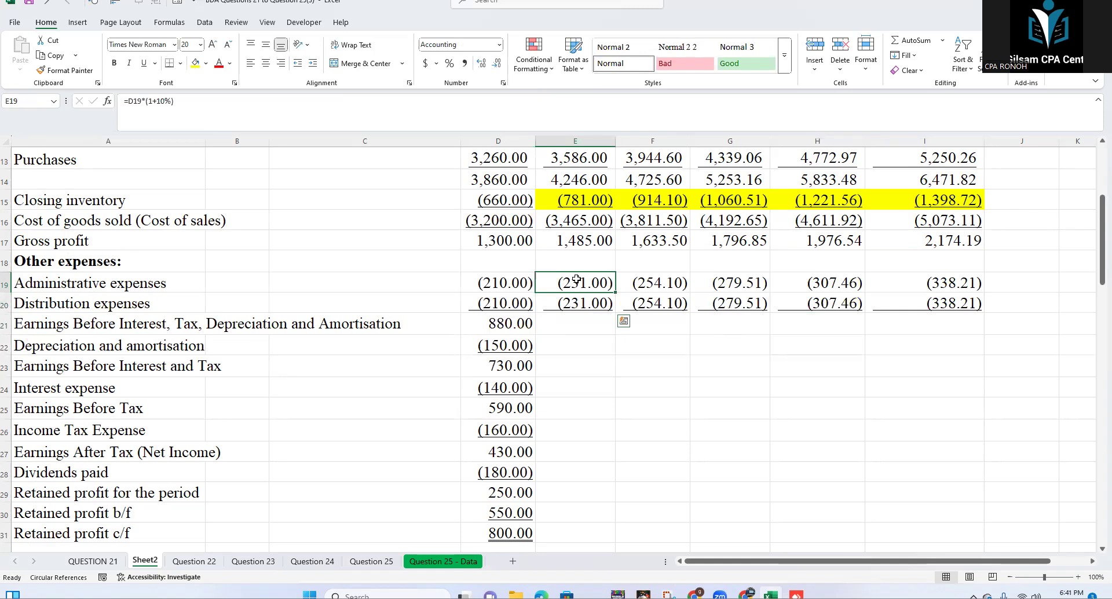
{"action": "left_click", "coordinate": [494, 286]}
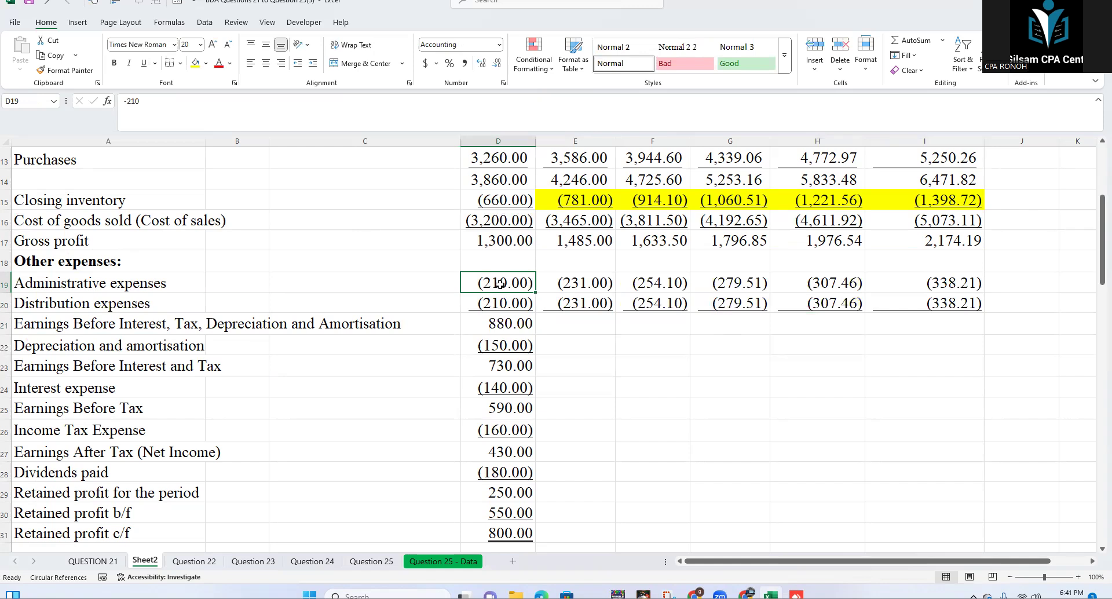
{"action": "left_click", "coordinate": [718, 224]}
{"action": "left_click", "coordinate": [576, 284]}
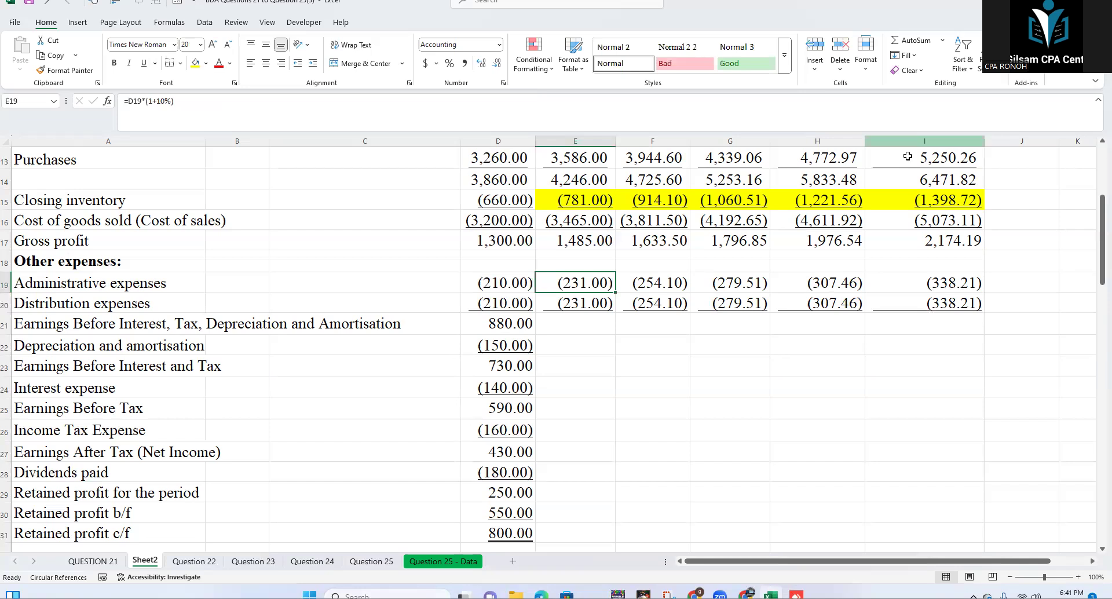
{"action": "left_click", "coordinate": [557, 389]}
{"action": "left_click", "coordinate": [571, 292]}
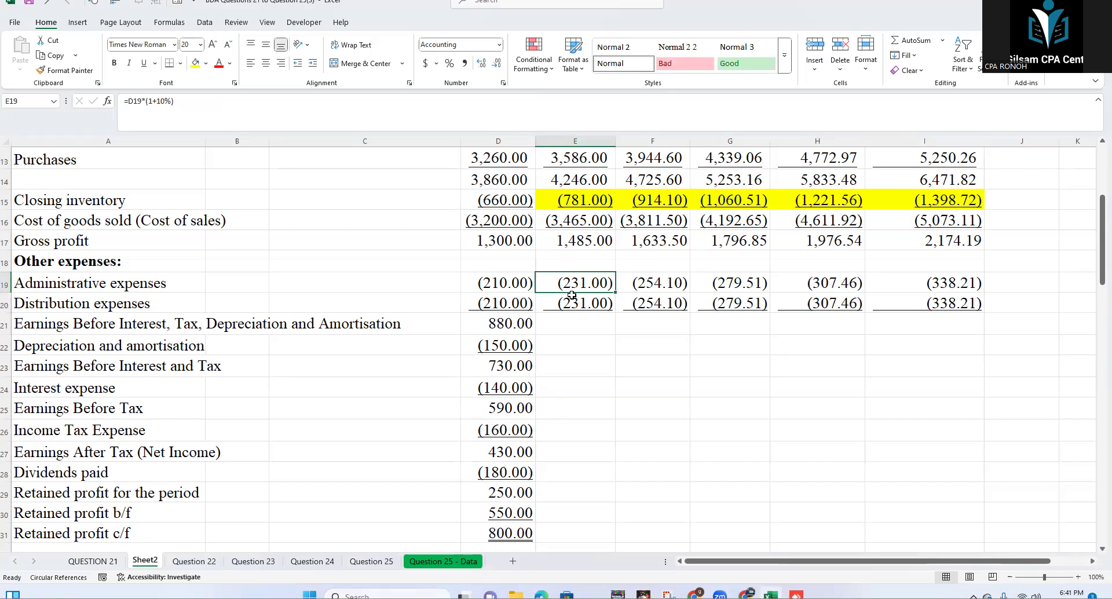
{"action": "key", "text": "BackSpace"}
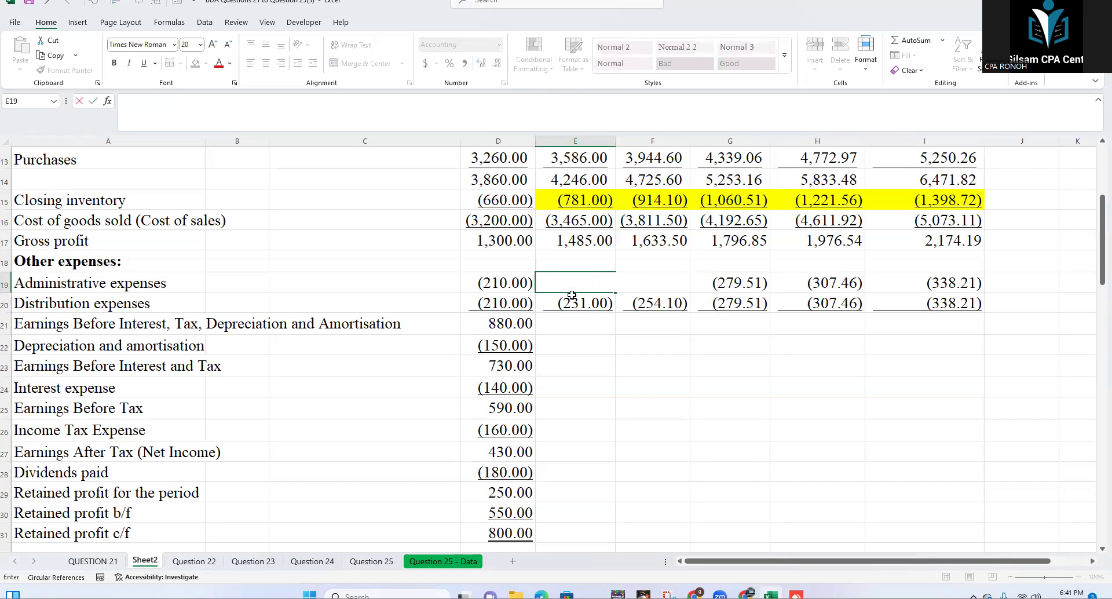
{"action": "left_click", "coordinate": [604, 348]}
{"action": "key", "text": "ctrl+z"}
{"action": "left_click", "coordinate": [613, 412]}
{"action": "left_click", "coordinate": [553, 283]}
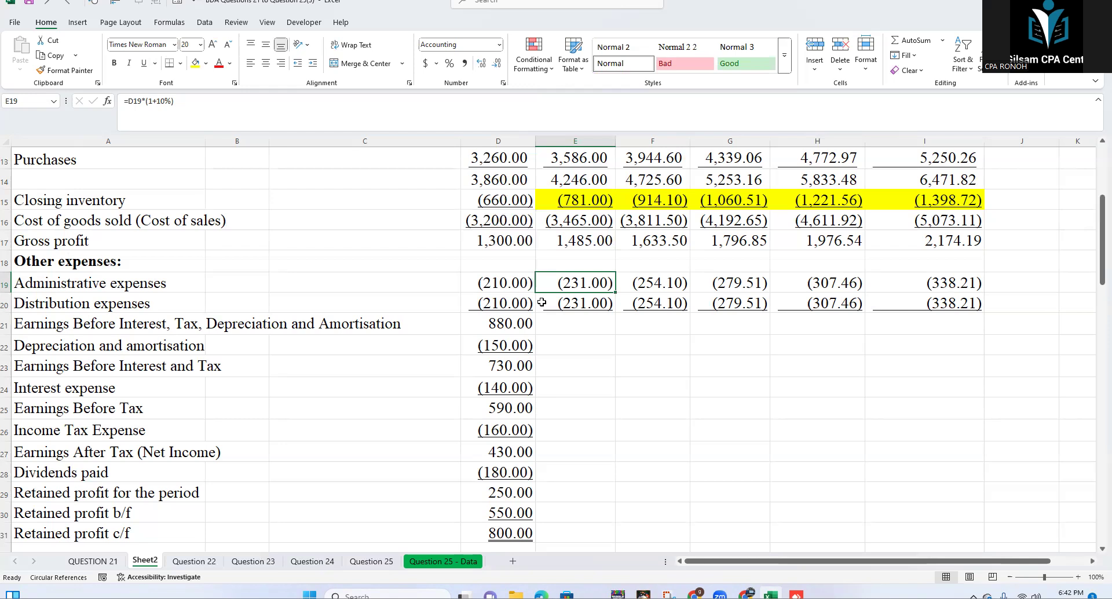
Step: Review the EBITDA formula =D17+D19+D20 in D21 and fill it across to I21 for 2025 to 2029
{"action": "left_click", "coordinate": [120, 318]}
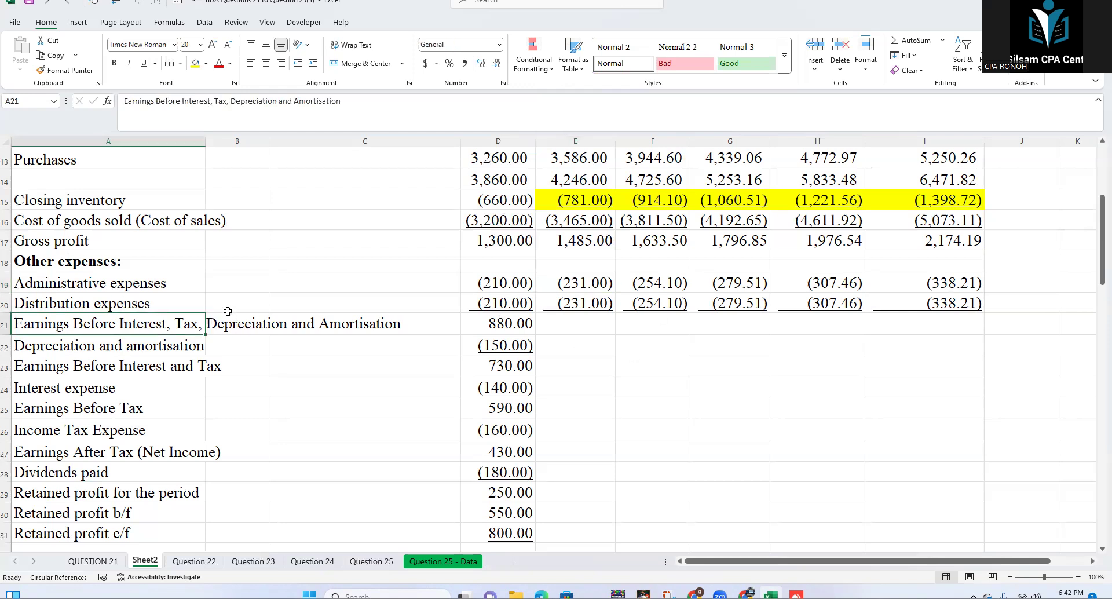
{"action": "left_click_drag", "start_coordinate": [504, 346], "coordinate": [498, 324]}
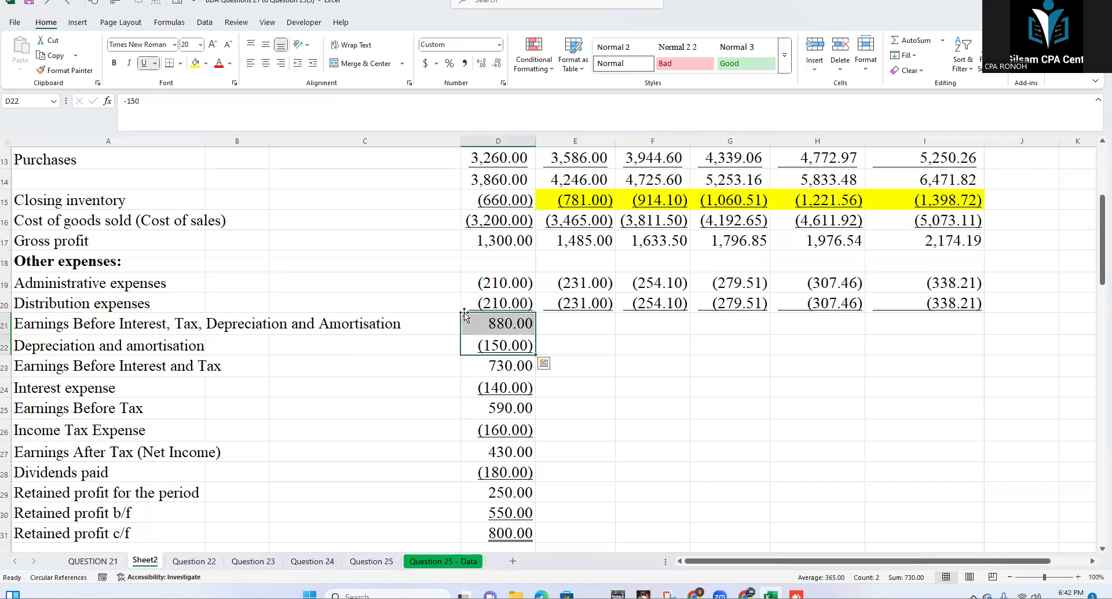
{"action": "left_click", "coordinate": [470, 317]}
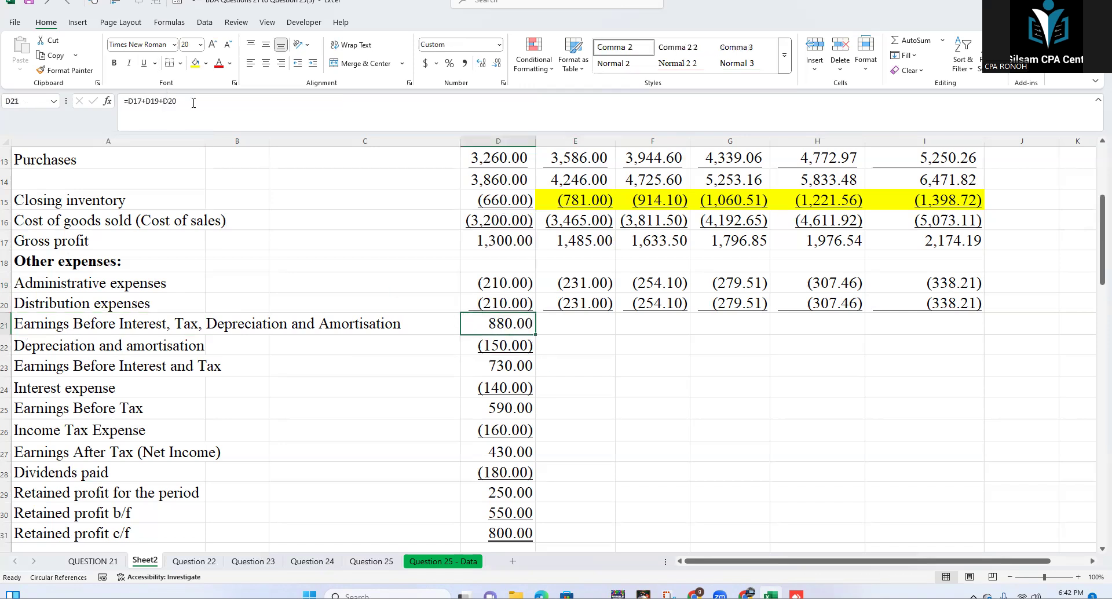
{"action": "type", "text": "=D17+D19+D20"}
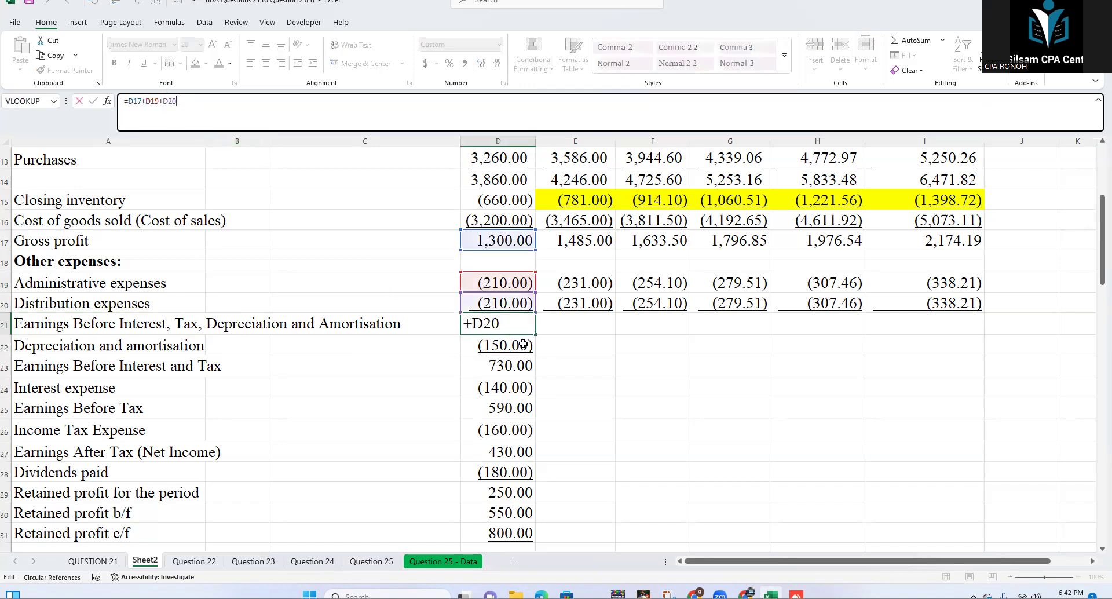
{"action": "left_click", "coordinate": [594, 346]}
{"action": "left_click", "coordinate": [510, 324]}
{"action": "left_click_drag", "start_coordinate": [534, 334], "coordinate": [943, 352]}
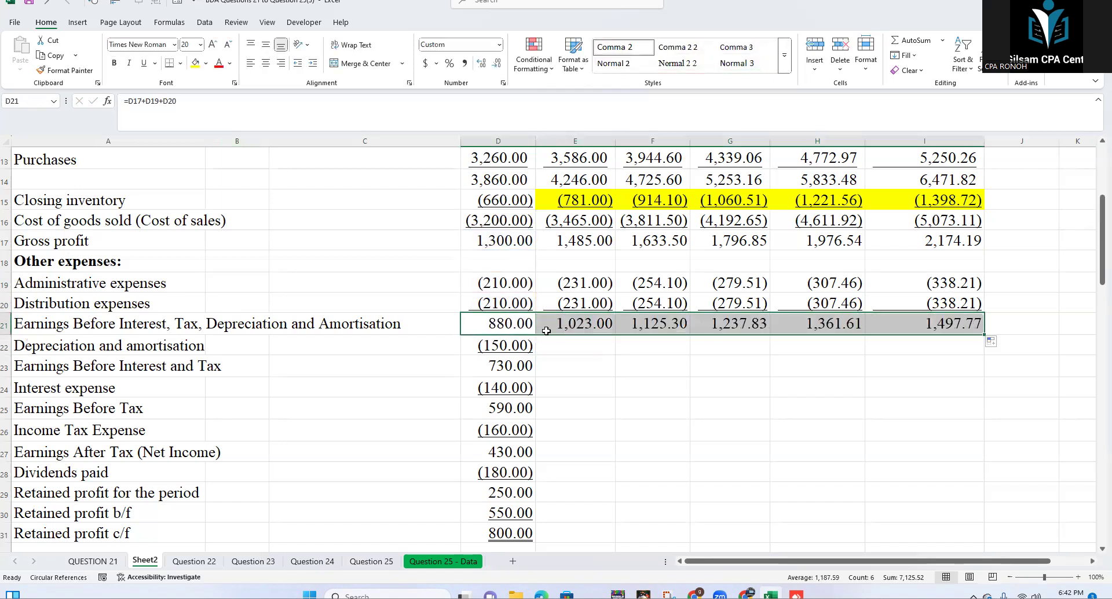
{"action": "left_click", "coordinate": [496, 349]}
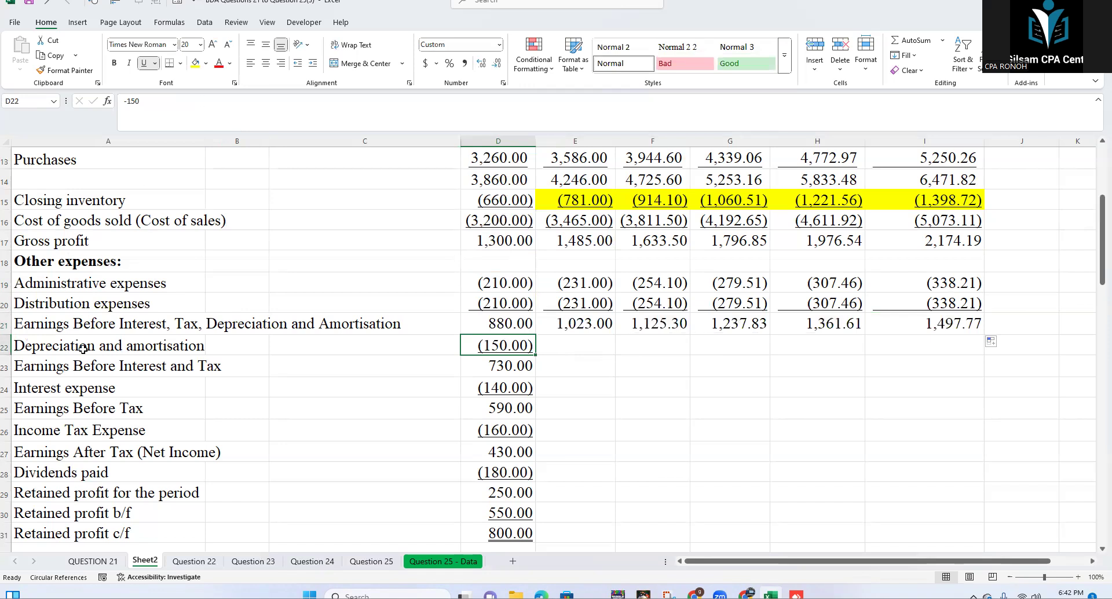
{"action": "left_click", "coordinate": [572, 342]}
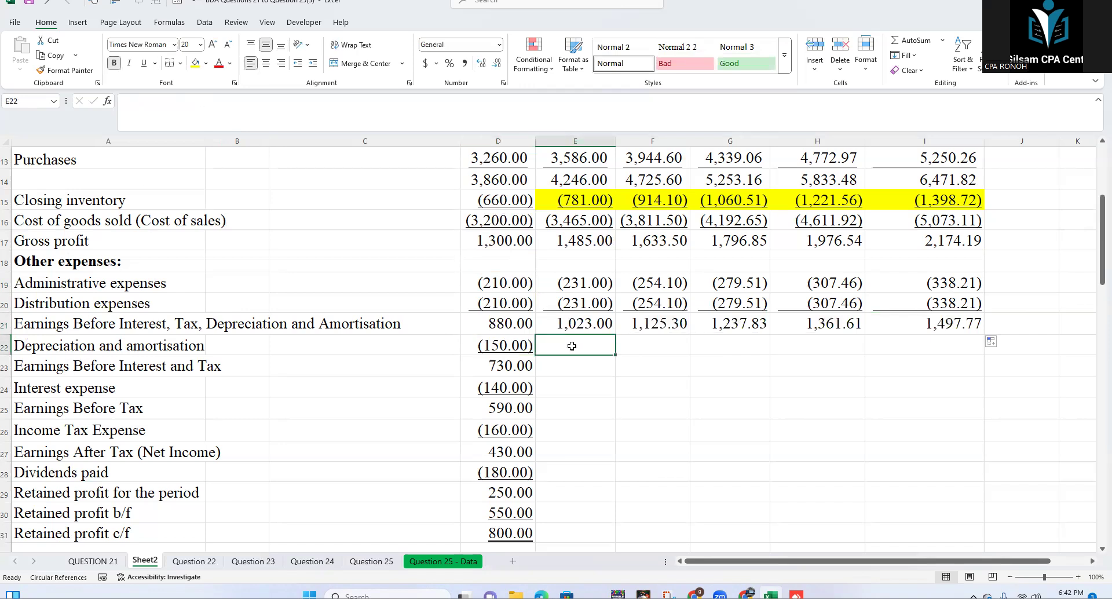
{"action": "scroll", "coordinate": [593, 347], "scroll_direction": "down", "scroll_amount": 1}
{"action": "scroll", "coordinate": [593, 350], "scroll_direction": "down", "scroll_amount": 2}
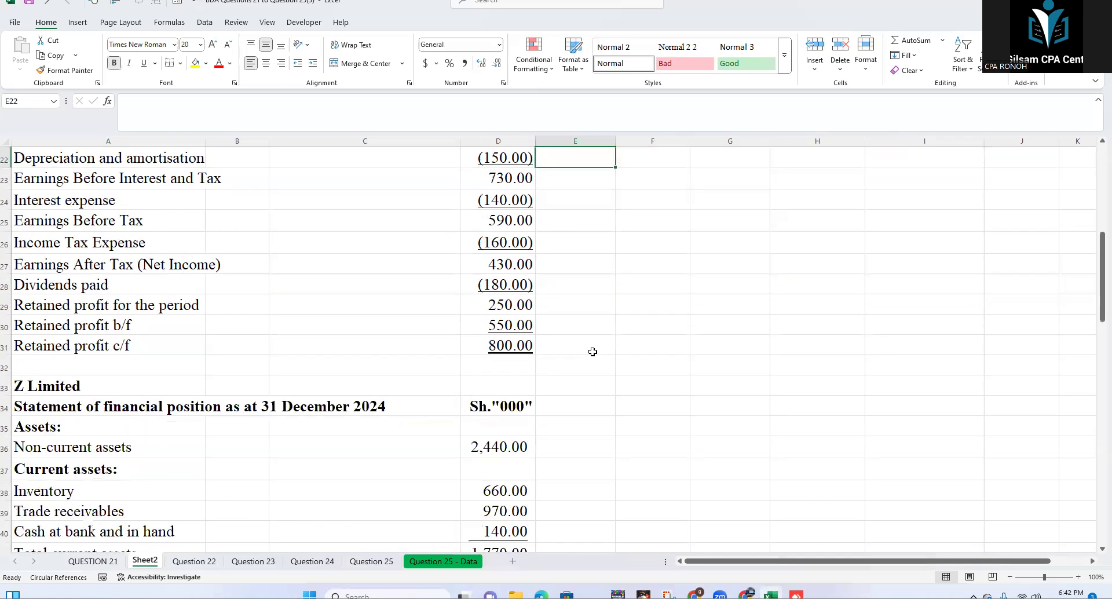
{"action": "scroll", "coordinate": [590, 348], "scroll_direction": "up", "scroll_amount": 1}
{"action": "scroll", "coordinate": [590, 345], "scroll_direction": "up", "scroll_amount": 1}
{"action": "left_click", "coordinate": [590, 341]}
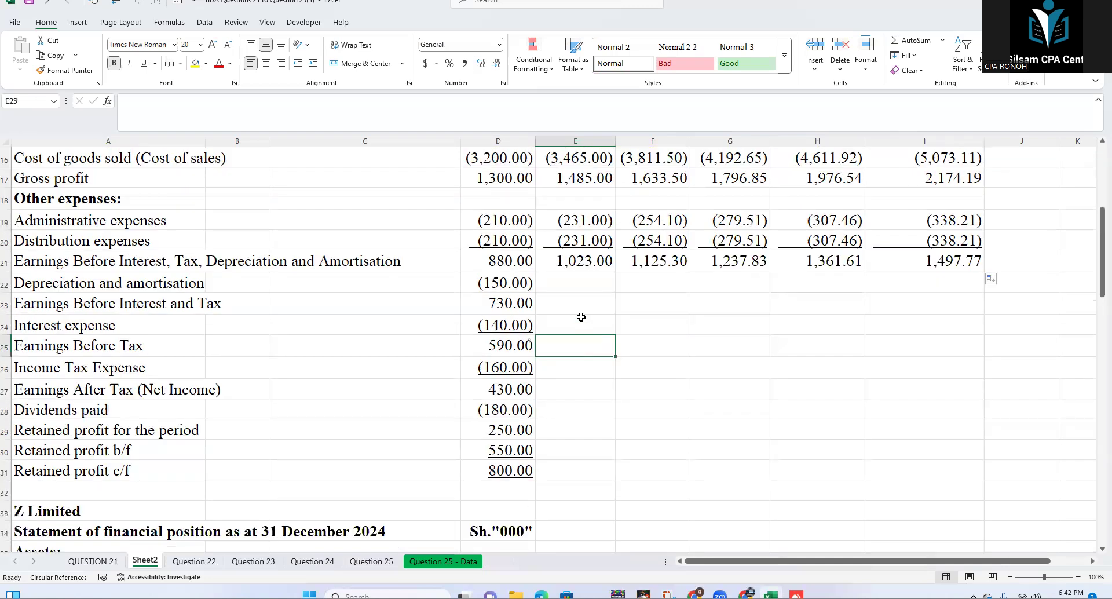
{"action": "left_click", "coordinate": [758, 374]}
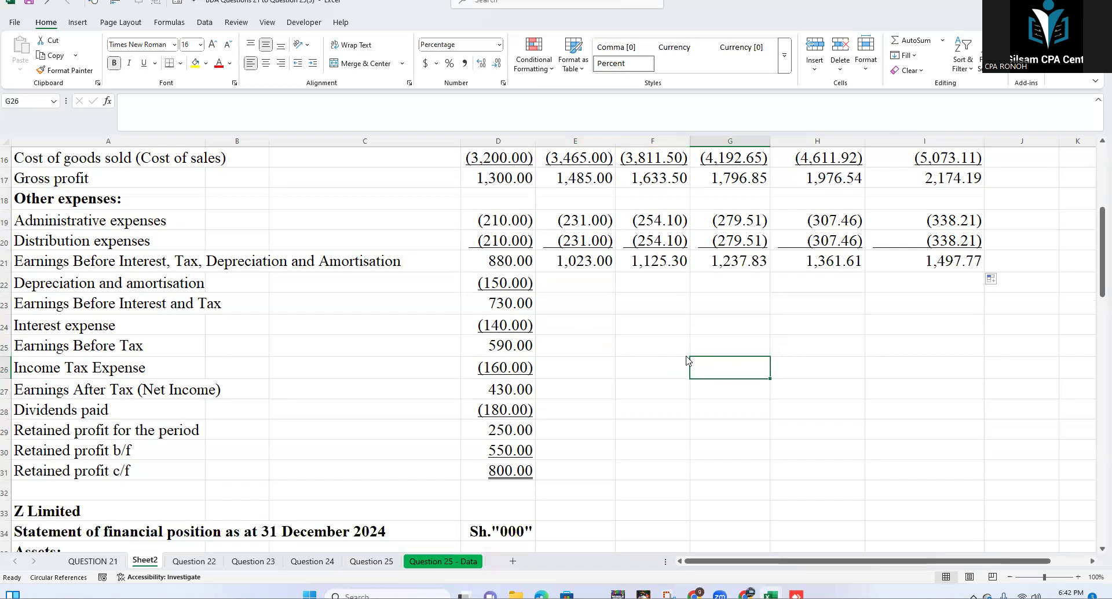
{"action": "double_click", "coordinate": [755, 332]}
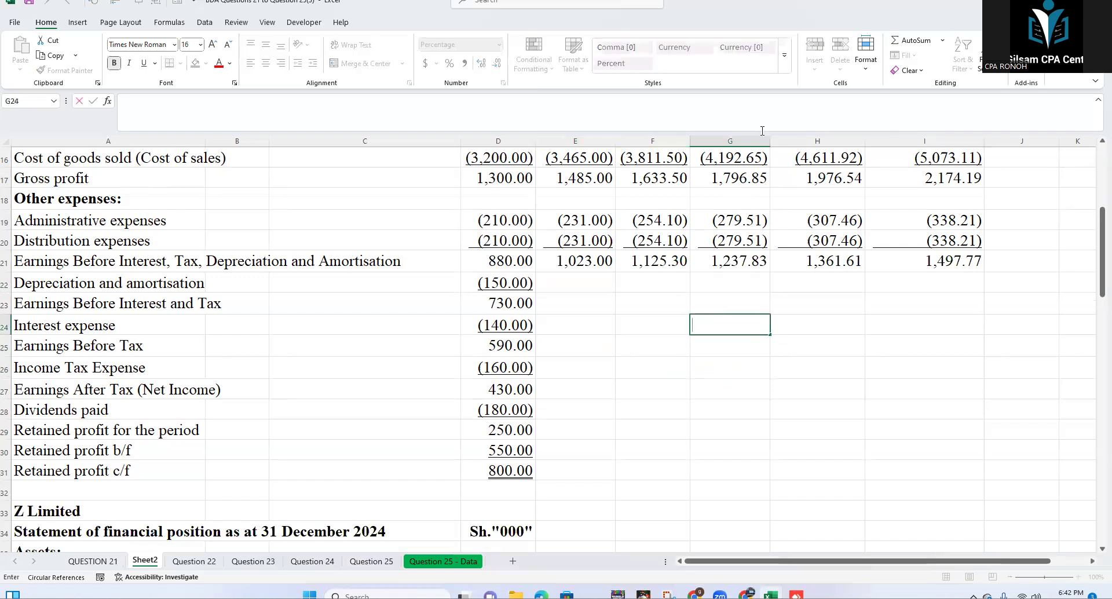
{"action": "left_click", "coordinate": [581, 283]}
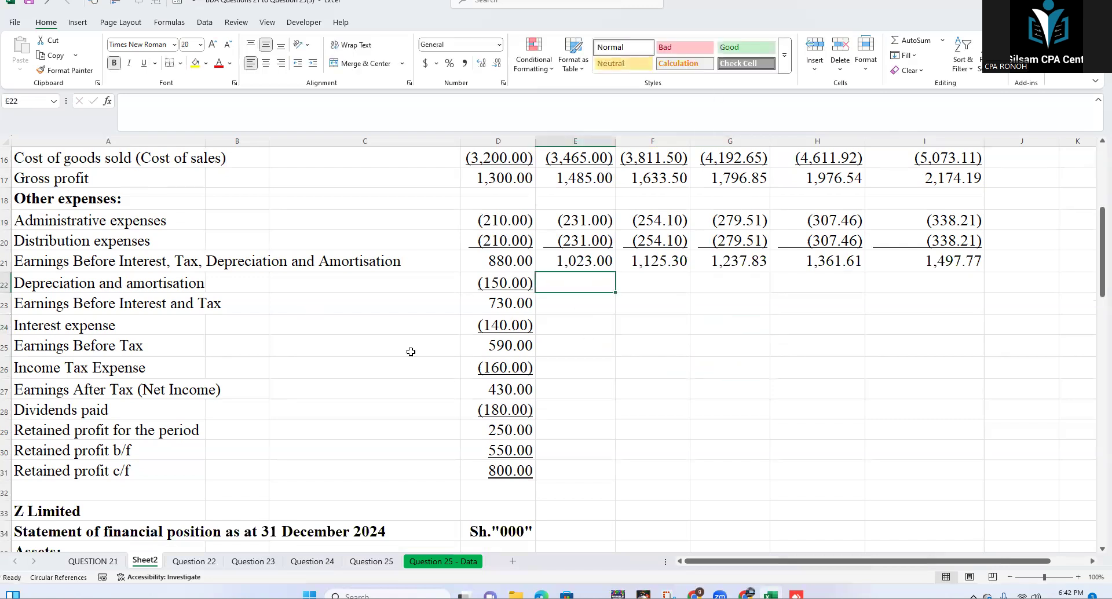
Step: Enter 10% in F69 beside the selling and distribution expenses growth assumption
{"action": "scroll", "coordinate": [411, 356], "scroll_direction": "down", "scroll_amount": 1}
{"action": "scroll", "coordinate": [411, 356], "scroll_direction": "down", "scroll_amount": 13}
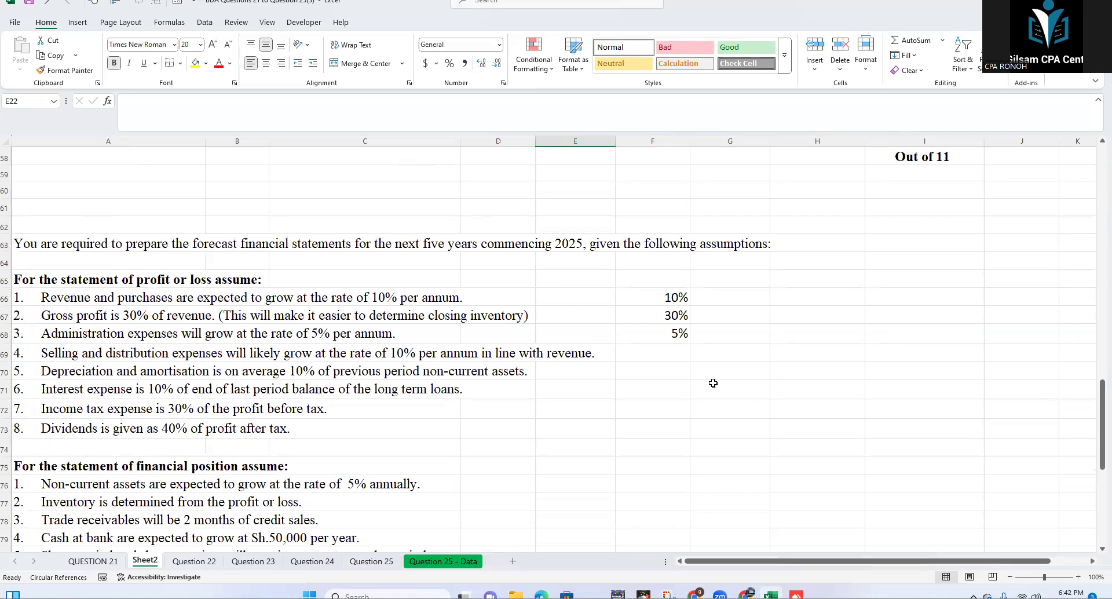
{"action": "left_click", "coordinate": [675, 351]}
{"action": "type", "text": "10"}
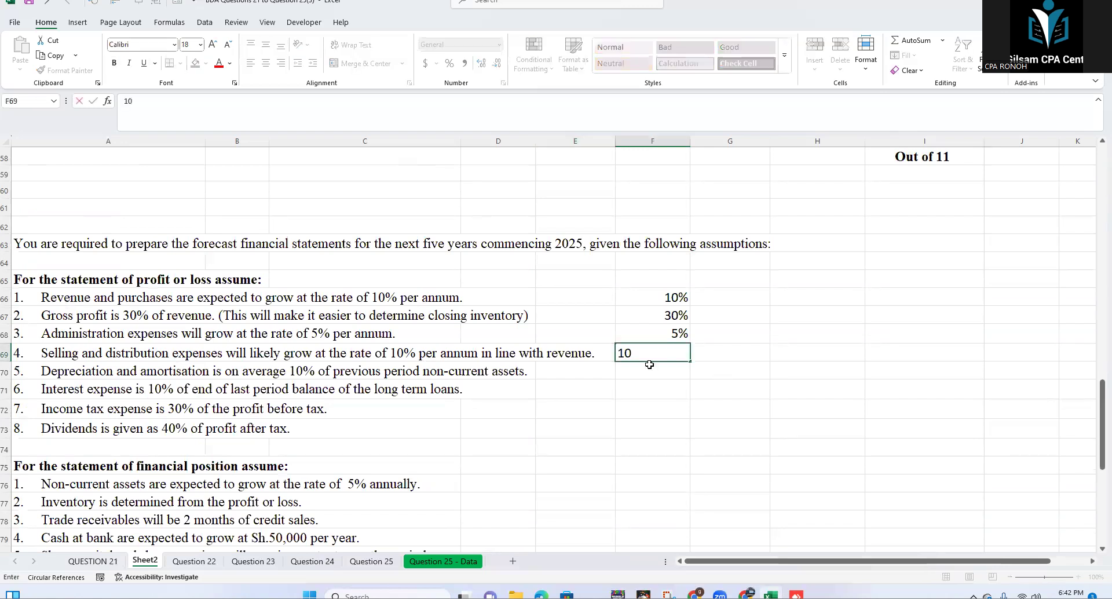
{"action": "type", "text": "%"}
{"action": "left_click", "coordinate": [644, 428]}
Step: Check the 2025 distribution and administrative expense formulas in E20 and E19 against the growth assumptions in rows 68 and 69
{"action": "scroll", "coordinate": [597, 361], "scroll_direction": "up", "scroll_amount": 4}
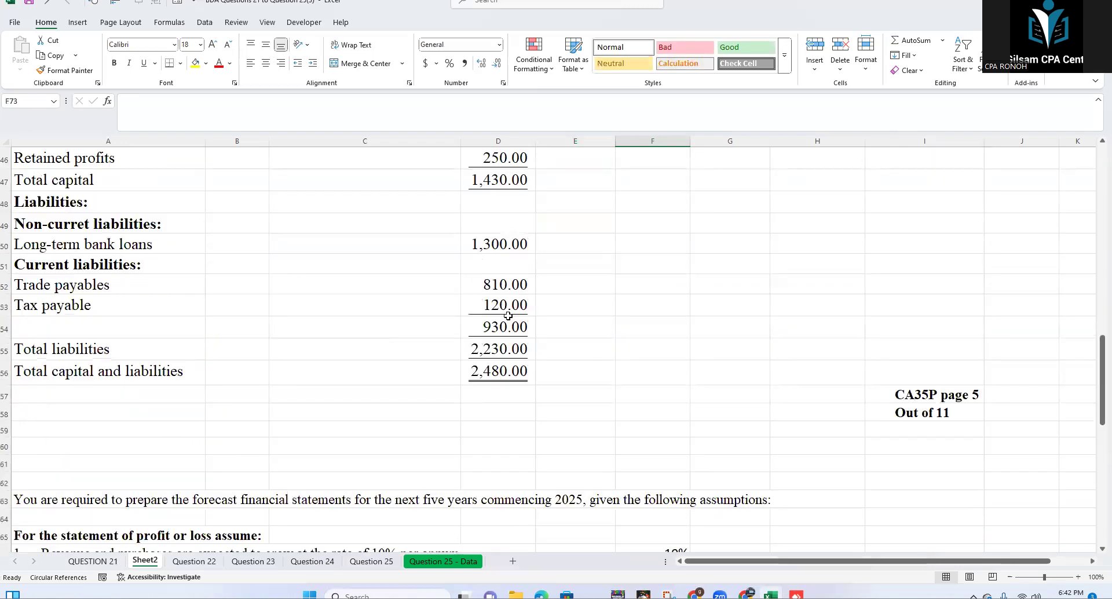
{"action": "scroll", "coordinate": [570, 306], "scroll_direction": "up", "scroll_amount": 11}
{"action": "left_click", "coordinate": [570, 307]}
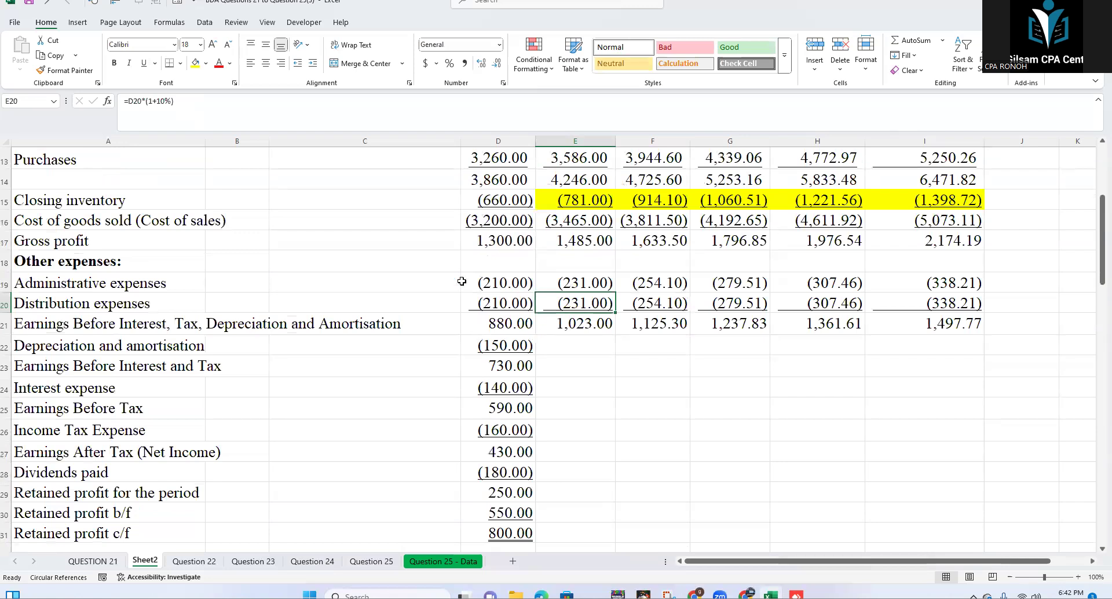
{"action": "key", "text": "Up"}
{"action": "scroll", "coordinate": [457, 283], "scroll_direction": "down", "scroll_amount": 16}
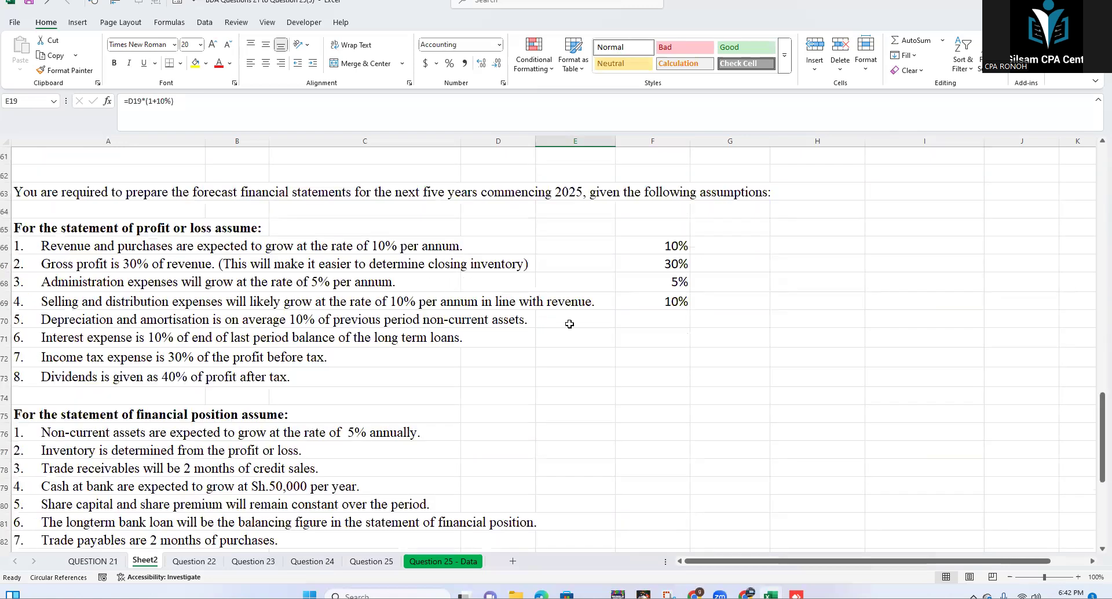